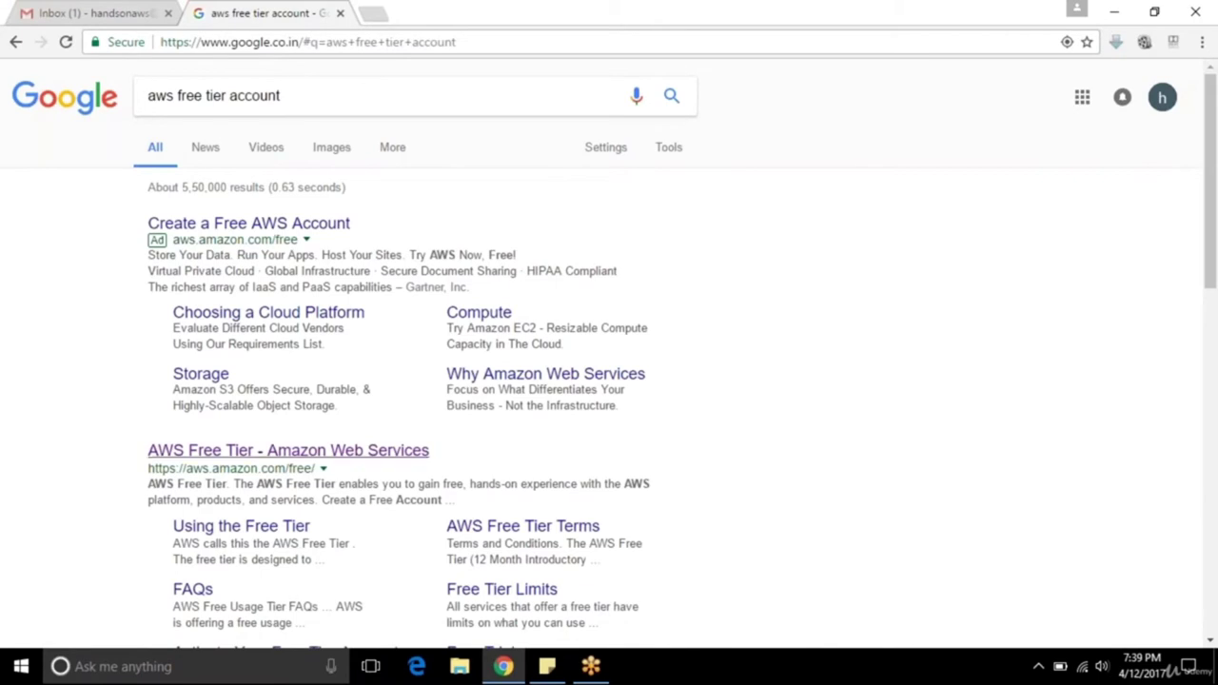
Go from the 'AWS Free Tier' search result to the 'Create an AWS Account' page
{"action": "left_click", "coordinate": [359, 455]}
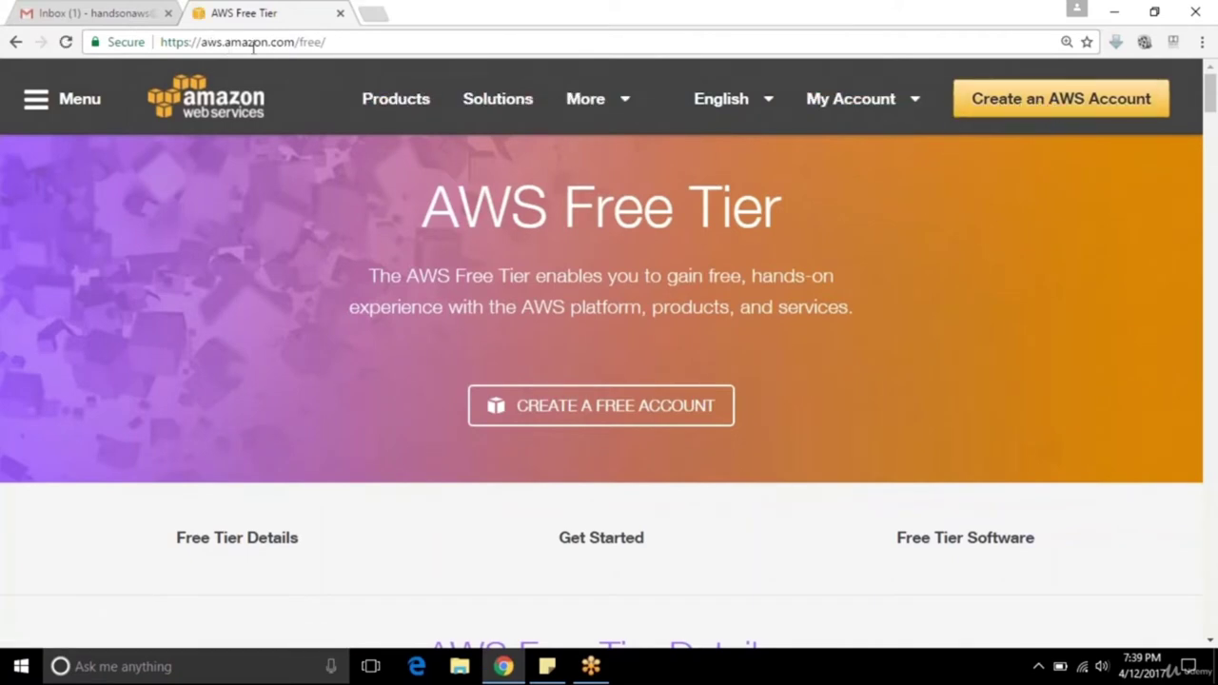
{"action": "left_click", "coordinate": [1045, 100]}
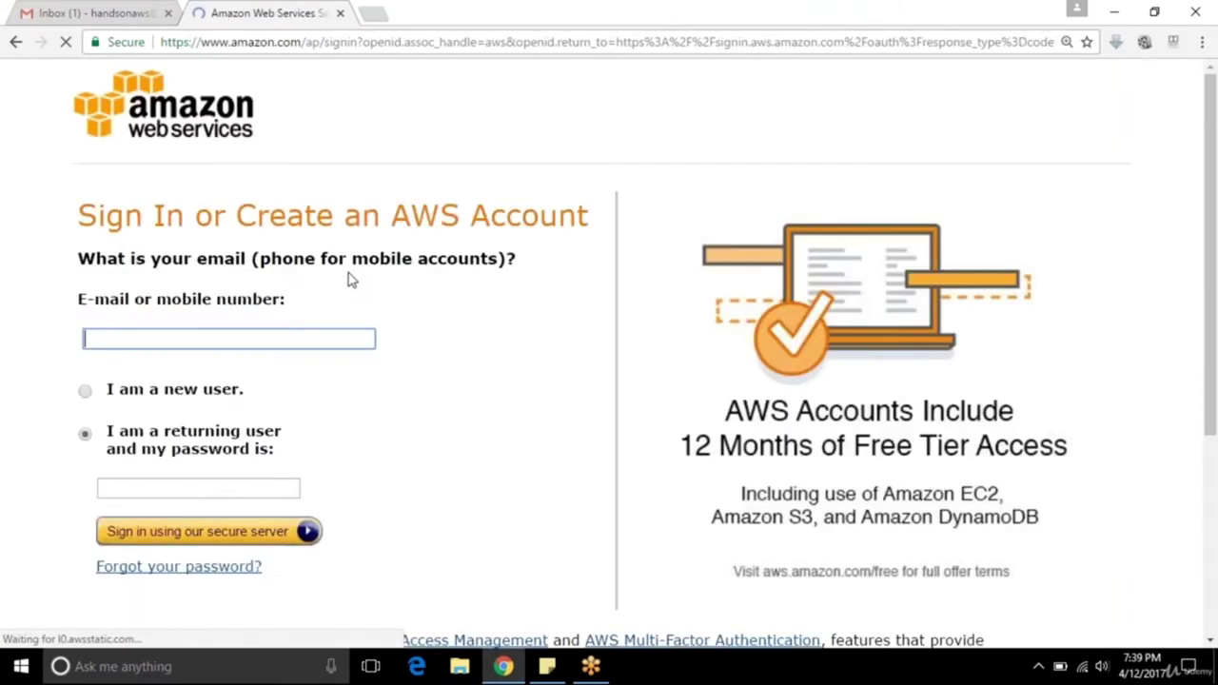
Enter the account e-mail address as a new user and continue to registration
{"action": "left_click", "coordinate": [309, 333]}
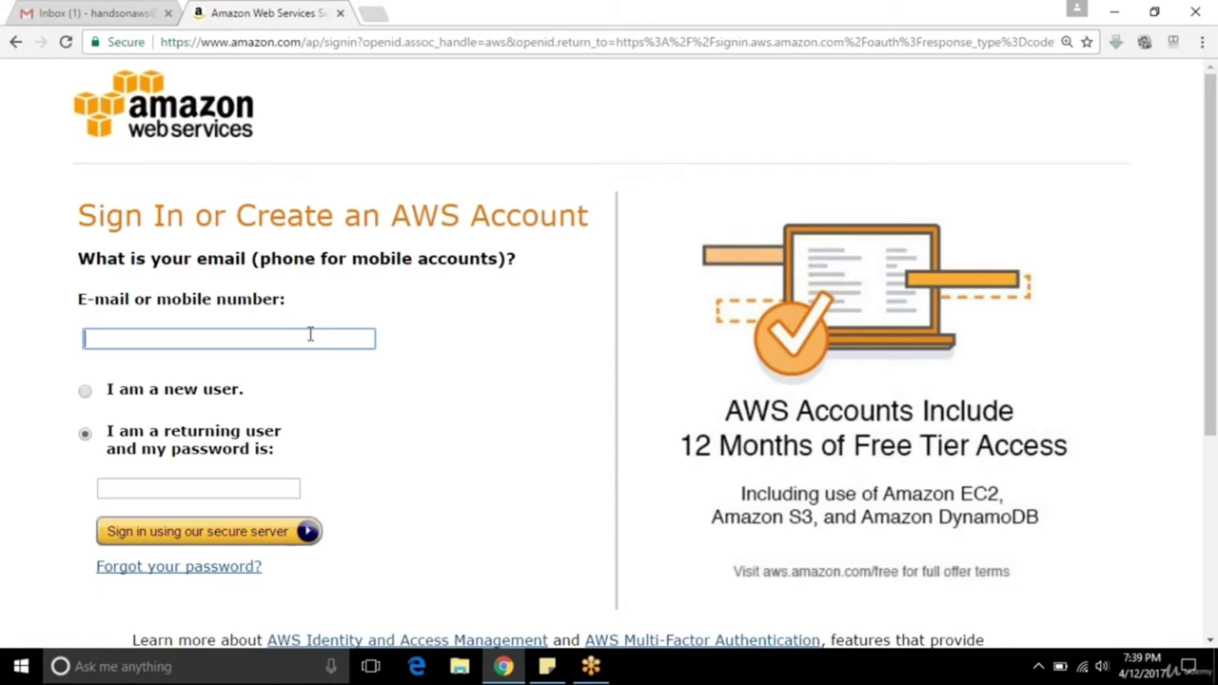
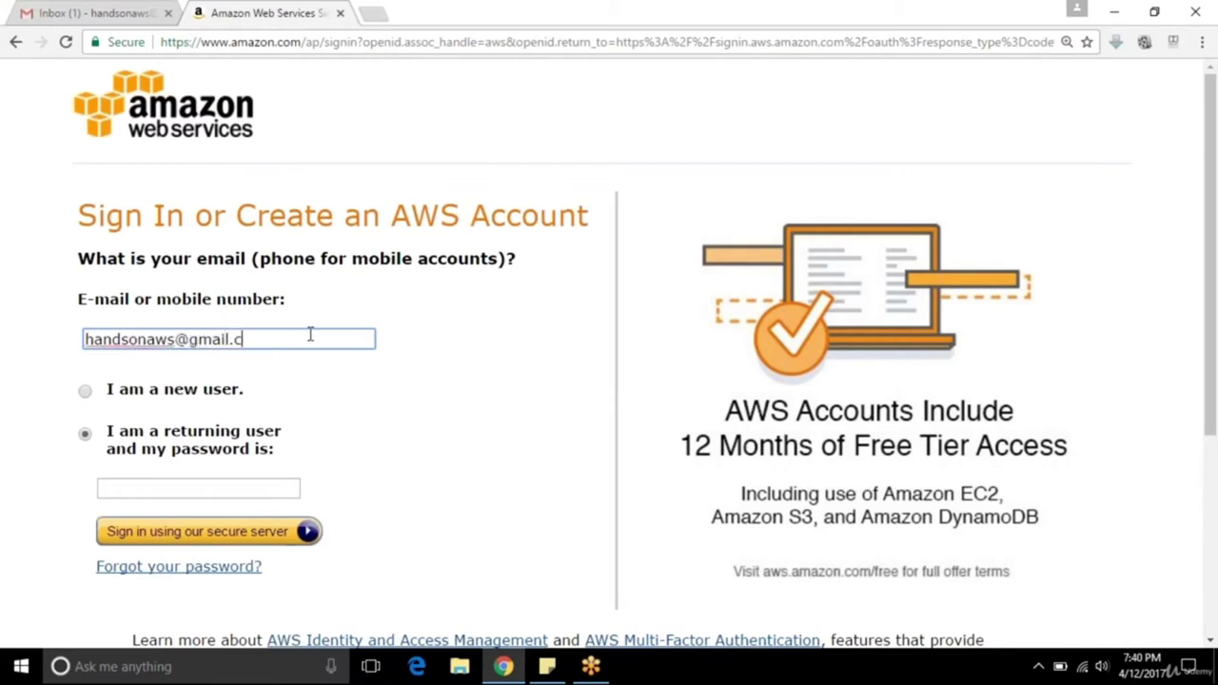
{"action": "left_click", "coordinate": [119, 397]}
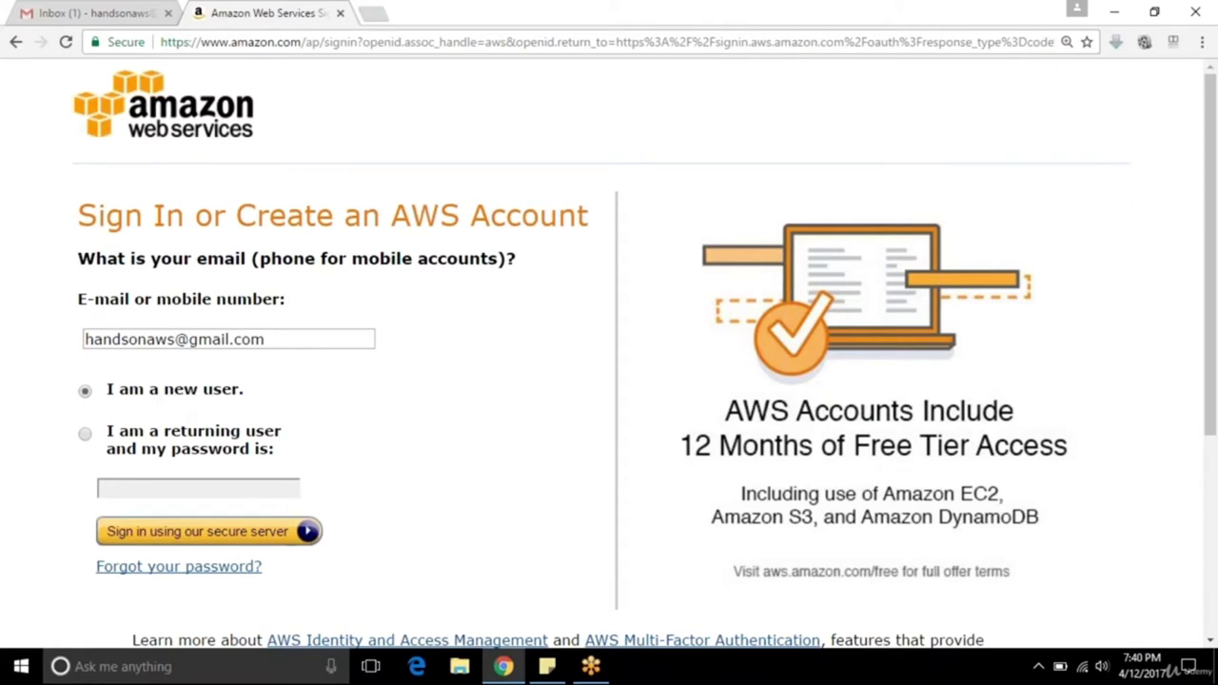
{"action": "left_click", "coordinate": [226, 534]}
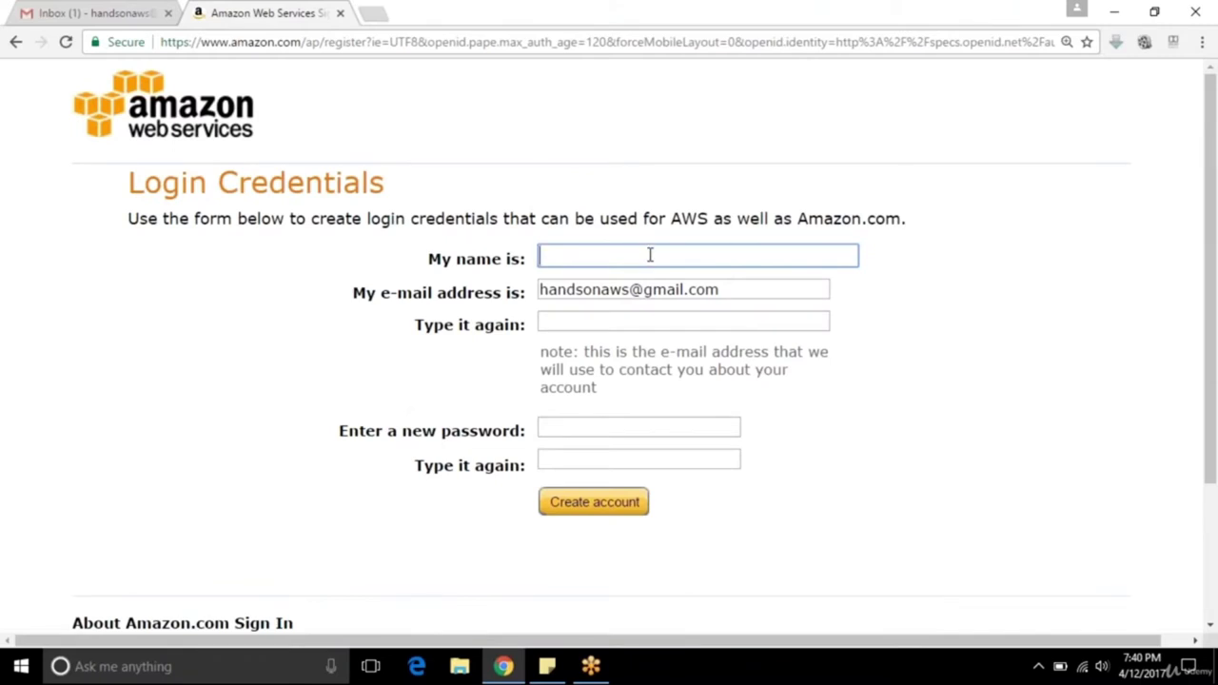
Enter the account name, fixing typos, and retype the account e-mail to confirm it
{"action": "type", "text": "Valaxy INf"}
{"action": "type", "text": "or"}
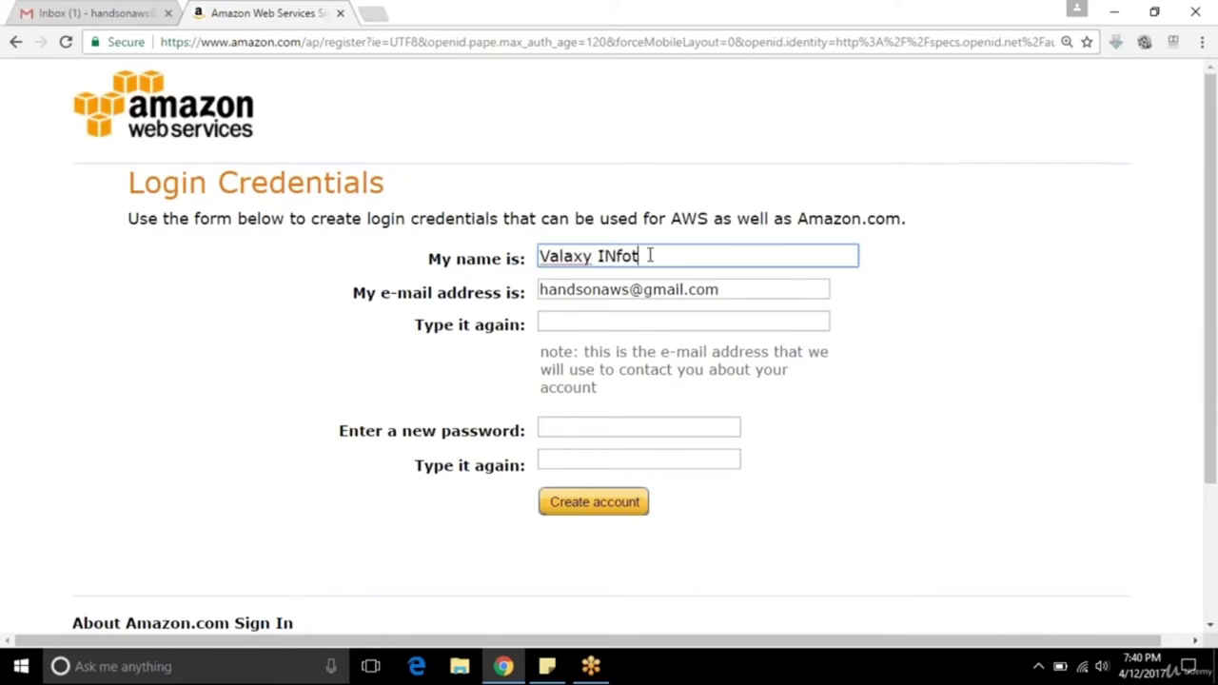
{"action": "key", "text": "BackSpace"}
{"action": "key", "text": "BackSpace"}
{"action": "key", "text": "BackSpace"}
{"action": "key", "text": "BackSpace"}
{"action": "type", "text": "noft"}
{"action": "key", "text": "BackSpace"}
{"action": "key", "text": "BackSpace"}
{"action": "key", "text": "BackSpace"}
{"action": "type", "text": "fotech"}
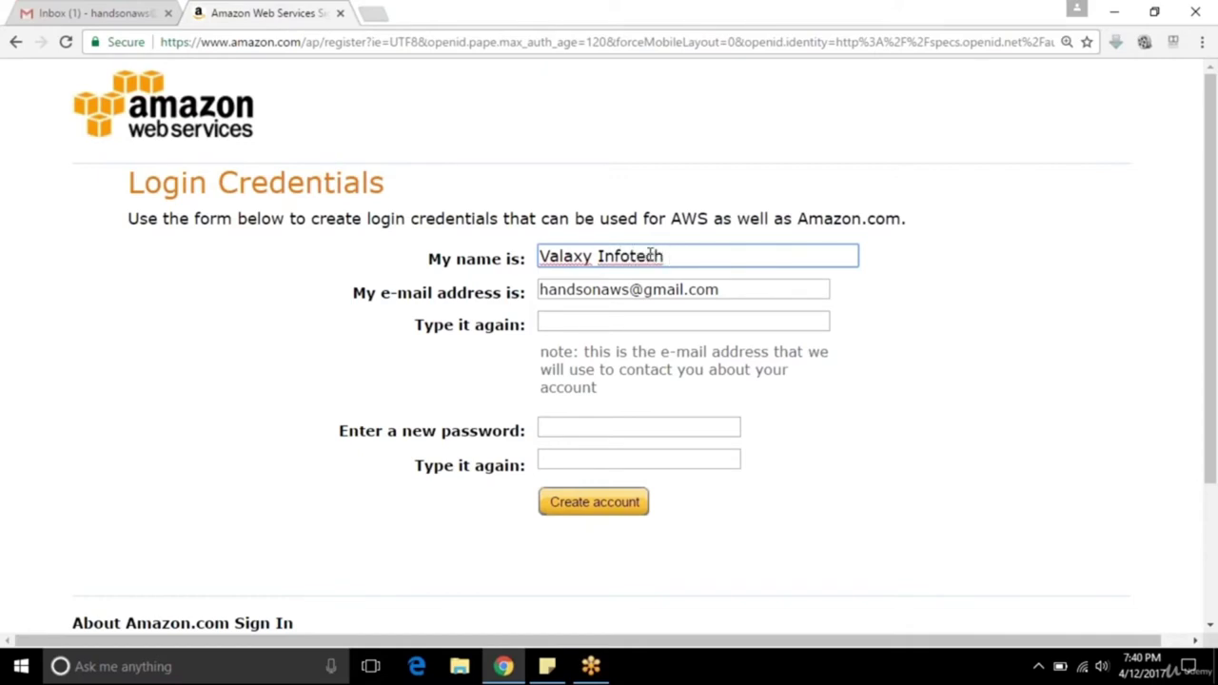
{"action": "left_click", "coordinate": [606, 323]}
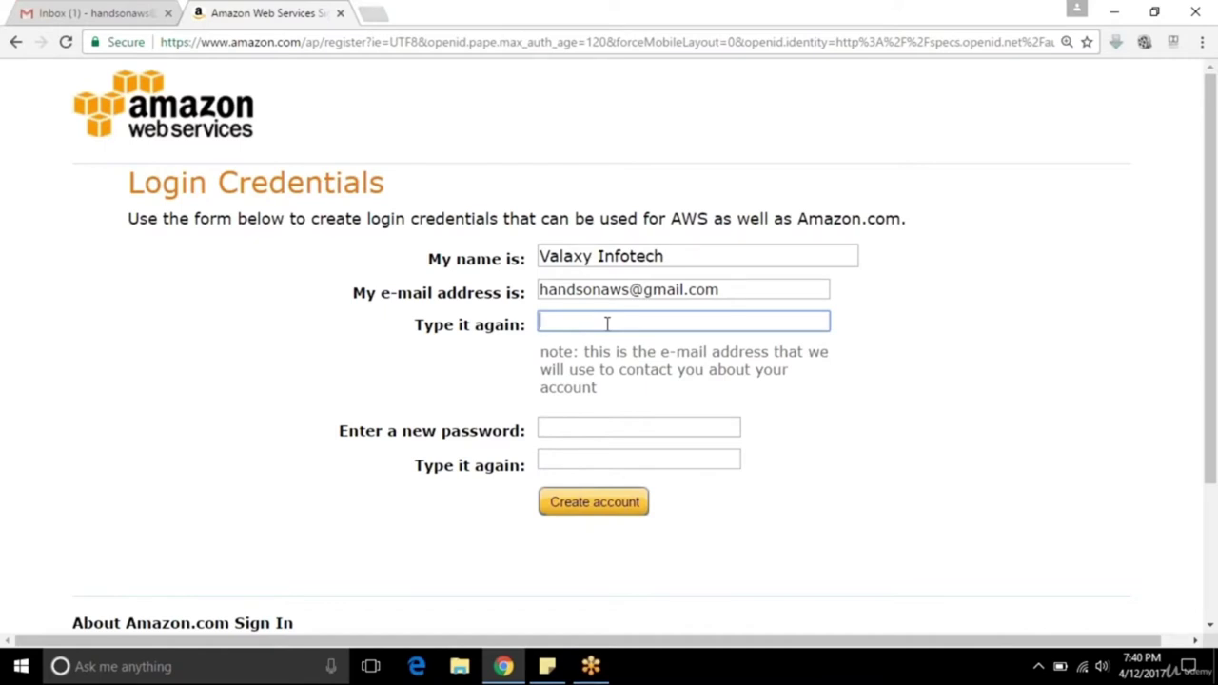
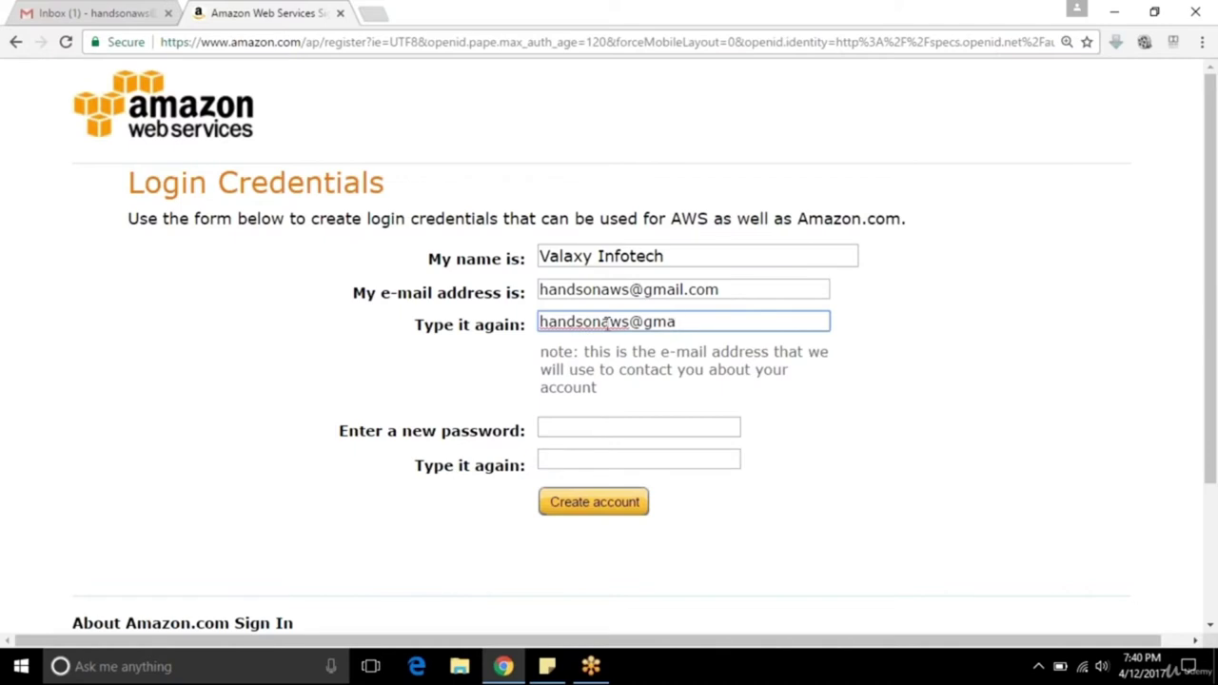
Set and confirm the account password, then submit the credentials
{"action": "key", "text": "Tab"}
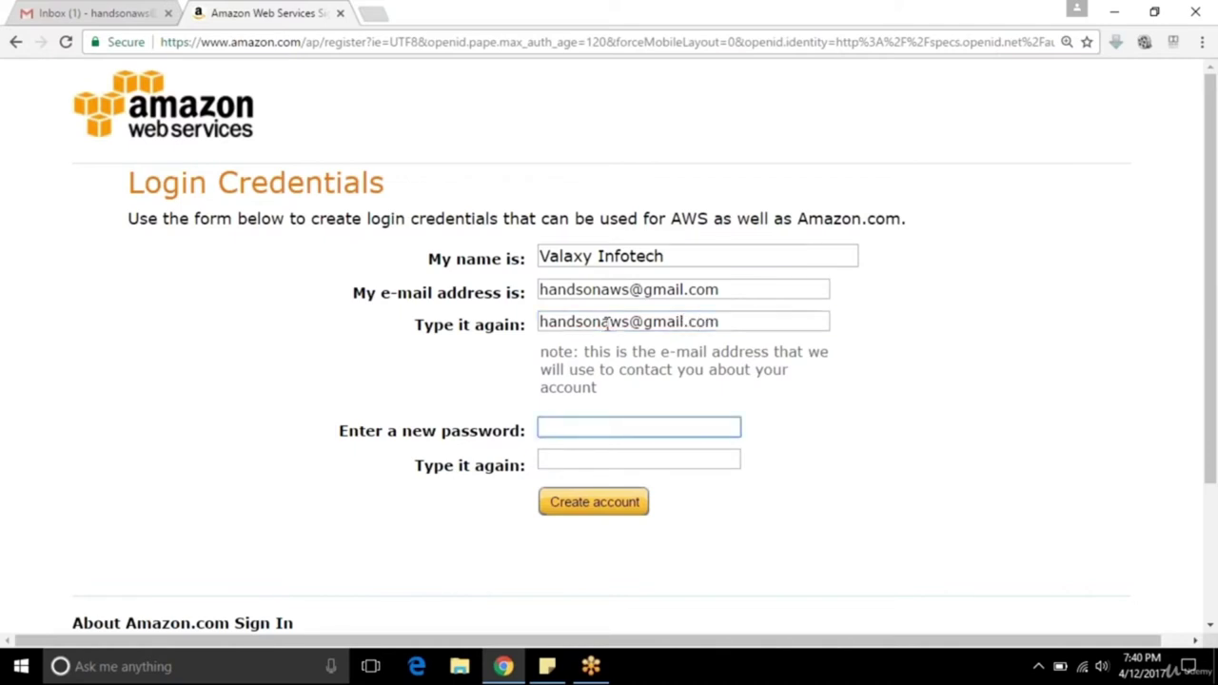
{"action": "type", "text": "••••••••••"}
{"action": "key", "text": "Tab"}
{"action": "type", "text": "••••••••••"}
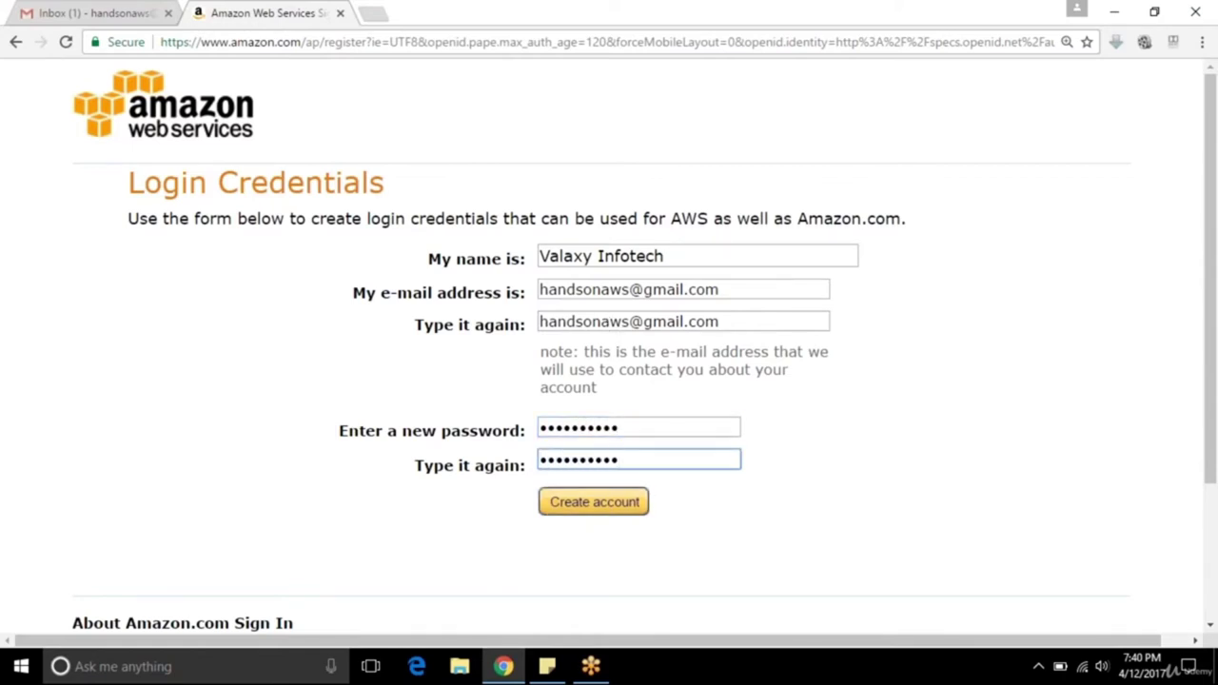
{"action": "key", "text": "Tab"}
{"action": "key", "text": "Return"}
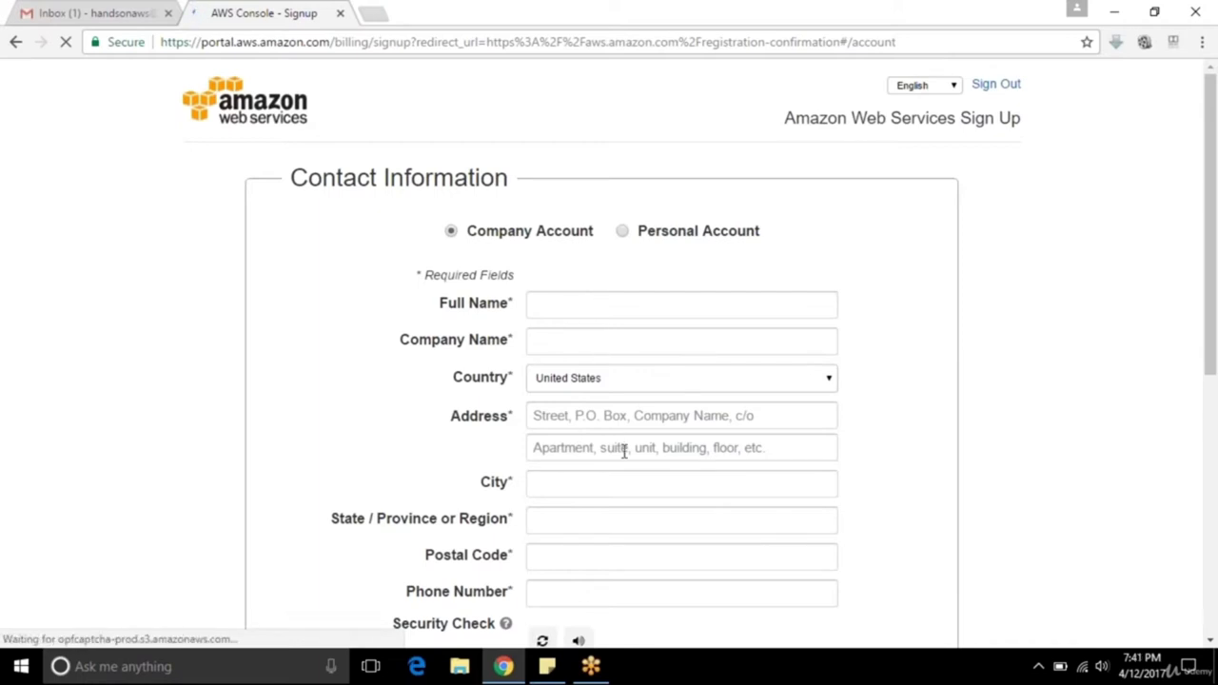
Enter the contact's full name and choose India as the country
{"action": "scroll", "coordinate": [624, 452], "scroll_direction": "down", "scroll_amount": 2}
{"action": "scroll", "coordinate": [529, 299], "scroll_direction": "up", "scroll_amount": 2}
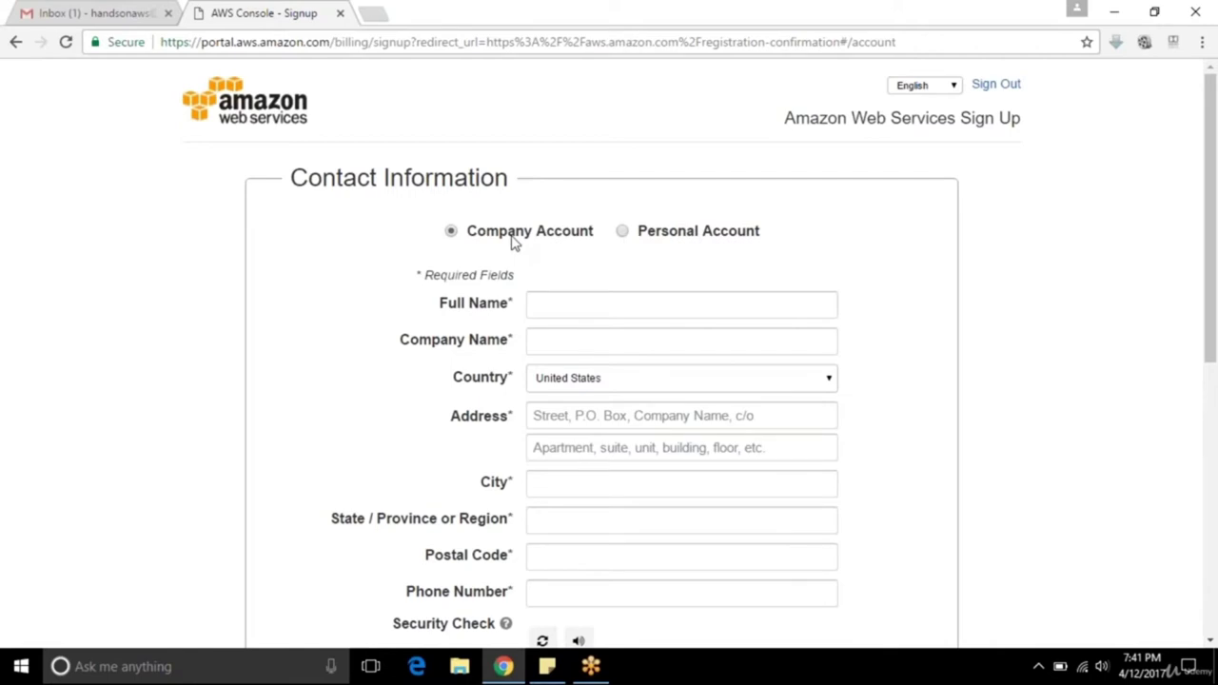
{"action": "left_click", "coordinate": [583, 302]}
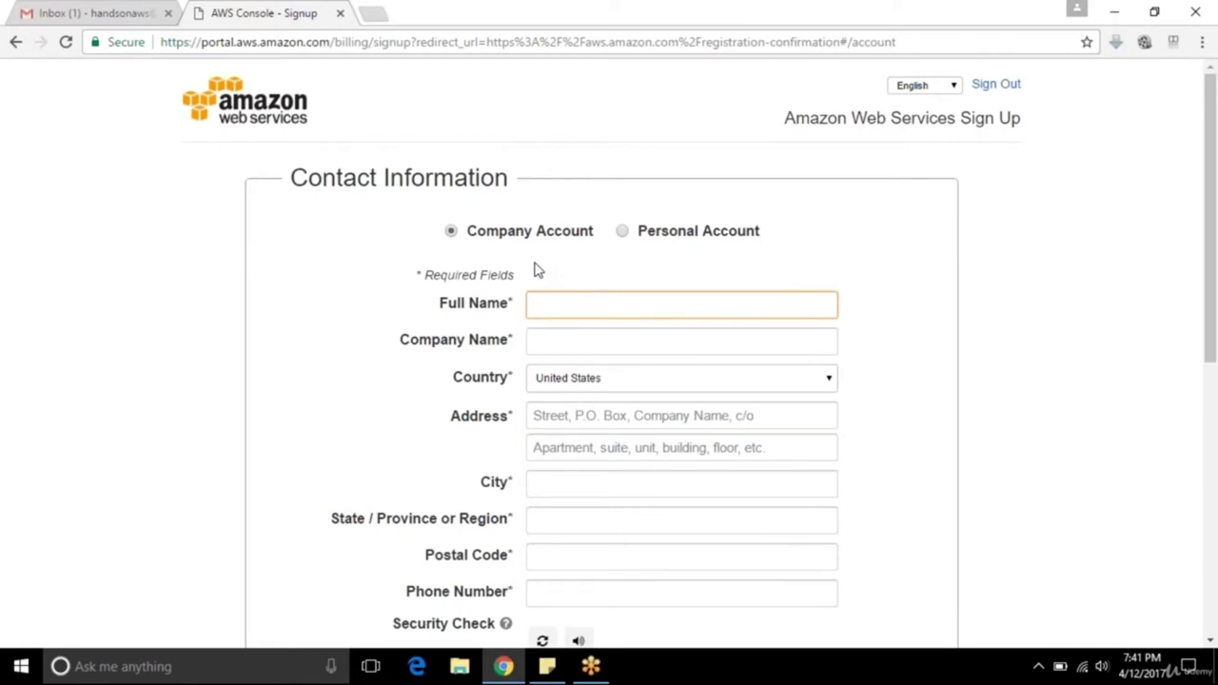
{"action": "type", "text": "Valaxy Infotech"}
{"action": "key", "text": "Tab"}
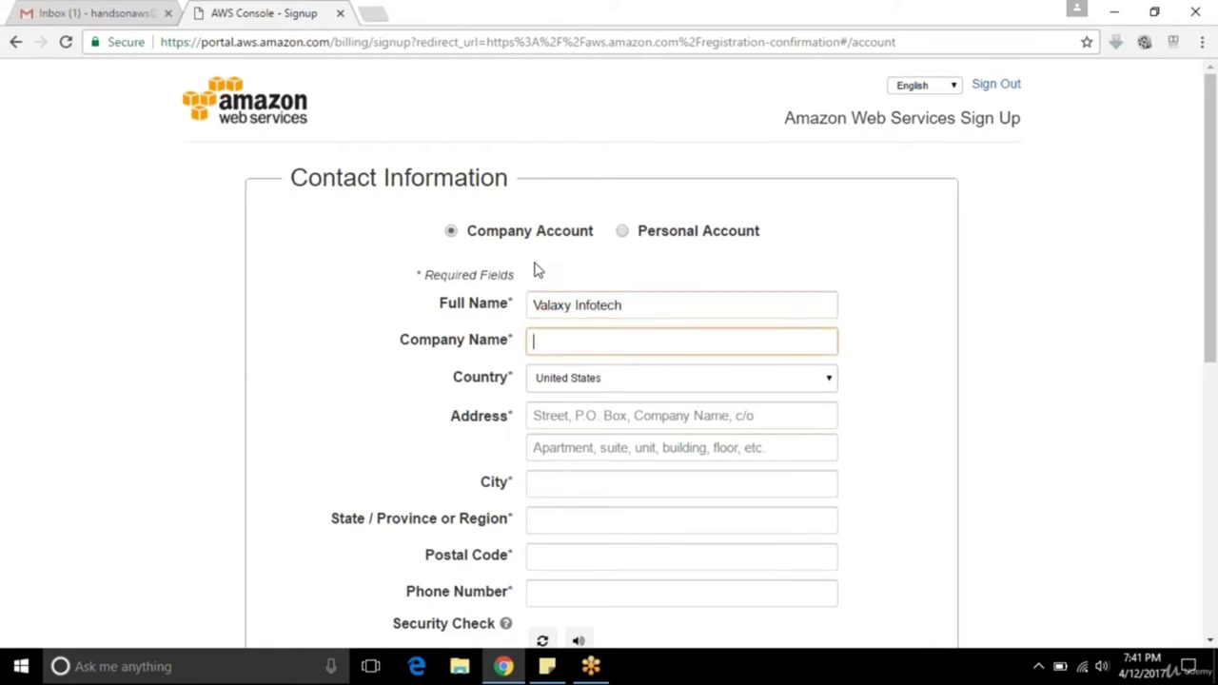
{"action": "type", "text": "Valaxy Infotech"}
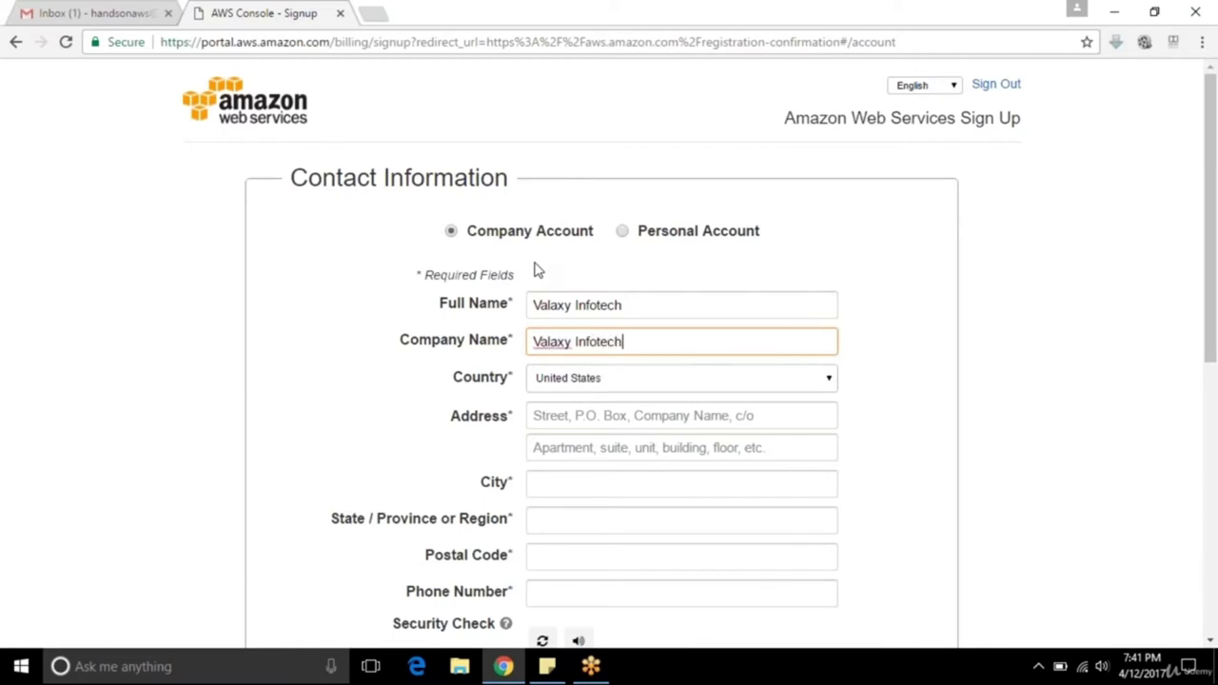
{"action": "left_click", "coordinate": [766, 386]}
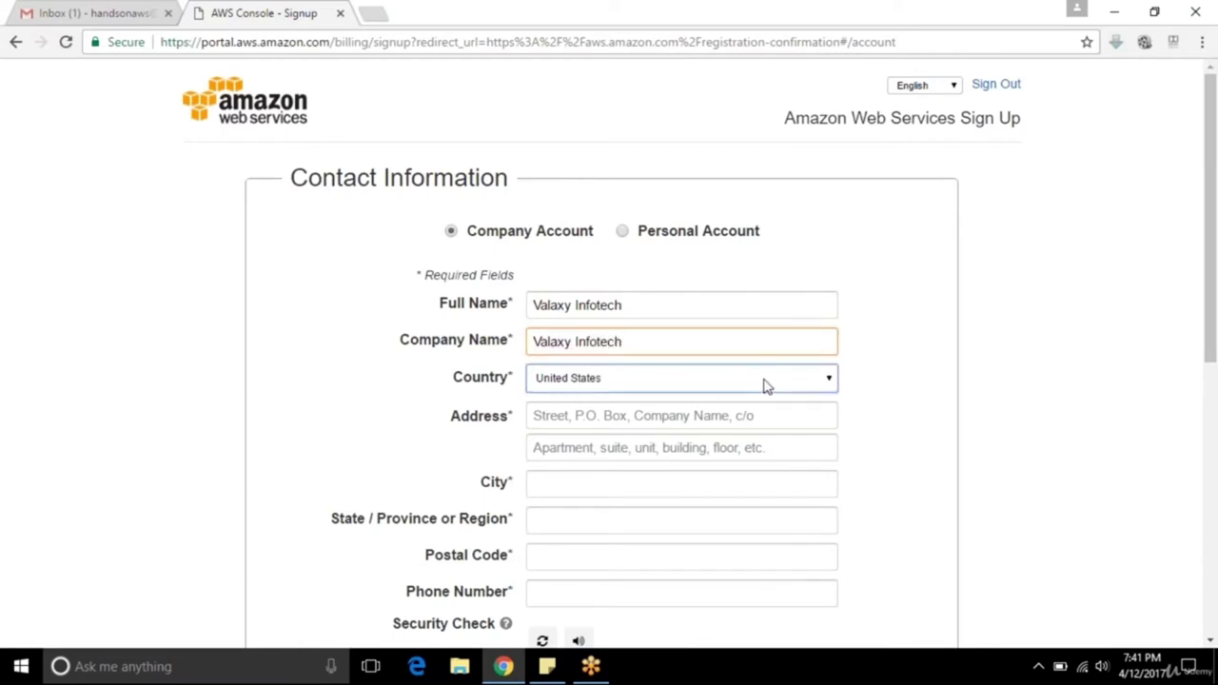
{"action": "key", "text": "i"}
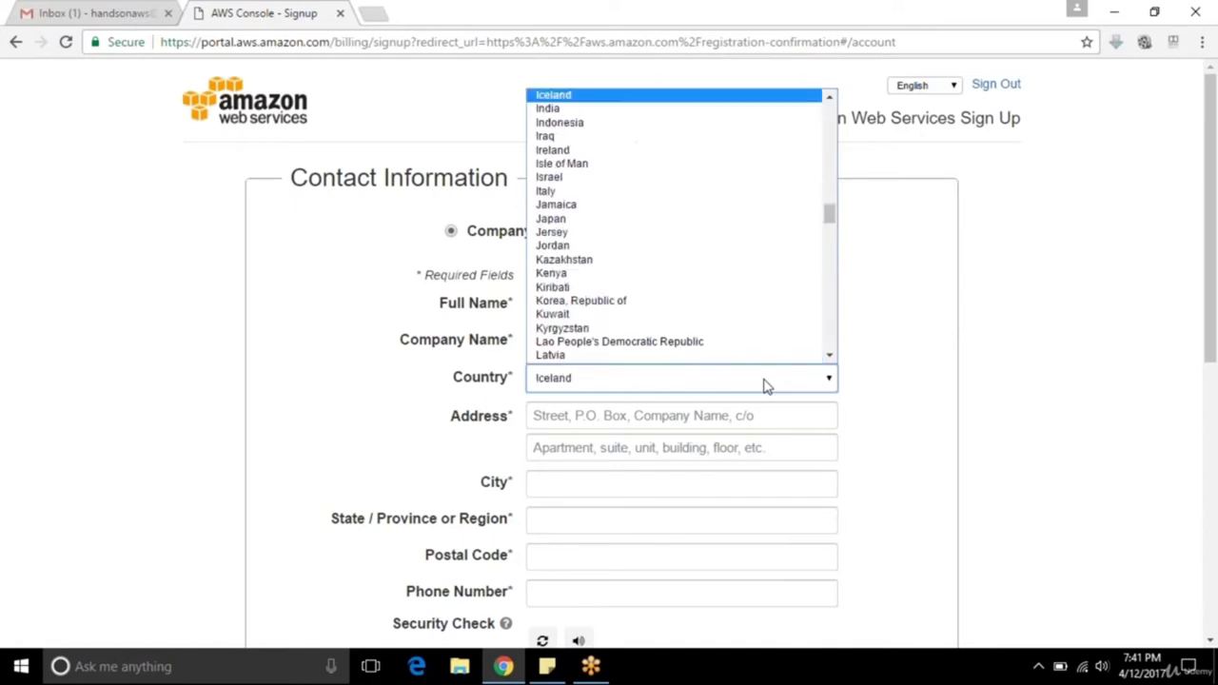
{"action": "key", "text": "Down"}
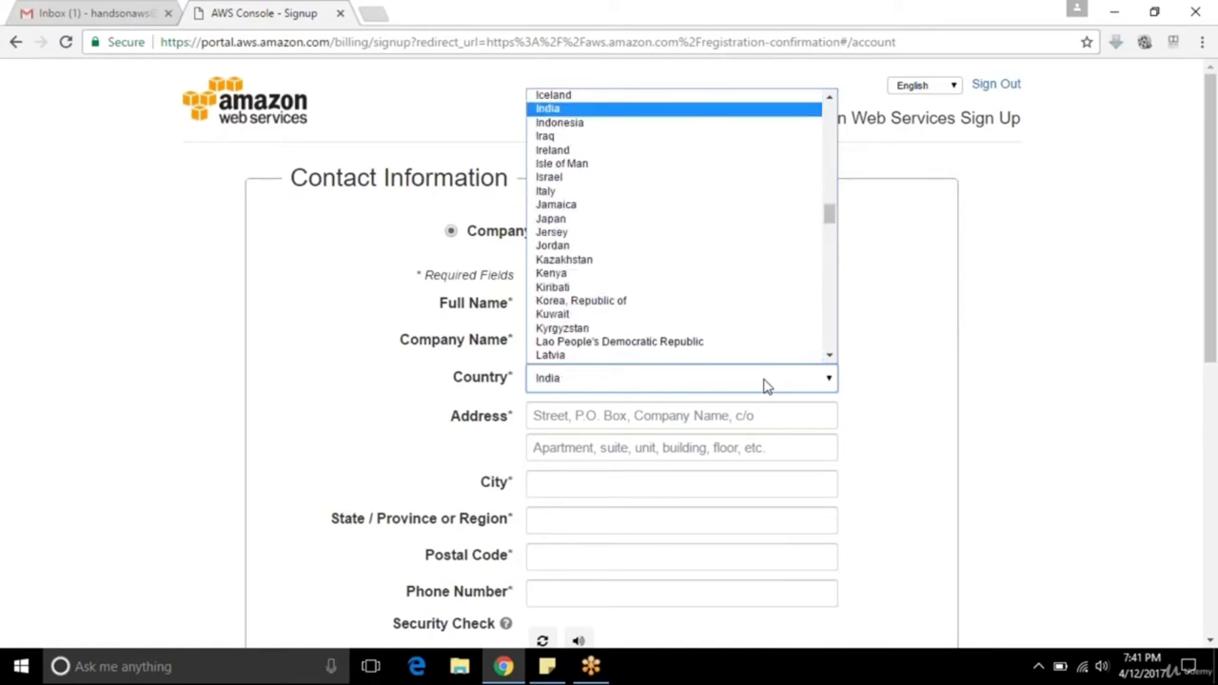
{"action": "key", "text": "Return"}
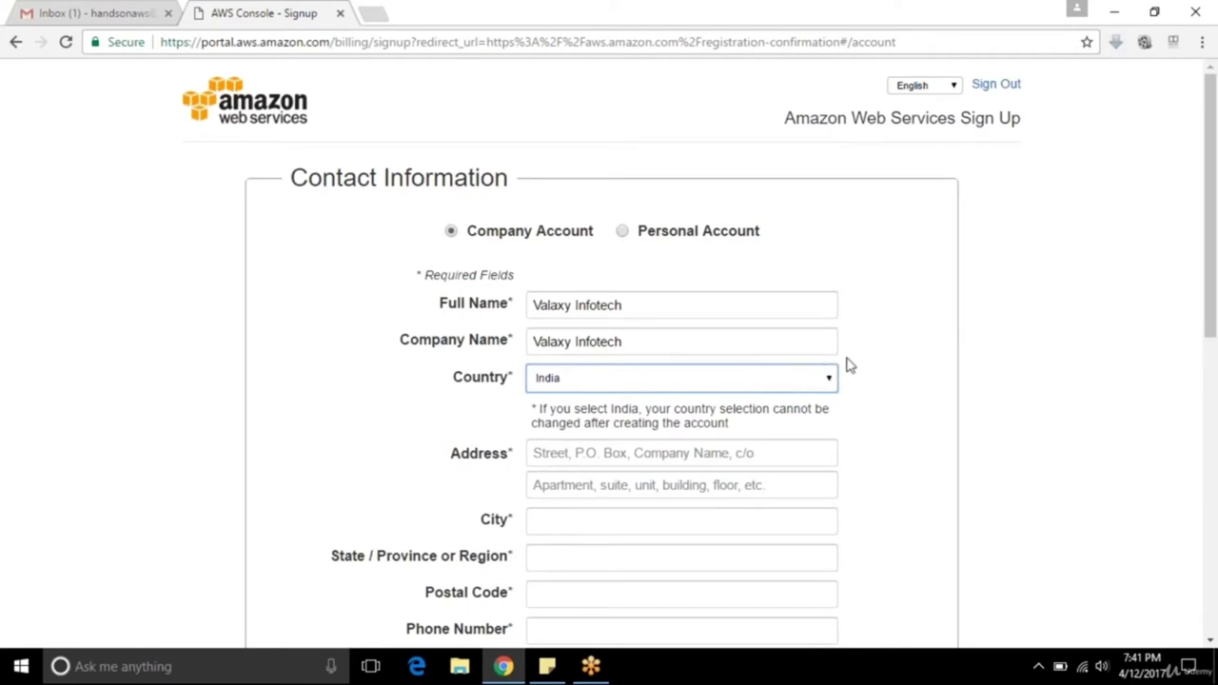
Fill in the street address lines and submit the contact details
{"action": "scroll", "coordinate": [846, 352], "scroll_direction": "down", "scroll_amount": 1}
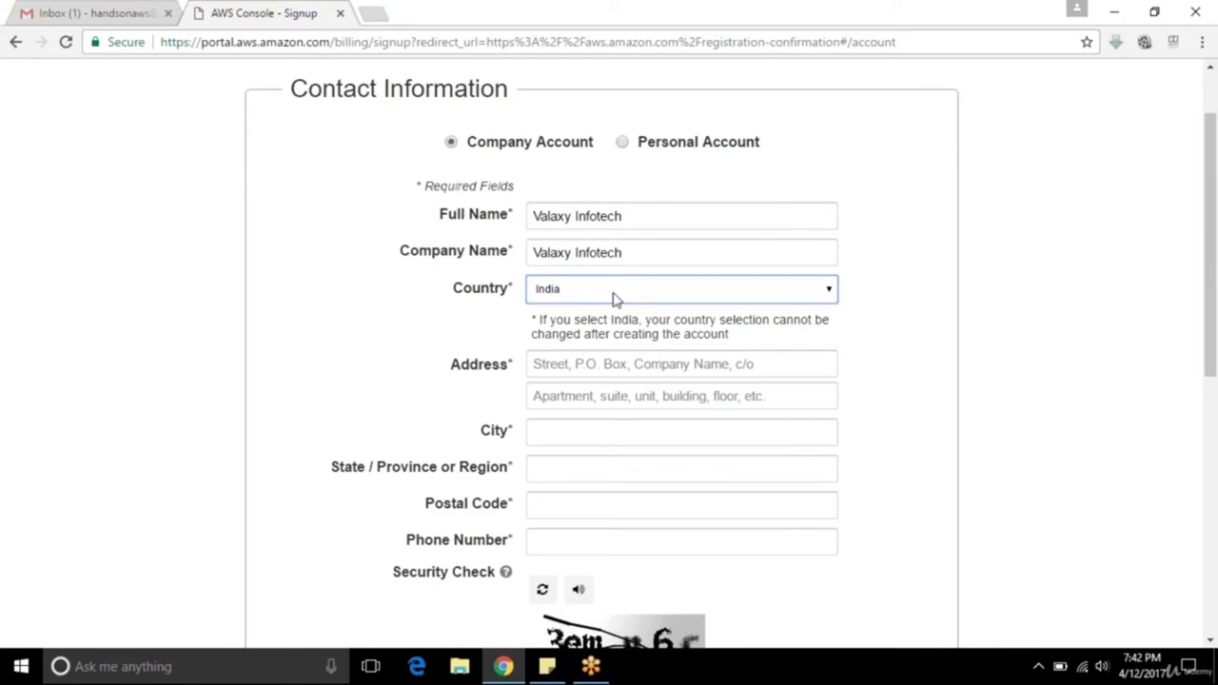
{"action": "left_click", "coordinate": [588, 362]}
{"action": "type", "text": "B"}
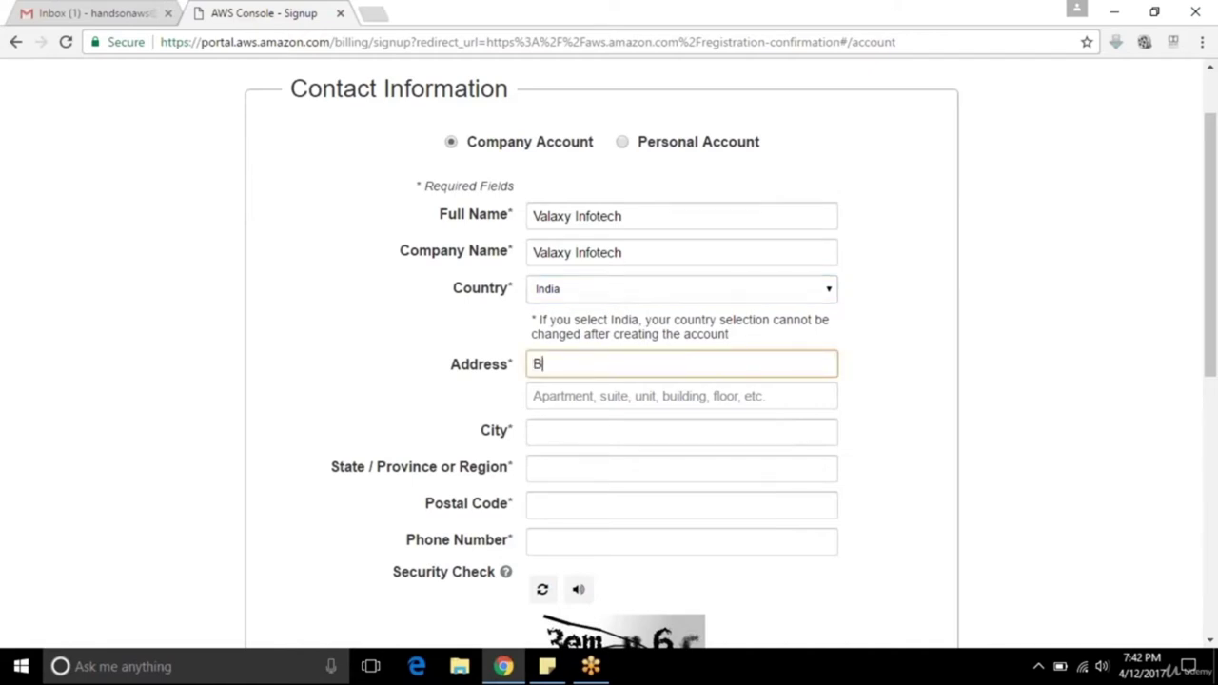
{"action": "key", "text": "BackSpace"}
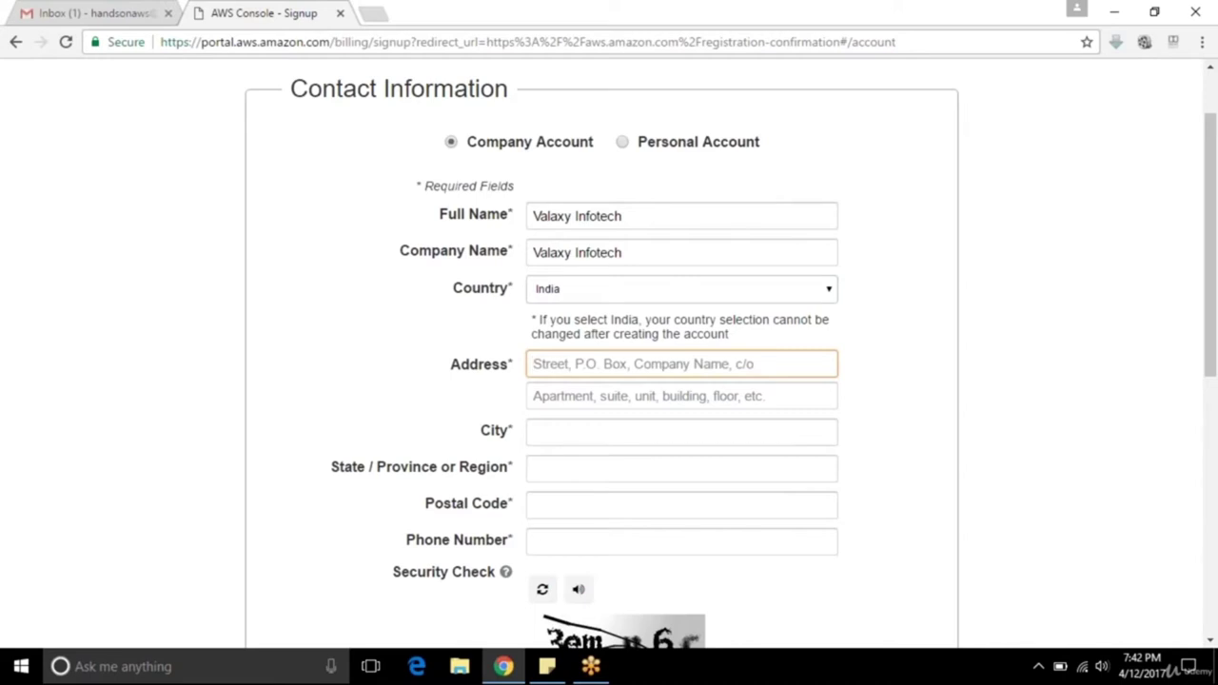
{"action": "type", "text": "B"}
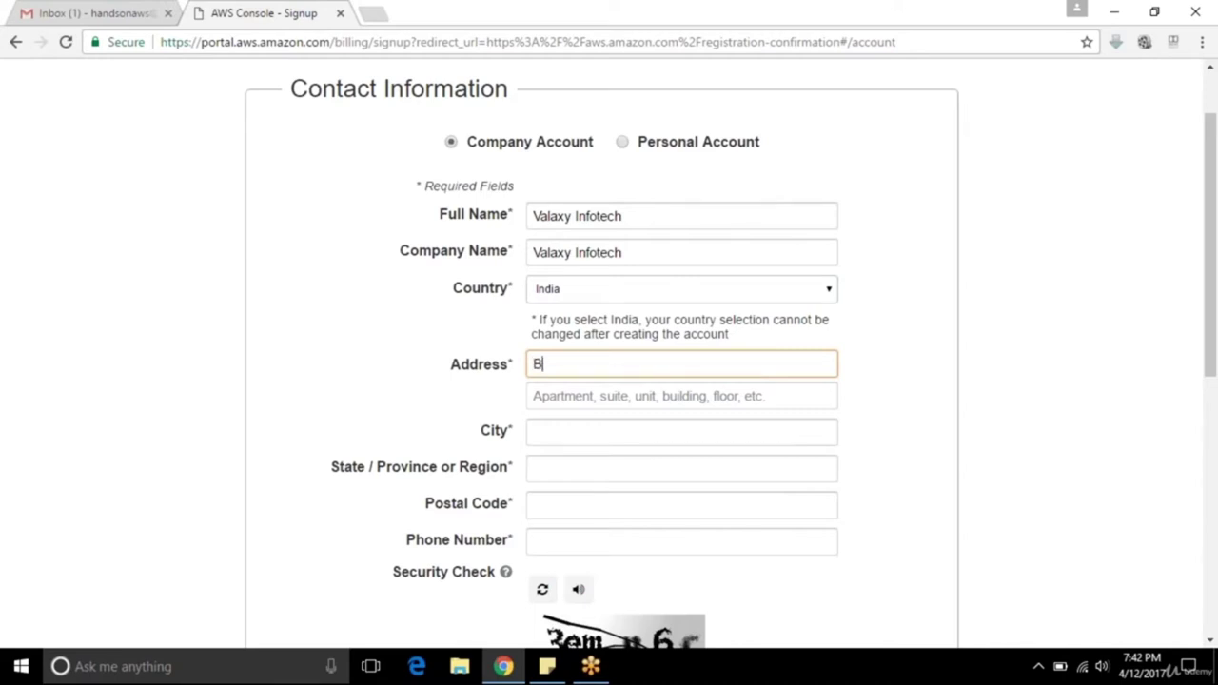
{"action": "type", "text": "angalore"}
{"action": "key", "text": "Tab"}
{"action": "type", "text": "Bang"}
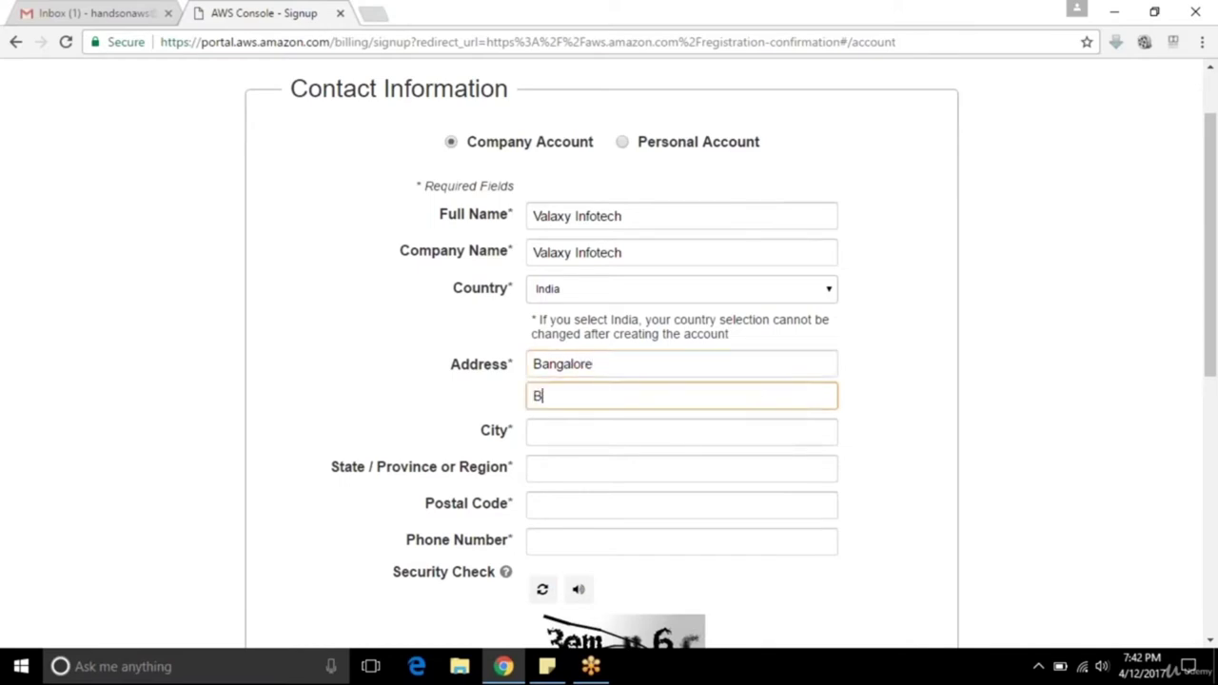
{"action": "type", "text": "al"}
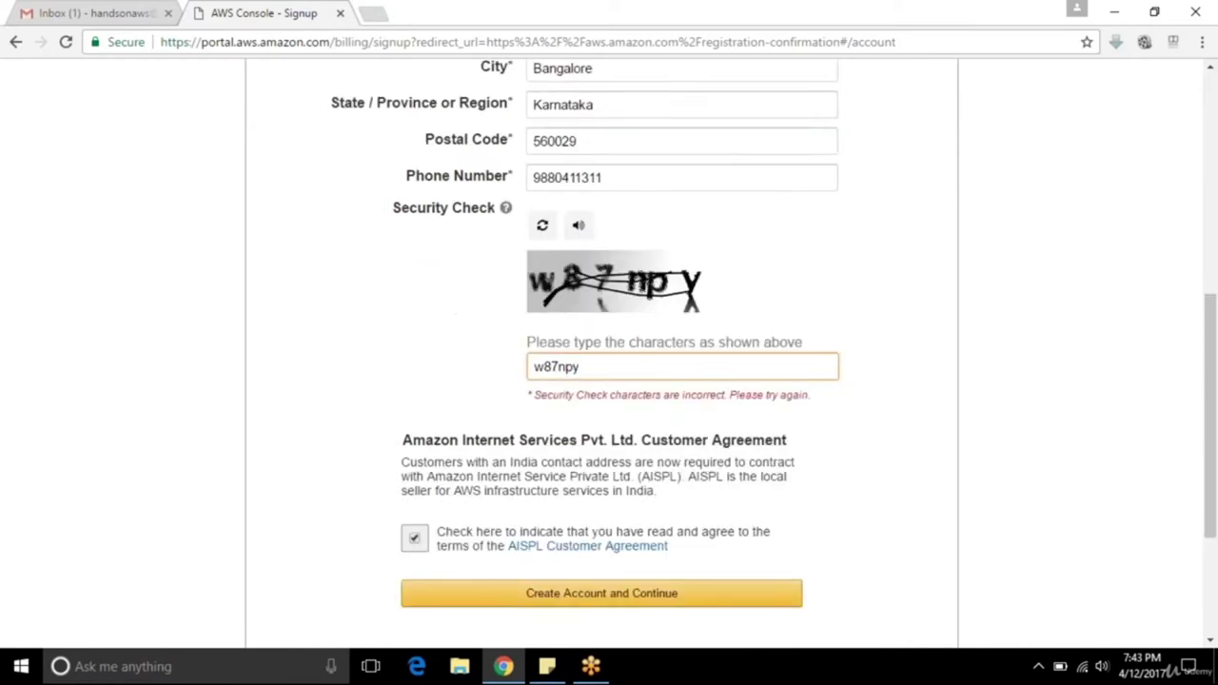
{"action": "left_click", "coordinate": [548, 578]}
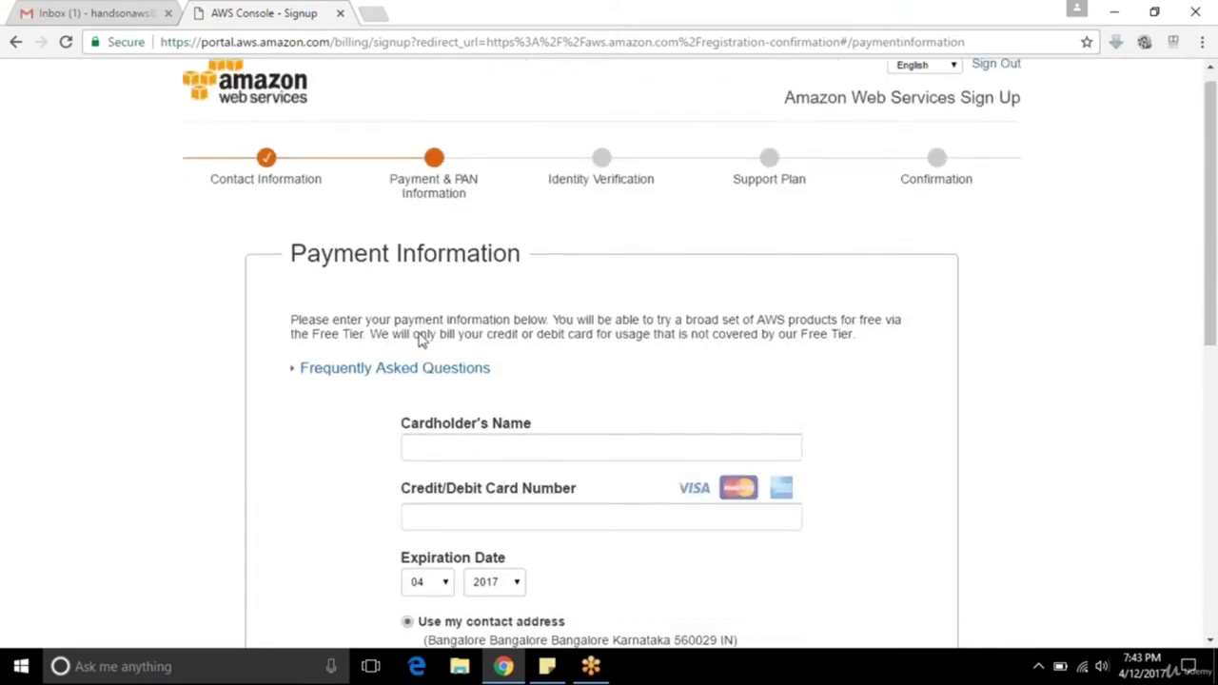
Enter the cardholder's name and card details, then submit the card for verification
{"action": "scroll", "coordinate": [418, 340], "scroll_direction": "down", "scroll_amount": 2}
{"action": "scroll", "coordinate": [409, 329], "scroll_direction": "up", "scroll_amount": 2}
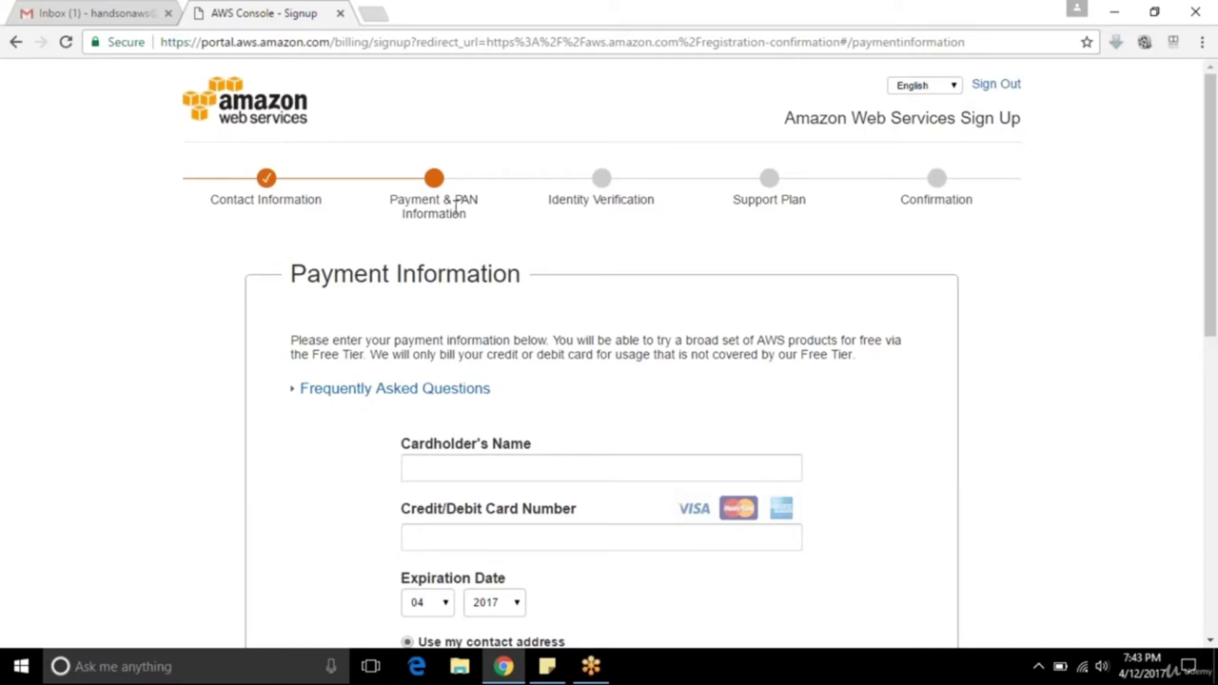
{"action": "left_click", "coordinate": [545, 467]}
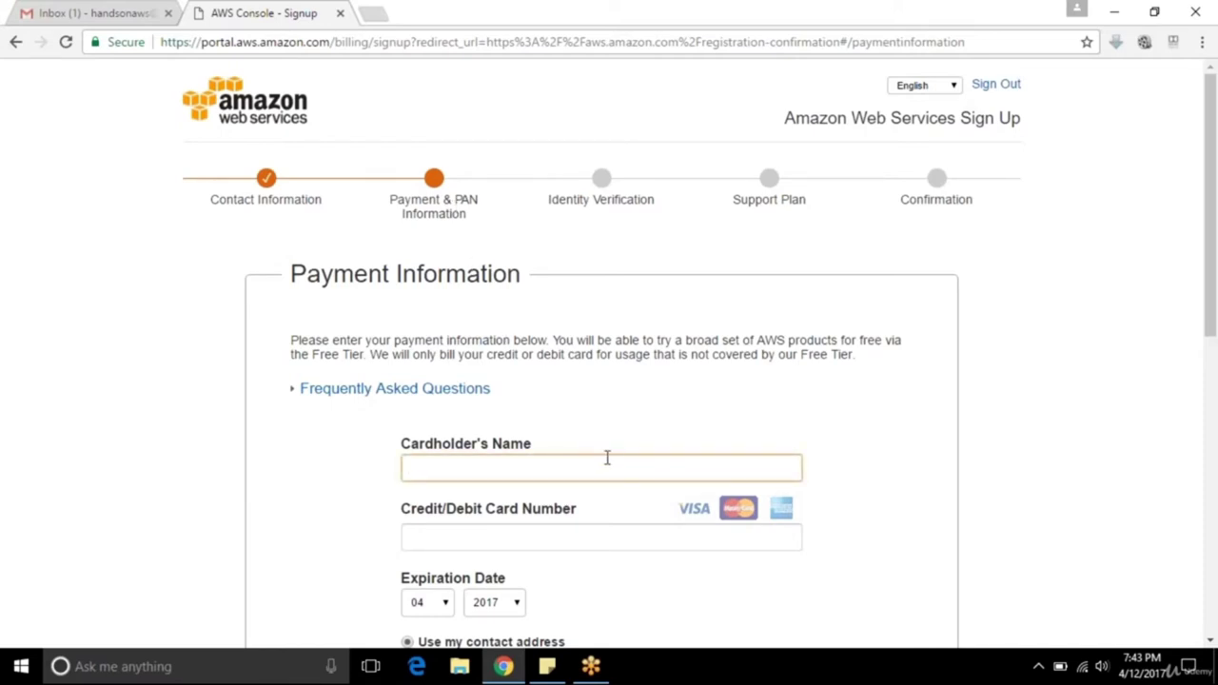
{"action": "scroll", "coordinate": [599, 452], "scroll_direction": "down", "scroll_amount": 1}
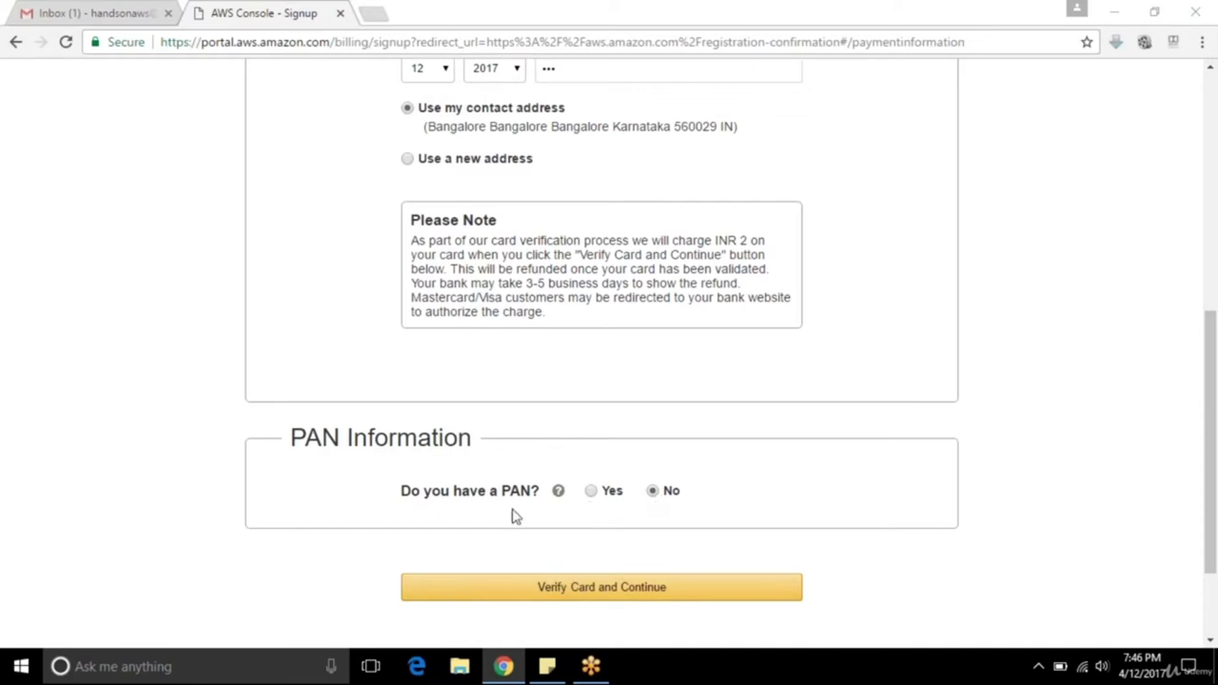
{"action": "left_click", "coordinate": [606, 587]}
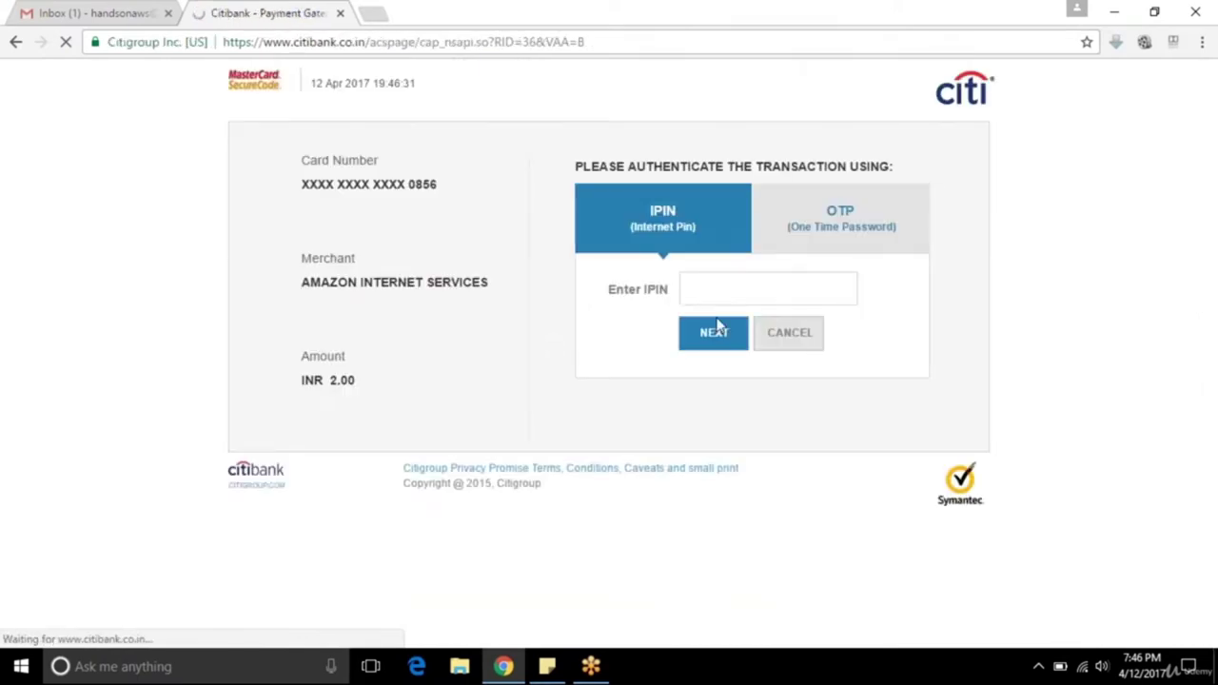
Approve the INR 2.00 Amazon charge with the SMS one-time password
{"action": "left_click", "coordinate": [840, 219]}
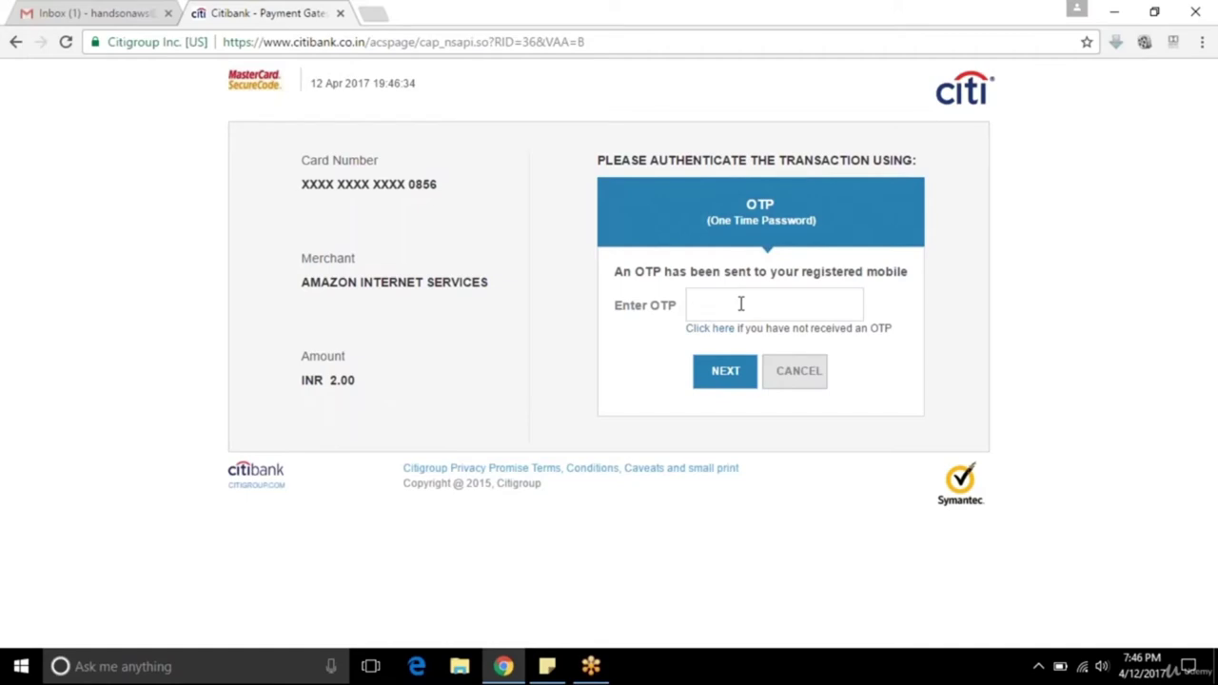
{"action": "left_click", "coordinate": [677, 303]}
{"action": "left_click", "coordinate": [725, 371]}
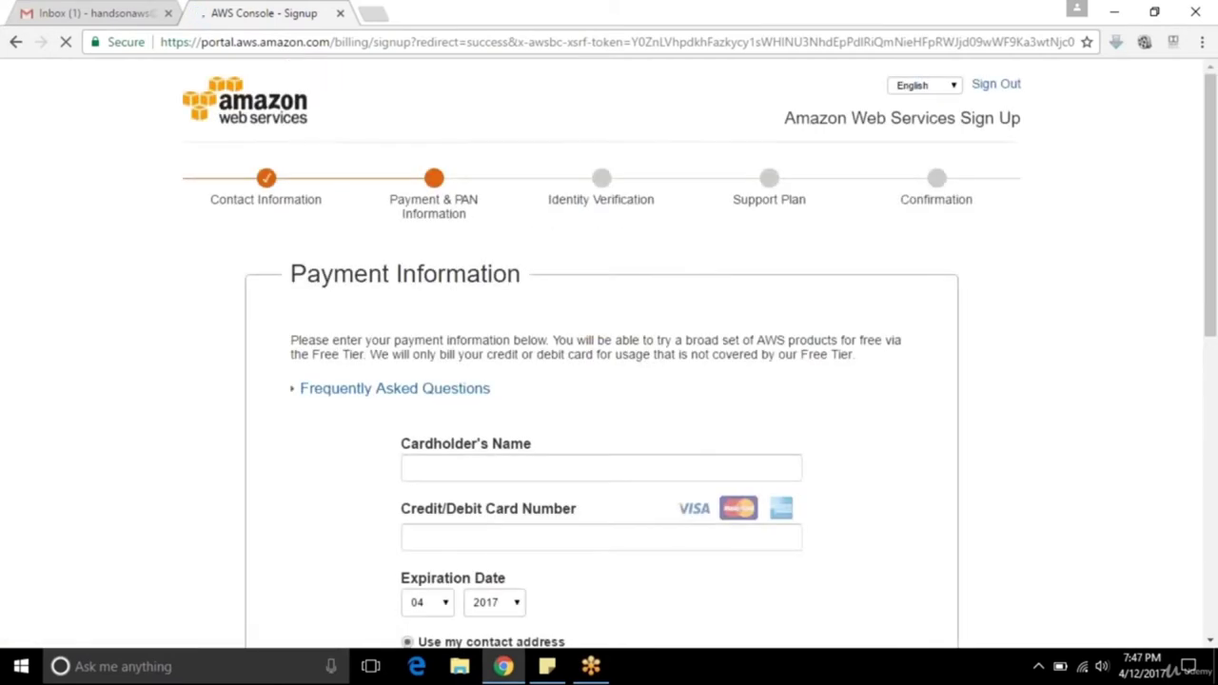
Scroll the reloaded page to confirm sign-up reached Identity Verification
{"action": "scroll", "coordinate": [711, 349], "scroll_direction": "down", "scroll_amount": 3}
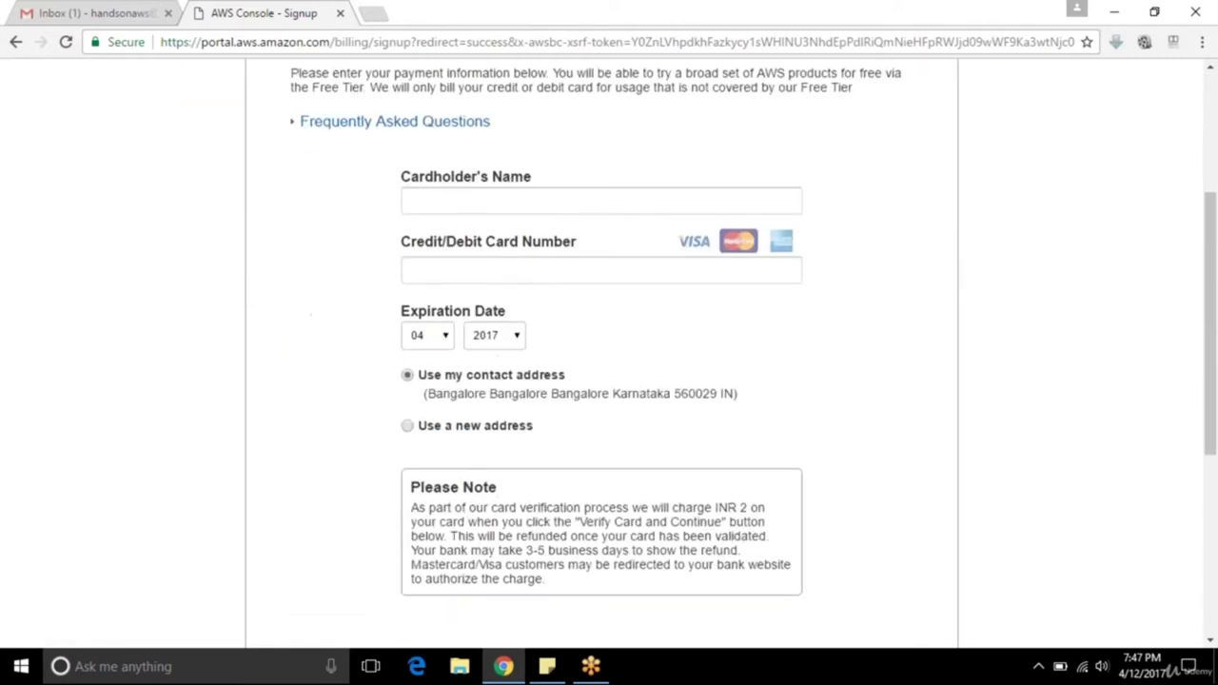
{"action": "scroll", "coordinate": [609, 361], "scroll_direction": "up", "scroll_amount": 3}
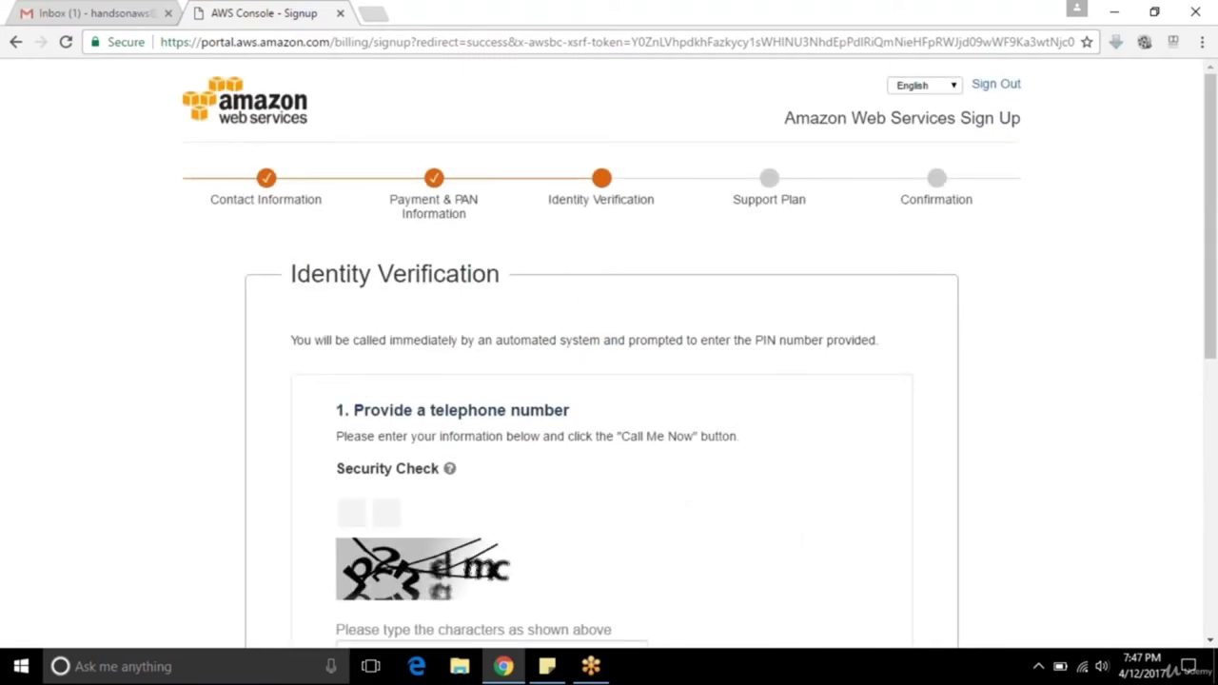
Refresh the security image, enter its characters, and request the automated verification call
{"action": "scroll", "coordinate": [621, 247], "scroll_direction": "down", "scroll_amount": 2}
{"action": "scroll", "coordinate": [621, 248], "scroll_direction": "up", "scroll_amount": 2}
{"action": "scroll", "coordinate": [679, 399], "scroll_direction": "down", "scroll_amount": 3}
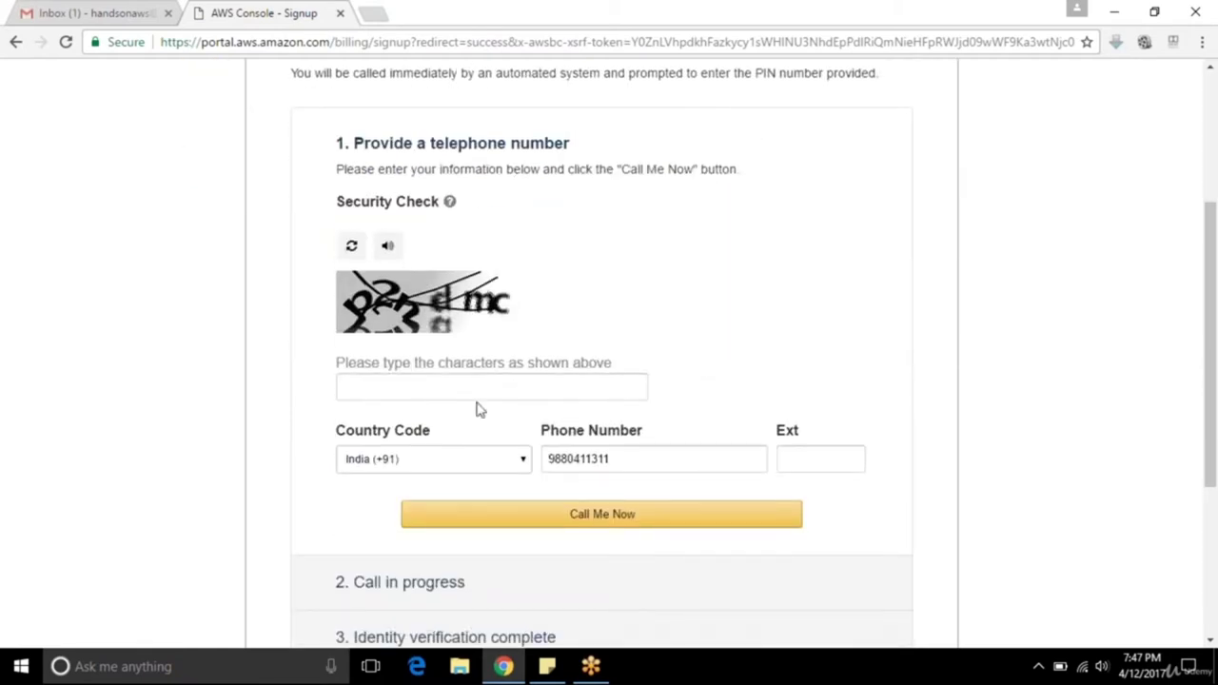
{"action": "left_click", "coordinate": [349, 248]}
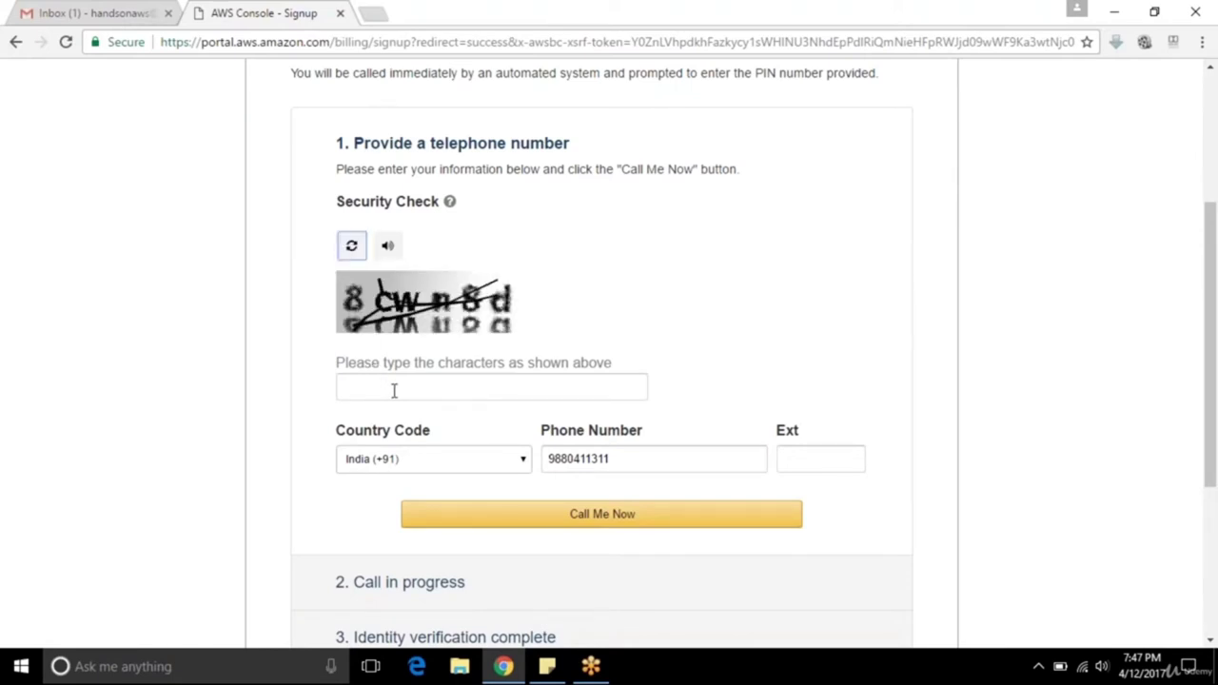
{"action": "left_click", "coordinate": [393, 389]}
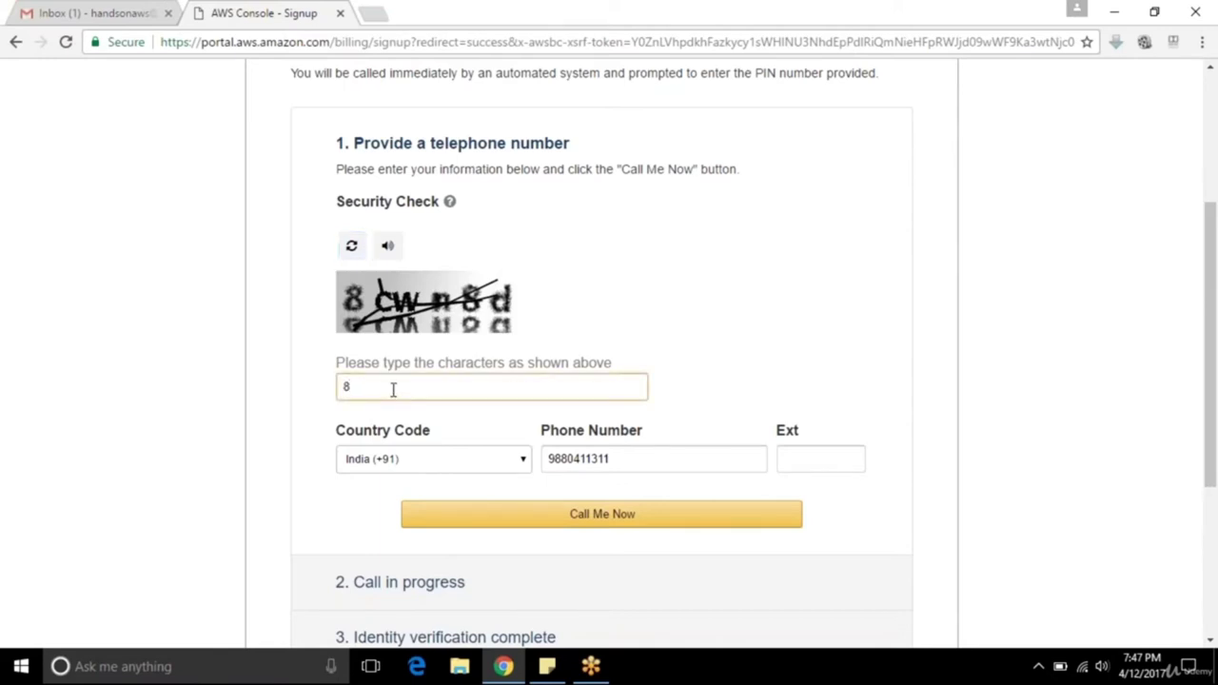
{"action": "type", "text": "8cwn8d"}
{"action": "left_click", "coordinate": [611, 519]}
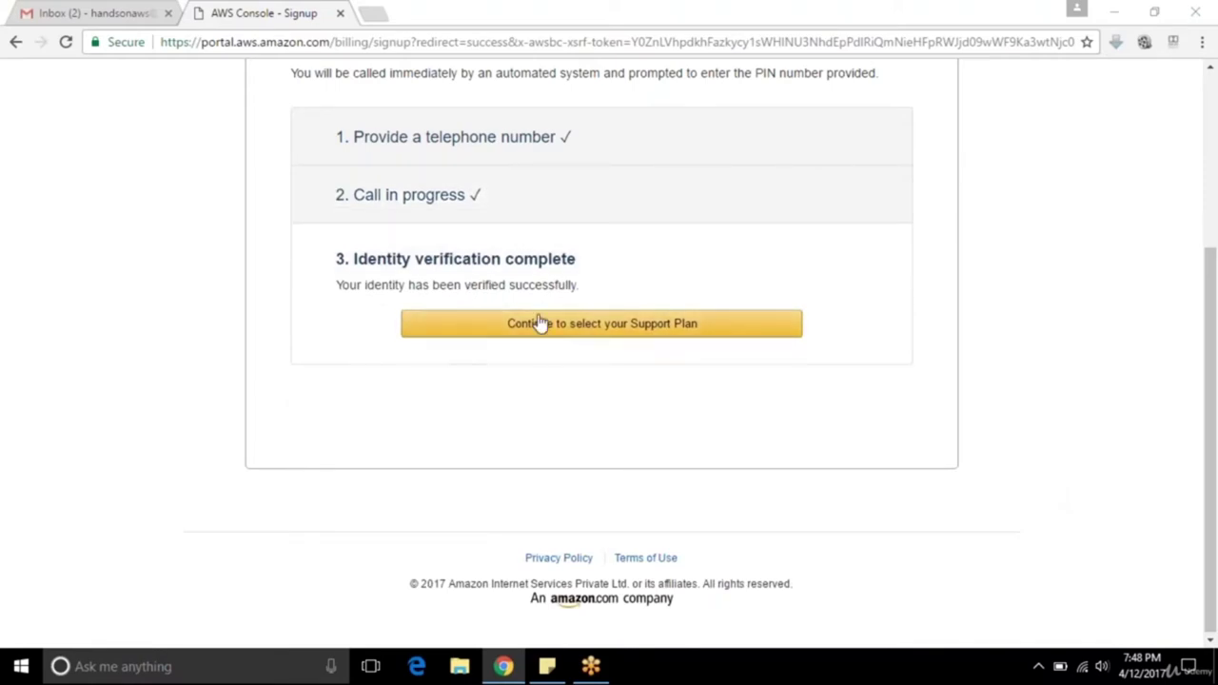
Go to support plan selection and continue with the free Basic plan
{"action": "left_click", "coordinate": [566, 325]}
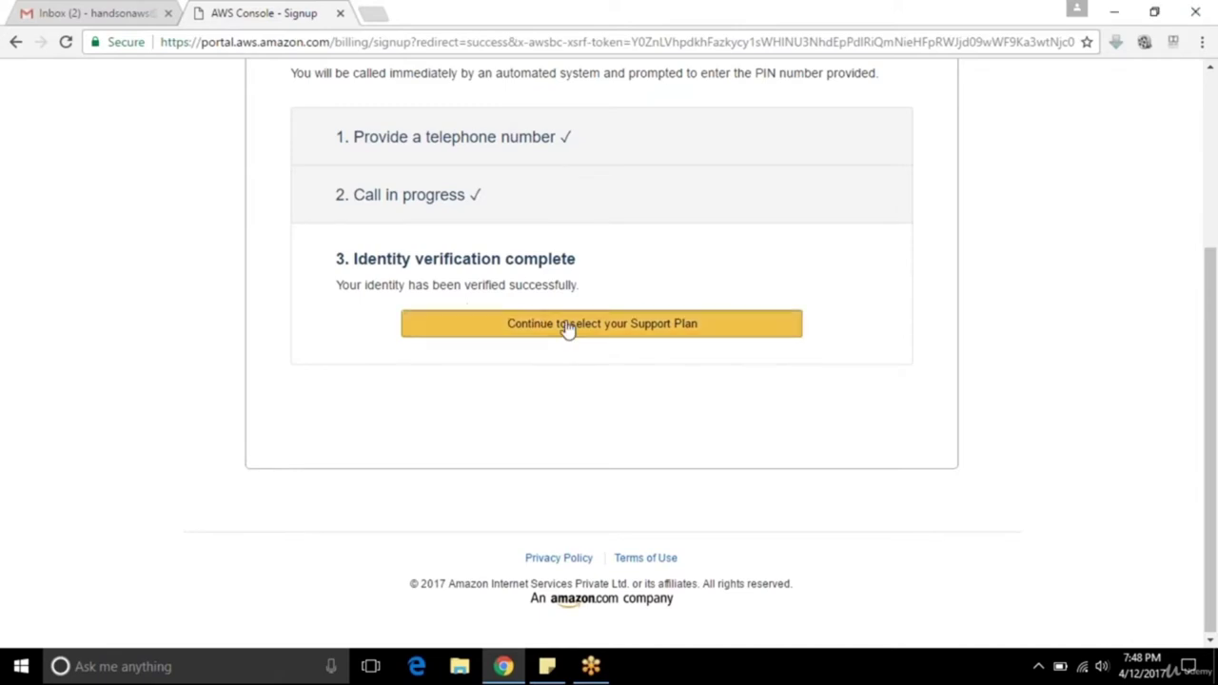
{"action": "scroll", "coordinate": [511, 435], "scroll_direction": "down", "scroll_amount": 2}
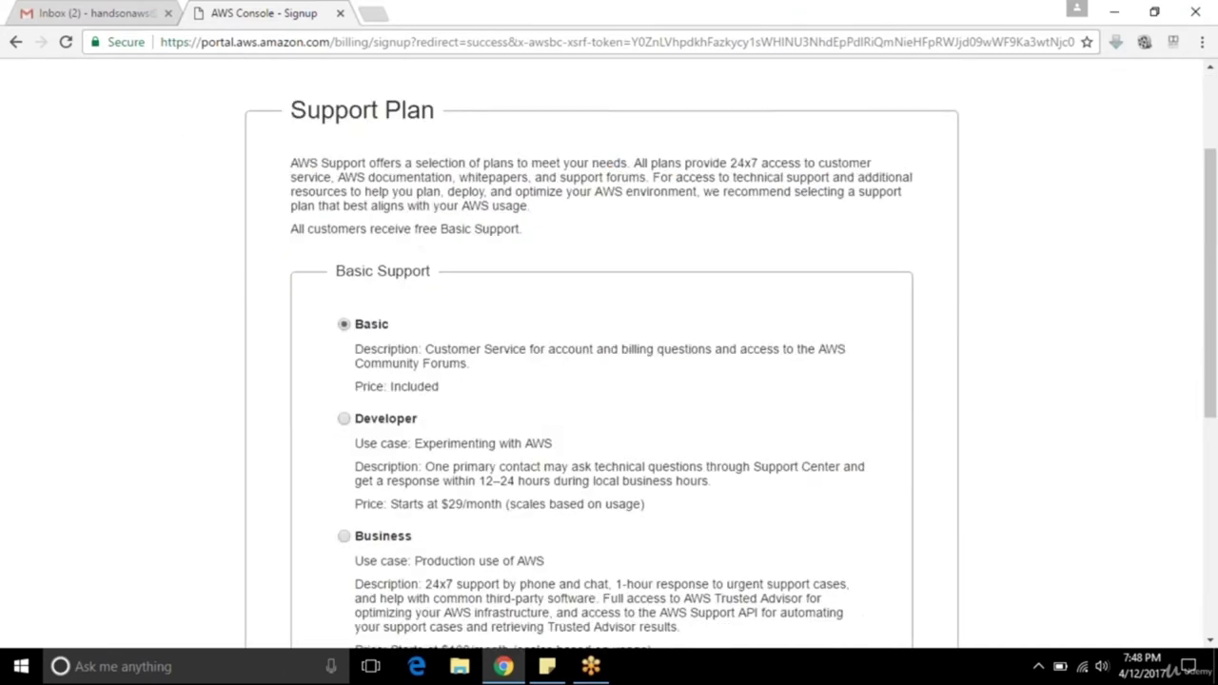
{"action": "scroll", "coordinate": [495, 374], "scroll_direction": "down", "scroll_amount": 1}
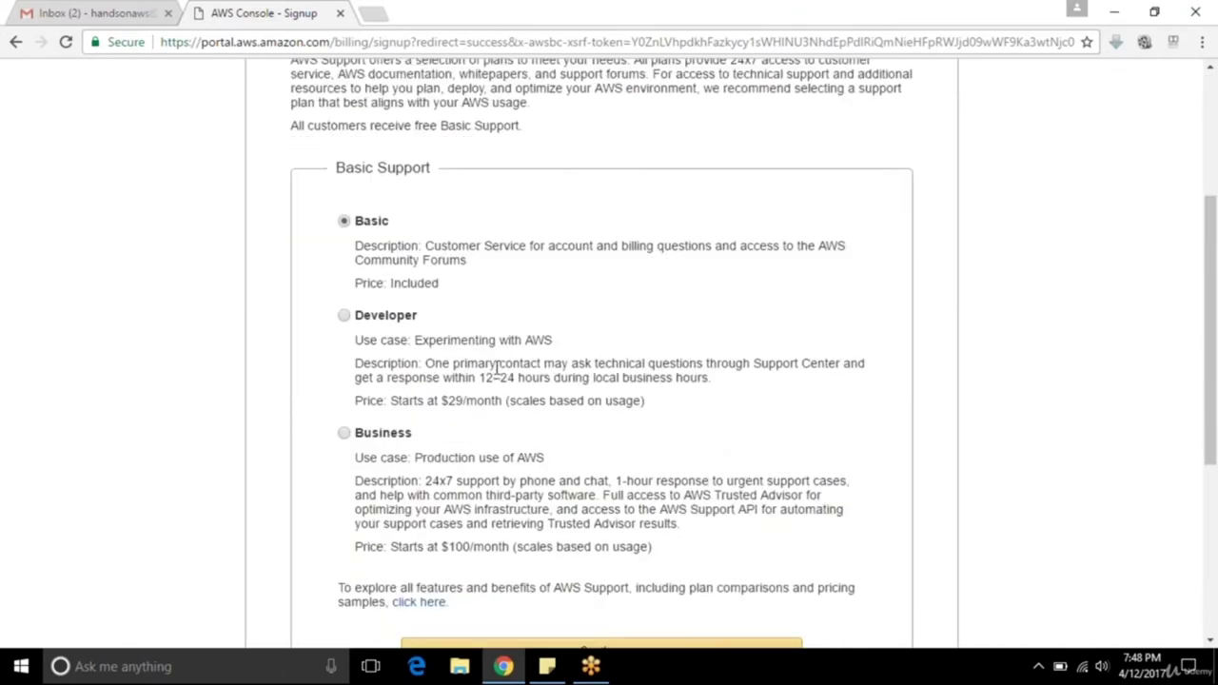
{"action": "scroll", "coordinate": [495, 366], "scroll_direction": "up", "scroll_amount": 2}
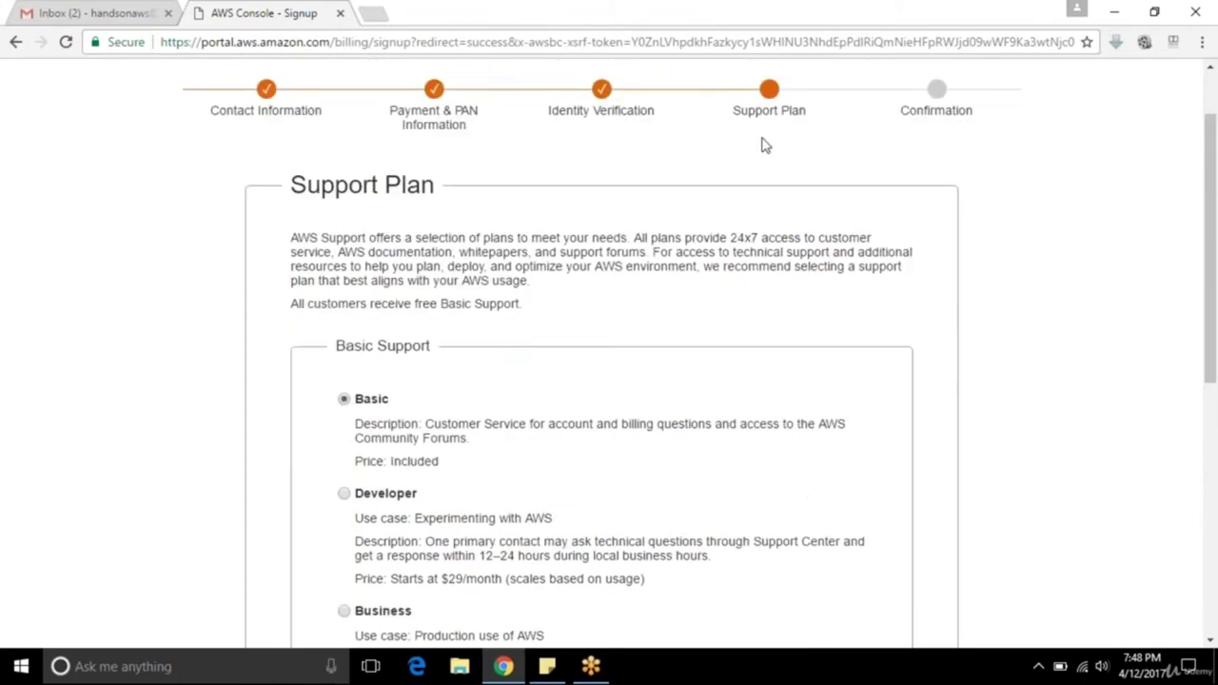
{"action": "scroll", "coordinate": [501, 420], "scroll_direction": "down", "scroll_amount": 2}
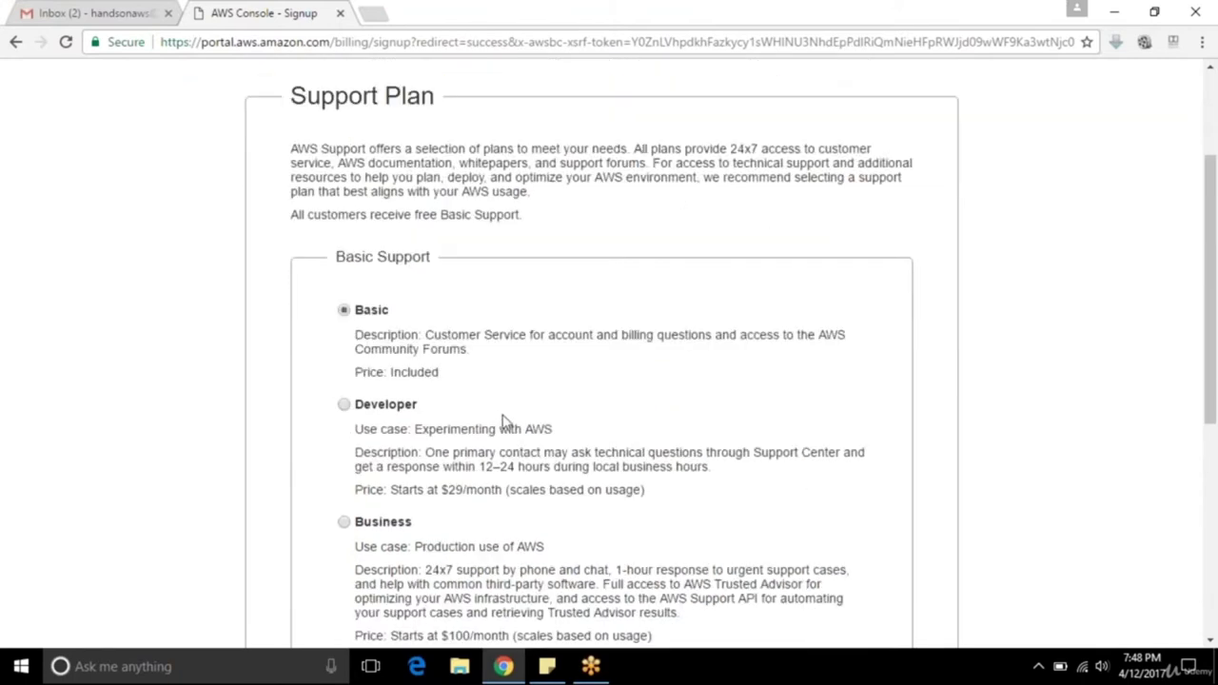
{"action": "scroll", "coordinate": [489, 394], "scroll_direction": "down", "scroll_amount": 1}
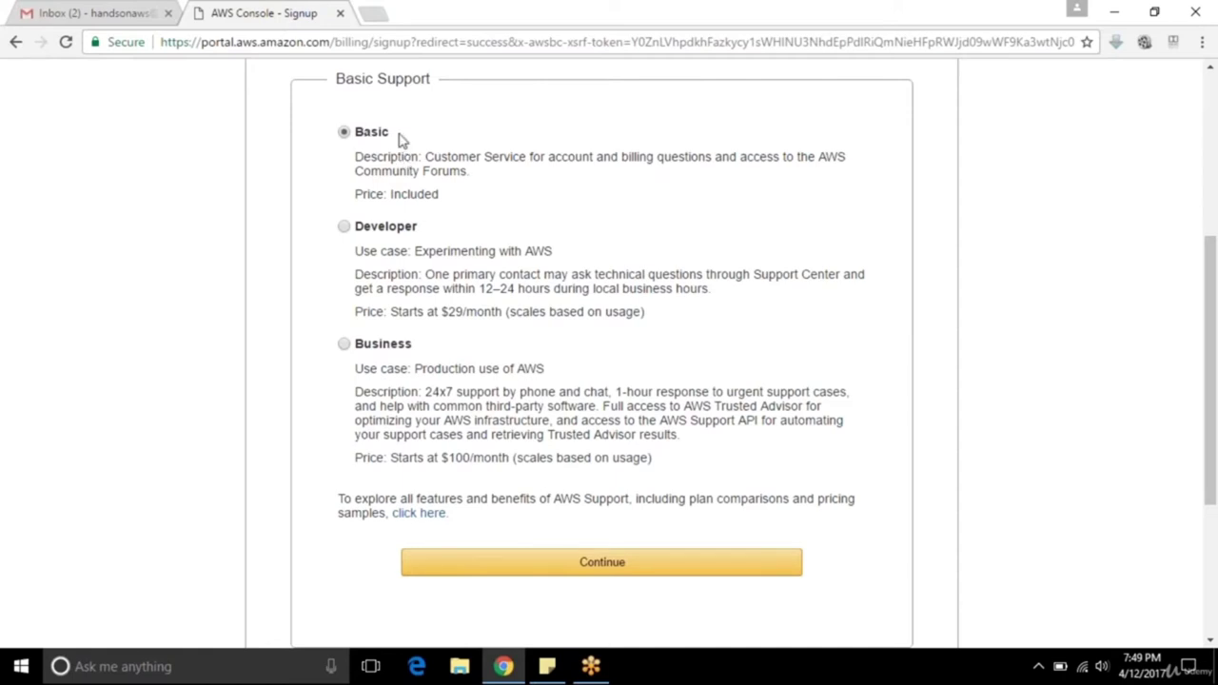
{"action": "left_click", "coordinate": [600, 564]}
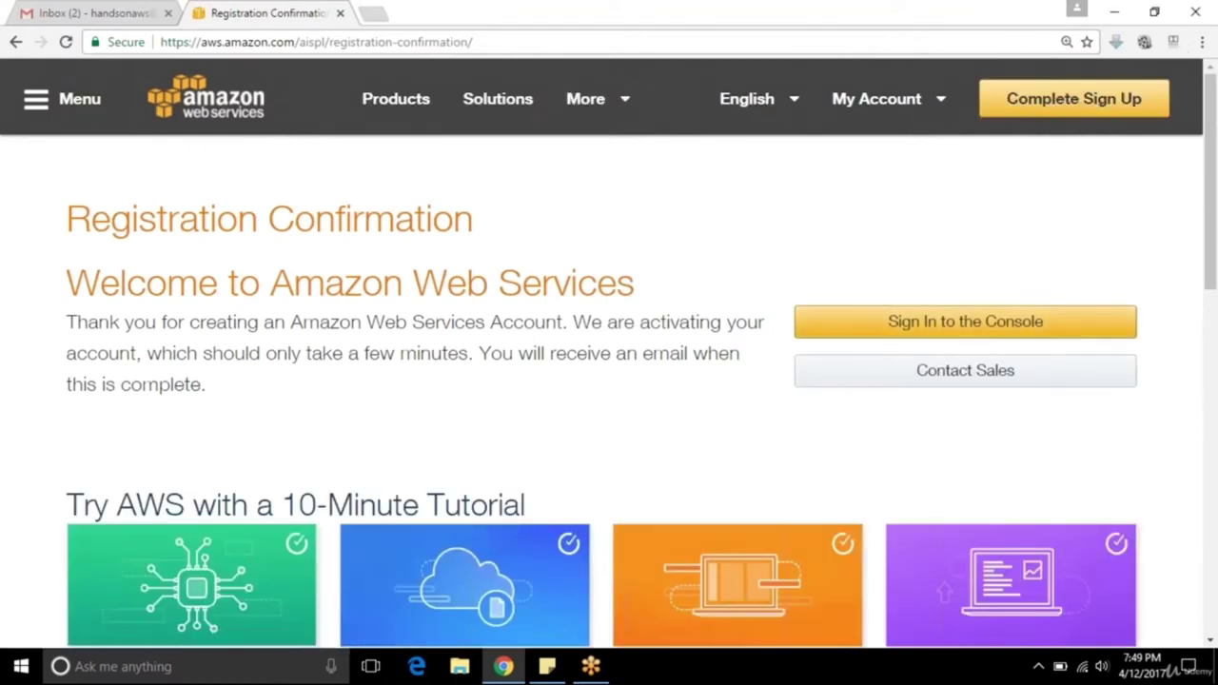
Sign in to the console with the account password and expand All services
{"action": "left_click", "coordinate": [965, 325]}
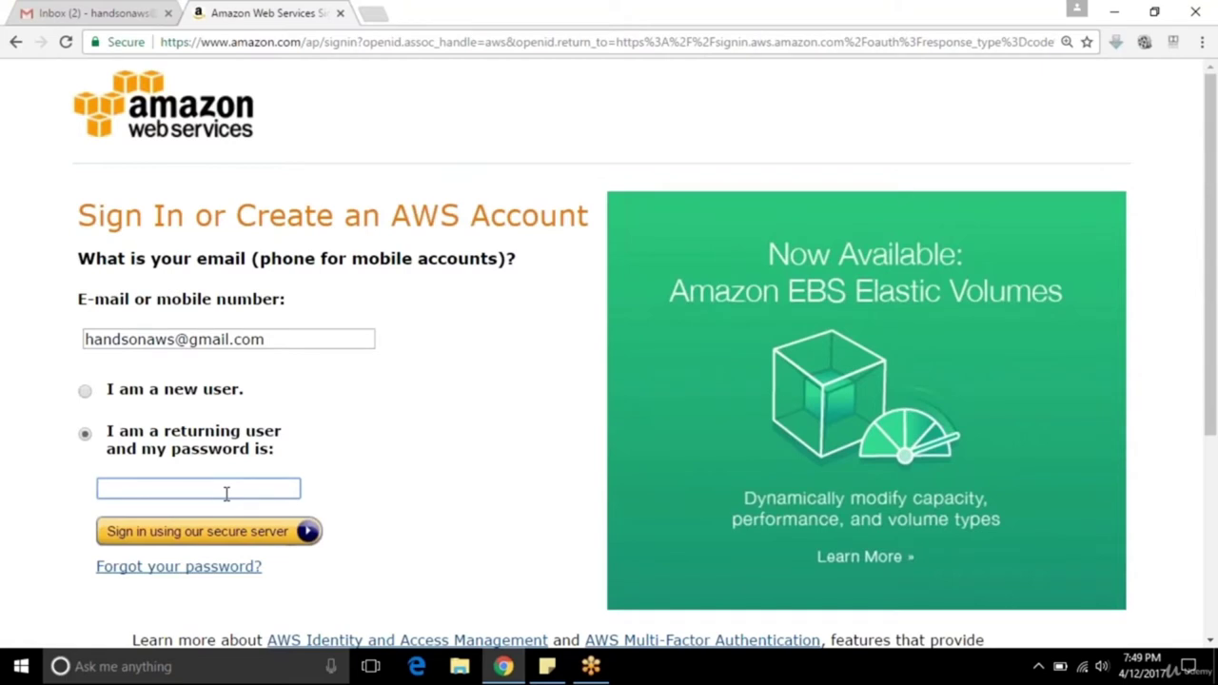
{"action": "type", "text": "•••••••••"}
{"action": "key", "text": "Return"}
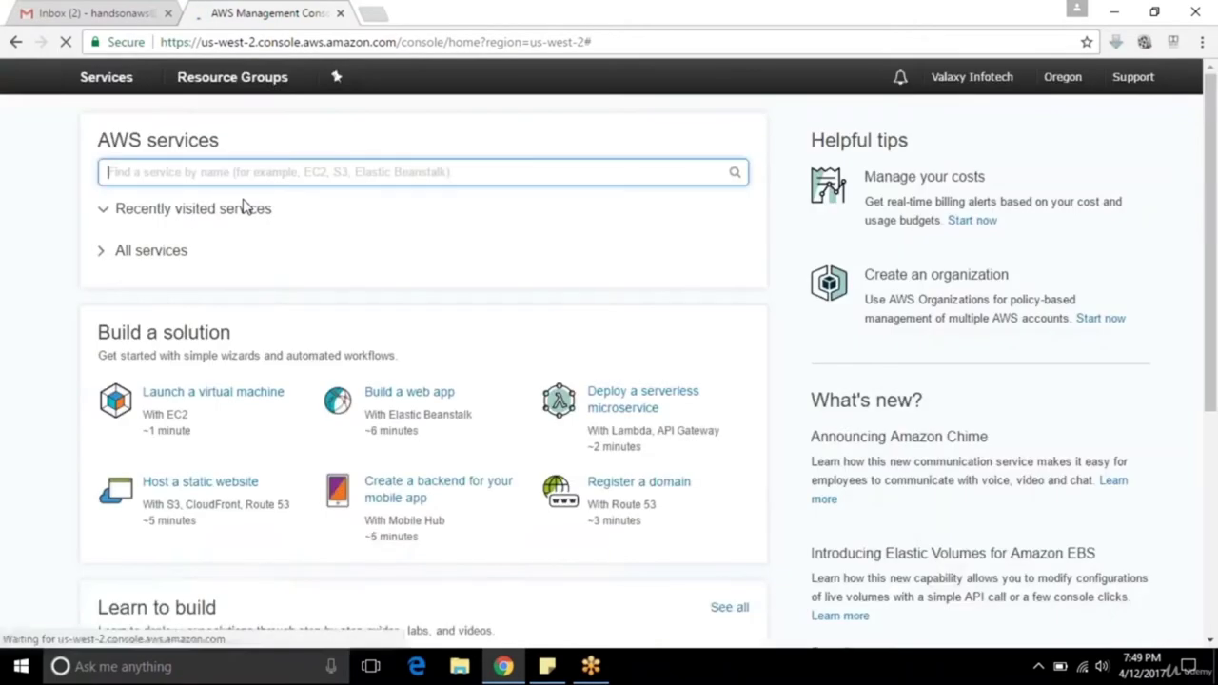
{"action": "left_click", "coordinate": [164, 255]}
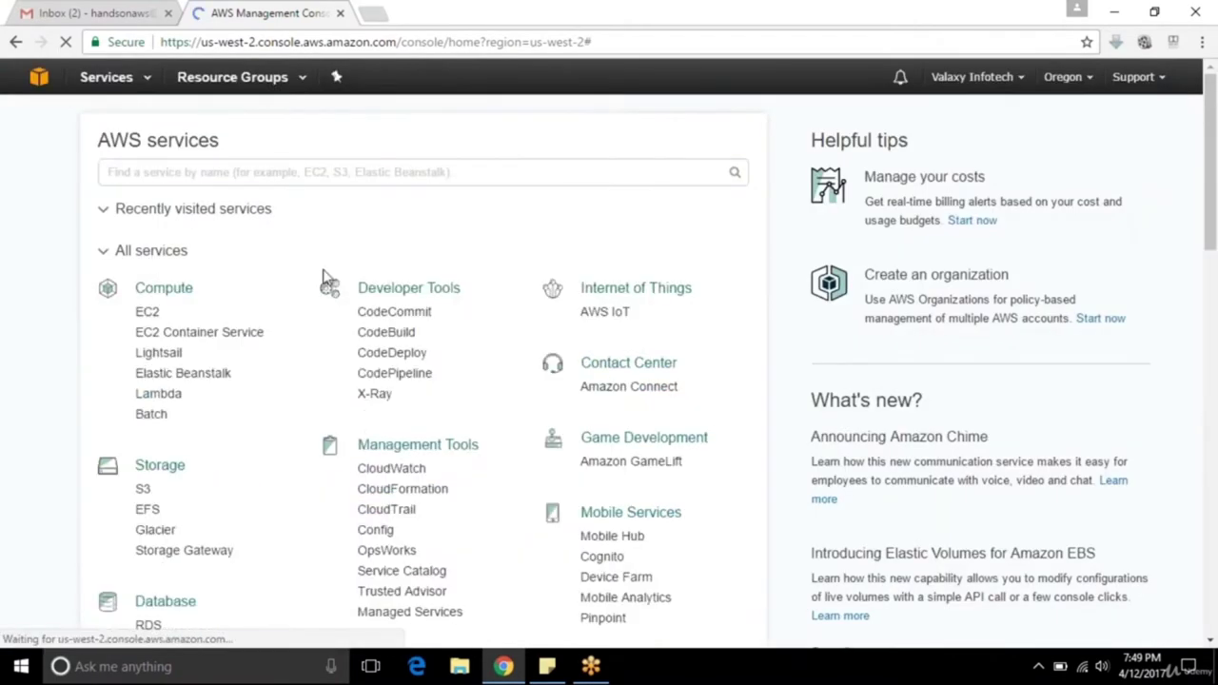
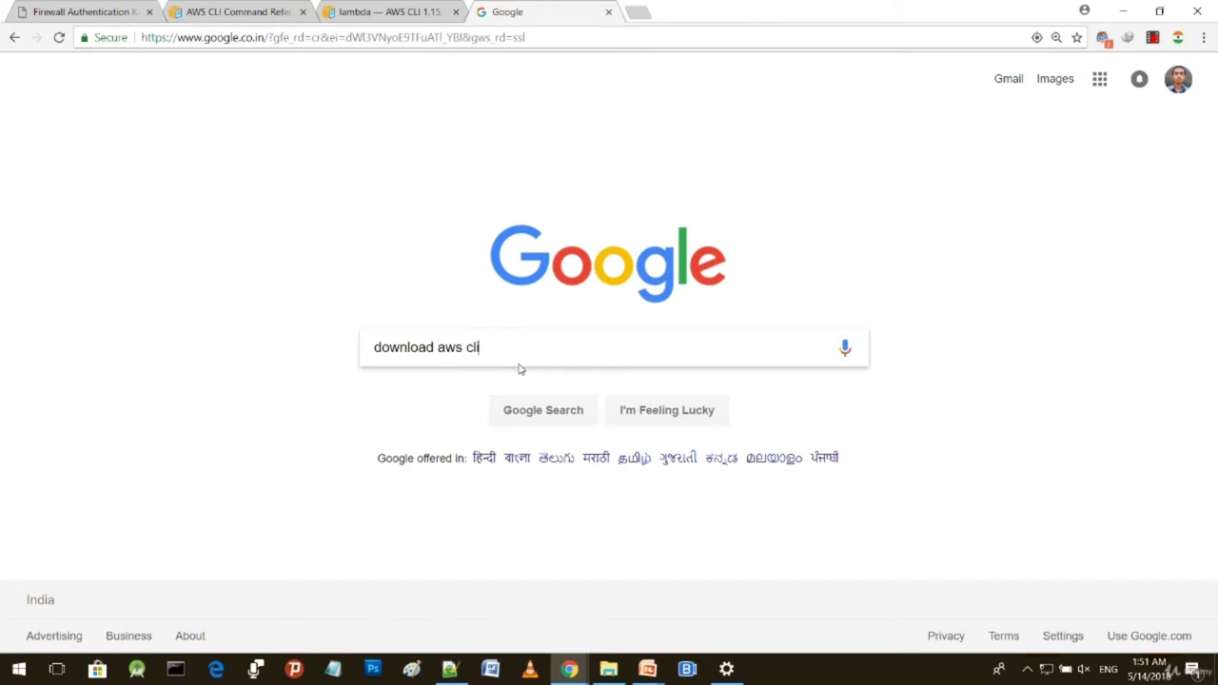
Search for how to download the AWS CLI and open the official AWS Command Line Interface page
{"action": "key", "text": "Return"}
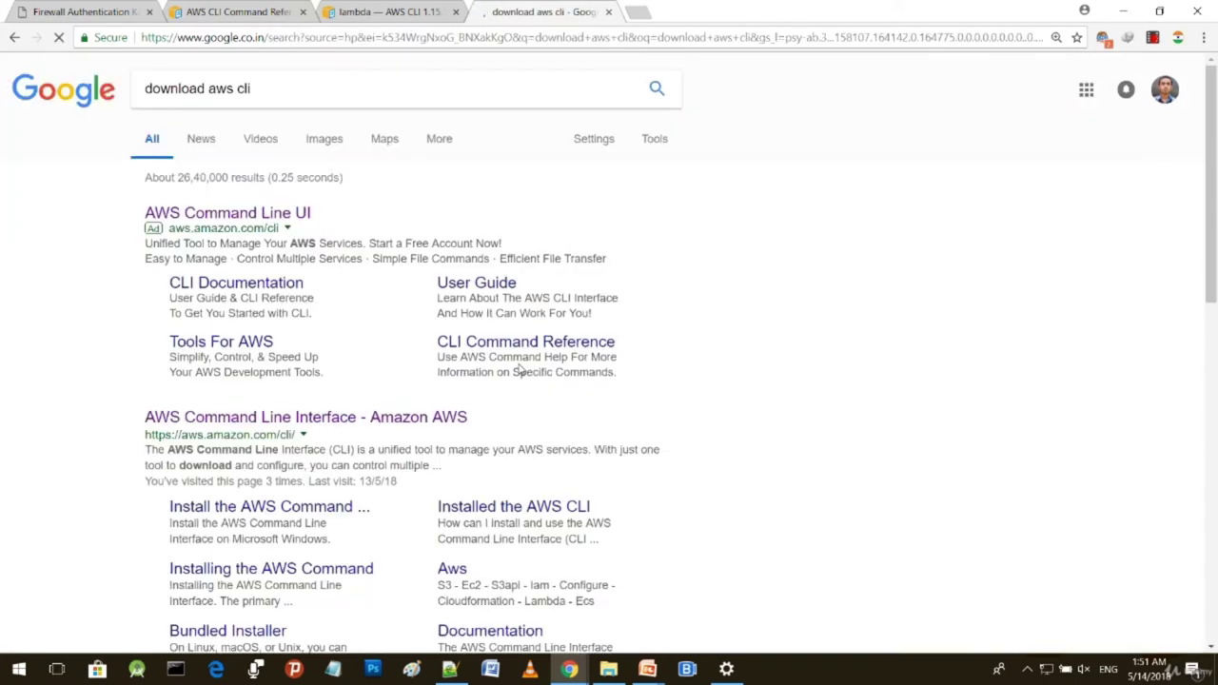
{"action": "left_click", "coordinate": [350, 417]}
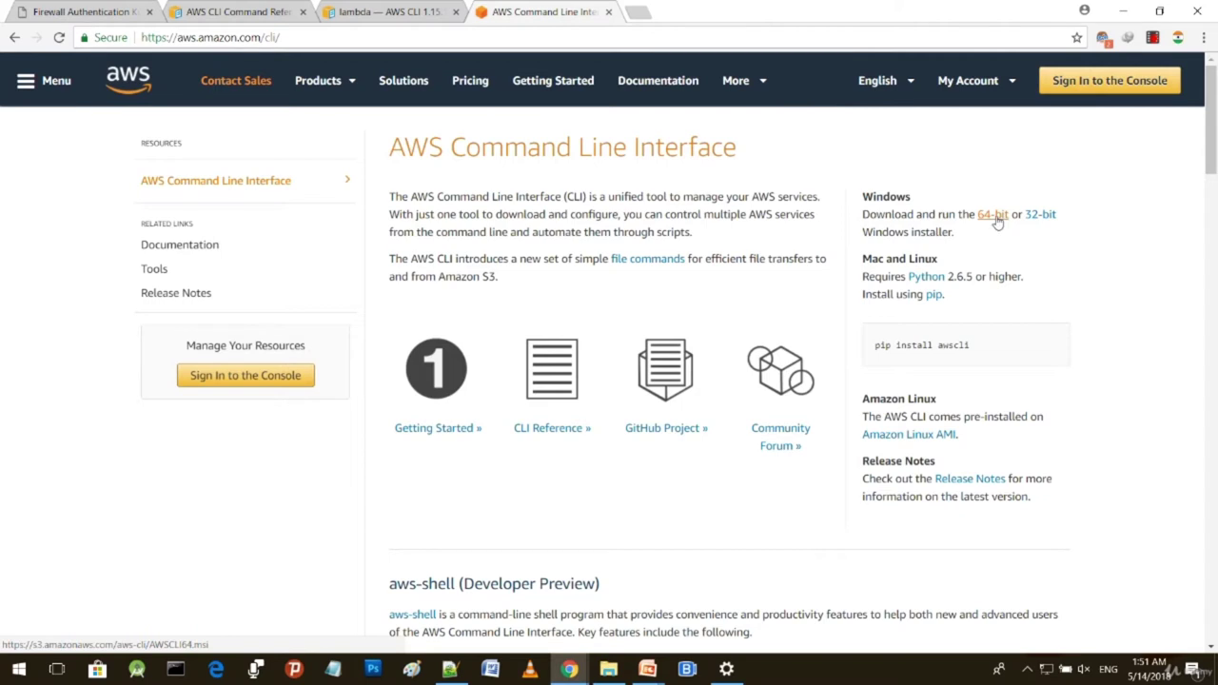
Download the 64-bit Windows AWS CLI installer, dismiss the IDM duplicate prompt, and bring up Command Prompt
{"action": "left_click", "coordinate": [993, 217]}
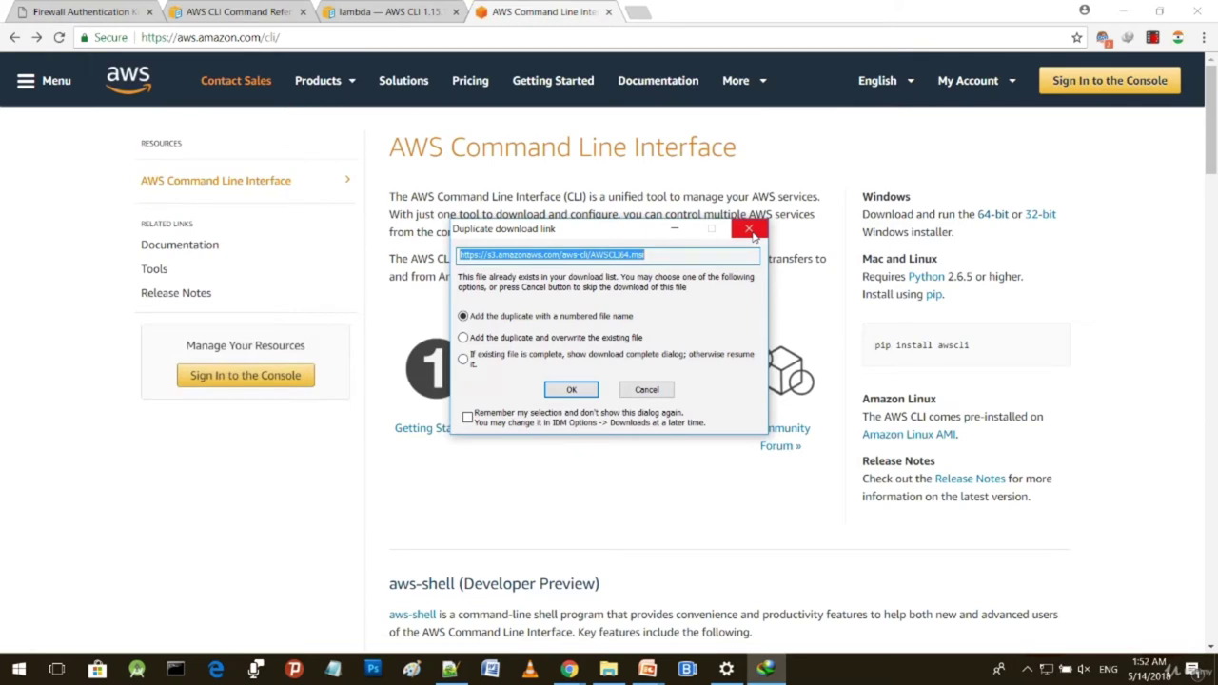
{"action": "left_click", "coordinate": [750, 231]}
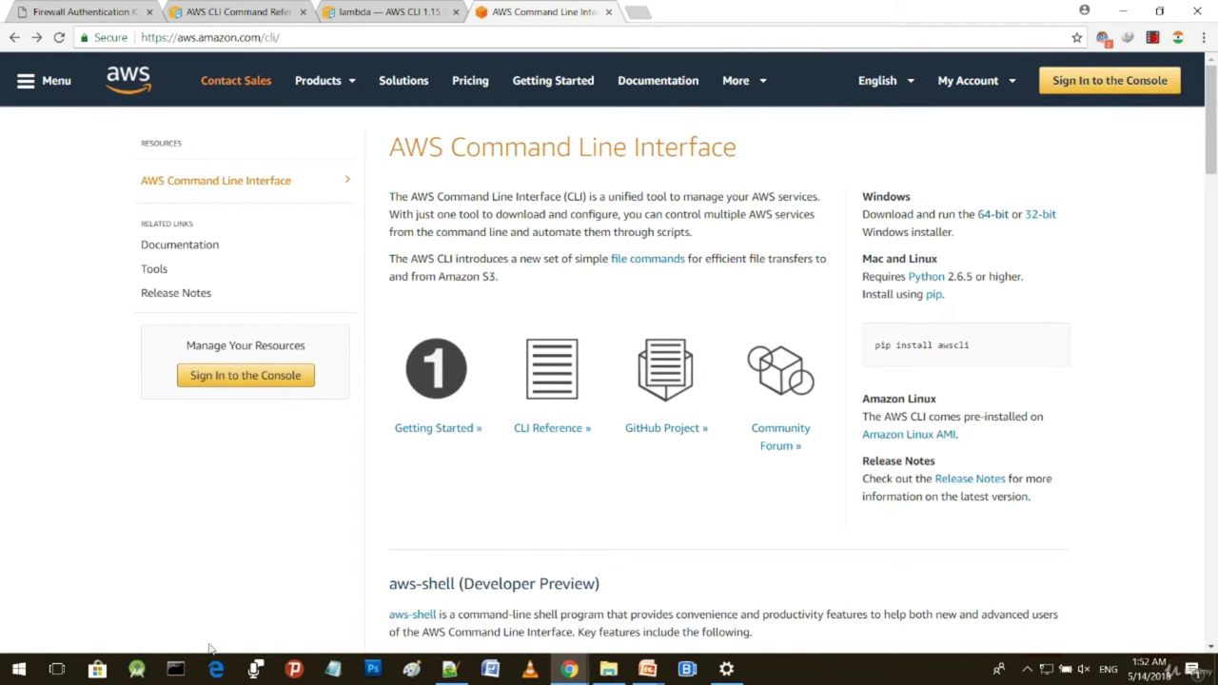
{"action": "left_click", "coordinate": [175, 669]}
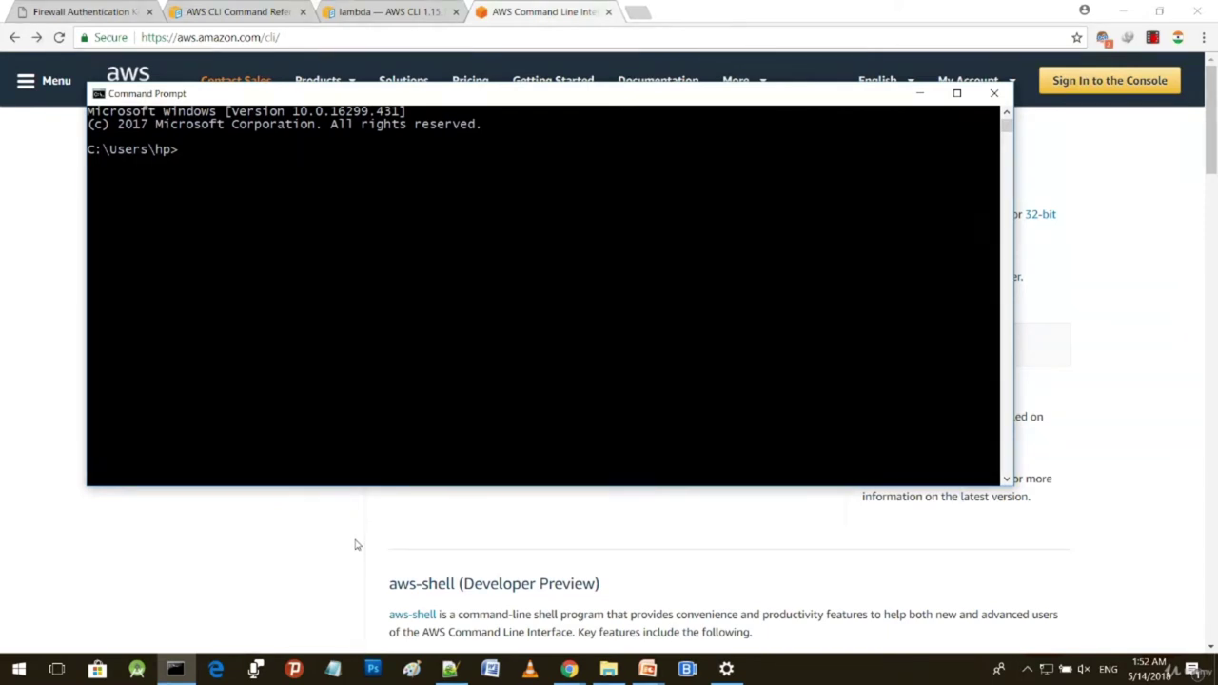
Run aws to confirm the CLI prints its usage message, then close Command Prompt
{"action": "type", "text": "aws"}
{"action": "key", "text": "Return"}
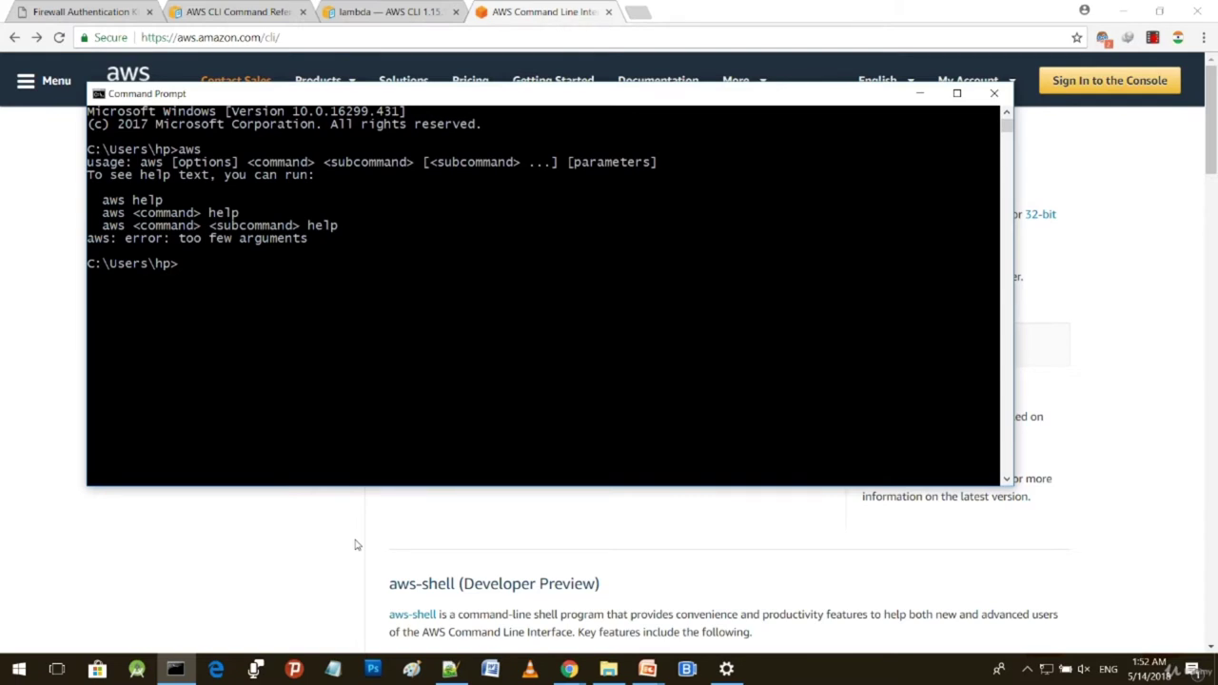
{"action": "left_click", "coordinate": [989, 92]}
{"action": "mouse_move", "coordinate": [980, 90]}
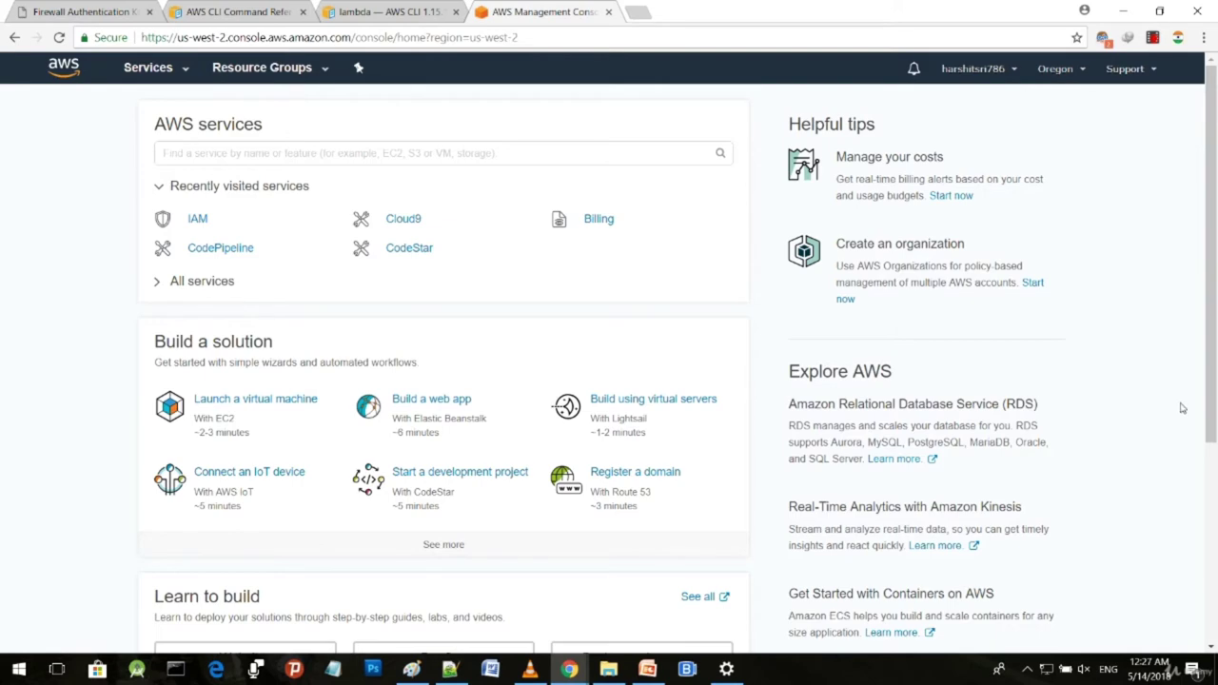
Go to IAM from the Services menu and open its empty Users list
{"action": "left_click", "coordinate": [148, 67]}
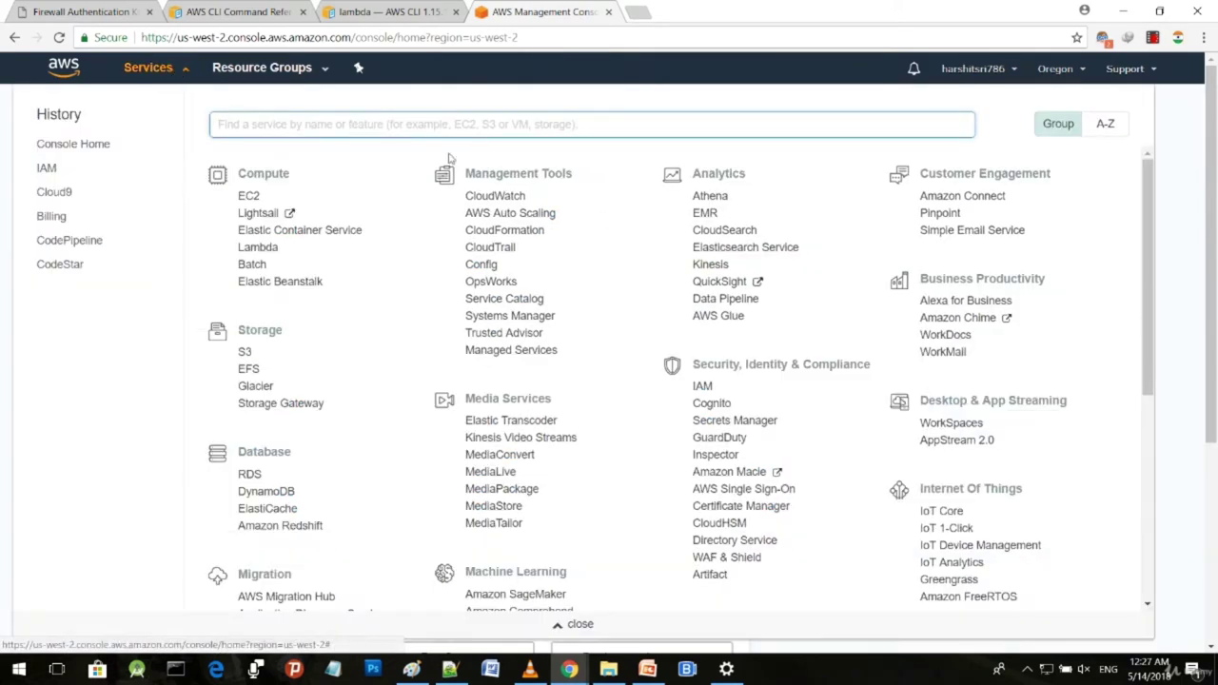
{"action": "left_click", "coordinate": [706, 386]}
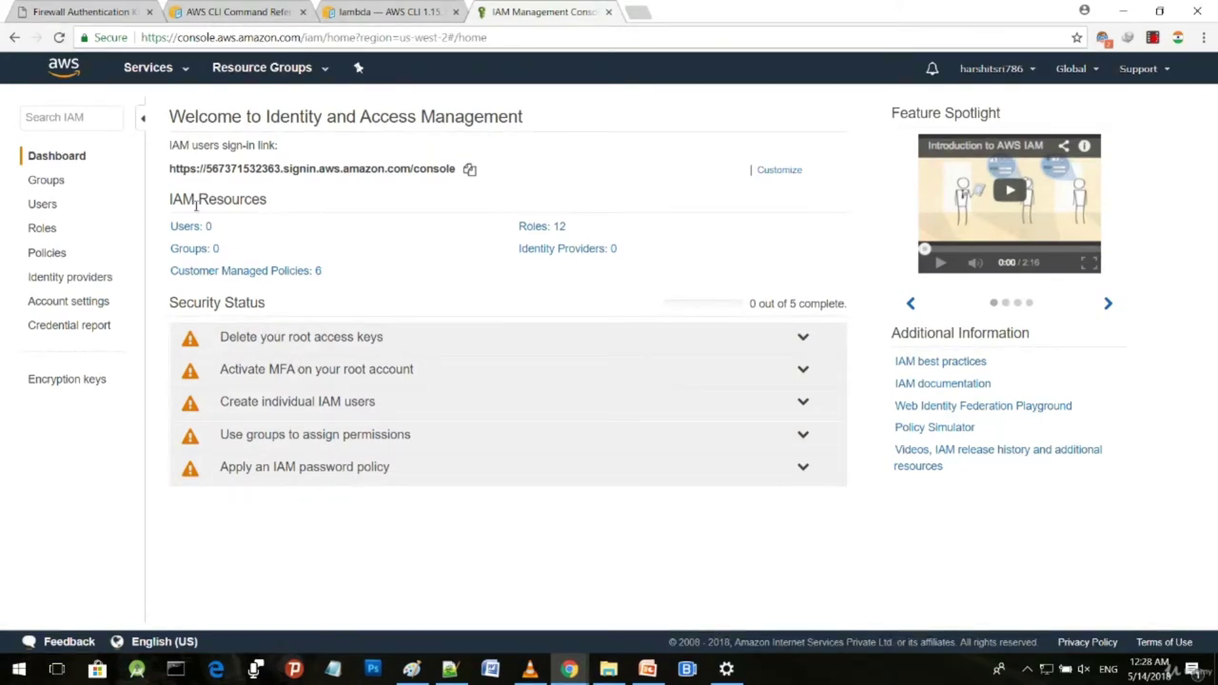
{"action": "left_click", "coordinate": [42, 205]}
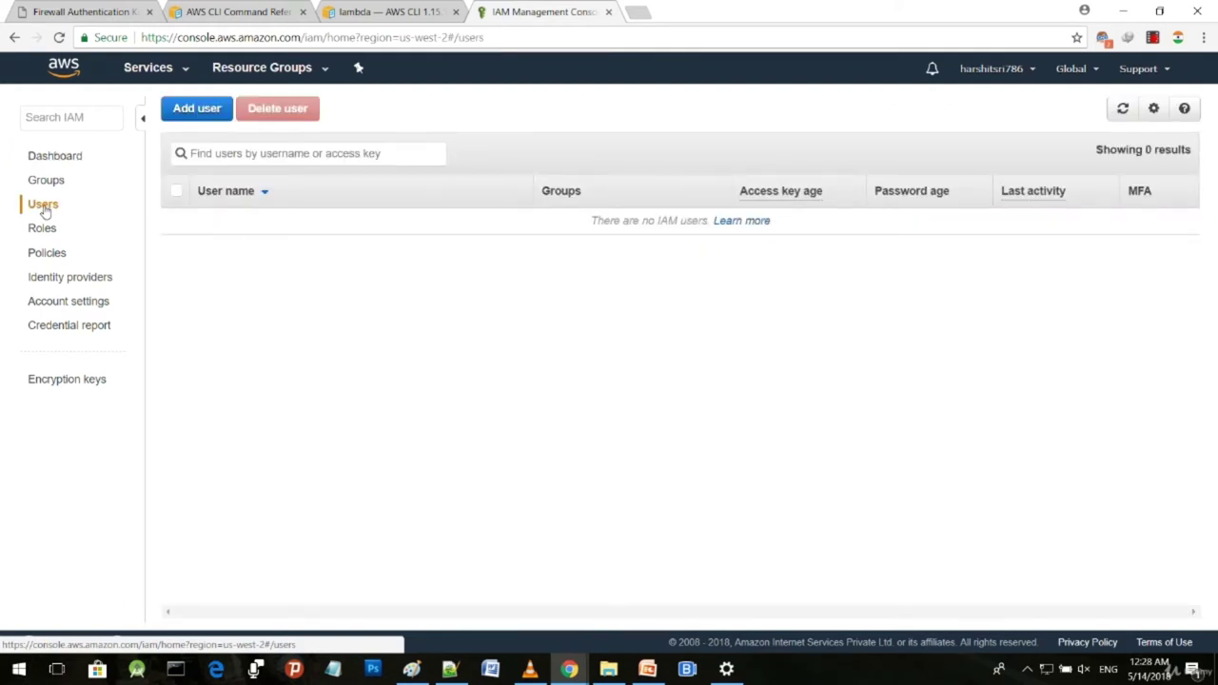
Add a new IAM user with a user name and Programmatic access, then continue to permissions
{"action": "left_click", "coordinate": [197, 109]}
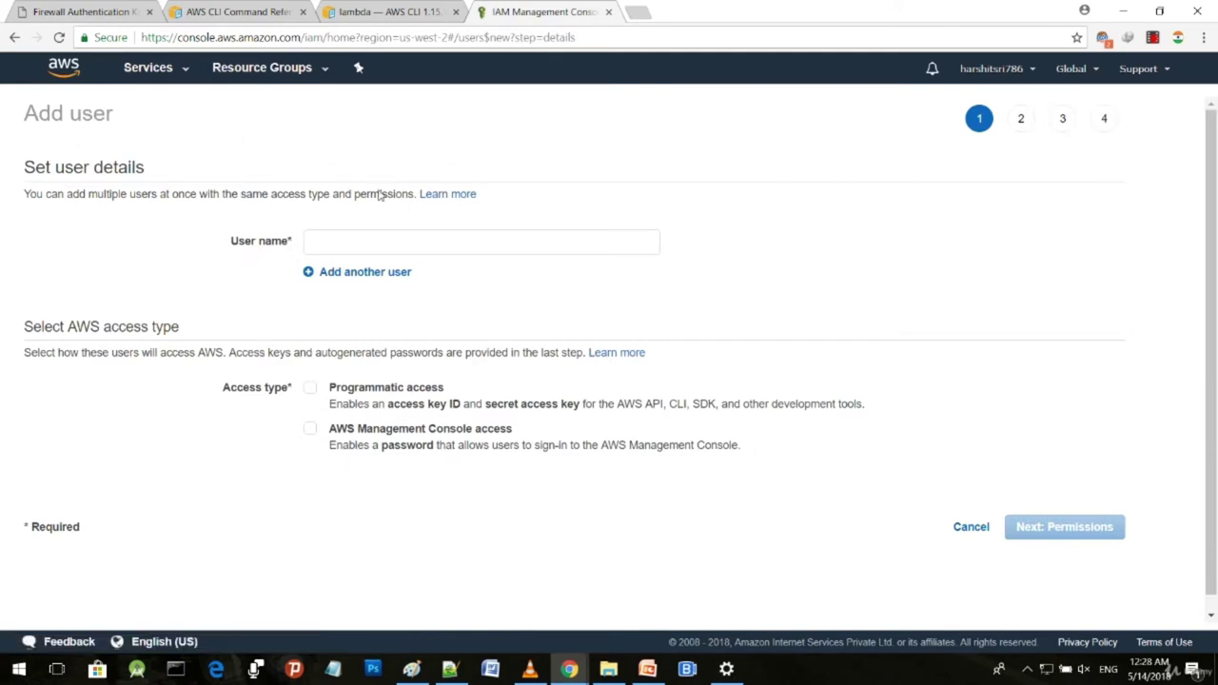
{"action": "left_click", "coordinate": [399, 242]}
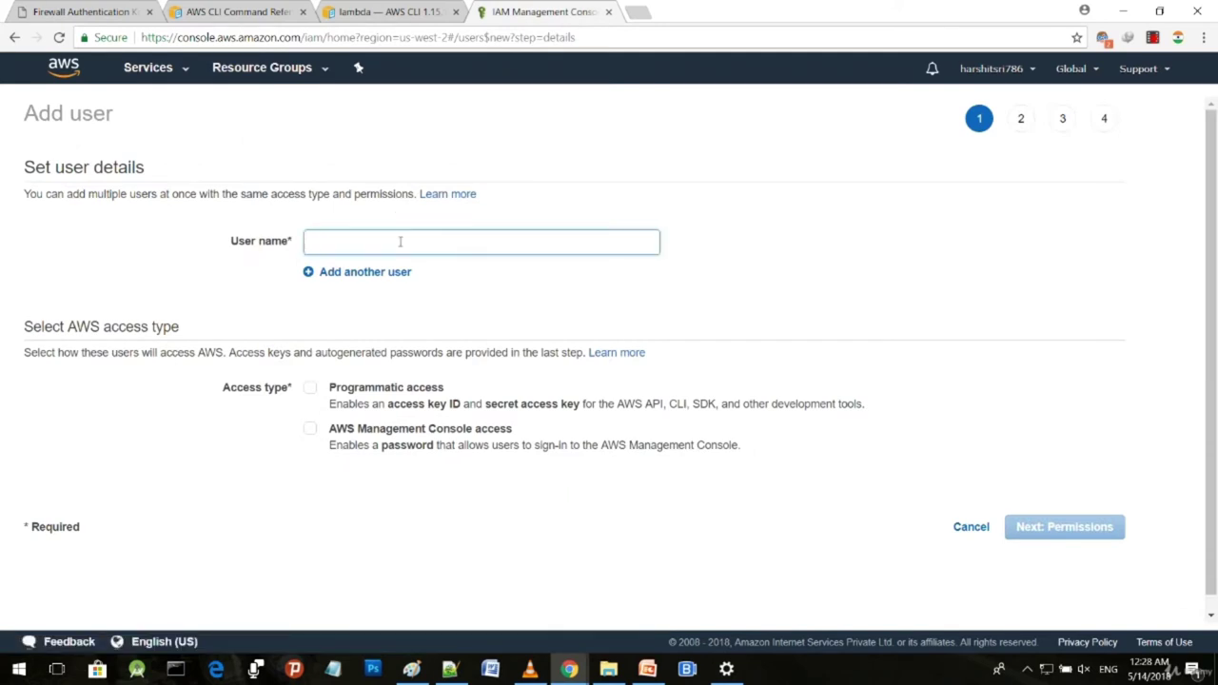
{"action": "type", "text": "H"}
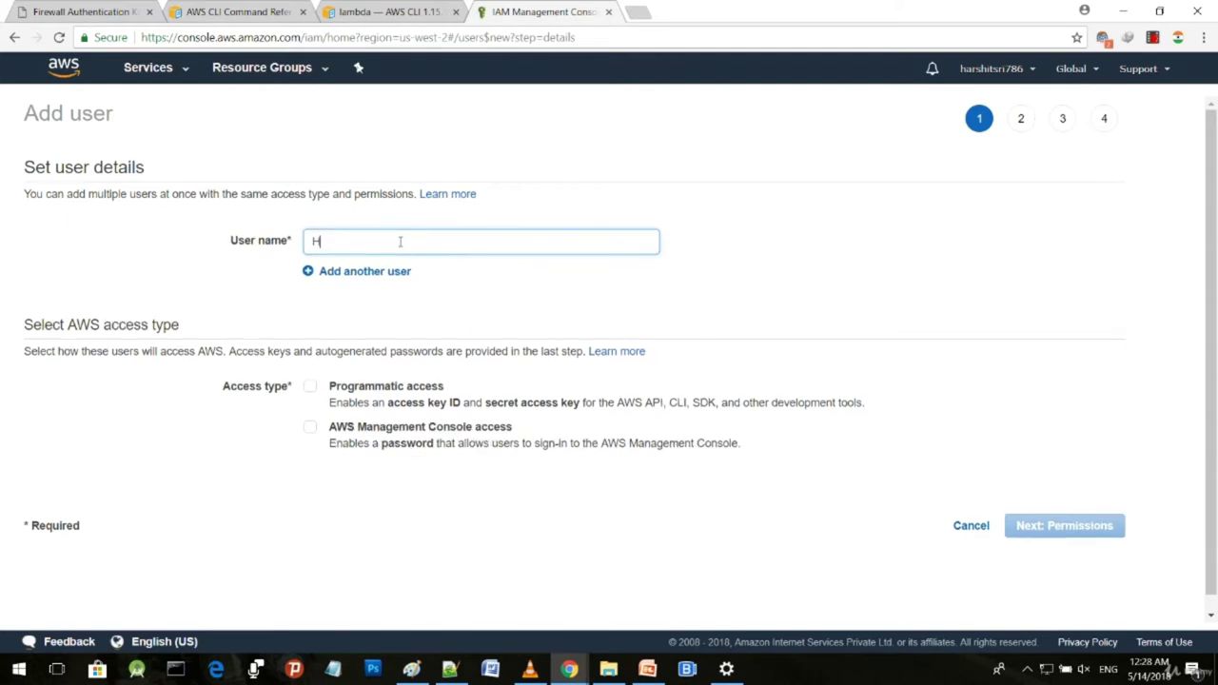
{"action": "type", "text": "e"}
{"action": "type", "text": "r"}
{"action": "type", "text": "aws"}
{"action": "left_click", "coordinate": [311, 387]}
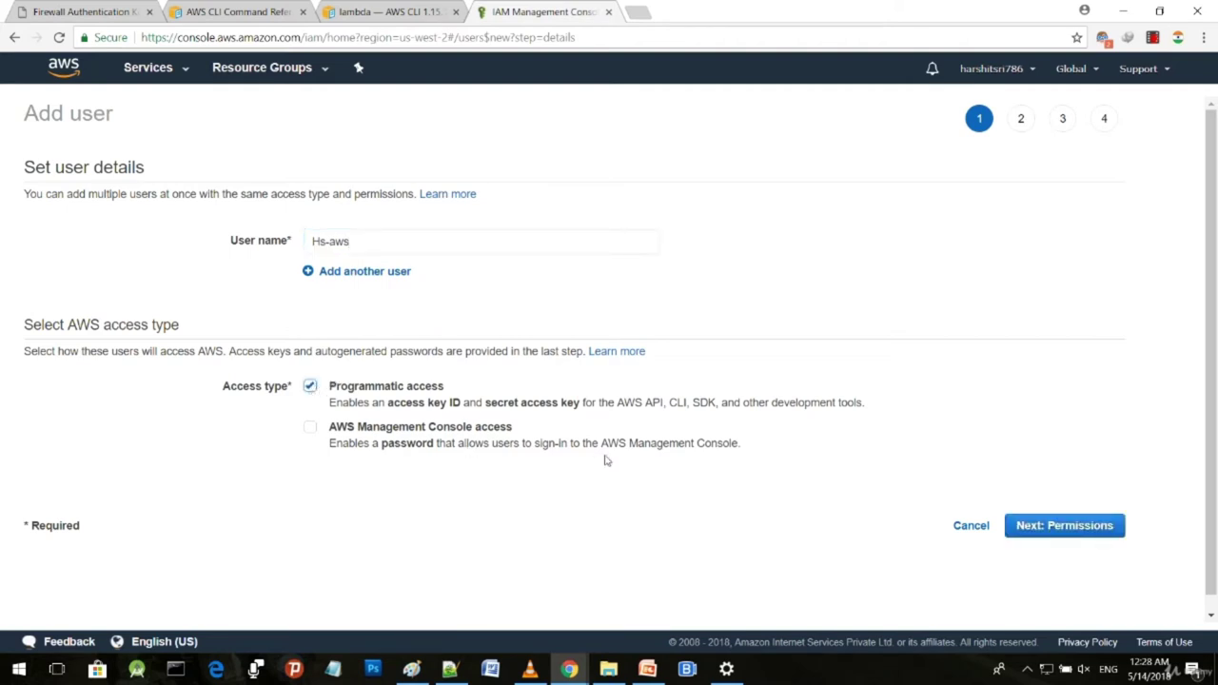
{"action": "left_click", "coordinate": [1072, 530]}
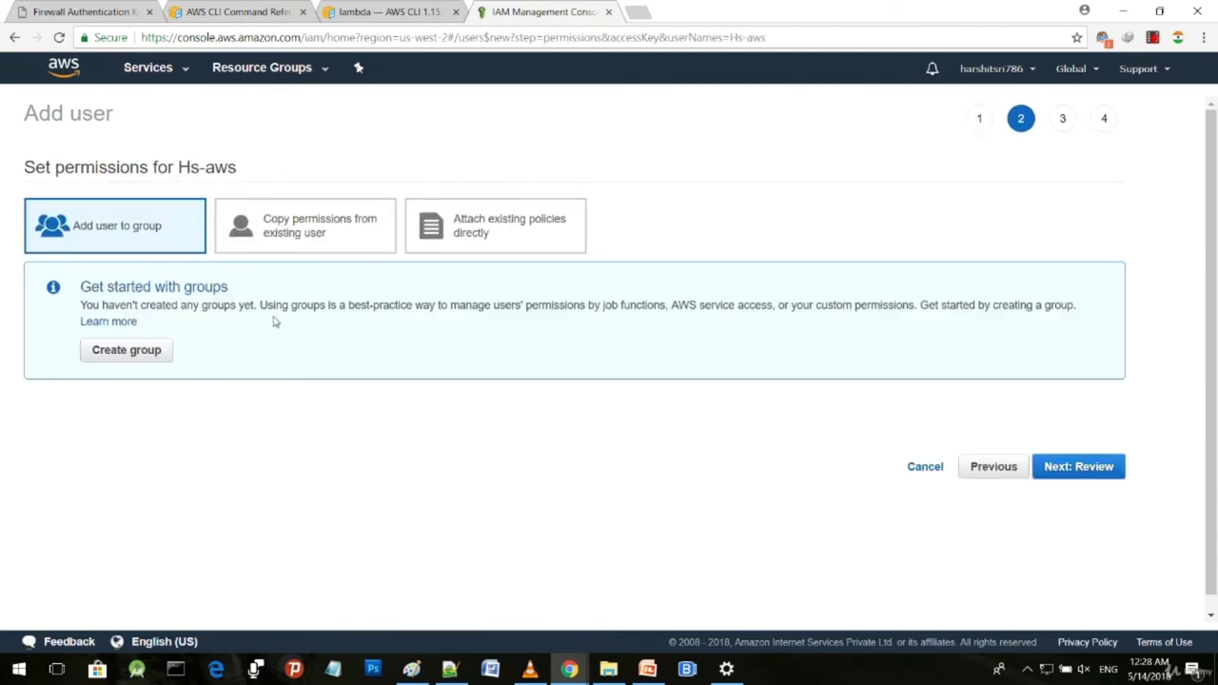
Start a new group and select the AWSLambdaFullAccess policy from a 'lambda' search
{"action": "left_click", "coordinate": [116, 354]}
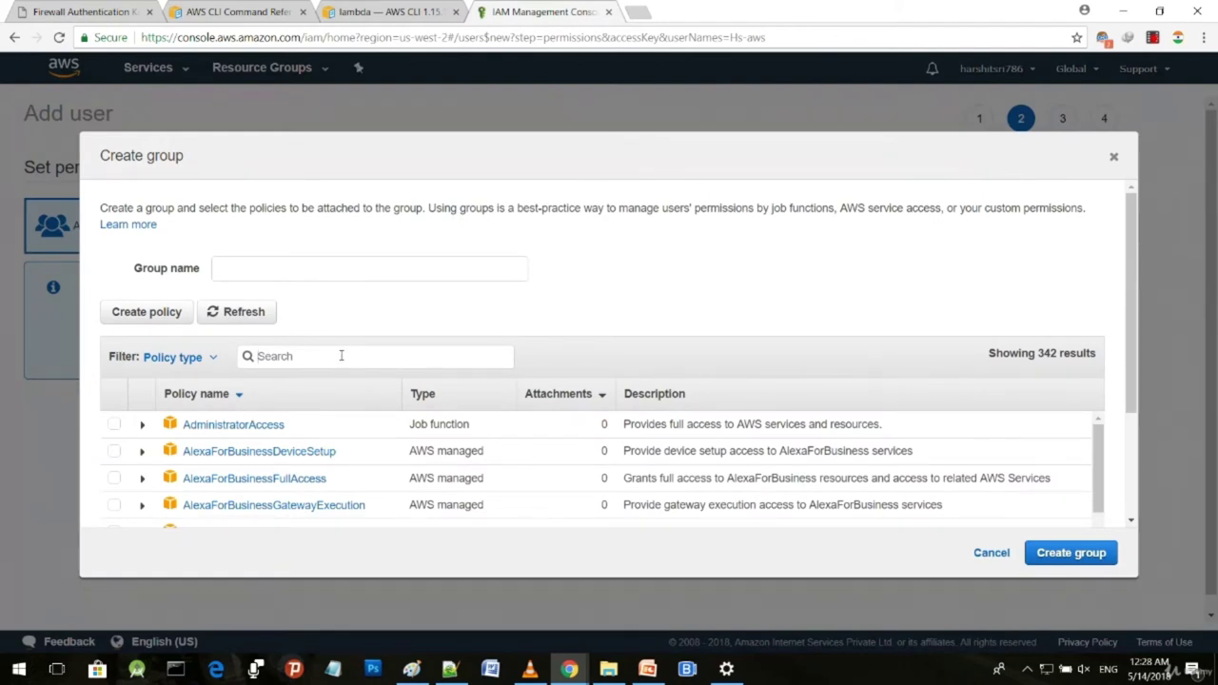
{"action": "type", "text": "lambda"}
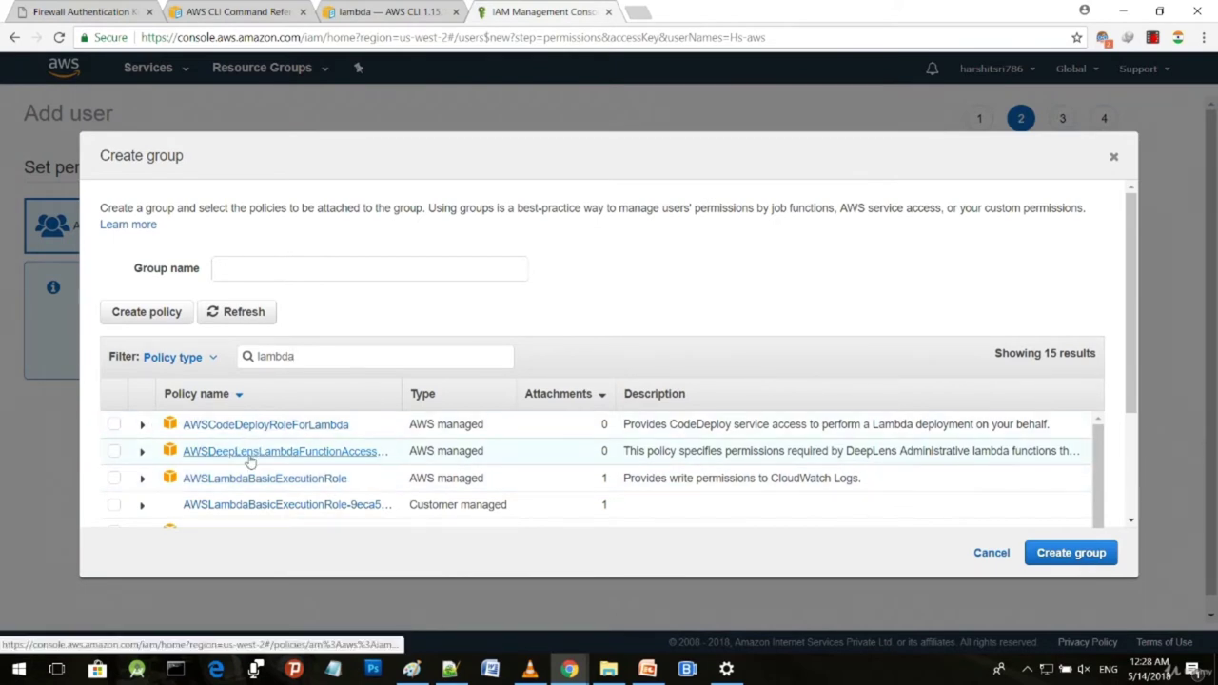
{"action": "scroll", "coordinate": [251, 462], "scroll_direction": "down", "scroll_amount": 1}
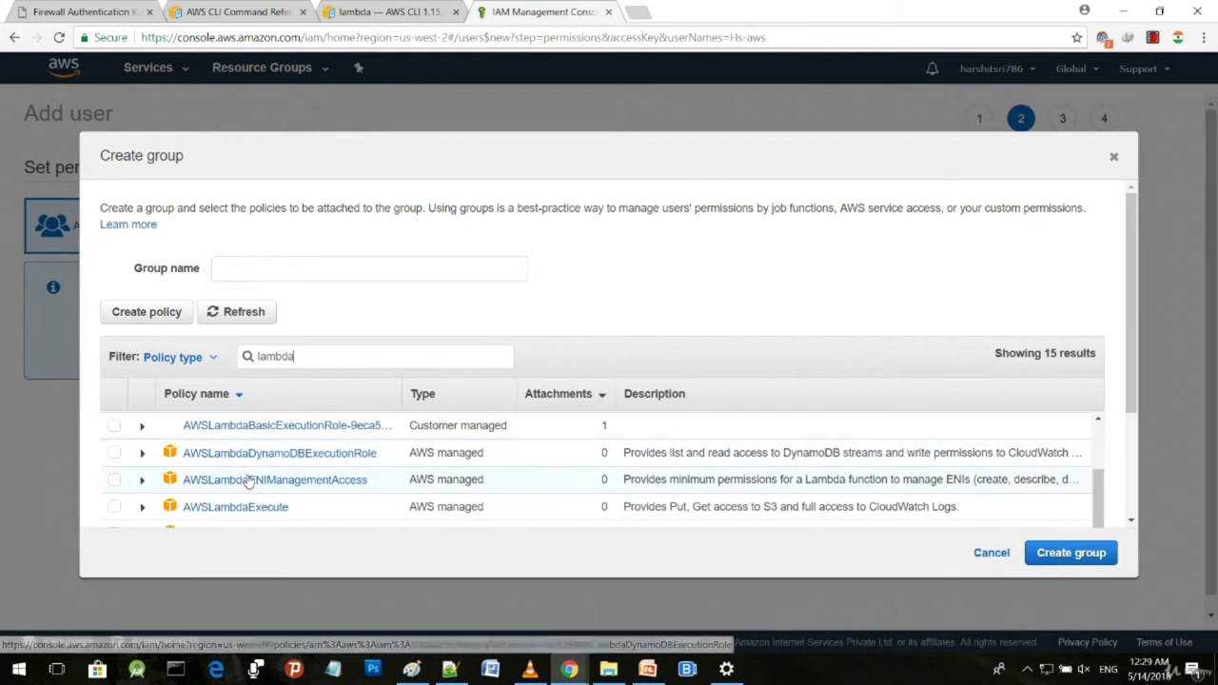
{"action": "scroll", "coordinate": [184, 473], "scroll_direction": "down", "scroll_amount": 1}
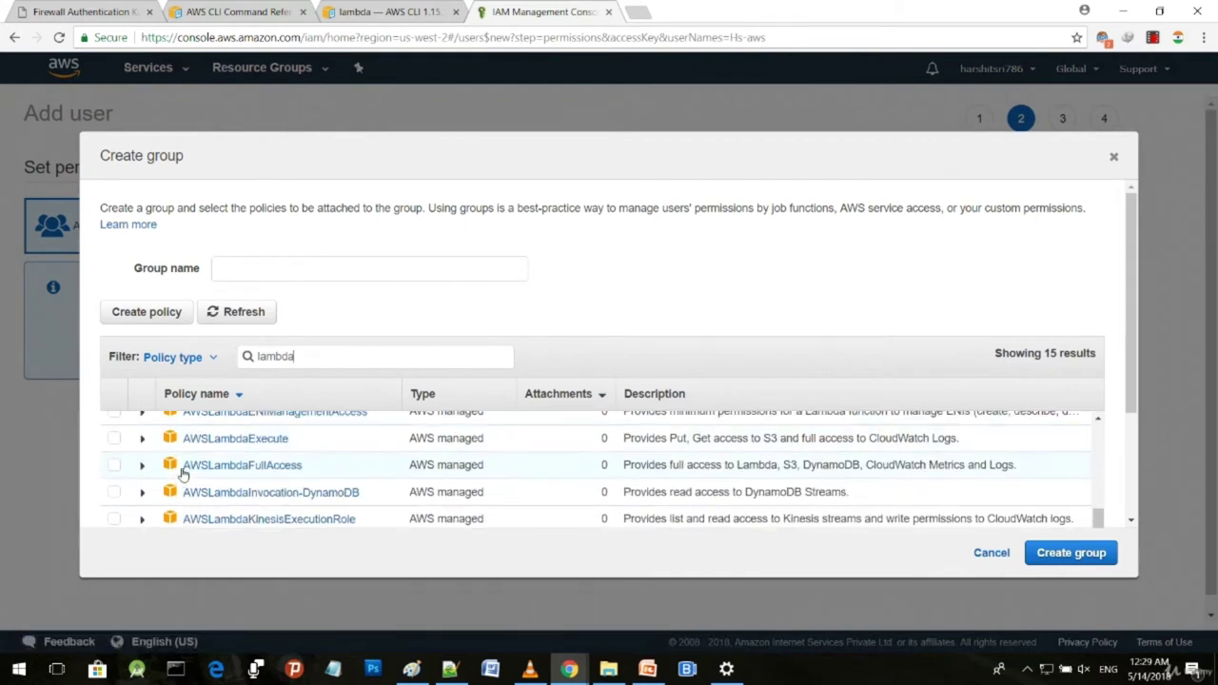
{"action": "left_click", "coordinate": [113, 465]}
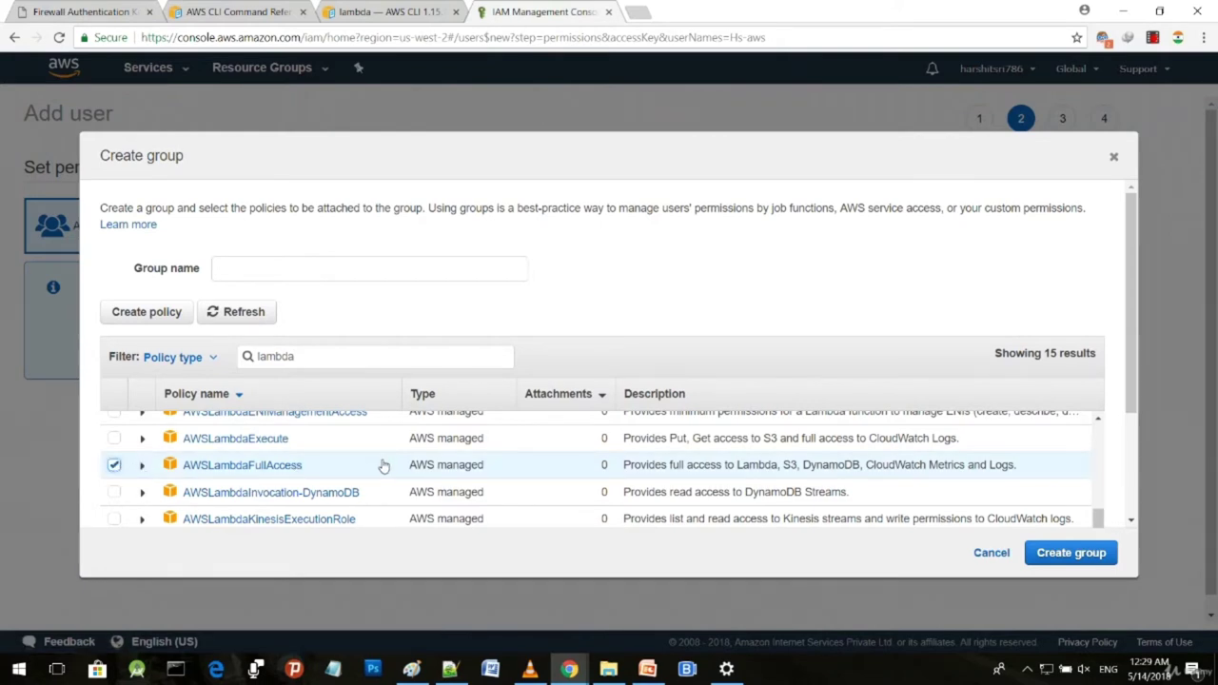
Name the group HS-aws and create it
{"action": "left_click", "coordinate": [304, 272]}
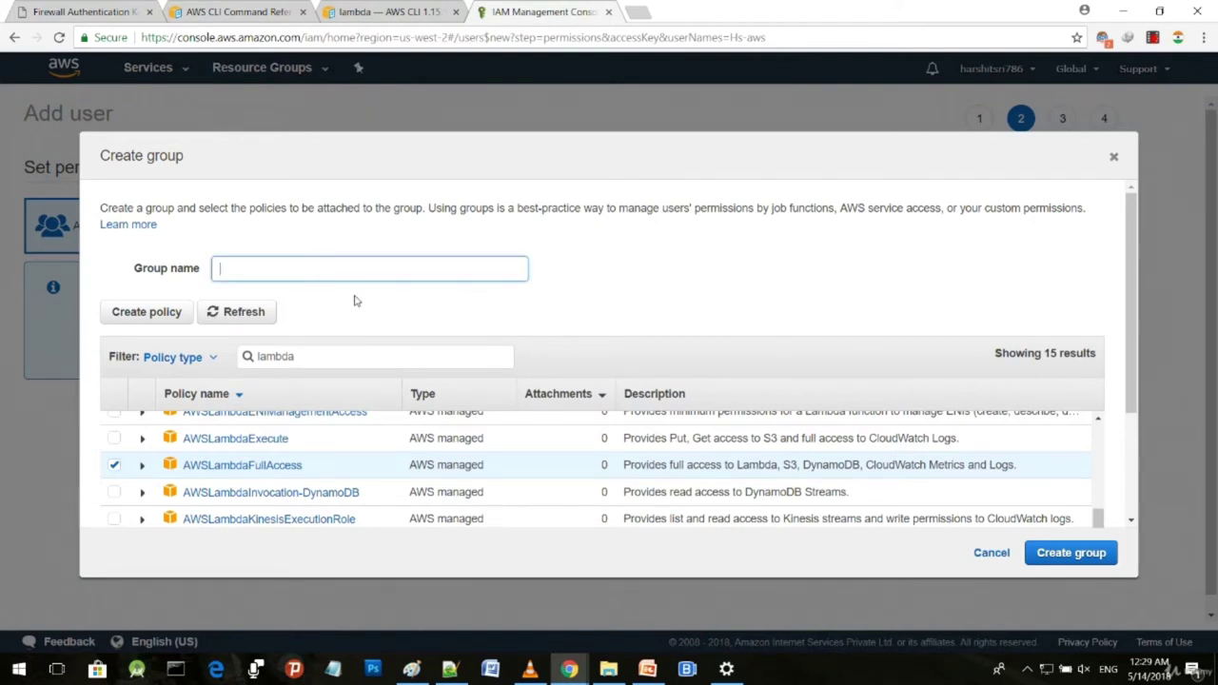
{"action": "left_click", "coordinate": [1096, 563]}
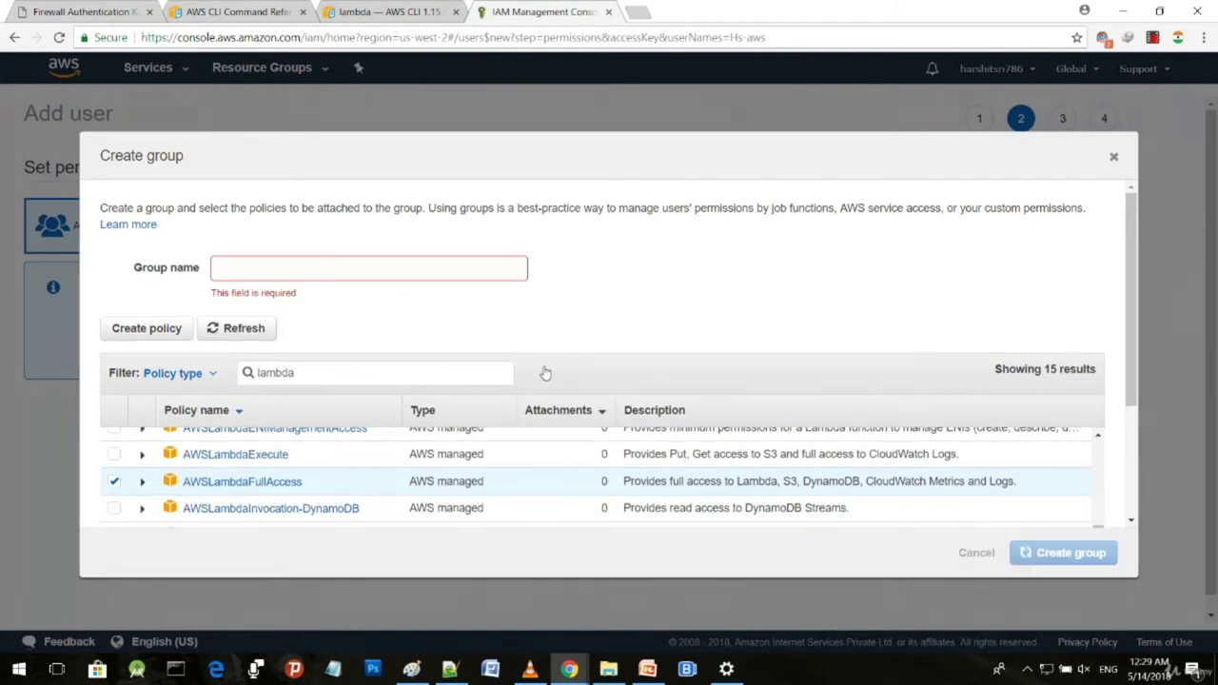
{"action": "scroll", "coordinate": [394, 310], "scroll_direction": "down", "scroll_amount": 1}
{"action": "left_click", "coordinate": [362, 248]}
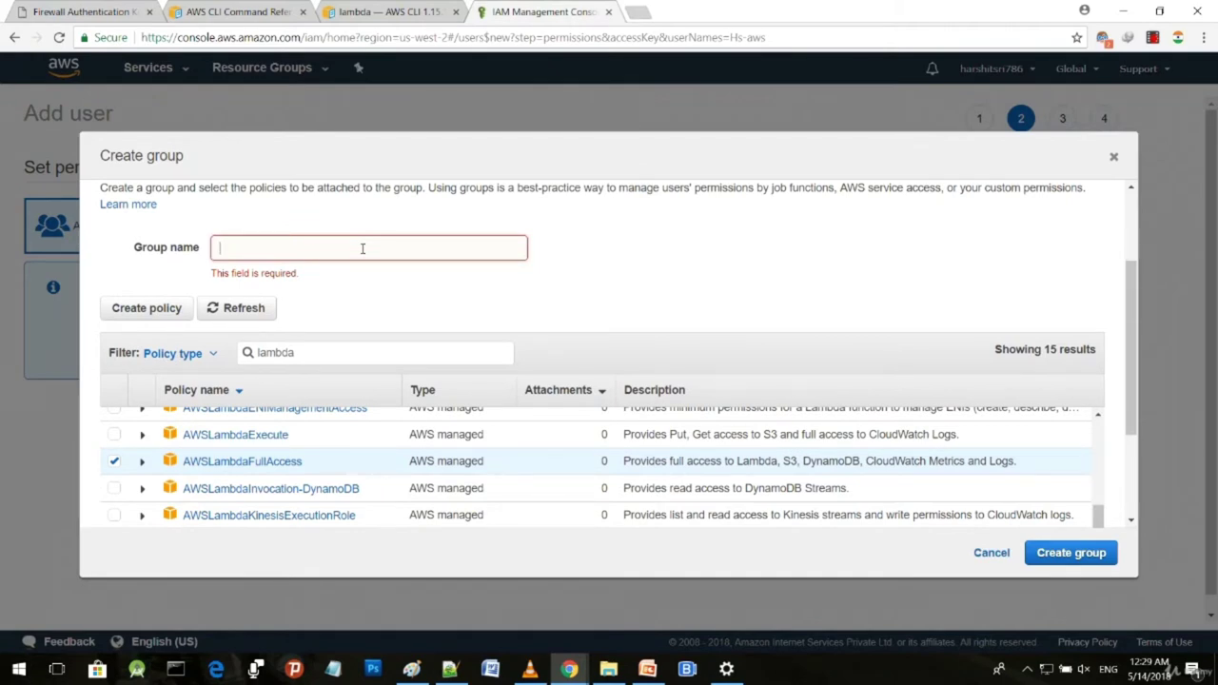
{"action": "type", "text": "HS"}
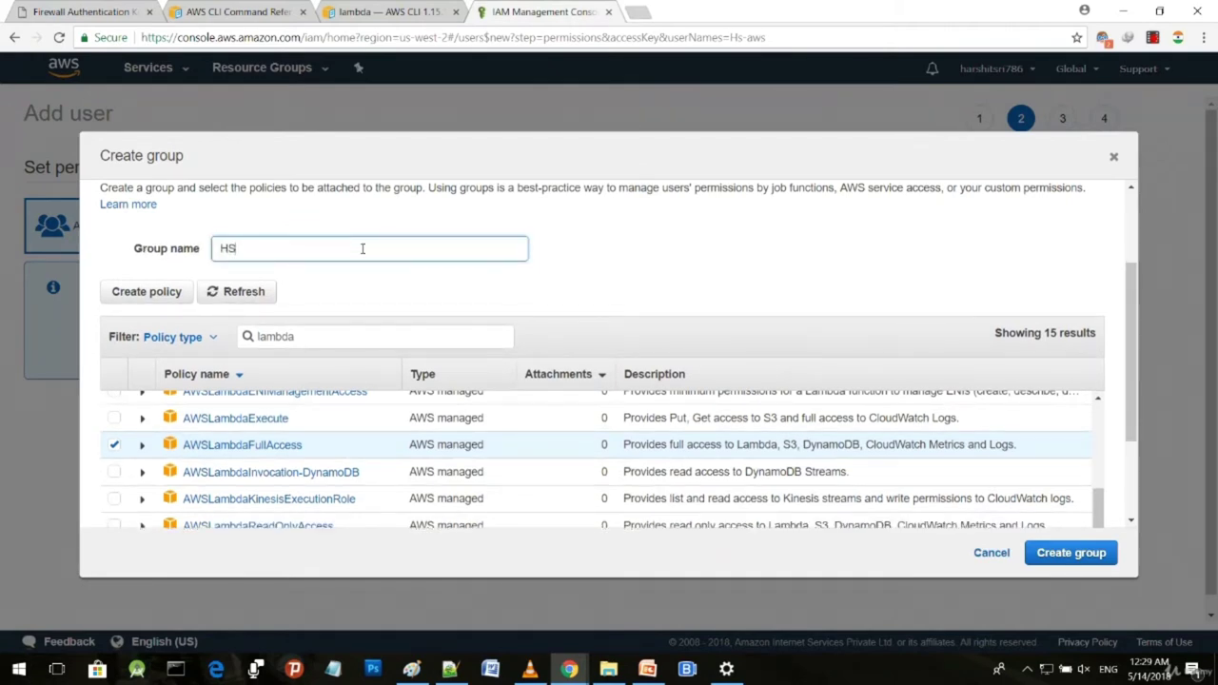
{"action": "type", "text": "-aws"}
{"action": "left_click", "coordinate": [1069, 554]}
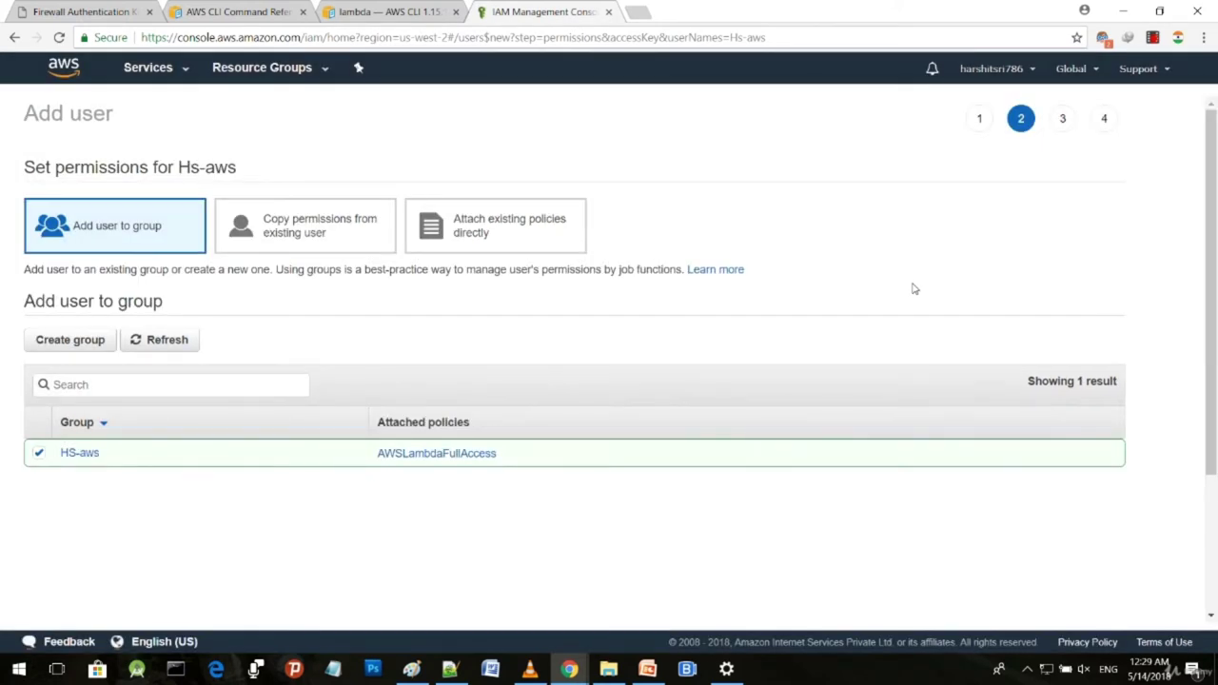
Review AWSLambdaFullAccess's Attached entities, Policy versions and Access Advisor tabs, then return to Add user
{"action": "left_click", "coordinate": [422, 454]}
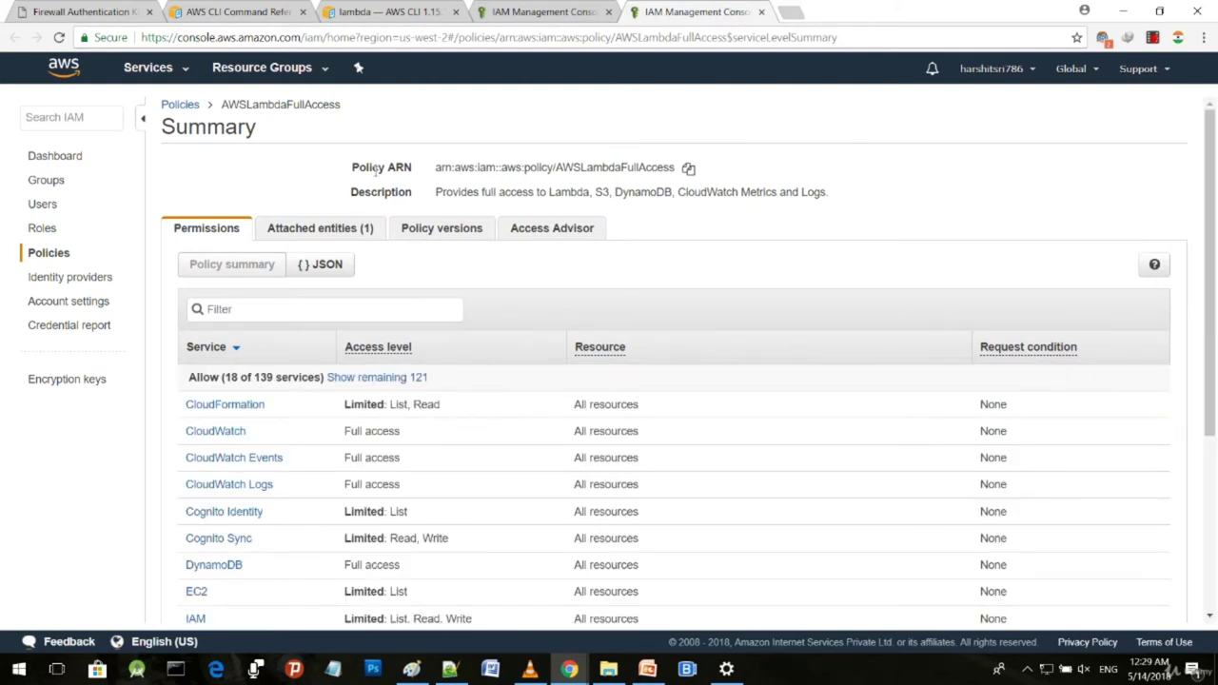
{"action": "left_click", "coordinate": [356, 228]}
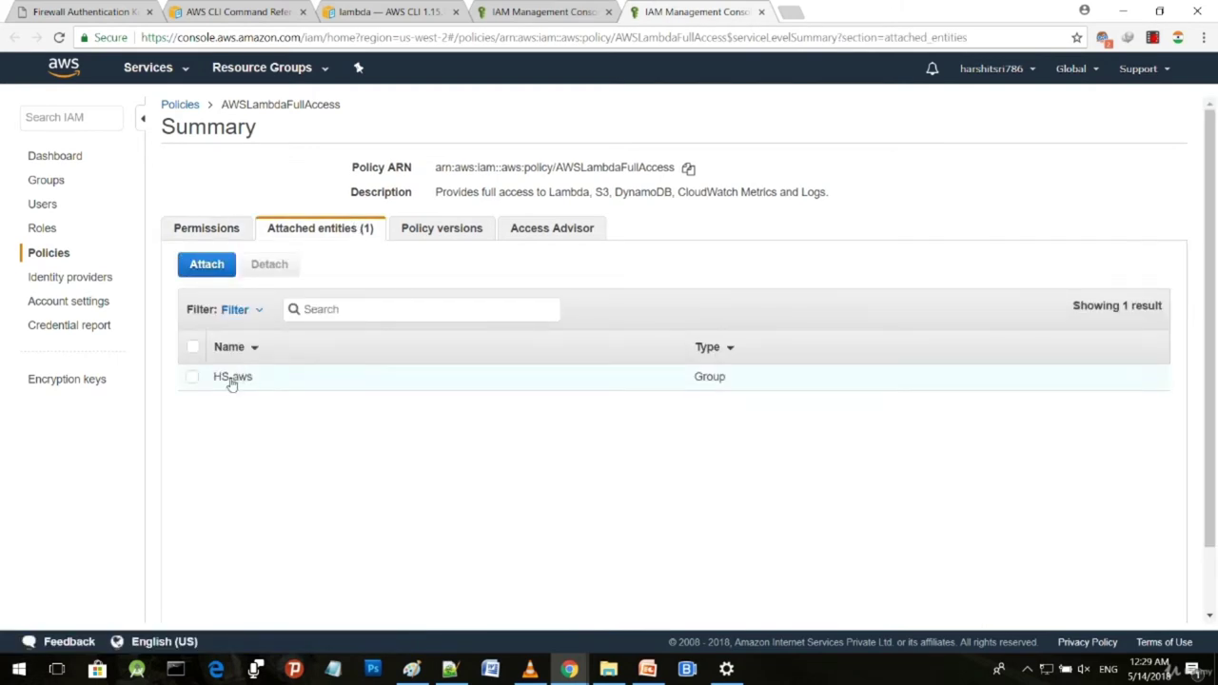
{"action": "left_click", "coordinate": [230, 382]}
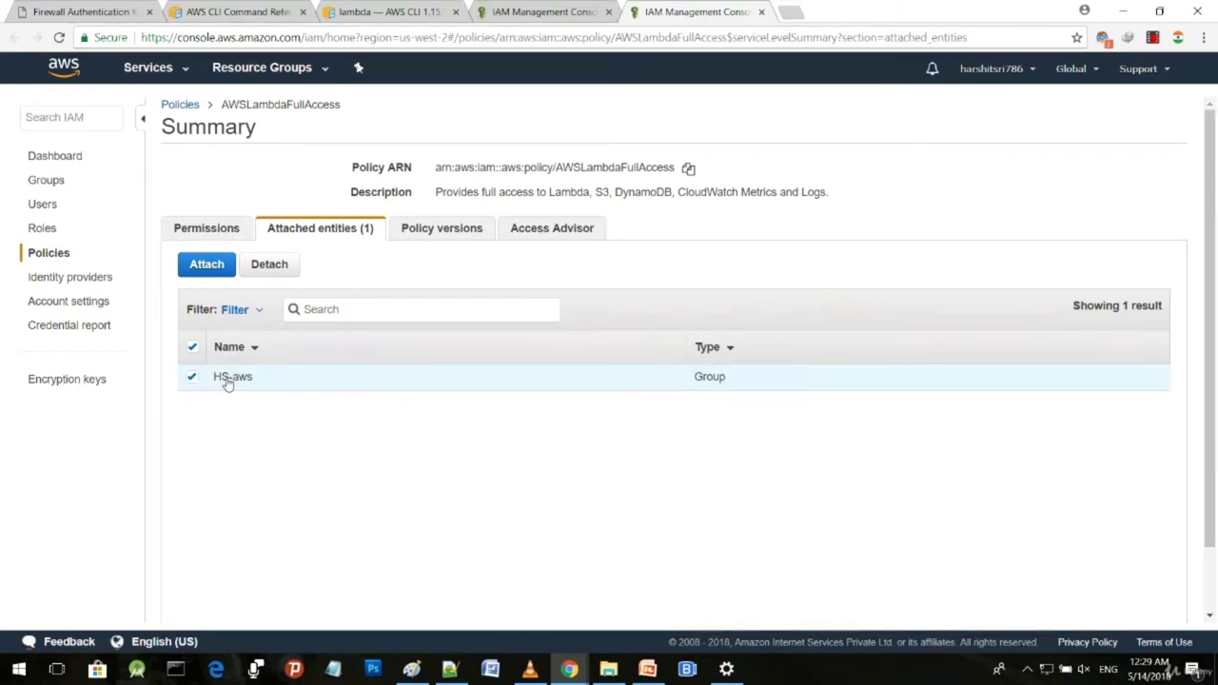
{"action": "left_click", "coordinate": [229, 383]}
{"action": "left_click", "coordinate": [454, 240]}
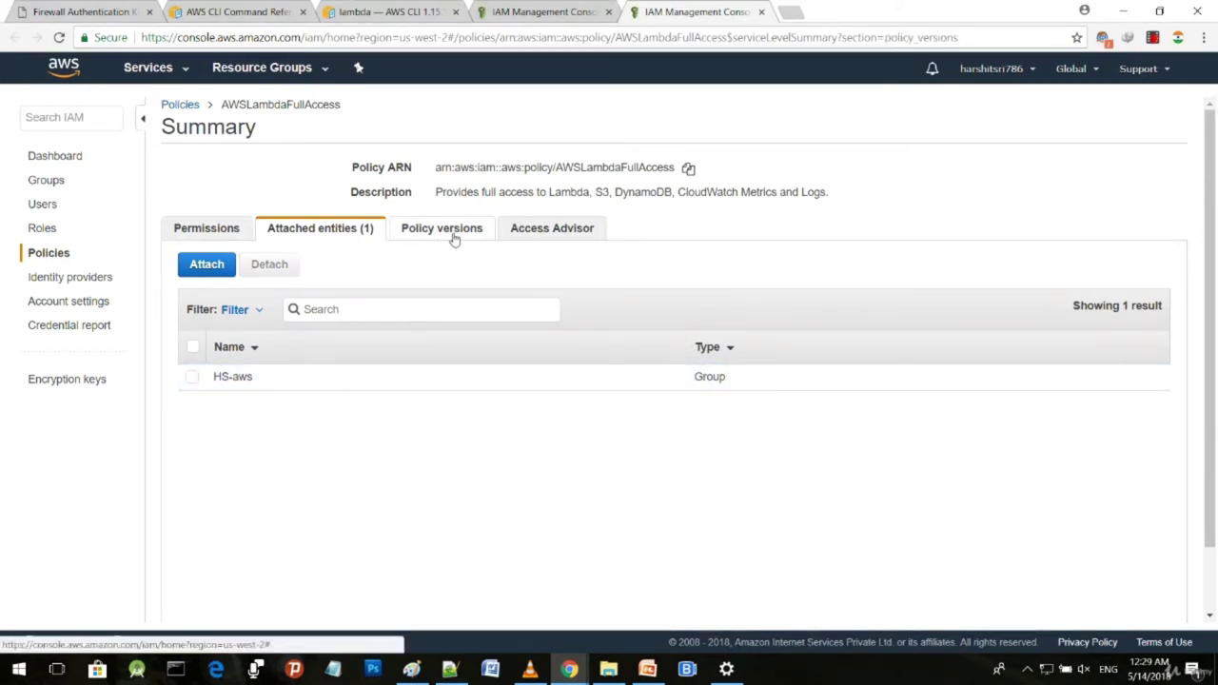
{"action": "left_click", "coordinate": [550, 231]}
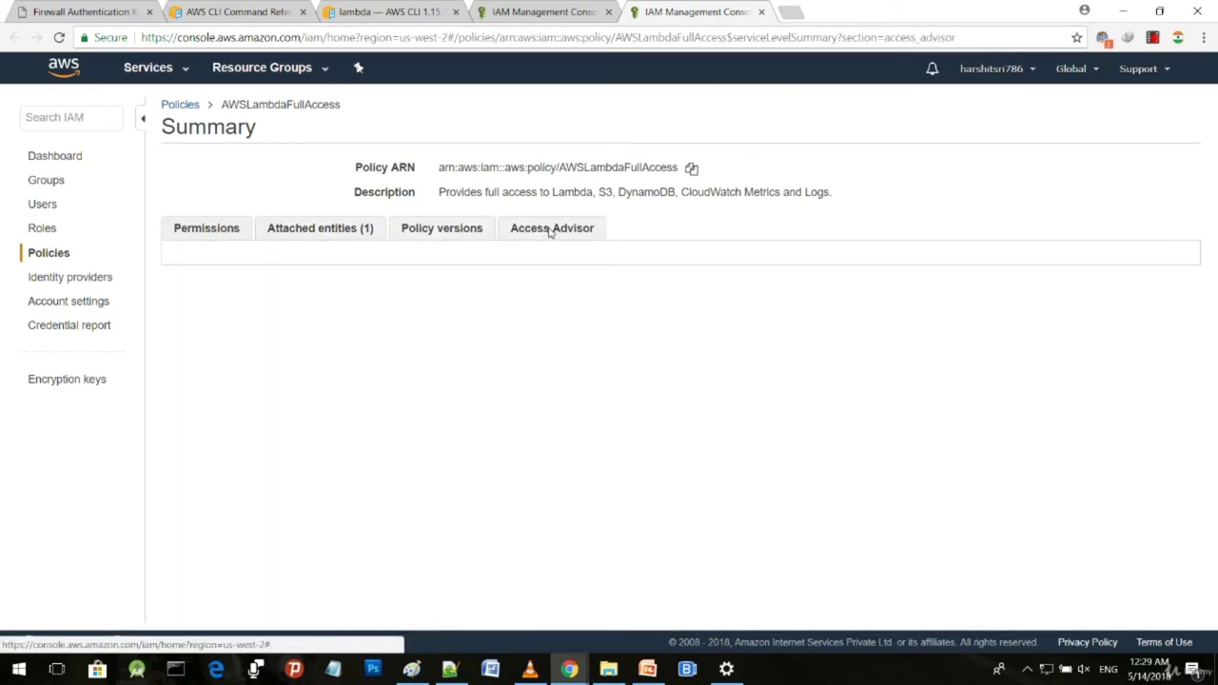
{"action": "left_click", "coordinate": [542, 9]}
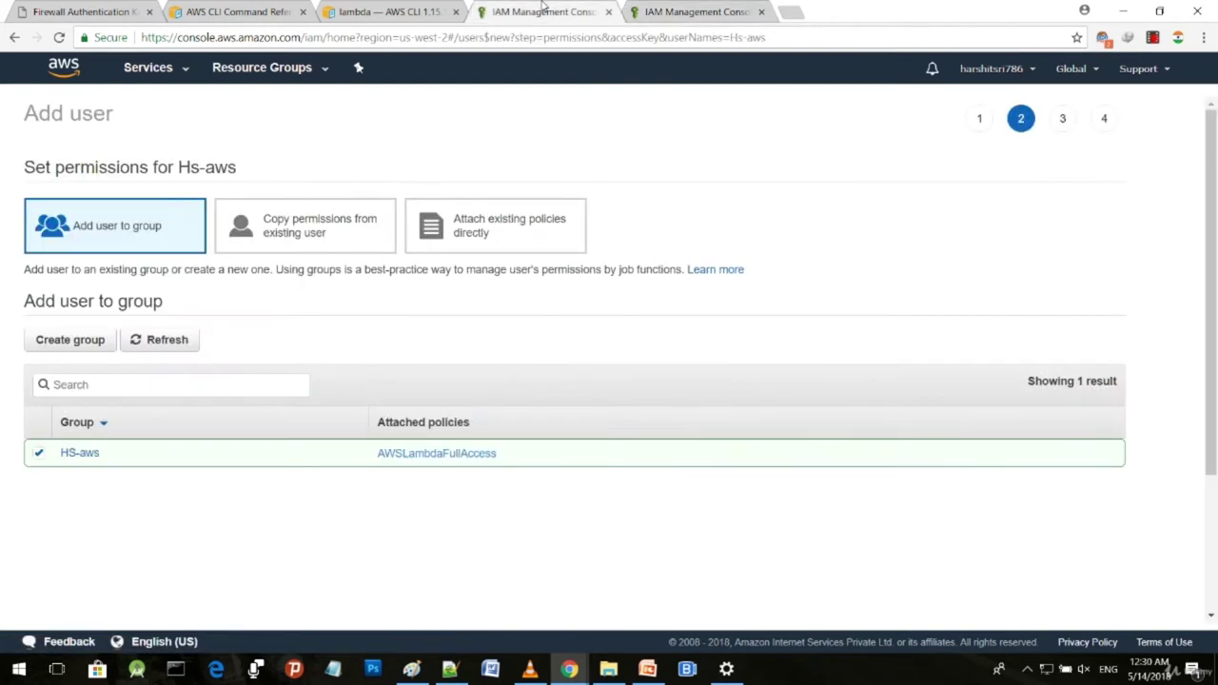
Dismiss the permission-type warning and advance to Review with group HS-aws kept
{"action": "left_click", "coordinate": [303, 221]}
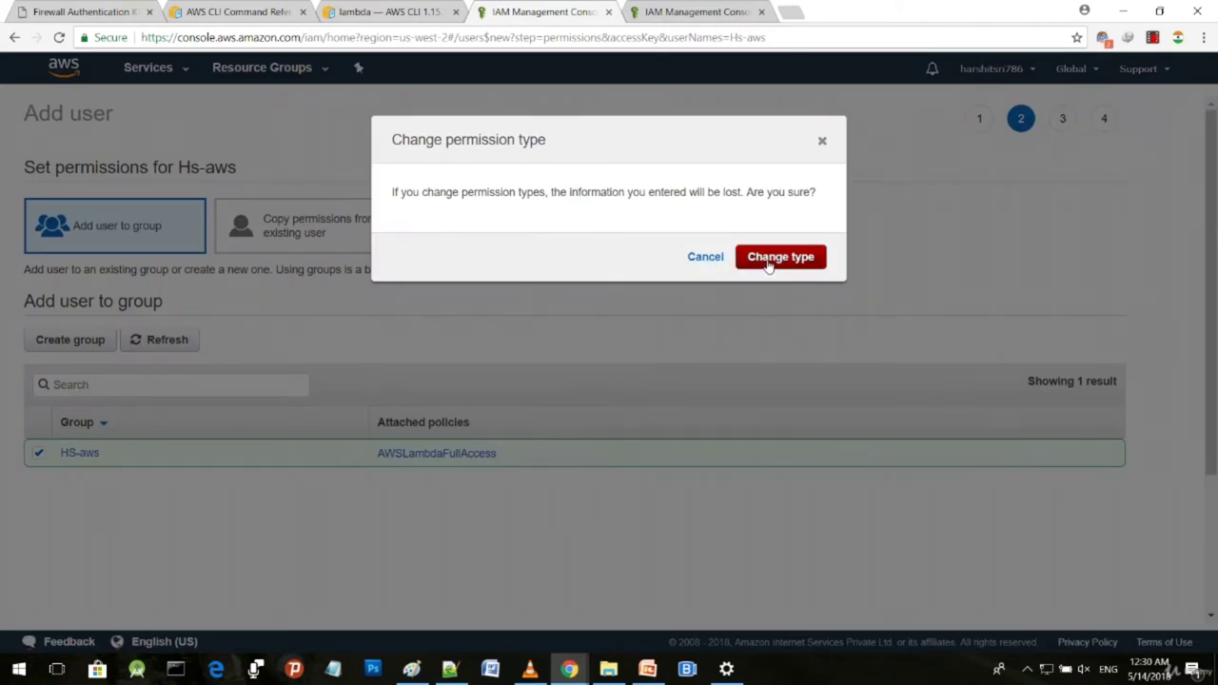
{"action": "left_click", "coordinate": [824, 141]}
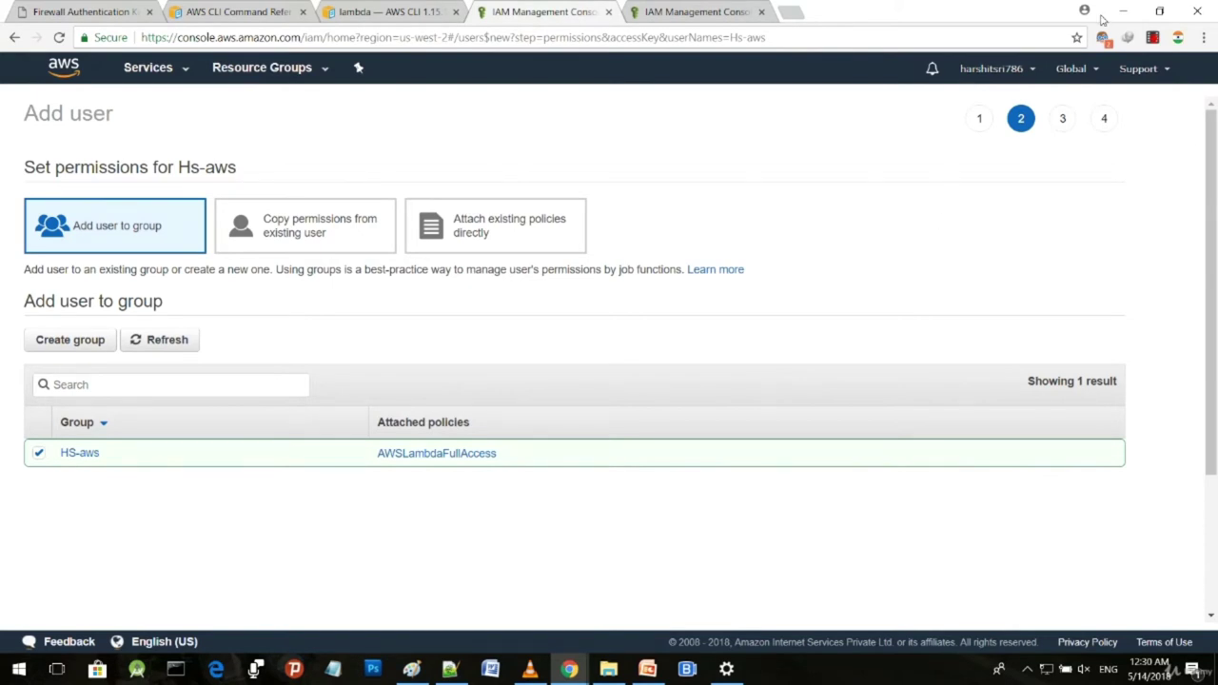
{"action": "scroll", "coordinate": [1019, 257], "scroll_direction": "down", "scroll_amount": 2}
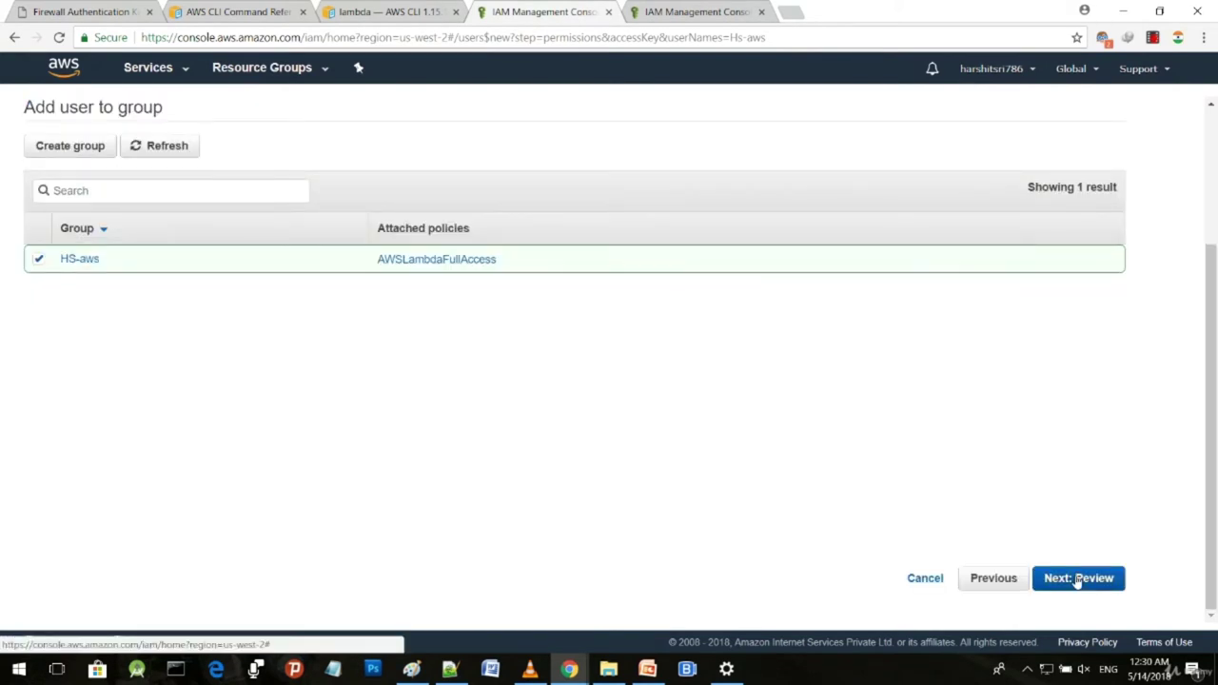
{"action": "left_click", "coordinate": [1077, 577]}
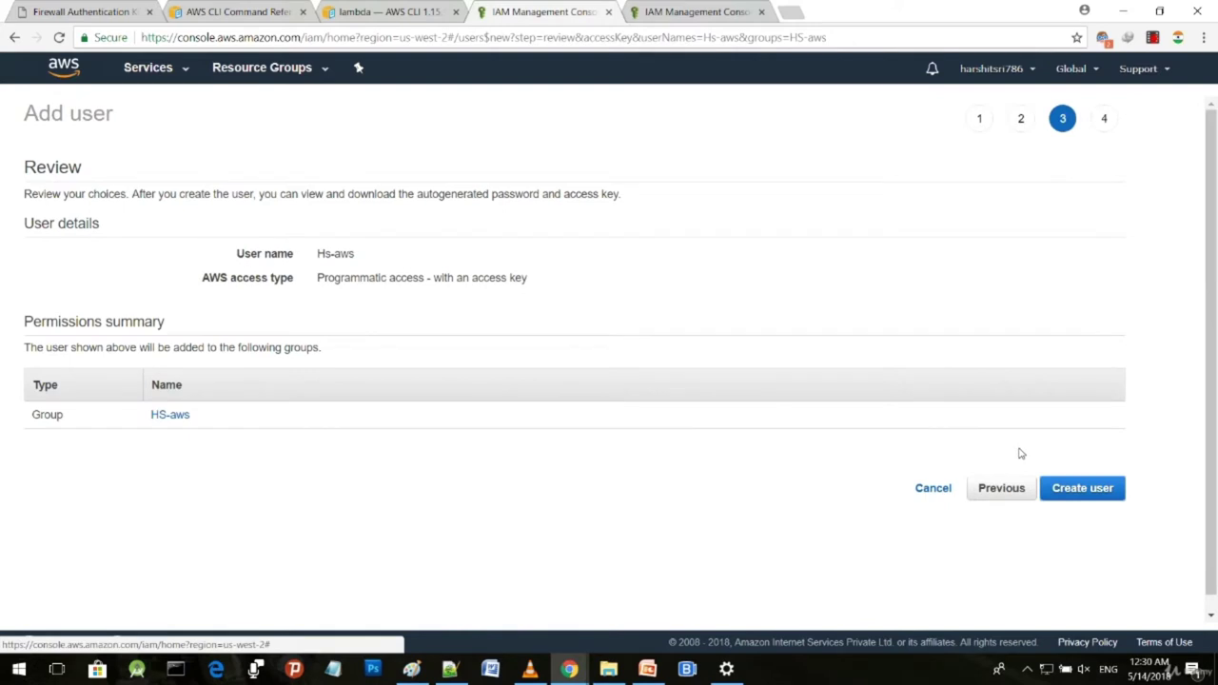
Create the user and reveal its access key ID and secret access key
{"action": "scroll", "coordinate": [1080, 497], "scroll_direction": "down", "scroll_amount": 1}
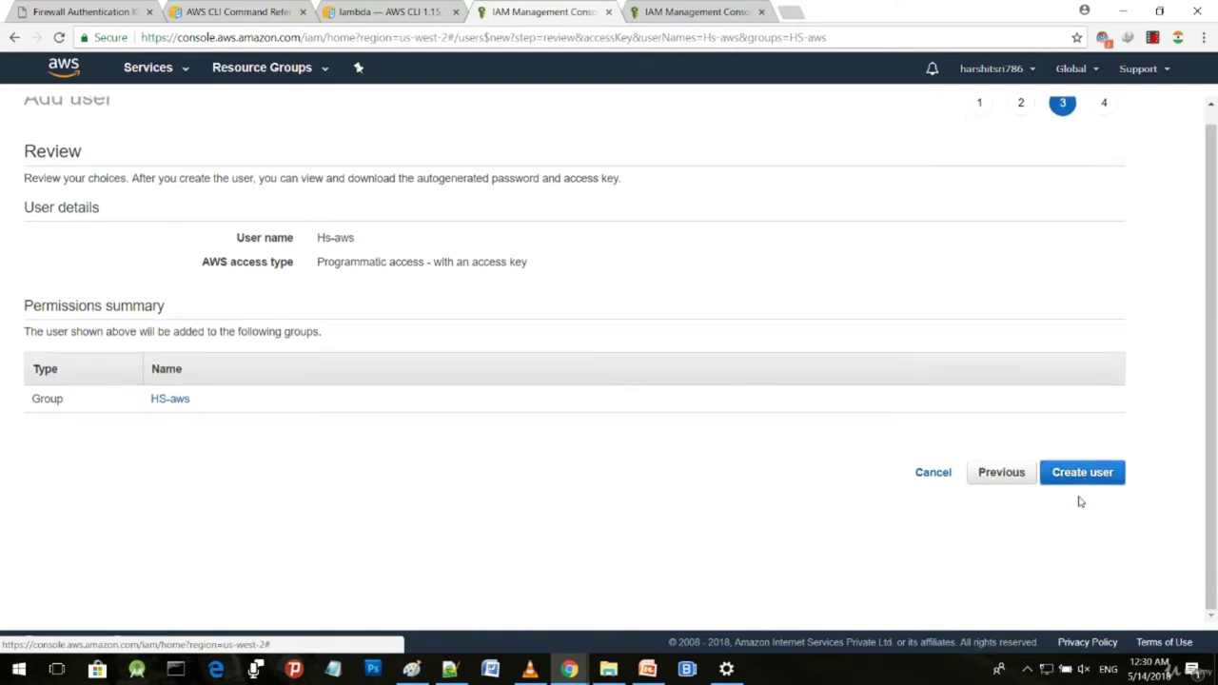
{"action": "left_click", "coordinate": [1097, 479]}
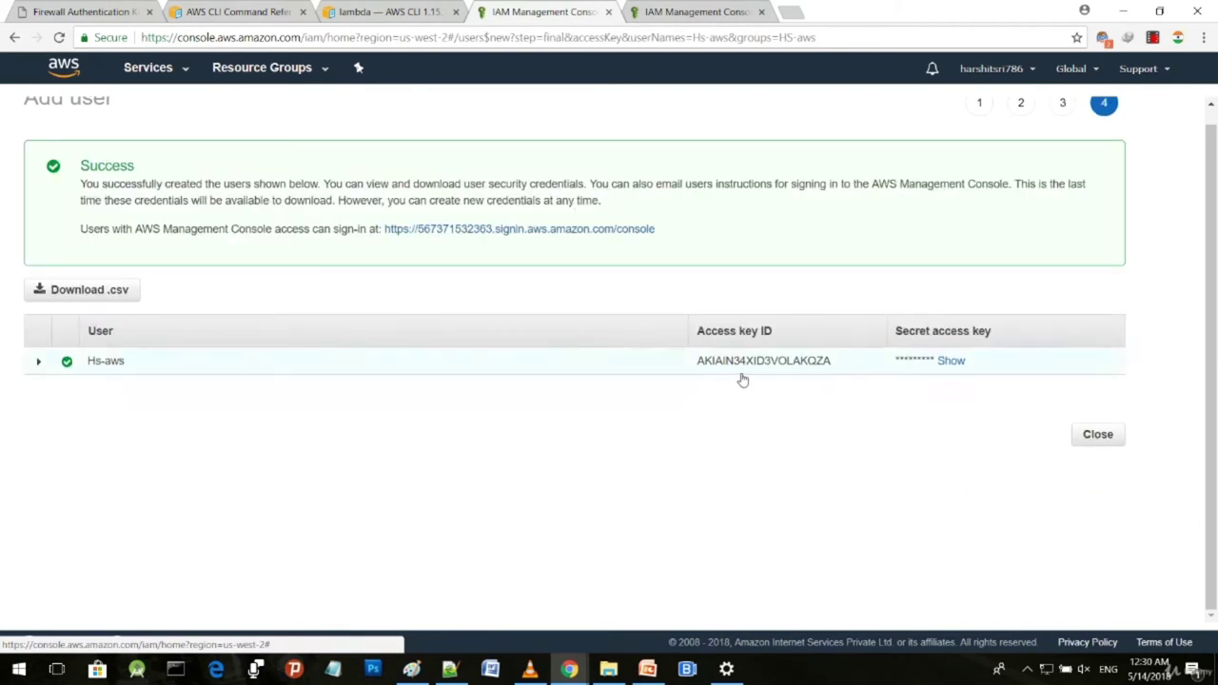
{"action": "left_click", "coordinate": [951, 362]}
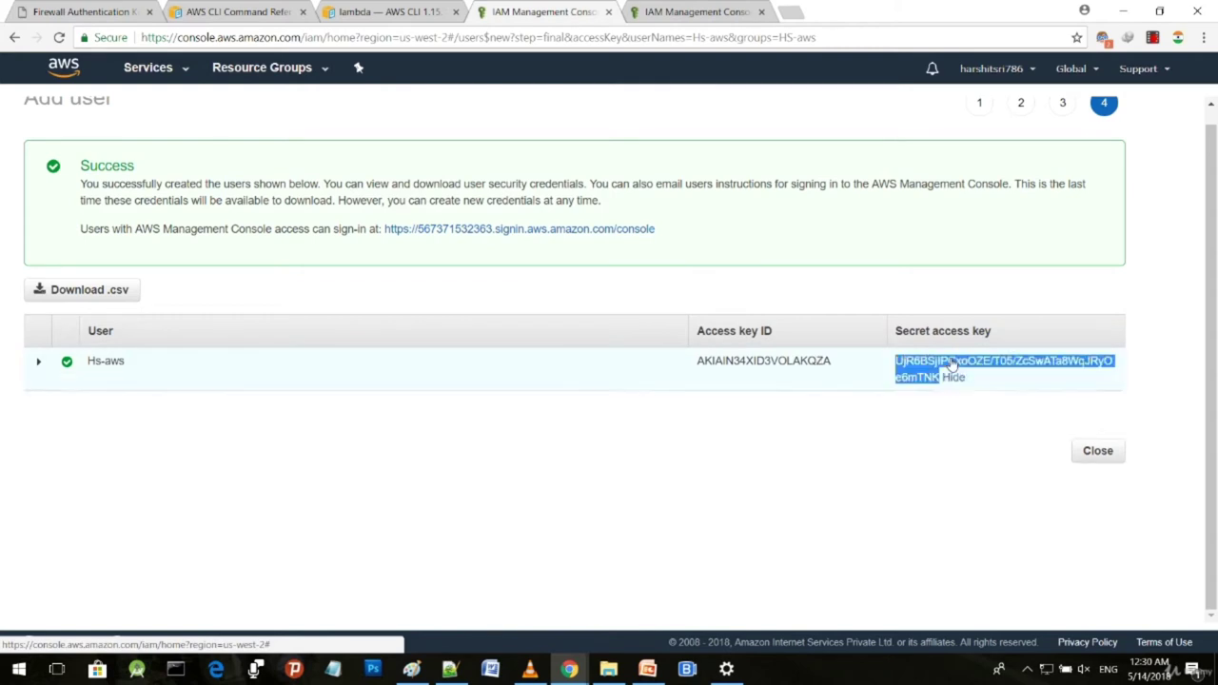
{"action": "left_click", "coordinate": [1002, 383]}
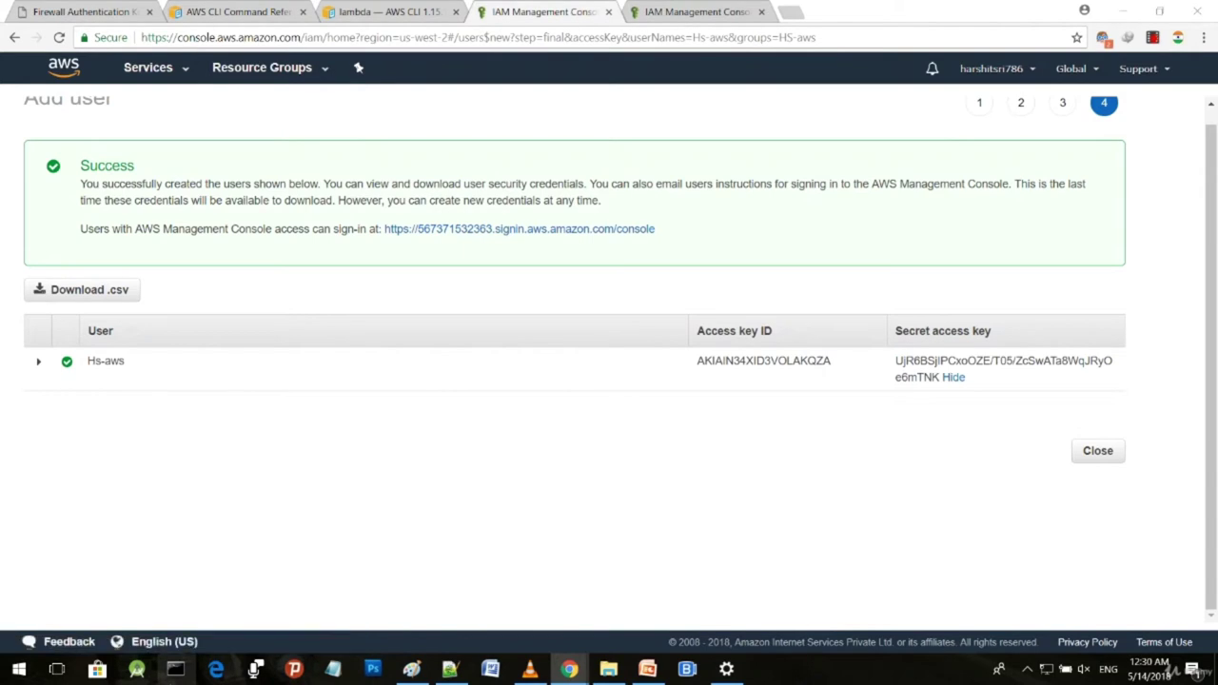
{"action": "left_click", "coordinate": [175, 669]}
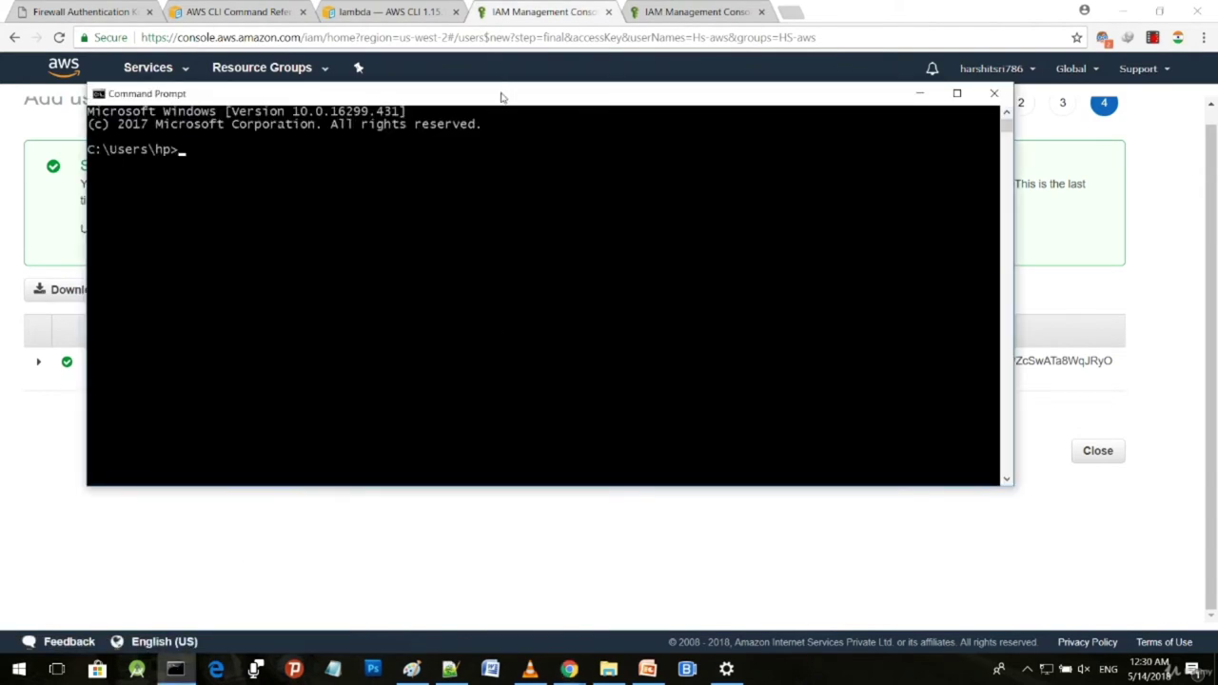
Move up to the C:\ drive root and run aws to check the CLI
{"action": "left_click_drag", "start_coordinate": [504, 99], "coordinate": [722, 330]}
{"action": "type", "text": "cd"}
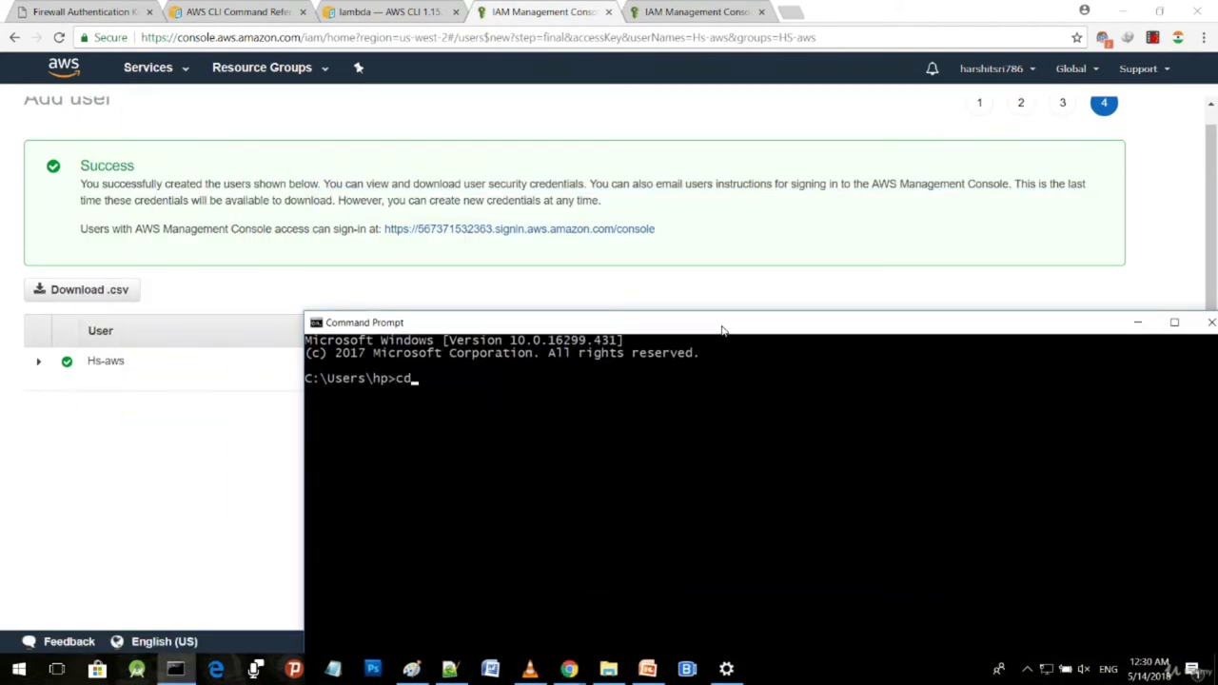
{"action": "type", "text": ".."}
{"action": "key", "text": "Return"}
{"action": "type", "text": "cd.."}
{"action": "key", "text": "Return"}
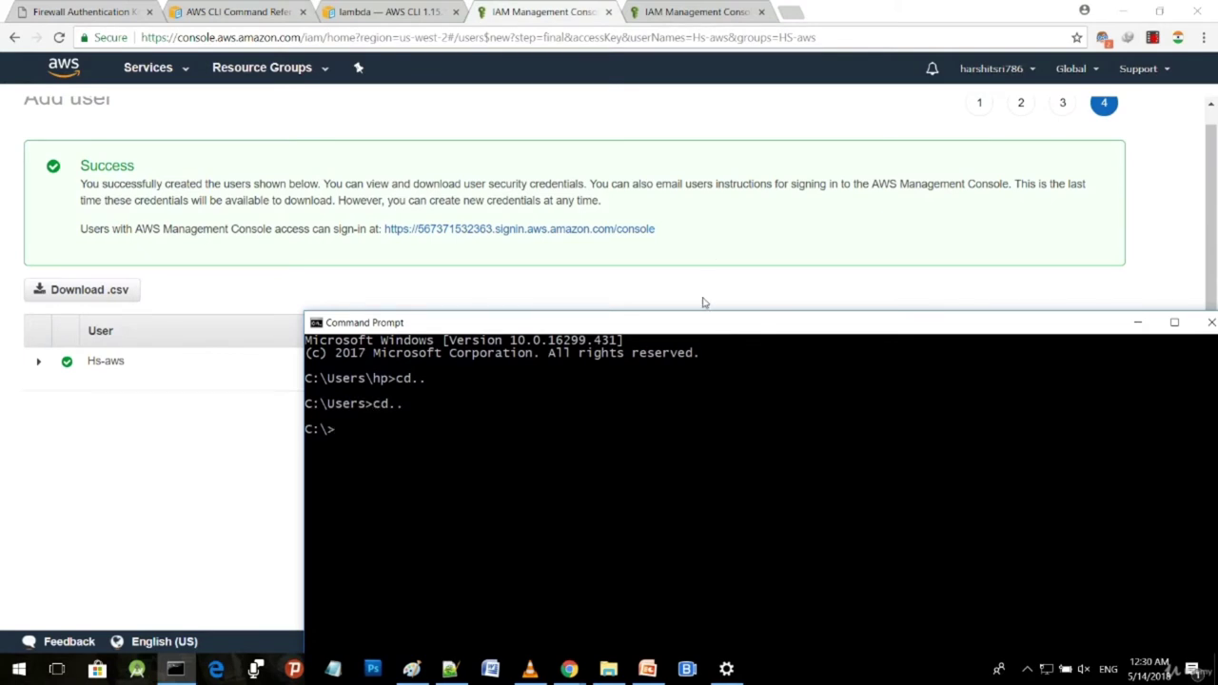
{"action": "left_click_drag", "start_coordinate": [696, 330], "coordinate": [616, 423]}
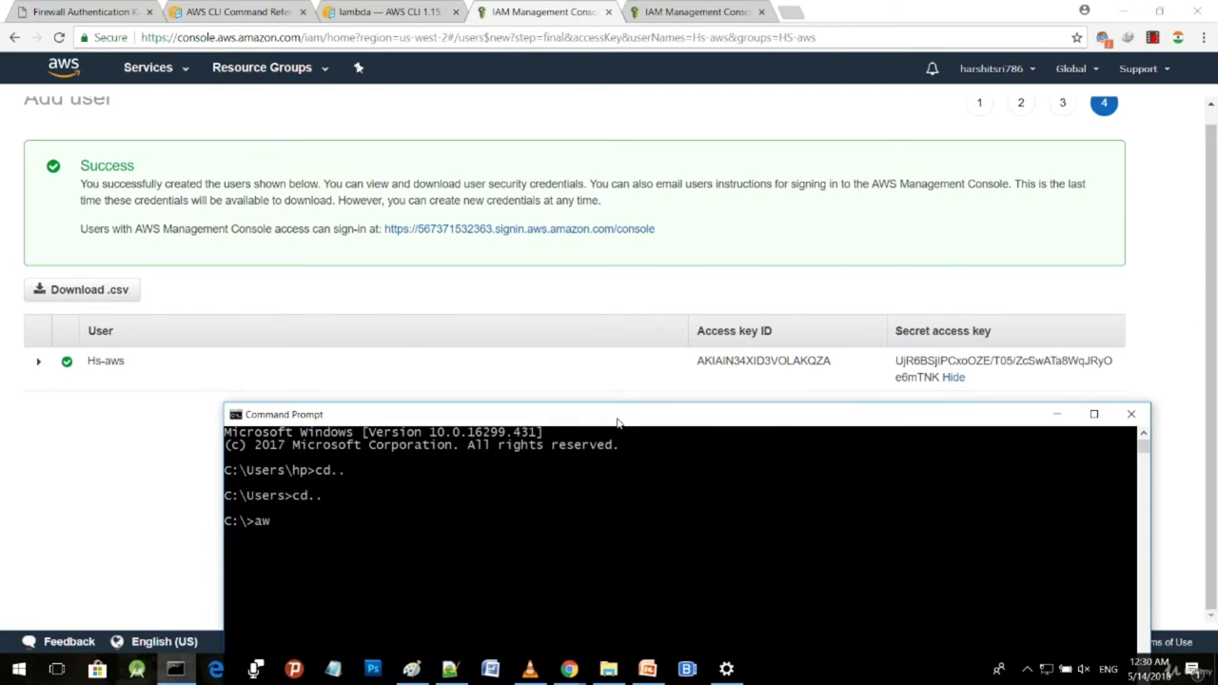
{"action": "type", "text": "s"}
{"action": "key", "text": "Return"}
{"action": "scroll", "coordinate": [586, 517], "scroll_direction": "down", "scroll_amount": 2}
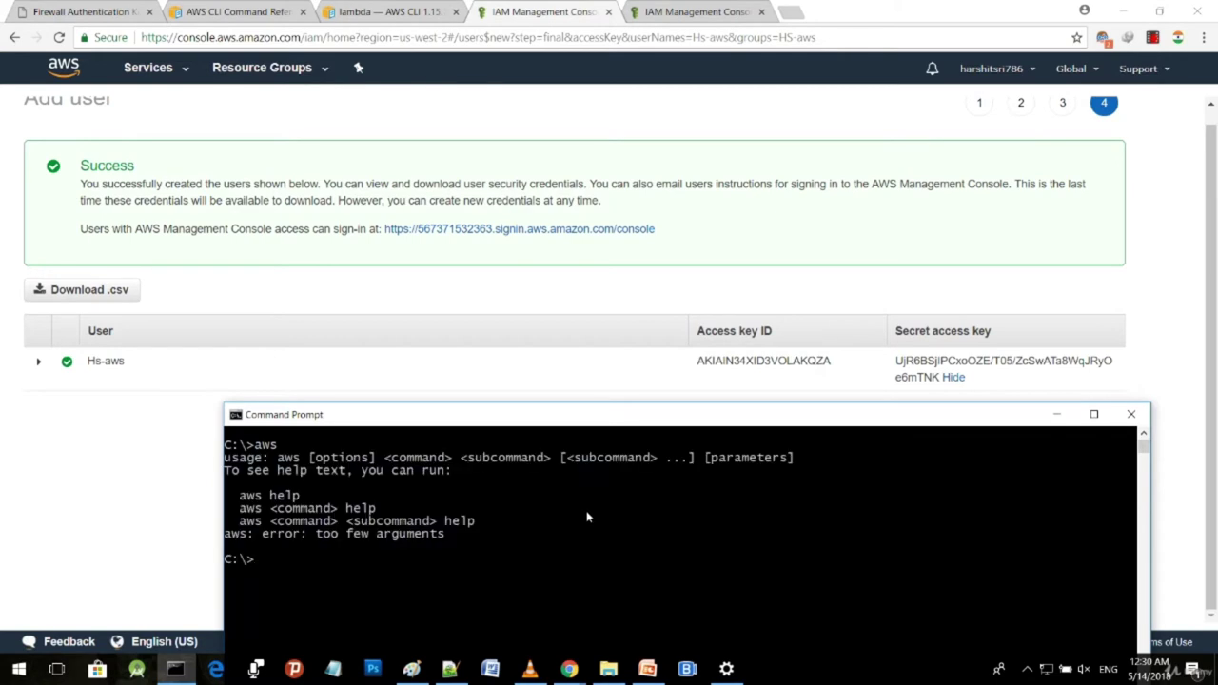
Run 'aws config' and read the invalid-choice error suggesting configure
{"action": "left_click_drag", "start_coordinate": [479, 420], "coordinate": [348, 232]}
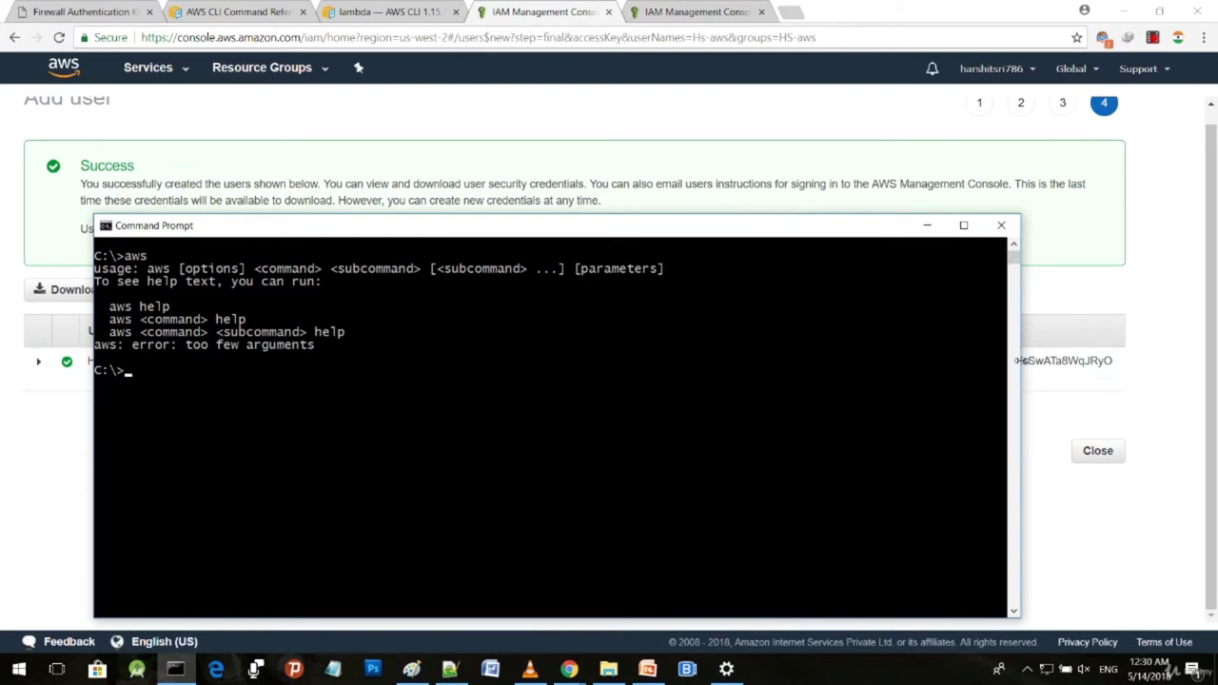
{"action": "left_click_drag", "start_coordinate": [1020, 365], "coordinate": [702, 346]}
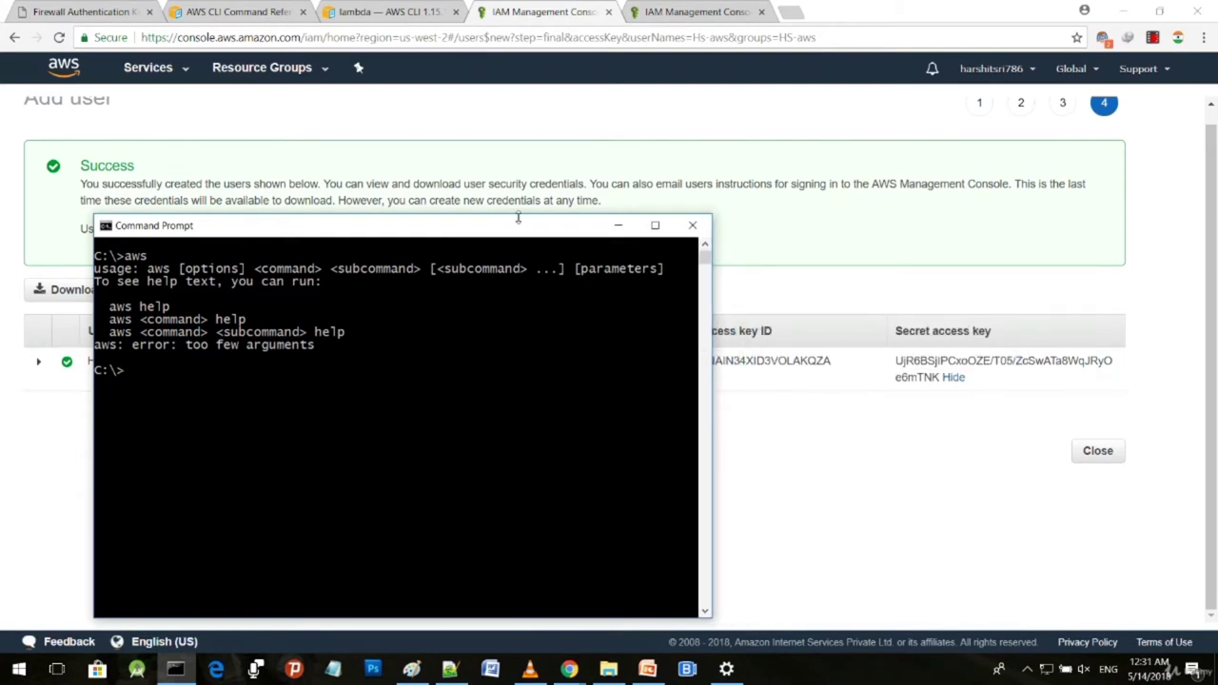
{"action": "left_click_drag", "start_coordinate": [506, 234], "coordinate": [454, 170]}
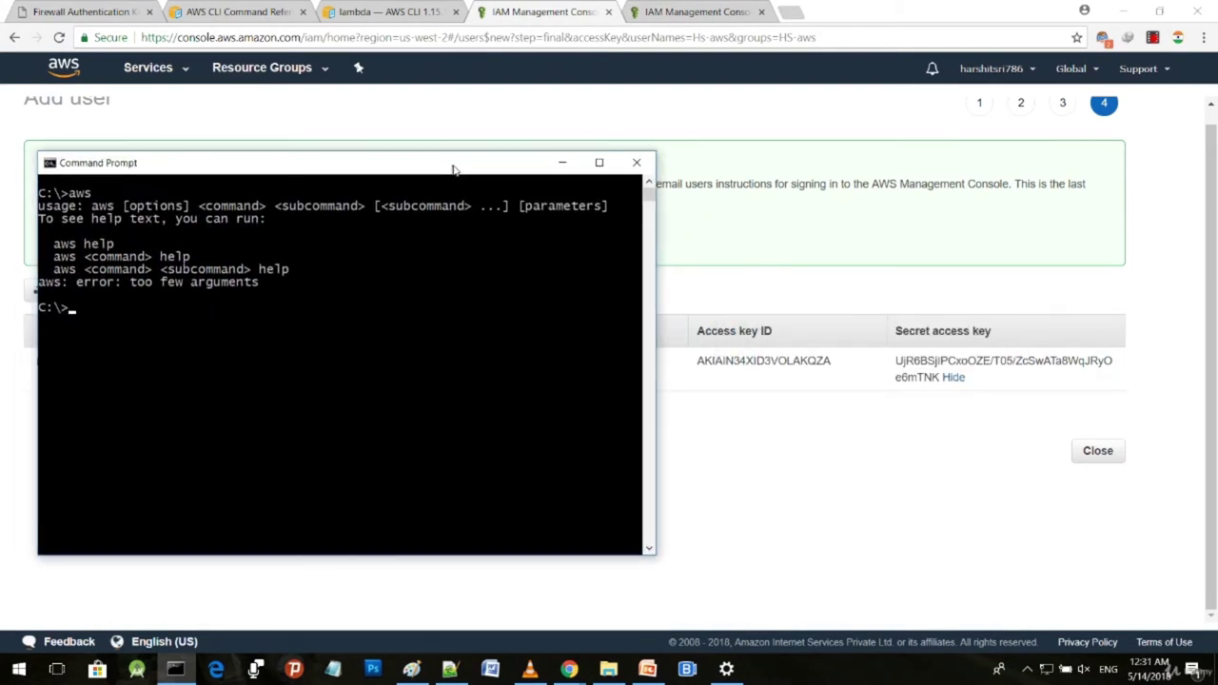
{"action": "type", "text": "aws"}
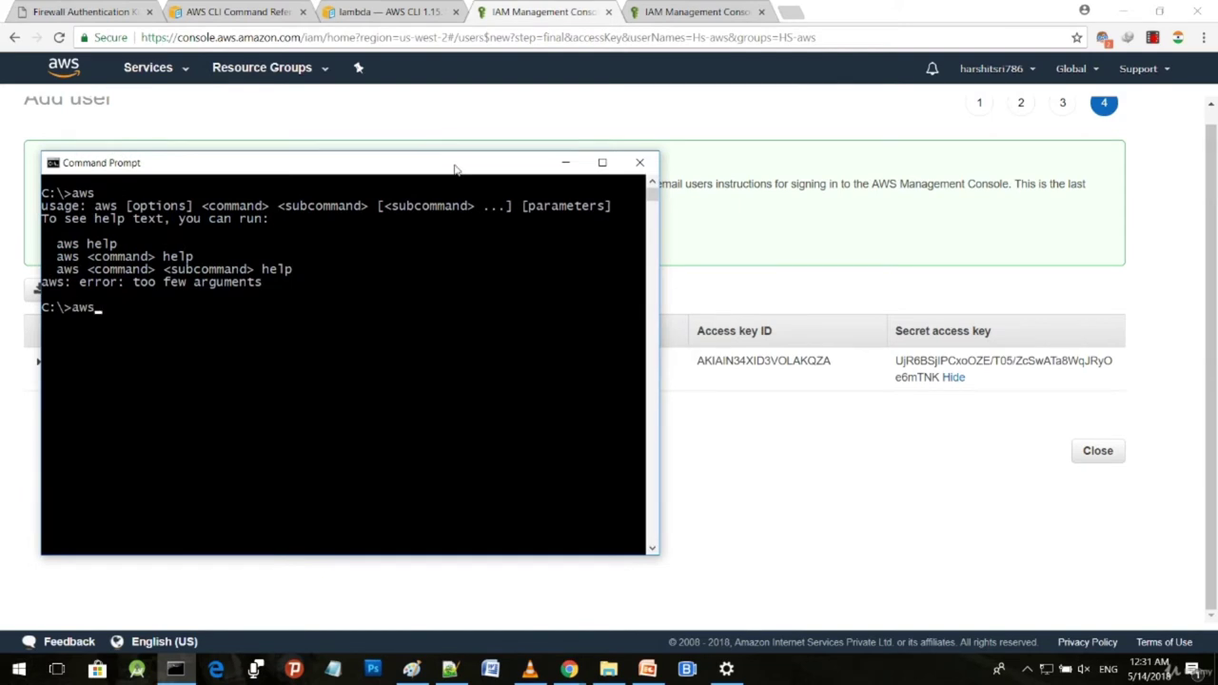
{"action": "type", "text": " config"}
{"action": "key", "text": "Return"}
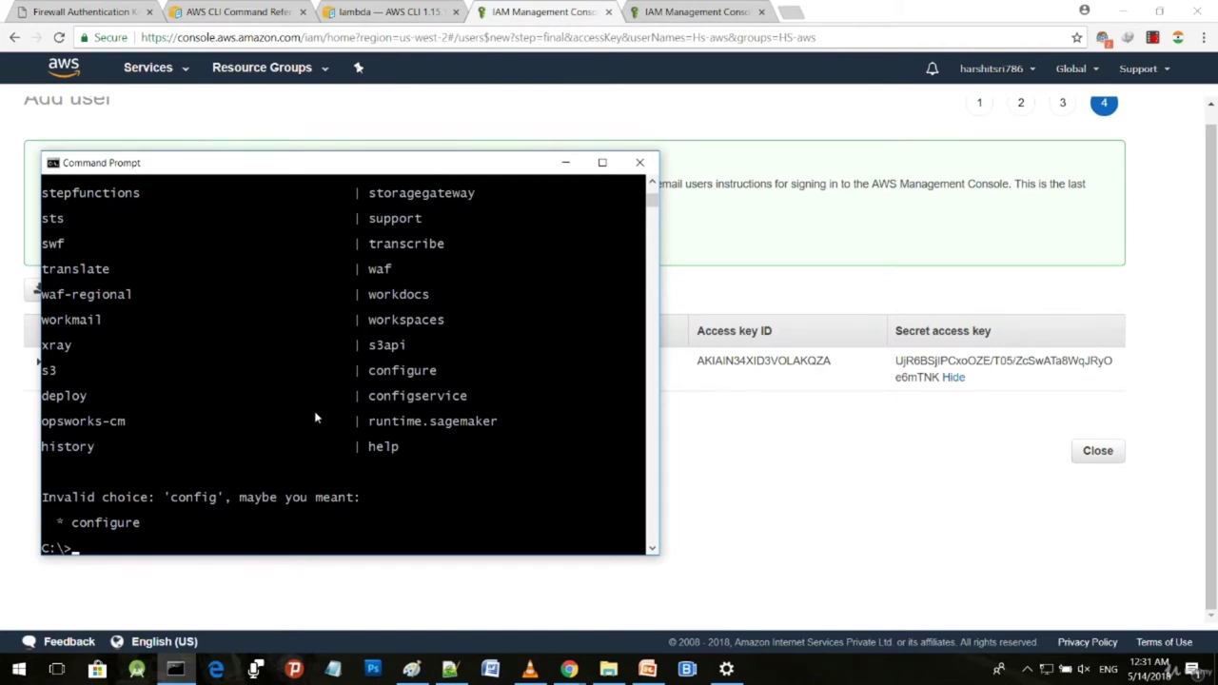
{"action": "scroll", "coordinate": [298, 444], "scroll_direction": "up", "scroll_amount": 2}
{"action": "scroll", "coordinate": [299, 445], "scroll_direction": "up", "scroll_amount": 8}
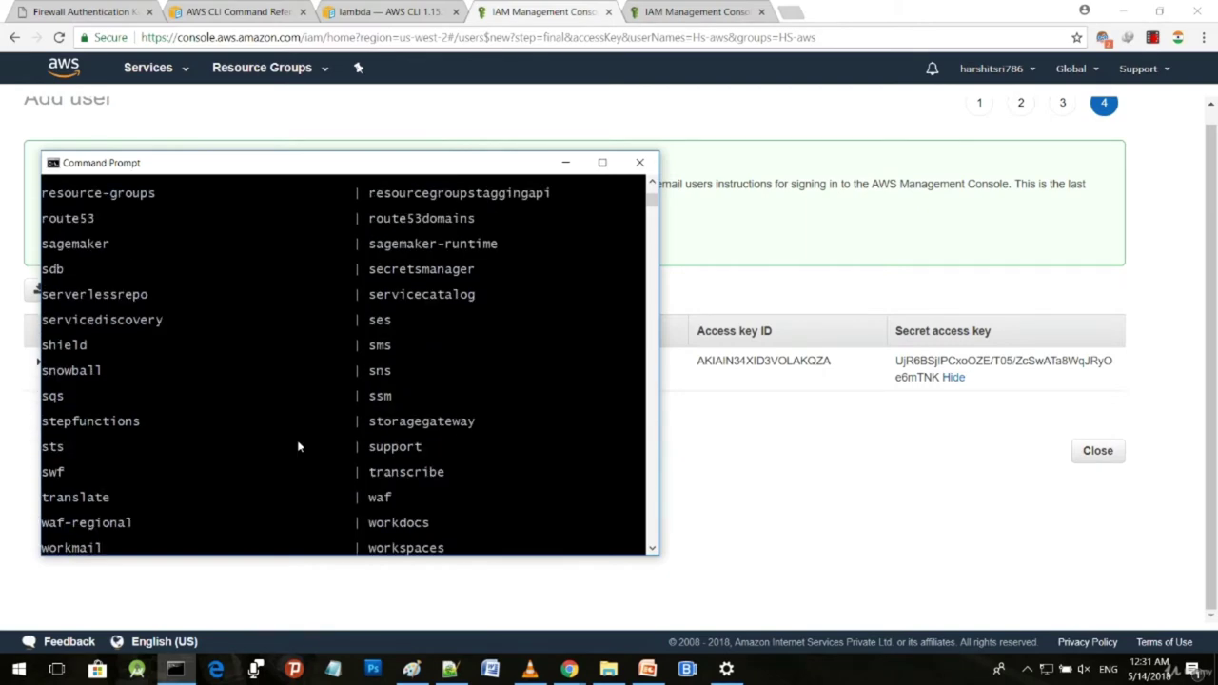
{"action": "scroll", "coordinate": [297, 445], "scroll_direction": "up", "scroll_amount": 11}
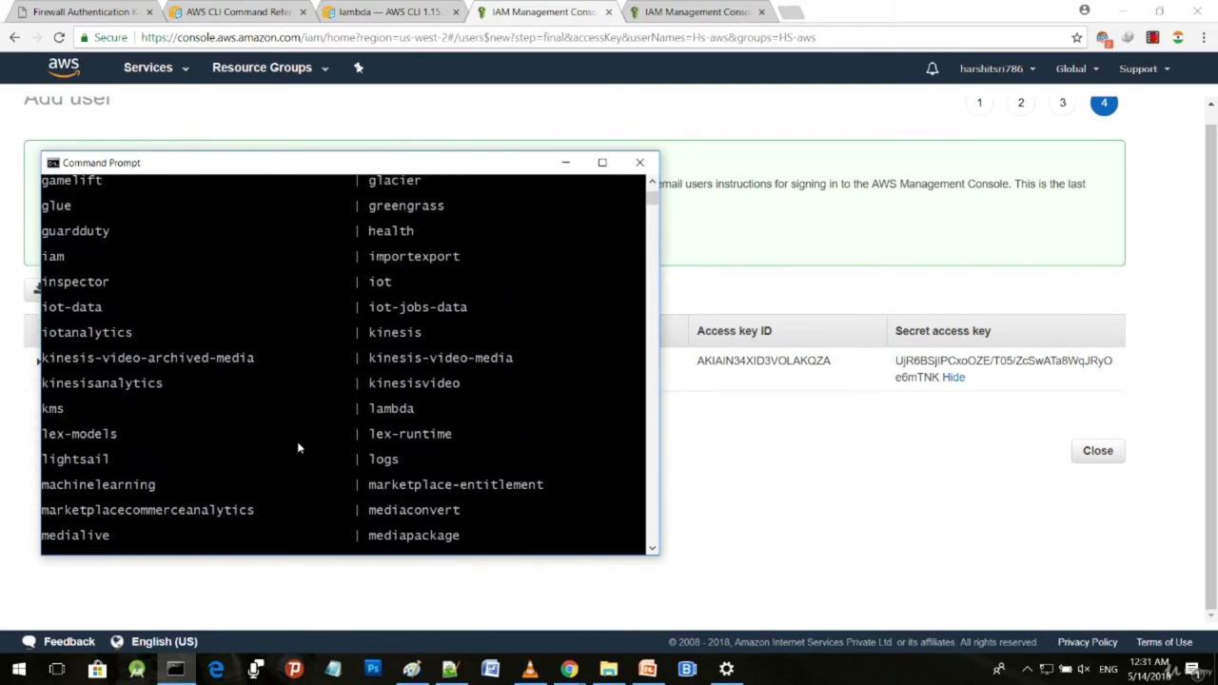
{"action": "scroll", "coordinate": [296, 447], "scroll_direction": "up", "scroll_amount": 6}
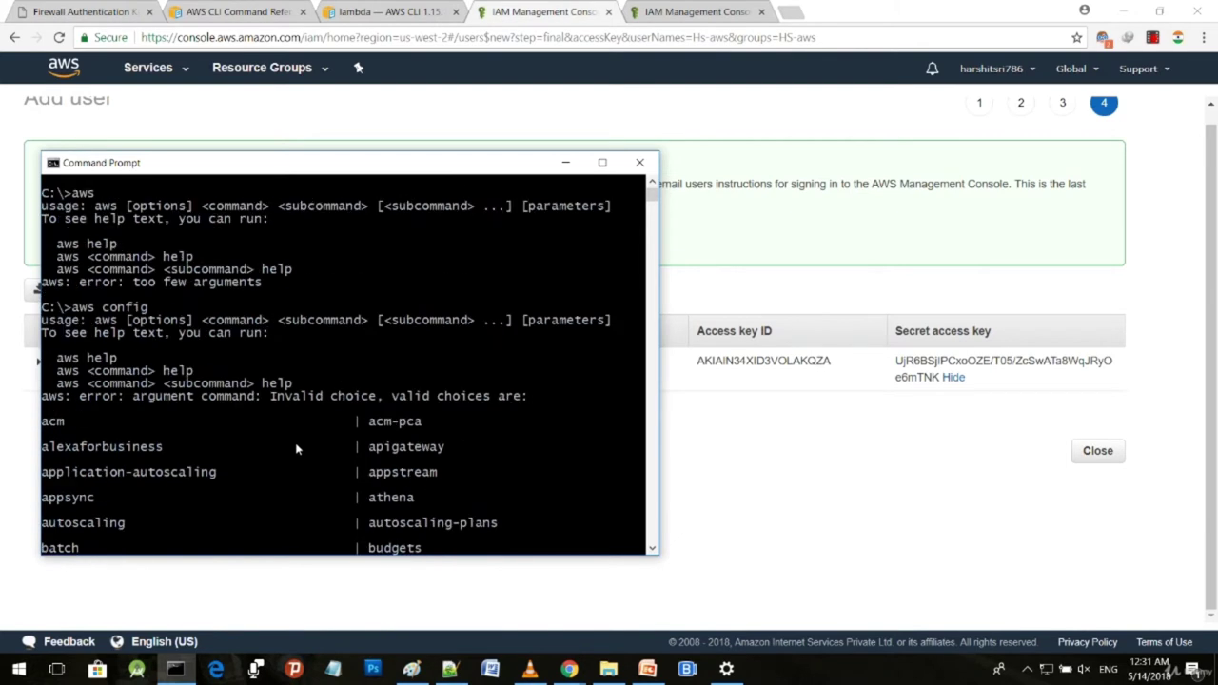
{"action": "scroll", "coordinate": [296, 448], "scroll_direction": "up", "scroll_amount": 2}
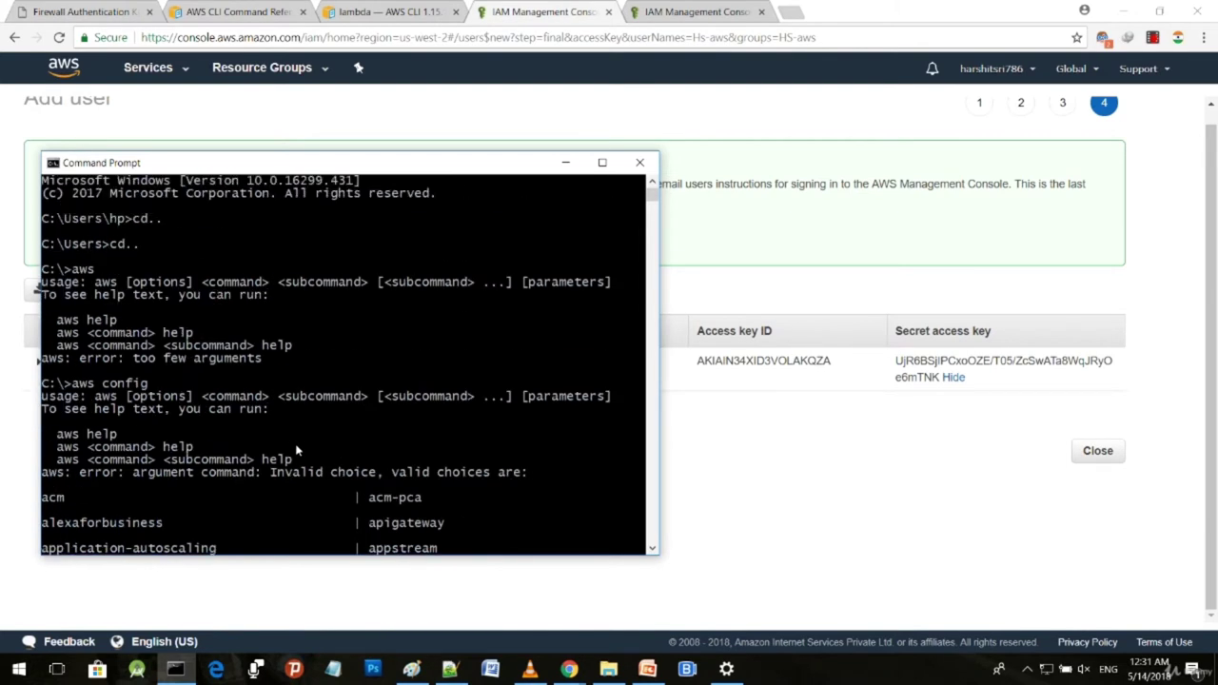
{"action": "scroll", "coordinate": [296, 449], "scroll_direction": "down", "scroll_amount": 20}
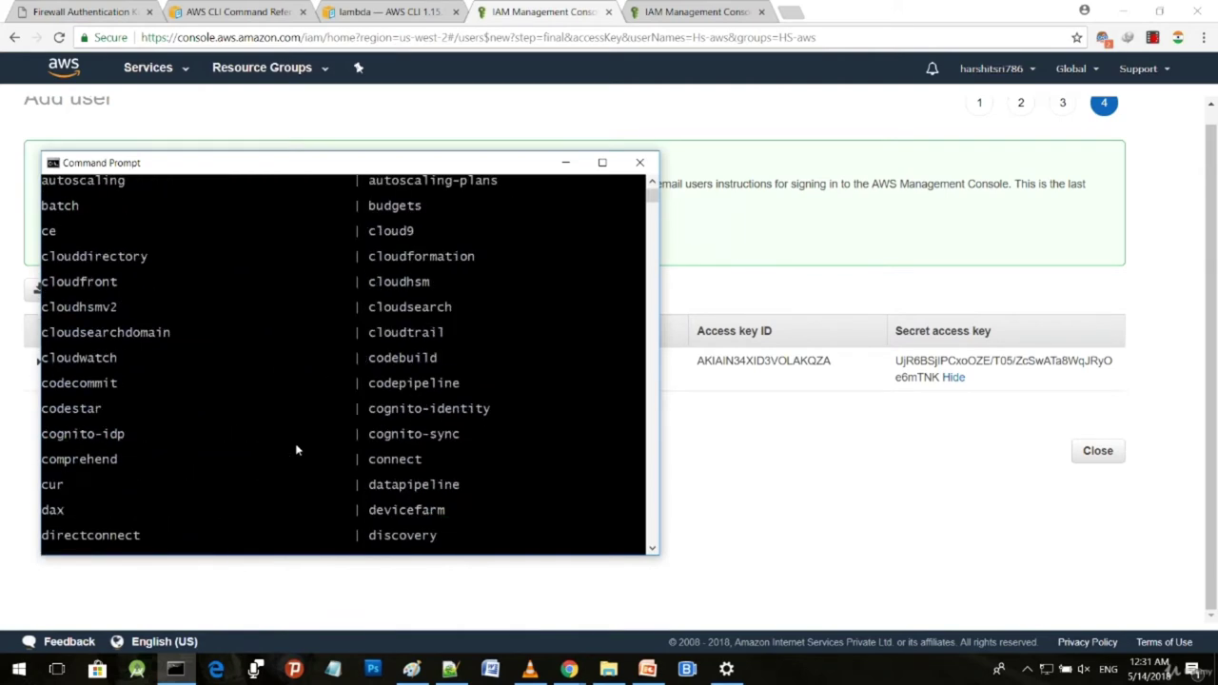
{"action": "scroll", "coordinate": [296, 449], "scroll_direction": "down", "scroll_amount": 12}
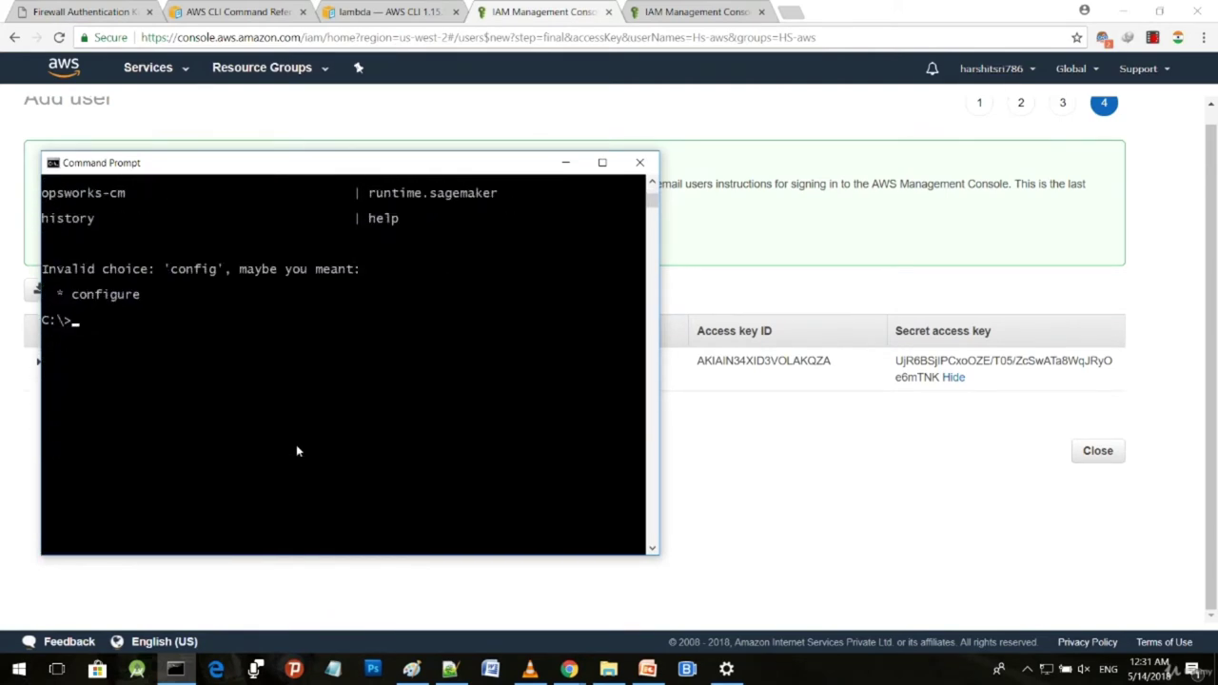
Run aws configure and paste in the IAM user's access key ID
{"action": "type", "text": "ws configure"}
{"action": "key", "text": "Return"}
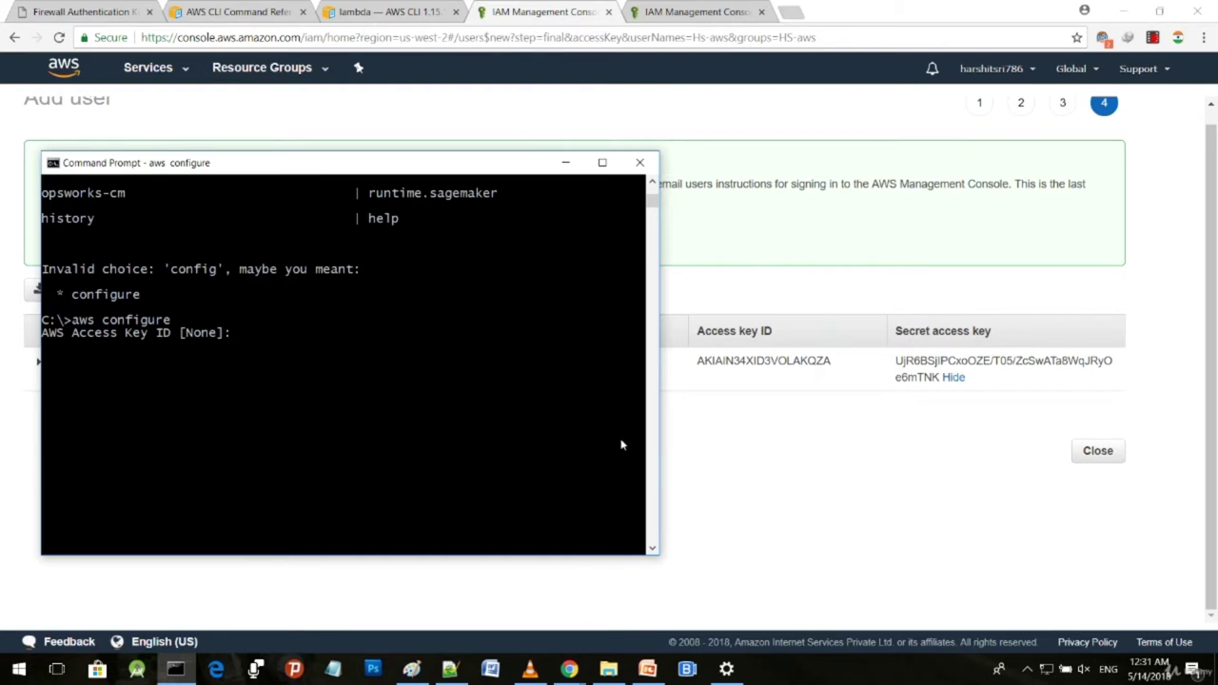
{"action": "left_click", "coordinate": [832, 365]}
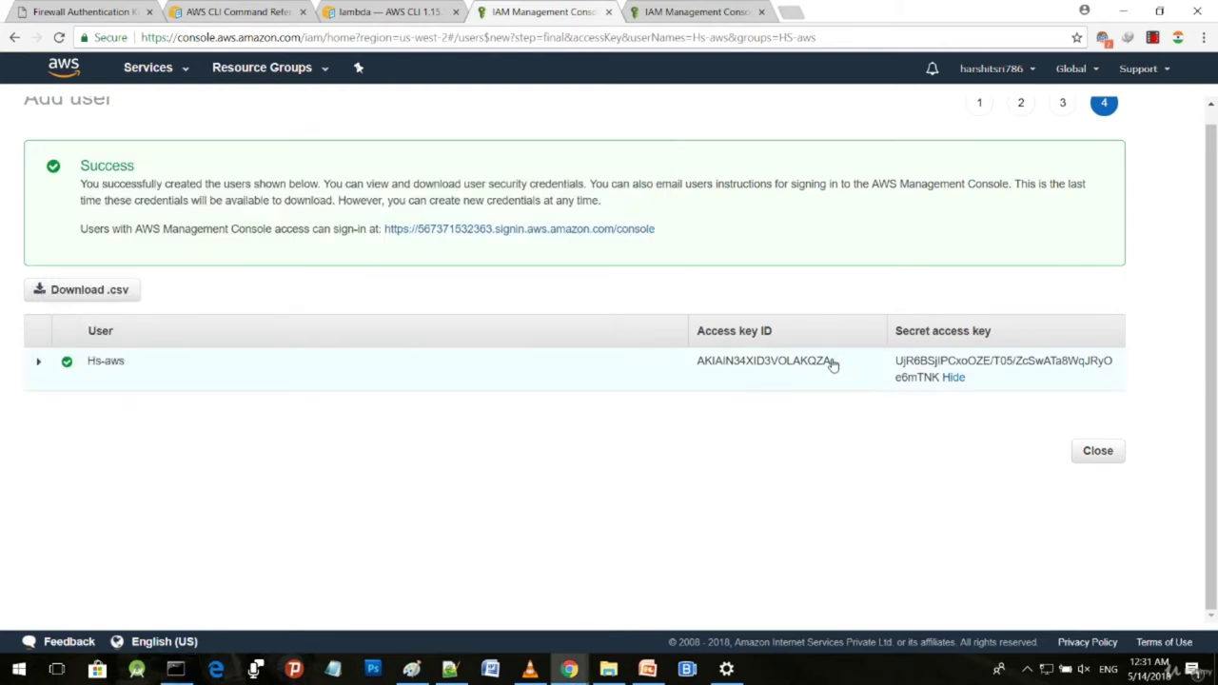
{"action": "left_click_drag", "start_coordinate": [833, 366], "coordinate": [700, 363]}
{"action": "key", "text": "ctrl+c"}
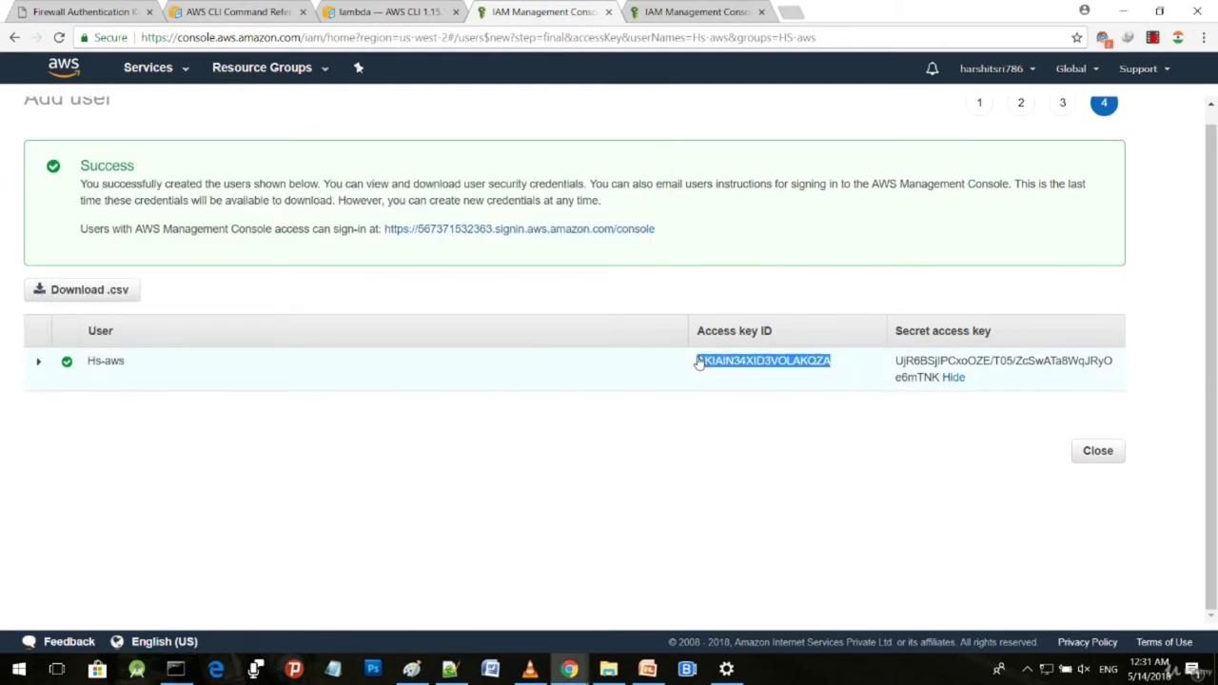
{"action": "left_click", "coordinate": [175, 668]}
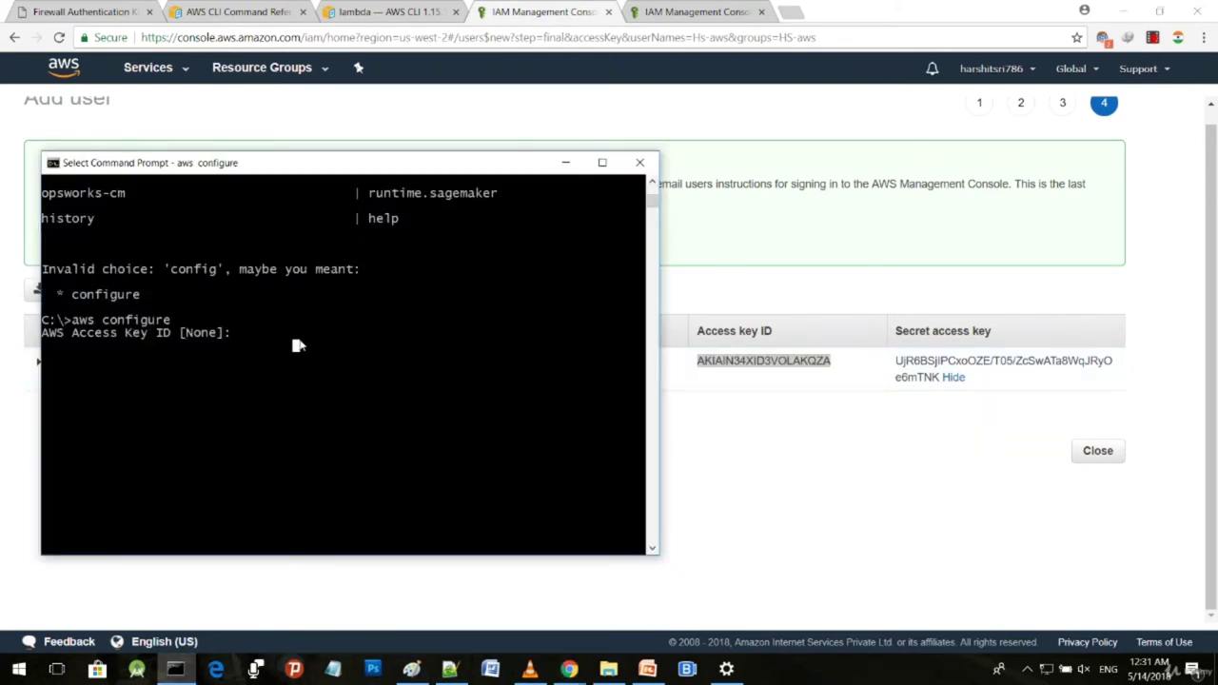
{"action": "right_click", "coordinate": [298, 345]}
{"action": "key", "text": "Return"}
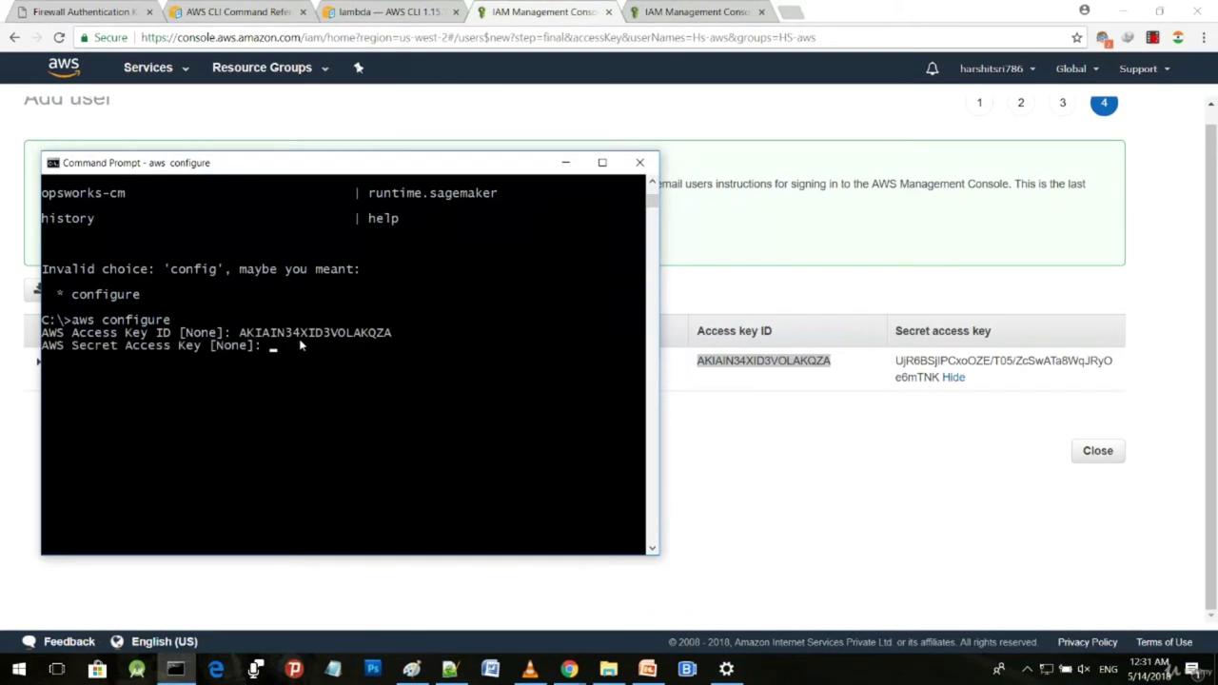
Copy the secret access key from the IAM page and enter it at the prompt
{"action": "triple_click", "coordinate": [939, 380]}
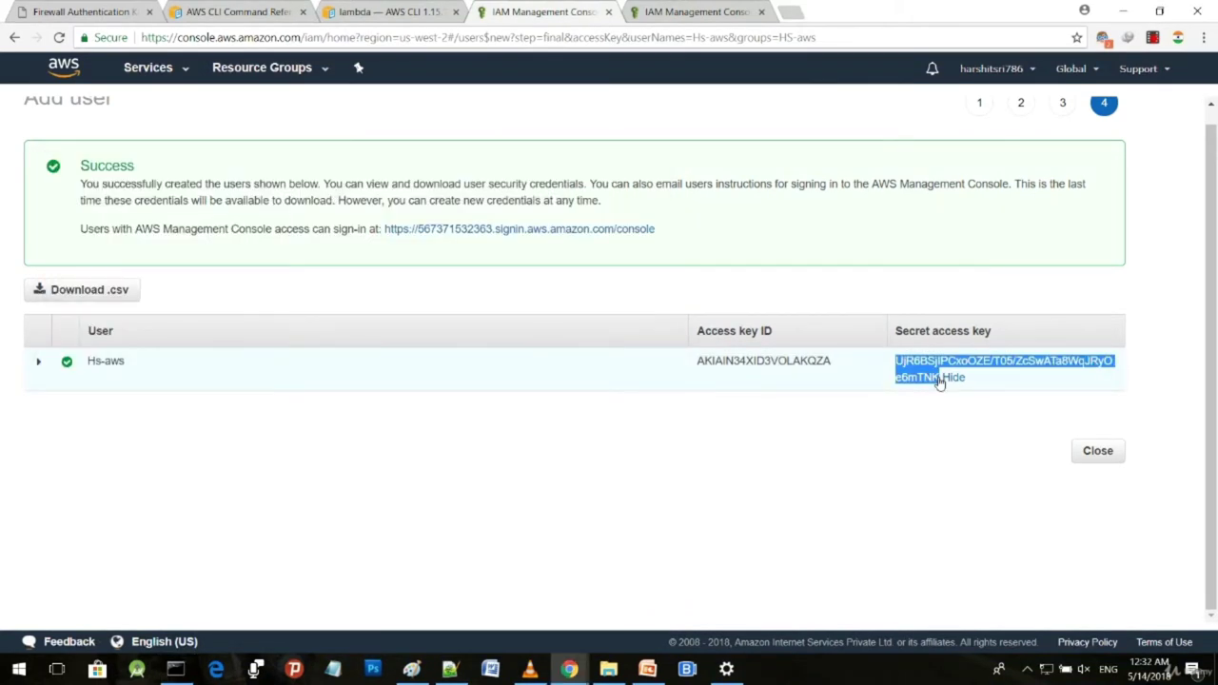
{"action": "left_click", "coordinate": [175, 669]}
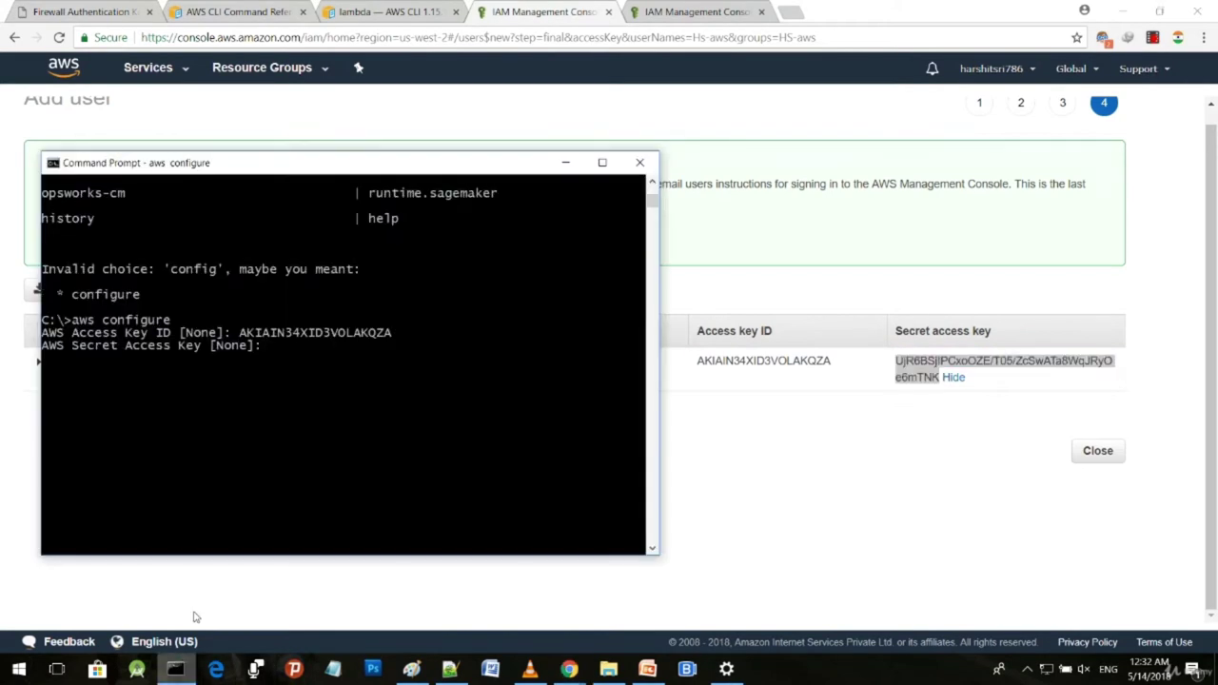
{"action": "key", "text": "ctrl+v"}
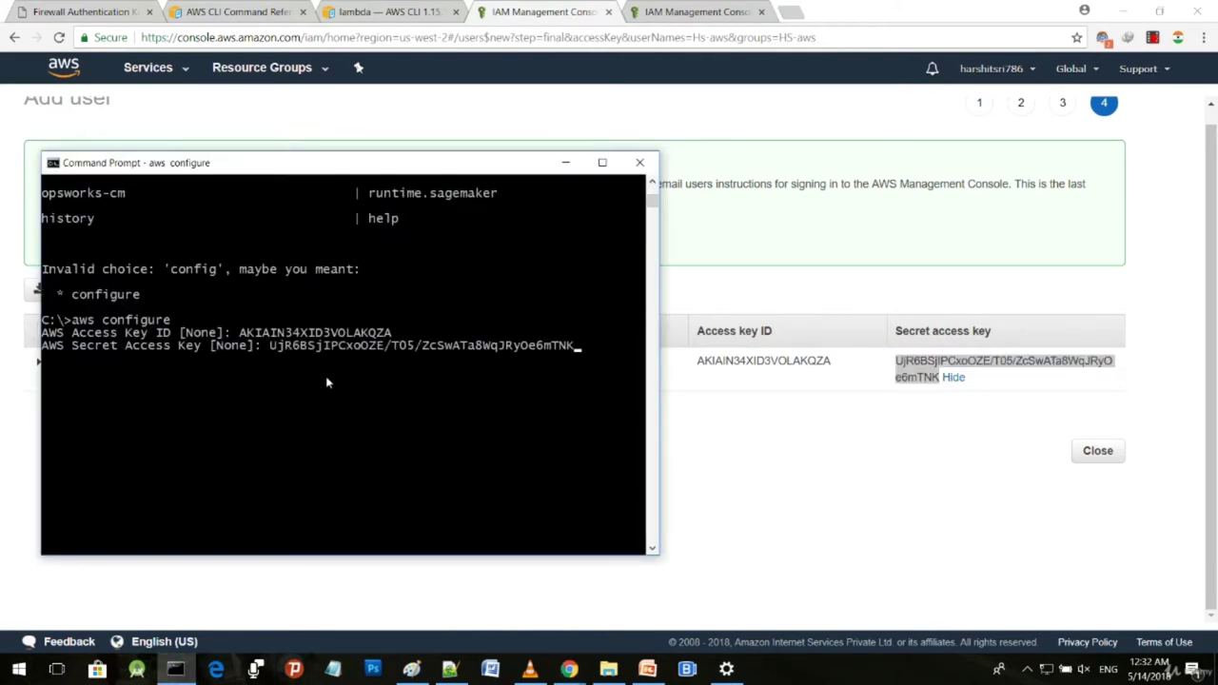
{"action": "key", "text": "Return"}
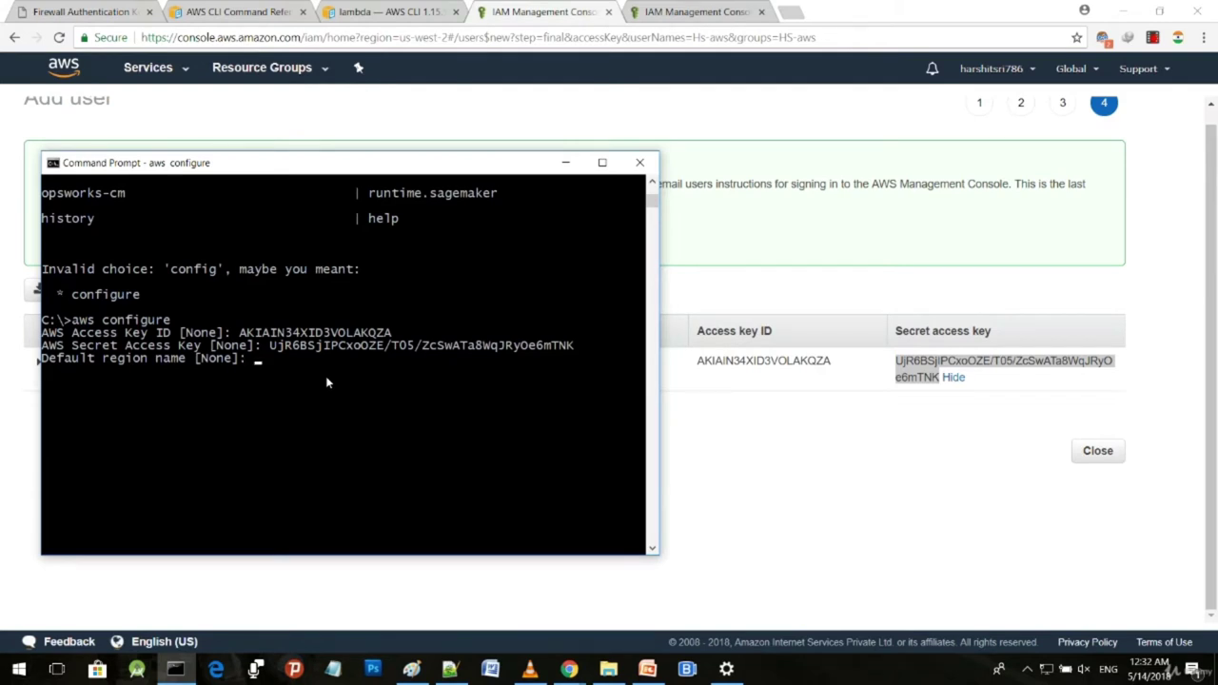
{"action": "scroll", "coordinate": [947, 304], "scroll_direction": "up", "scroll_amount": 1}
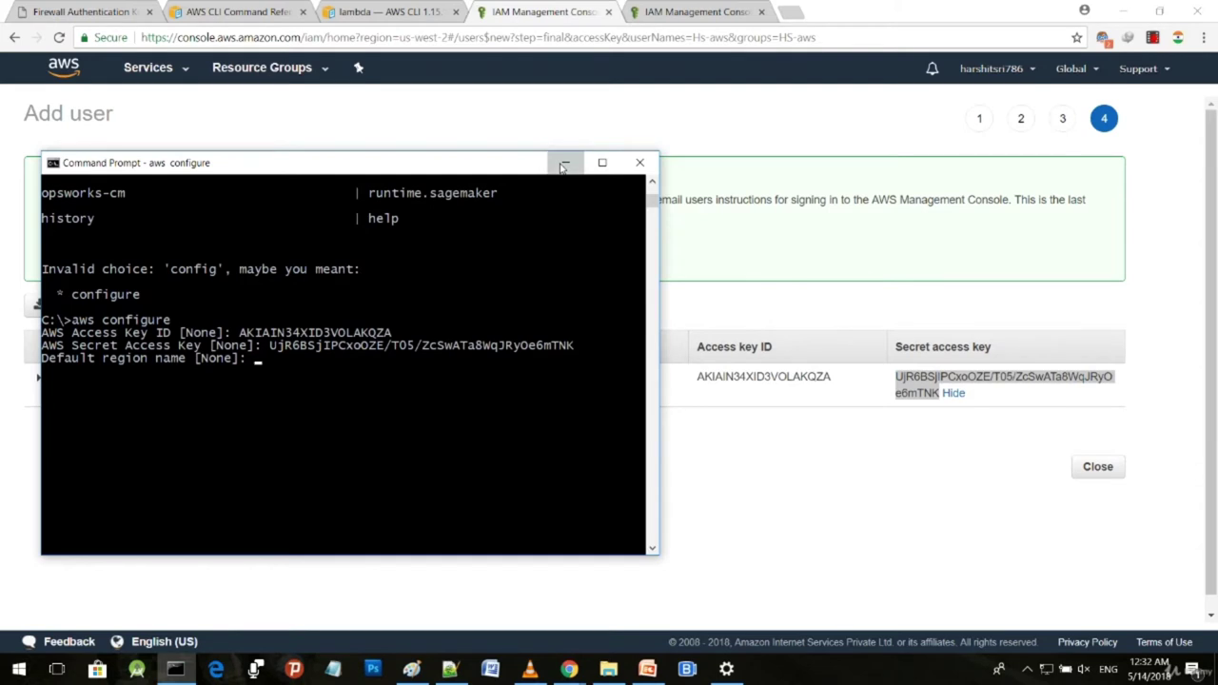
{"action": "left_click", "coordinate": [563, 164]}
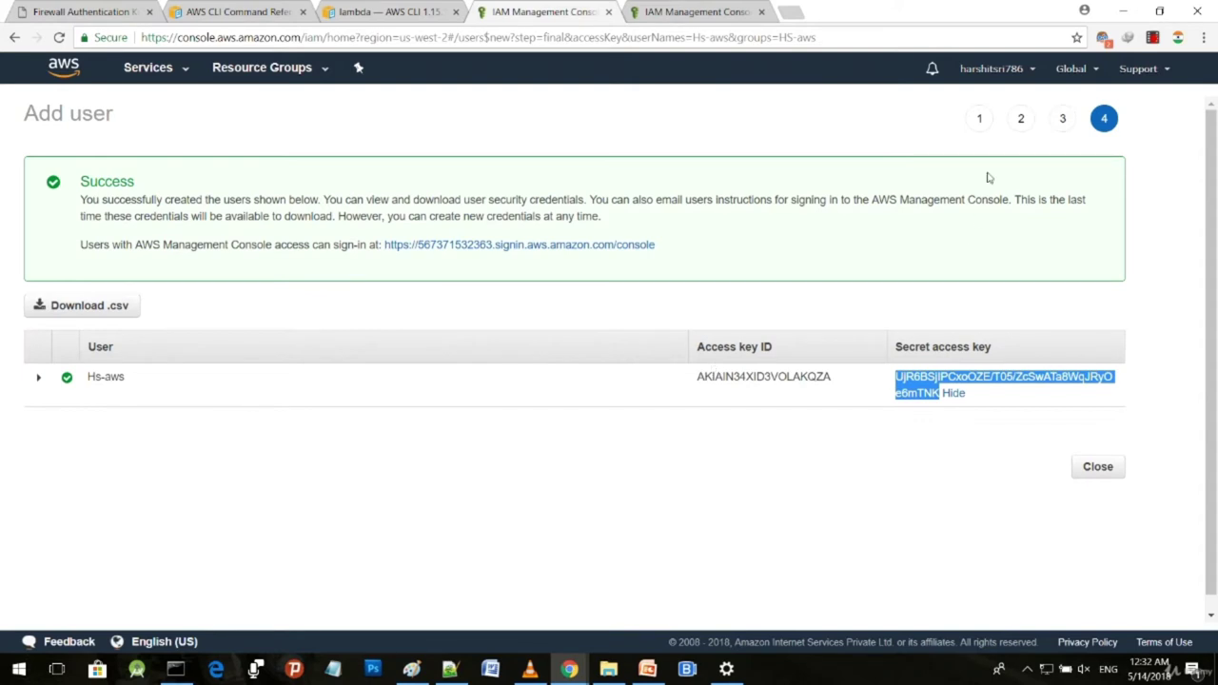
Leave the default region blank and set the output format to none
{"action": "left_click", "coordinate": [1087, 70]}
{"action": "left_click", "coordinate": [175, 669]}
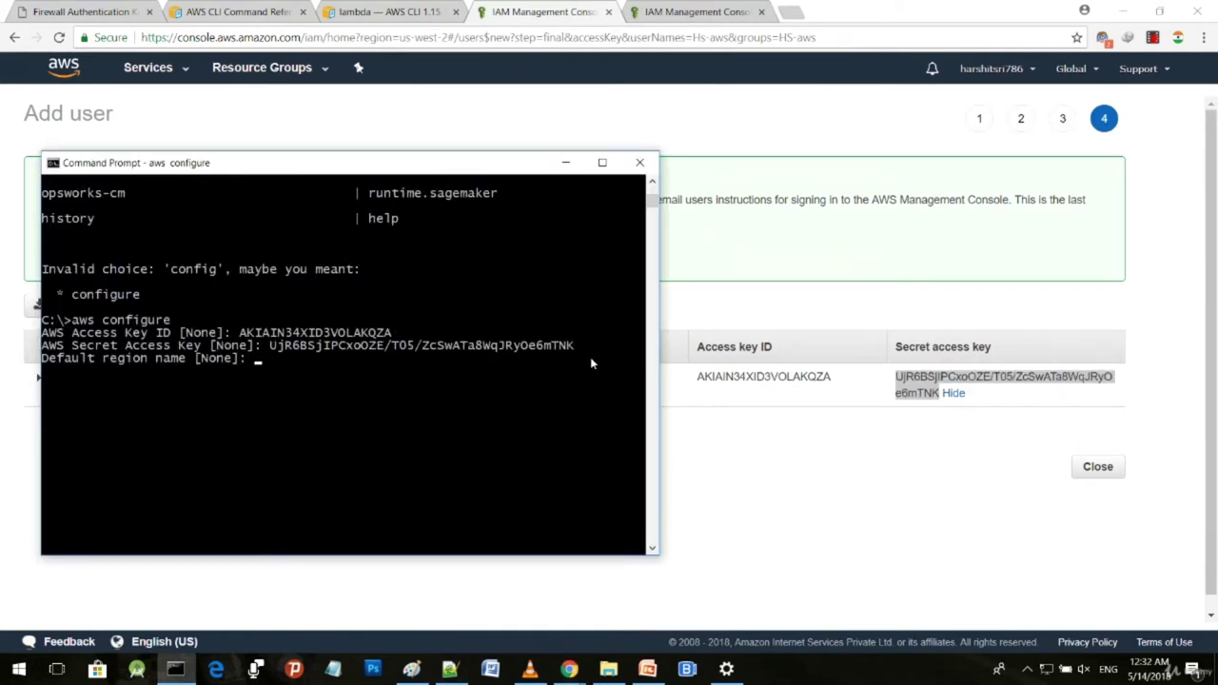
{"action": "key", "text": "Return"}
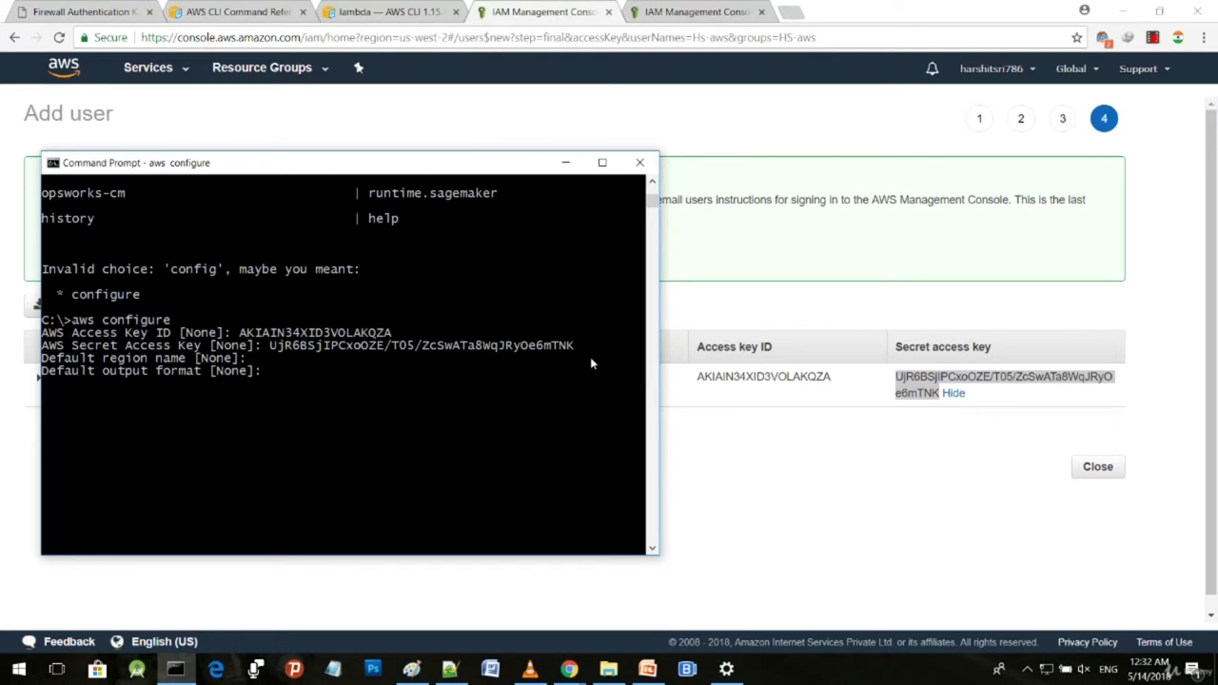
{"action": "type", "text": "none"}
{"action": "key", "text": "Return"}
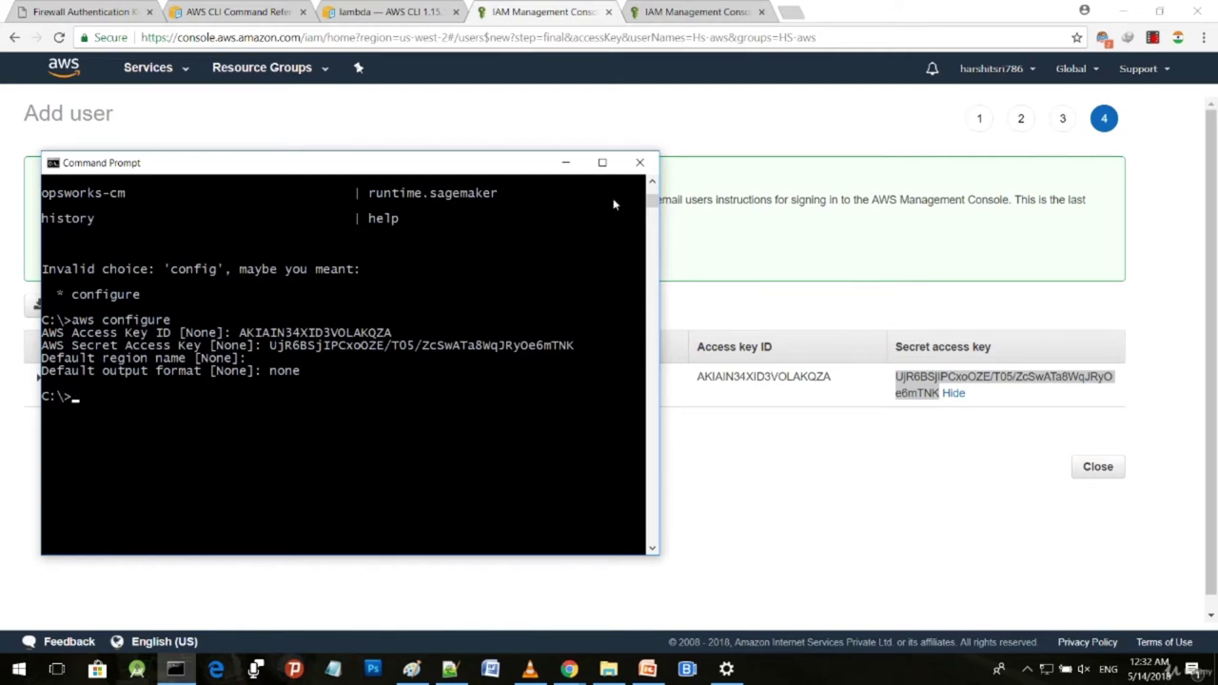
{"action": "left_click", "coordinate": [565, 165]}
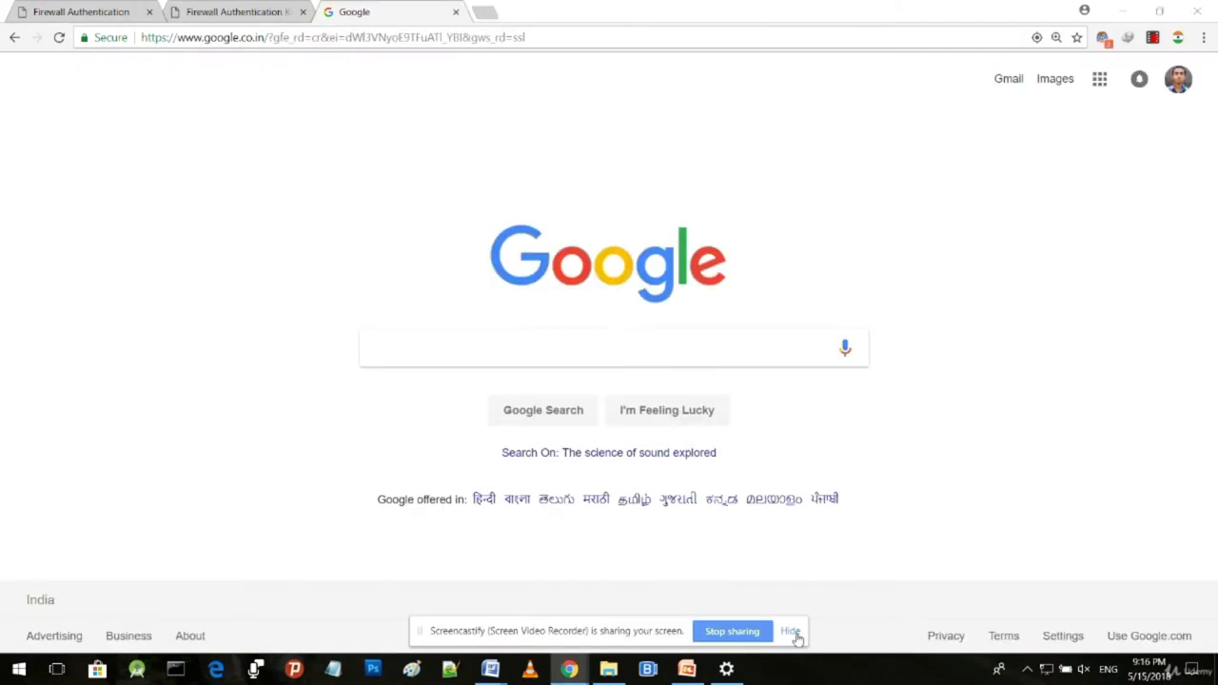
Hide the screen recorder's sharing notice
{"action": "left_click", "coordinate": [790, 632]}
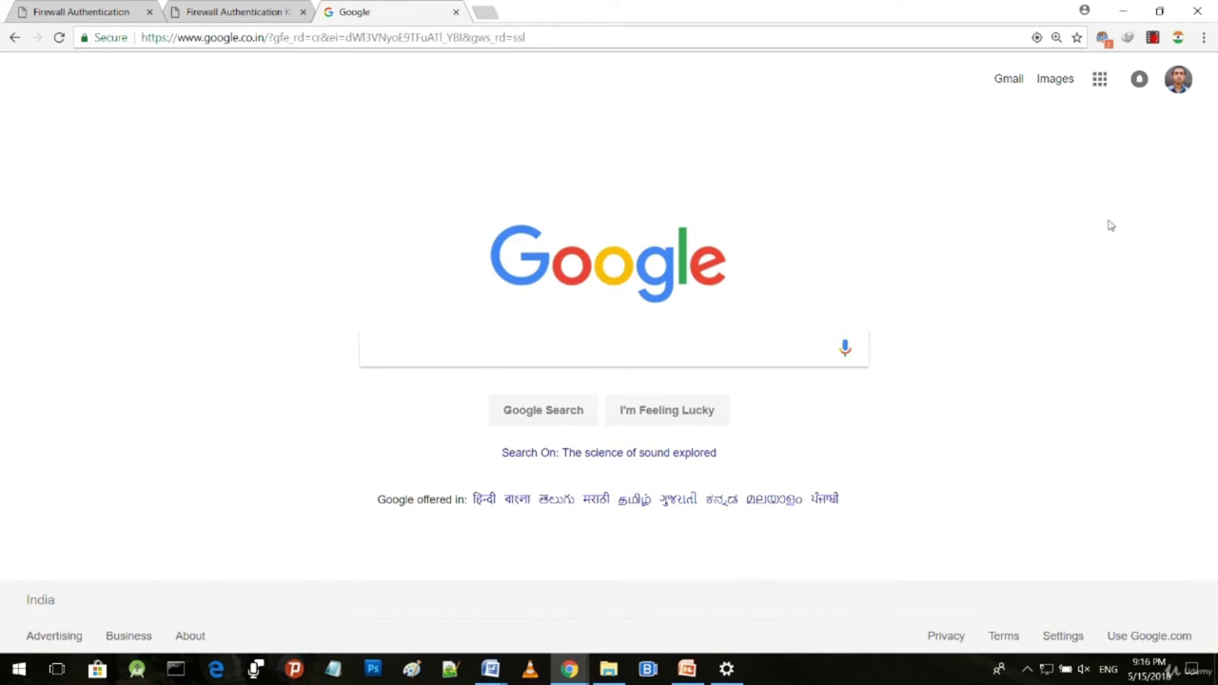
{"action": "mouse_move", "coordinate": [568, 669]}
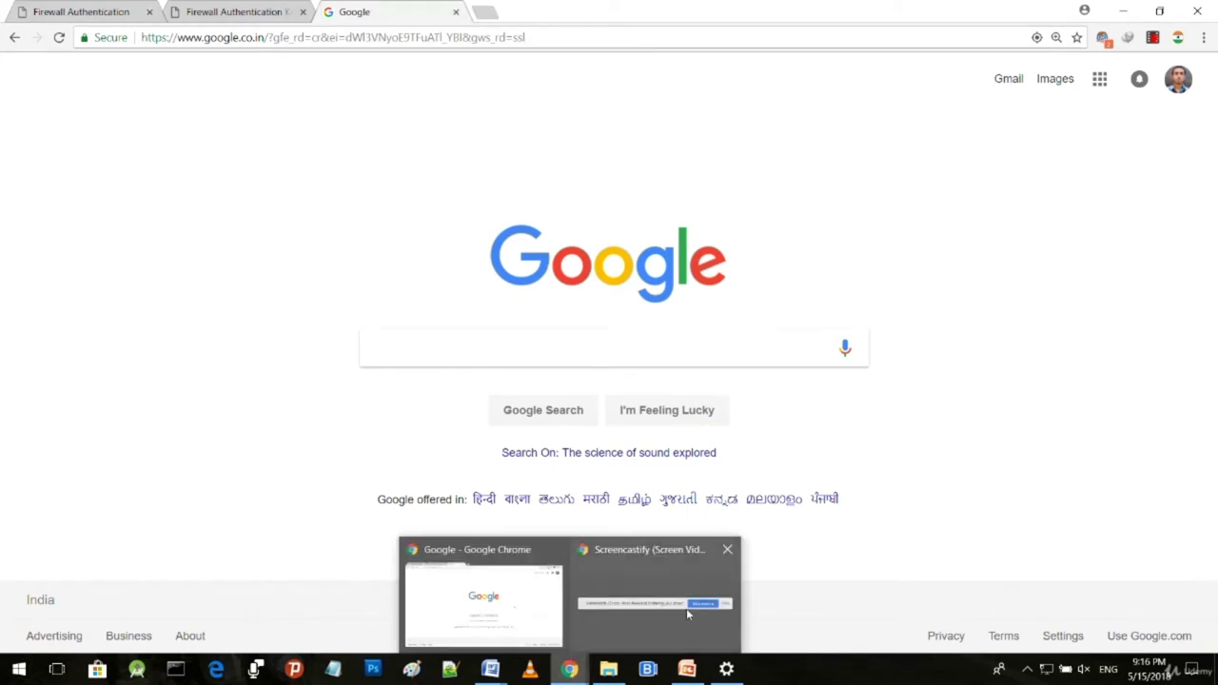
{"action": "left_click", "coordinate": [687, 609]}
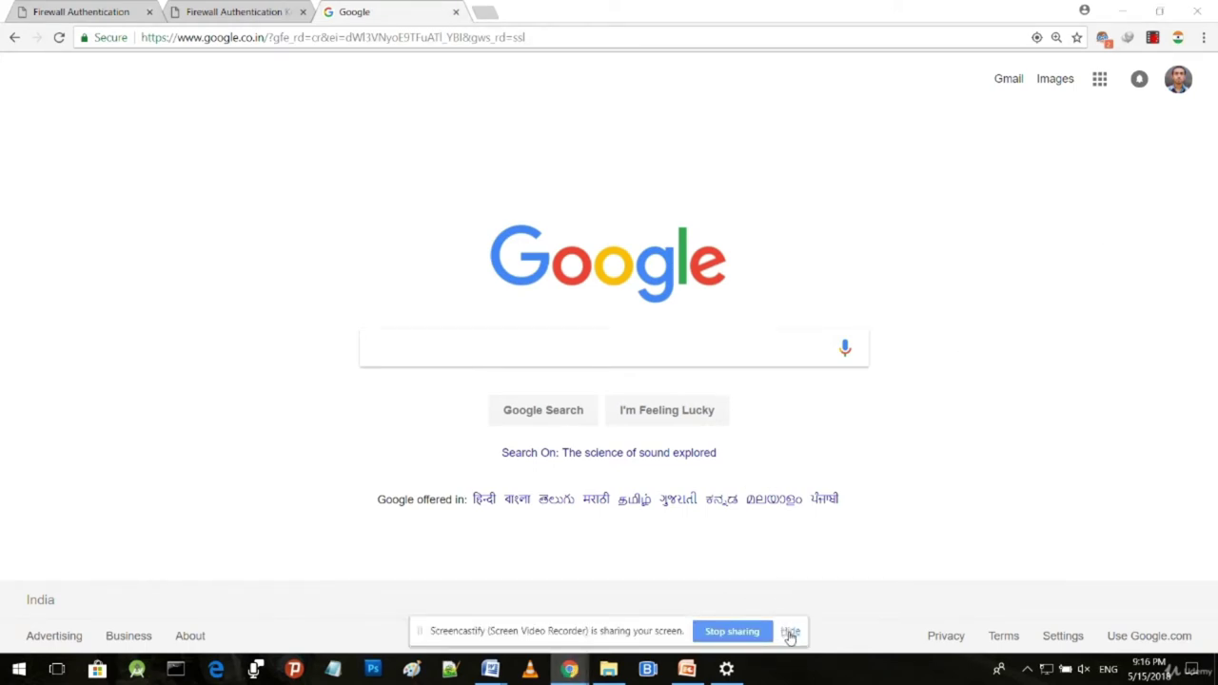
{"action": "left_click", "coordinate": [790, 633]}
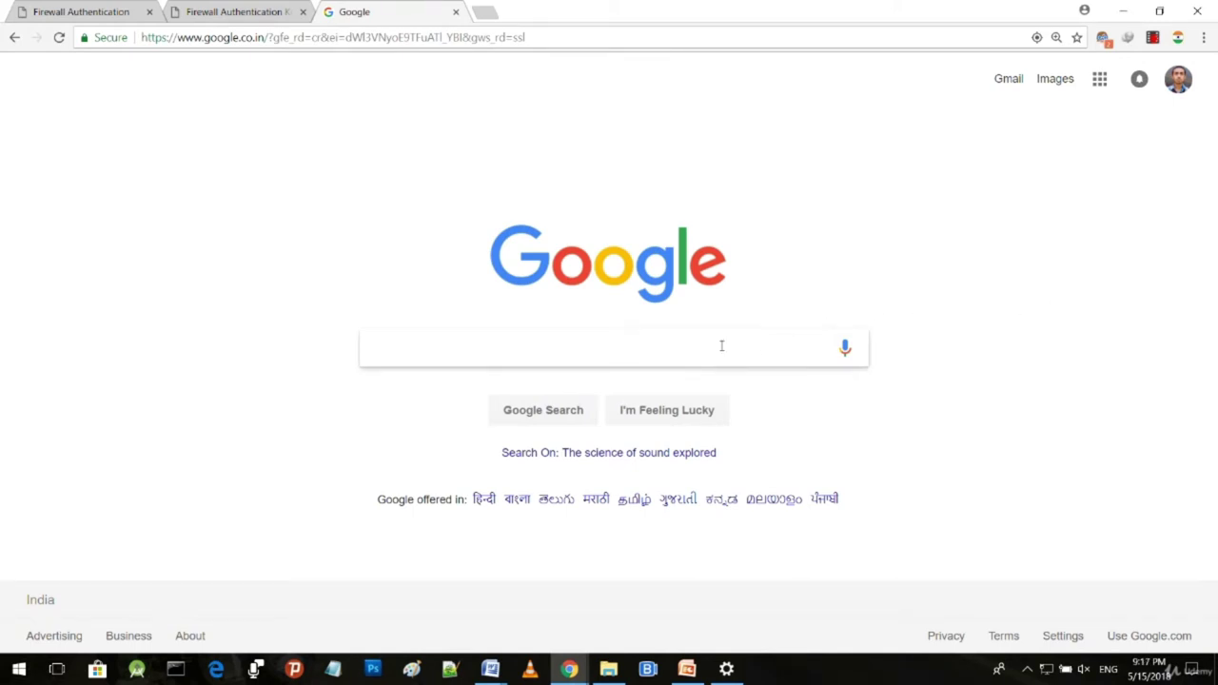
Search Google for 'aws command reference' and open the AWS CLI 1.15.20 Command Reference in a new tab
{"action": "type", "text": "aws command"}
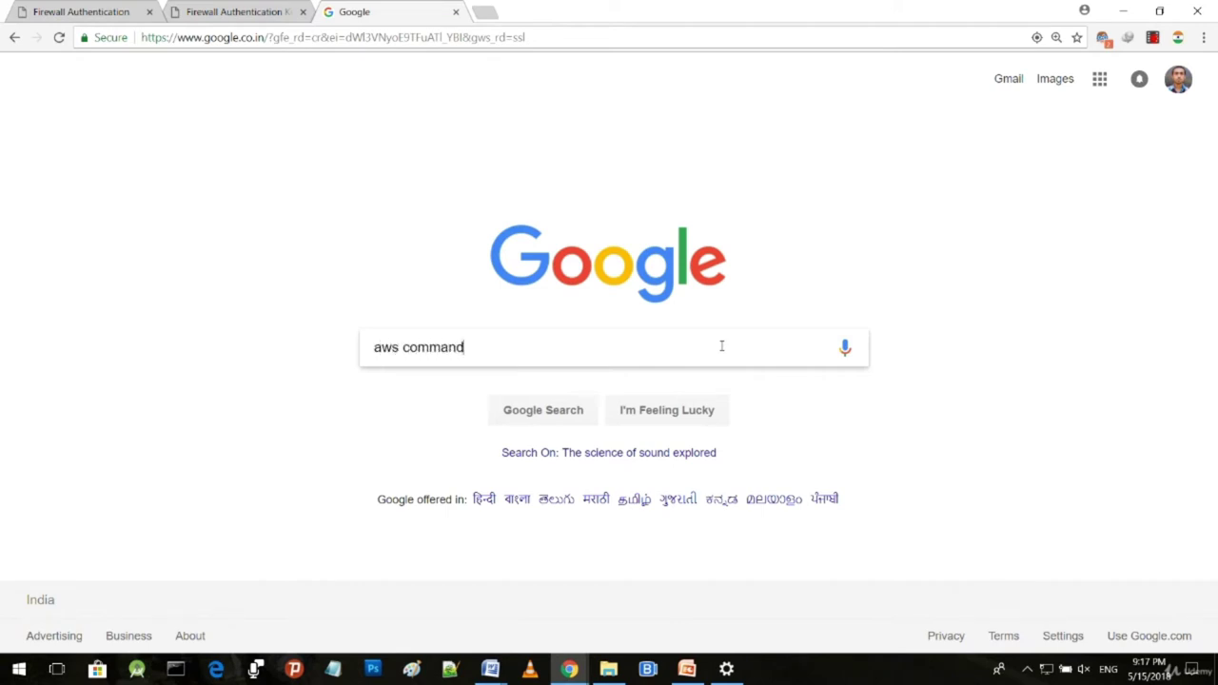
{"action": "type", "text": " reference"}
{"action": "key", "text": "Return"}
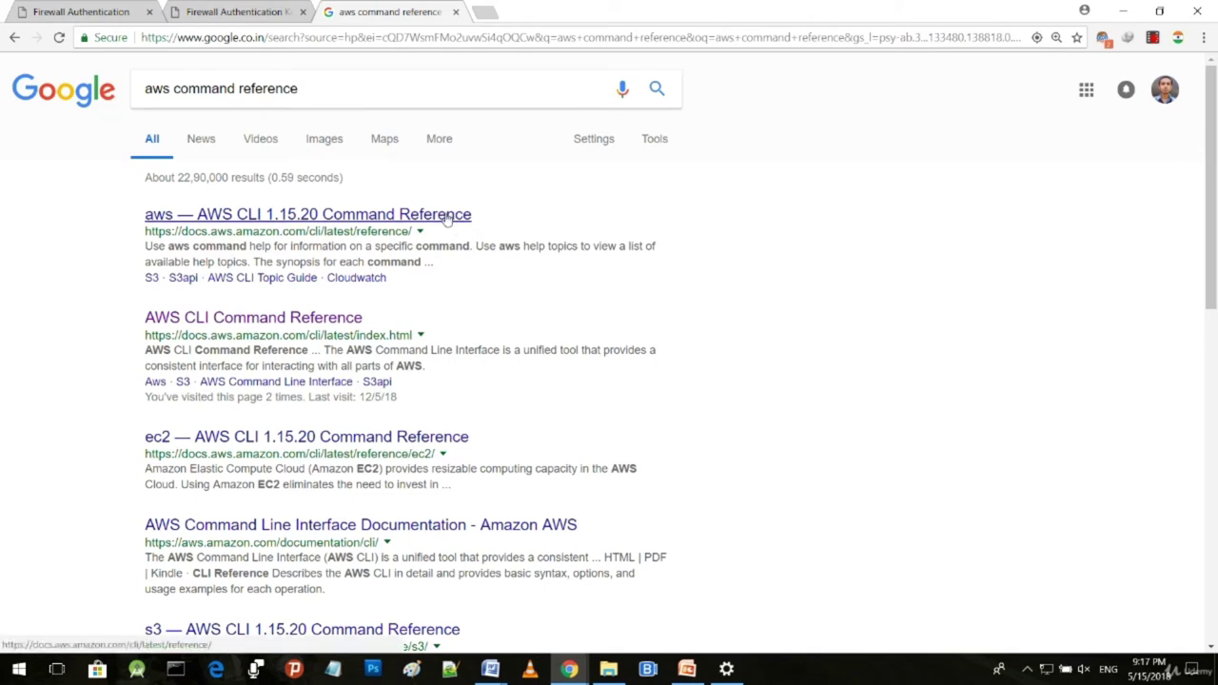
{"action": "right_click", "coordinate": [447, 219]}
{"action": "left_click", "coordinate": [517, 225]}
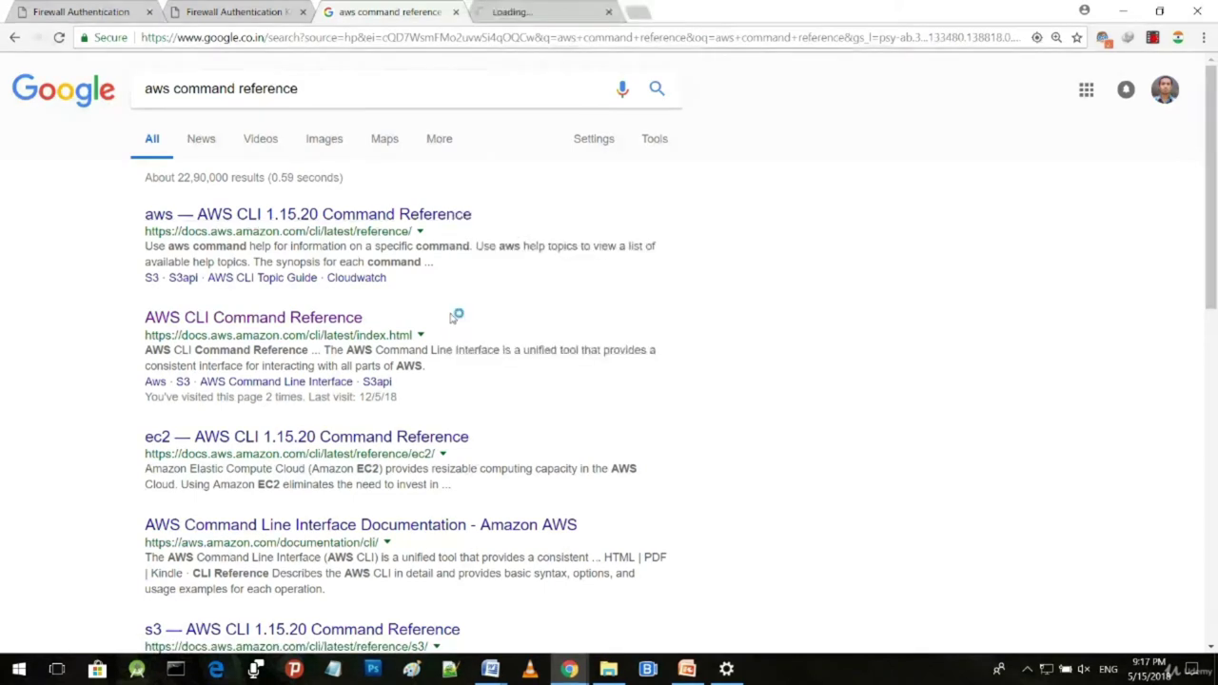
{"action": "left_click", "coordinate": [354, 320]}
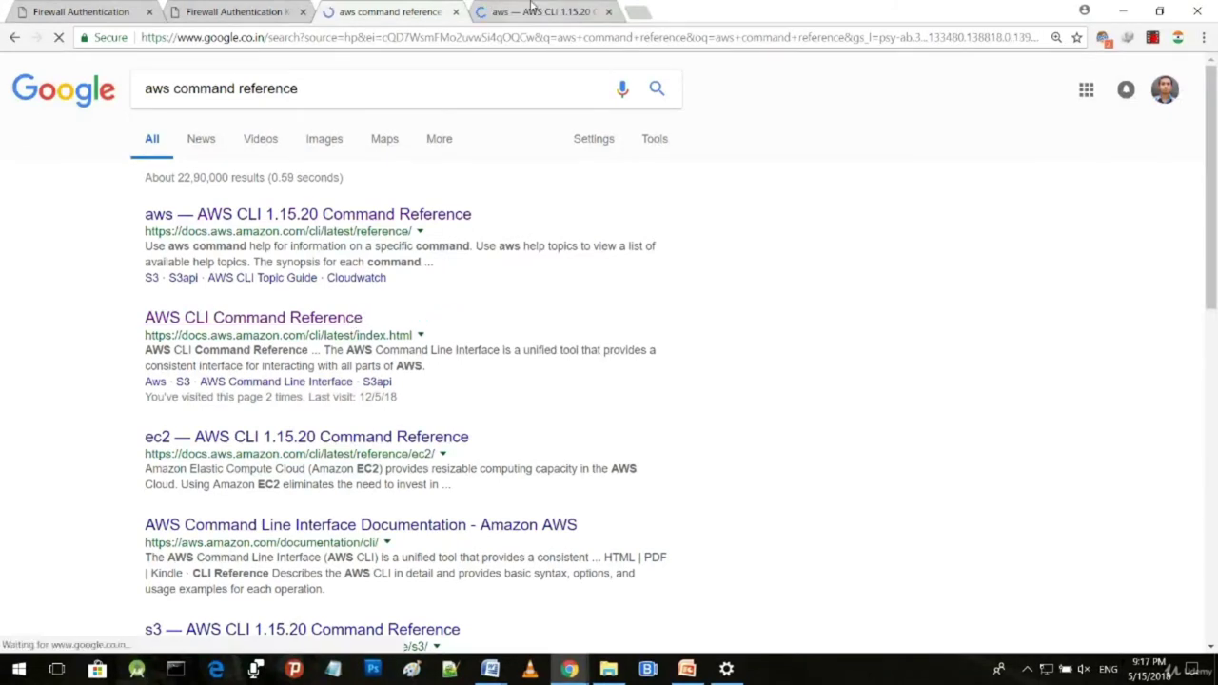
Go to the enlarged command reference index and open cloudwatch in a new tab
{"action": "left_click", "coordinate": [531, 12]}
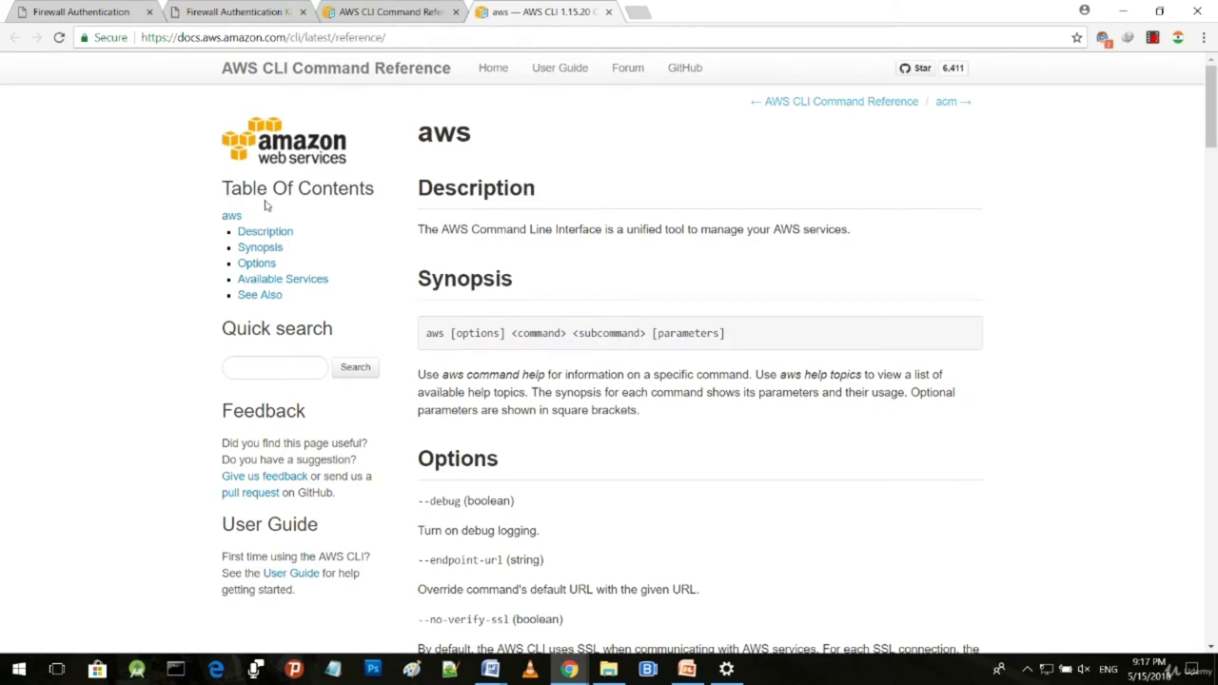
{"action": "left_click", "coordinate": [273, 195]}
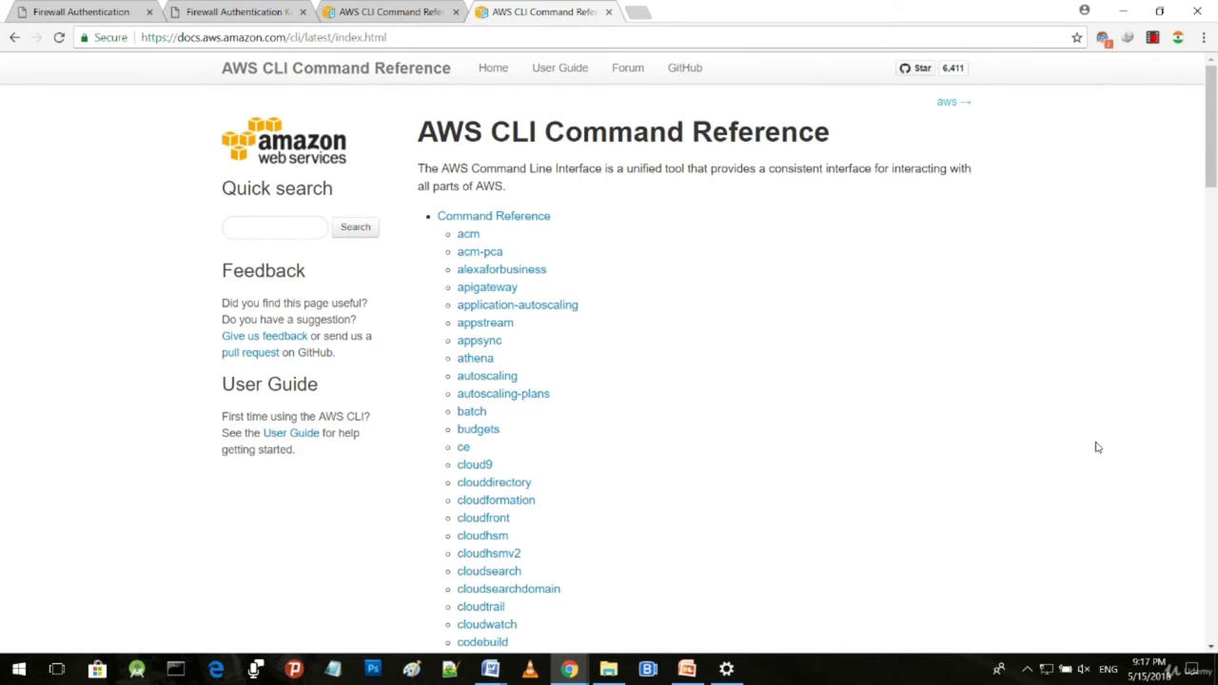
{"action": "key", "text": "ctrl+plus"}
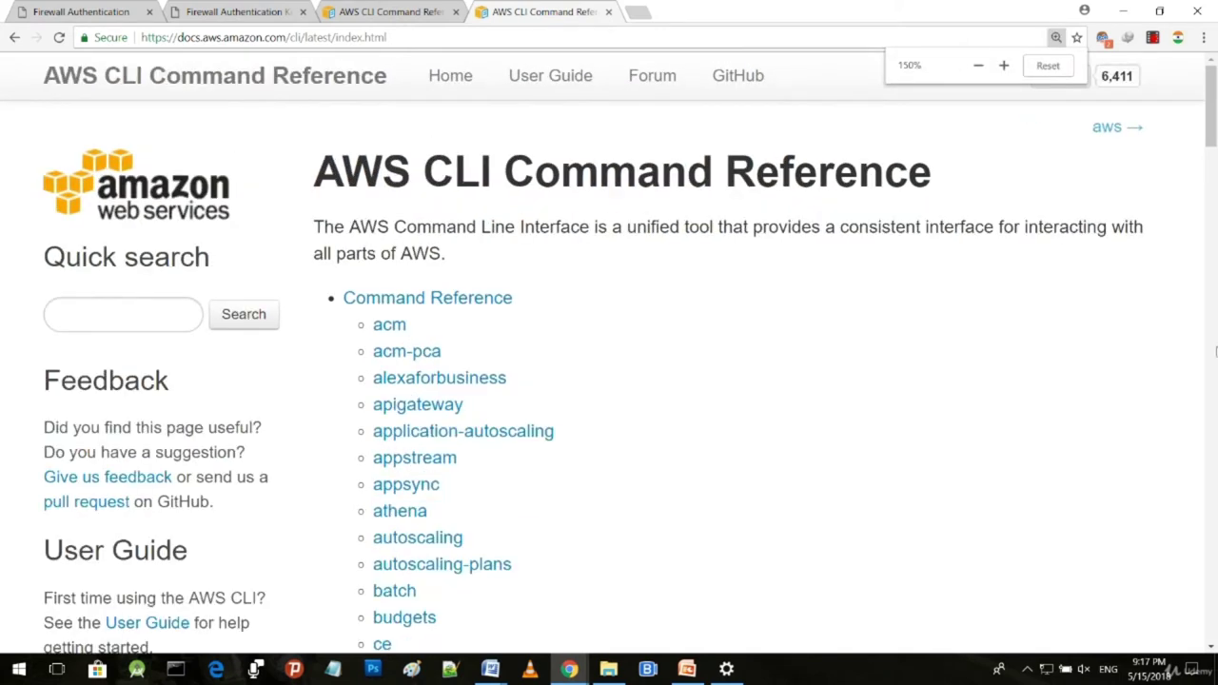
{"action": "scroll", "coordinate": [826, 409], "scroll_direction": "down", "scroll_amount": 2}
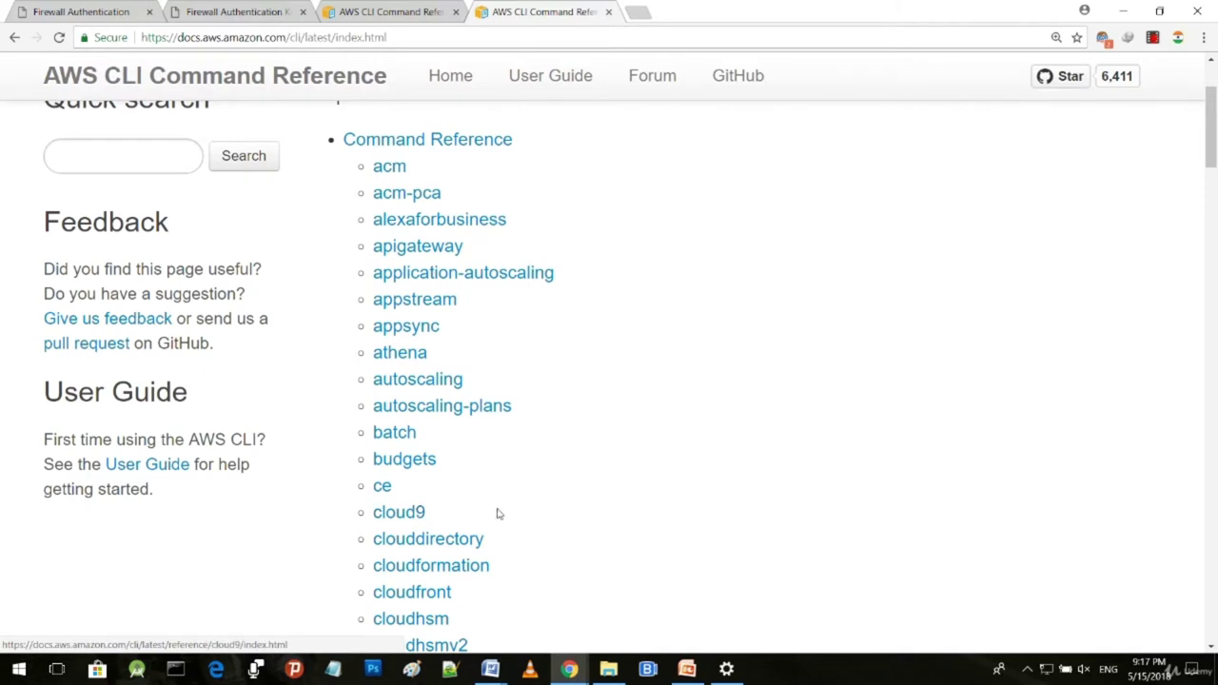
{"action": "scroll", "coordinate": [580, 511], "scroll_direction": "down", "scroll_amount": 1}
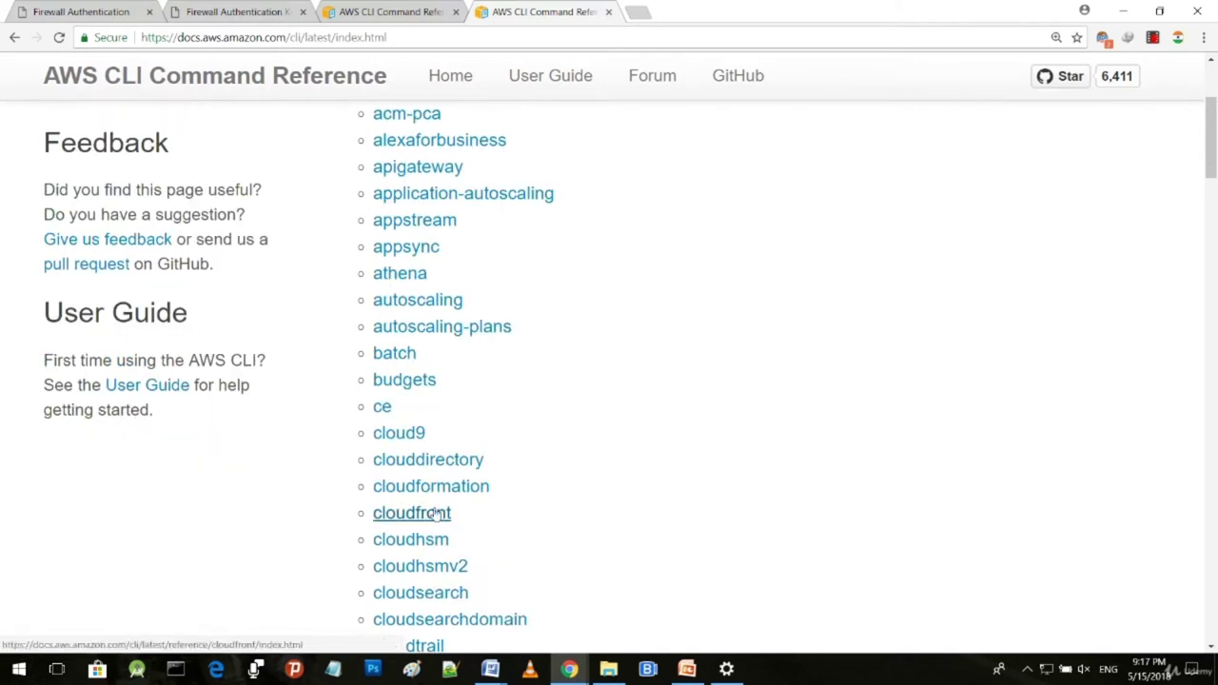
{"action": "scroll", "coordinate": [438, 514], "scroll_direction": "down", "scroll_amount": 2}
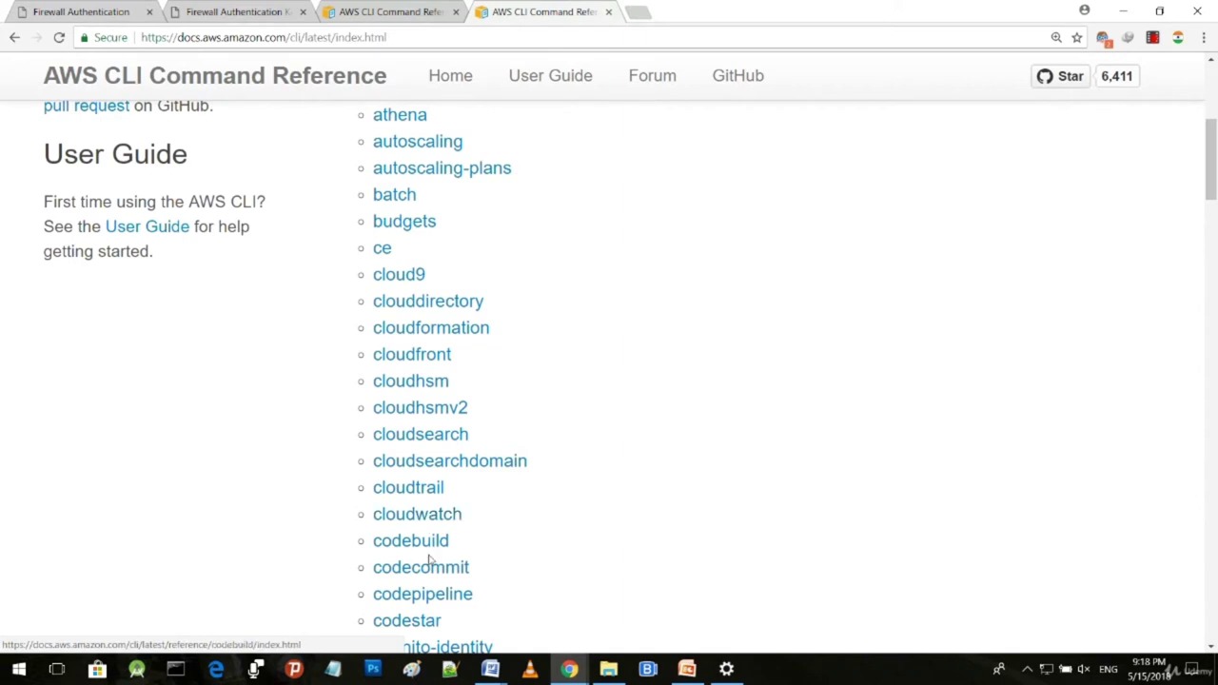
{"action": "right_click", "coordinate": [429, 524]}
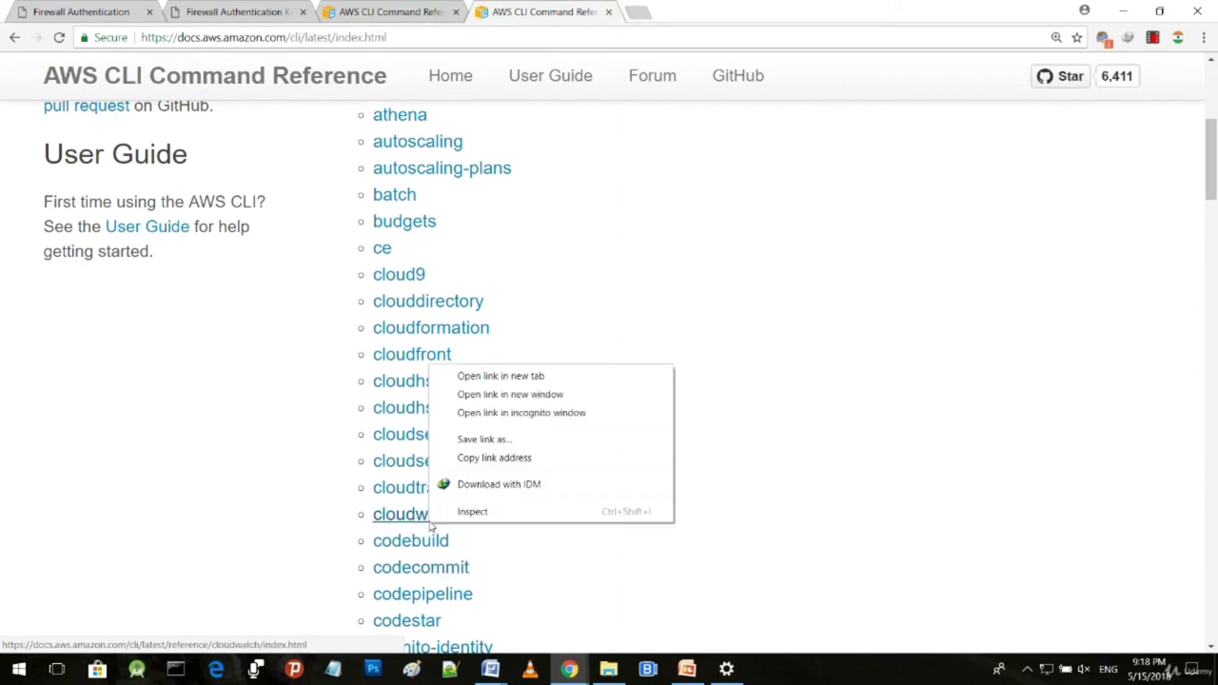
{"action": "left_click", "coordinate": [563, 377]}
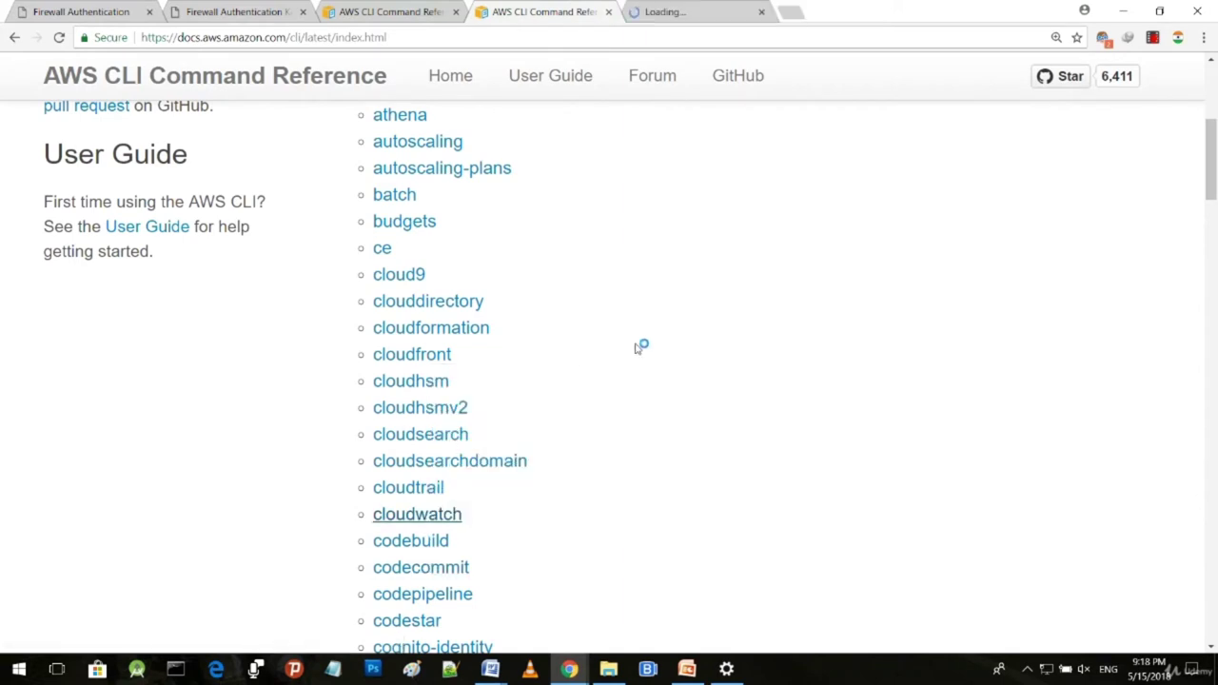
Further down the service index, open lambda in a new tab, then view the cloudwatch tab
{"action": "scroll", "coordinate": [689, 404], "scroll_direction": "down", "scroll_amount": 2}
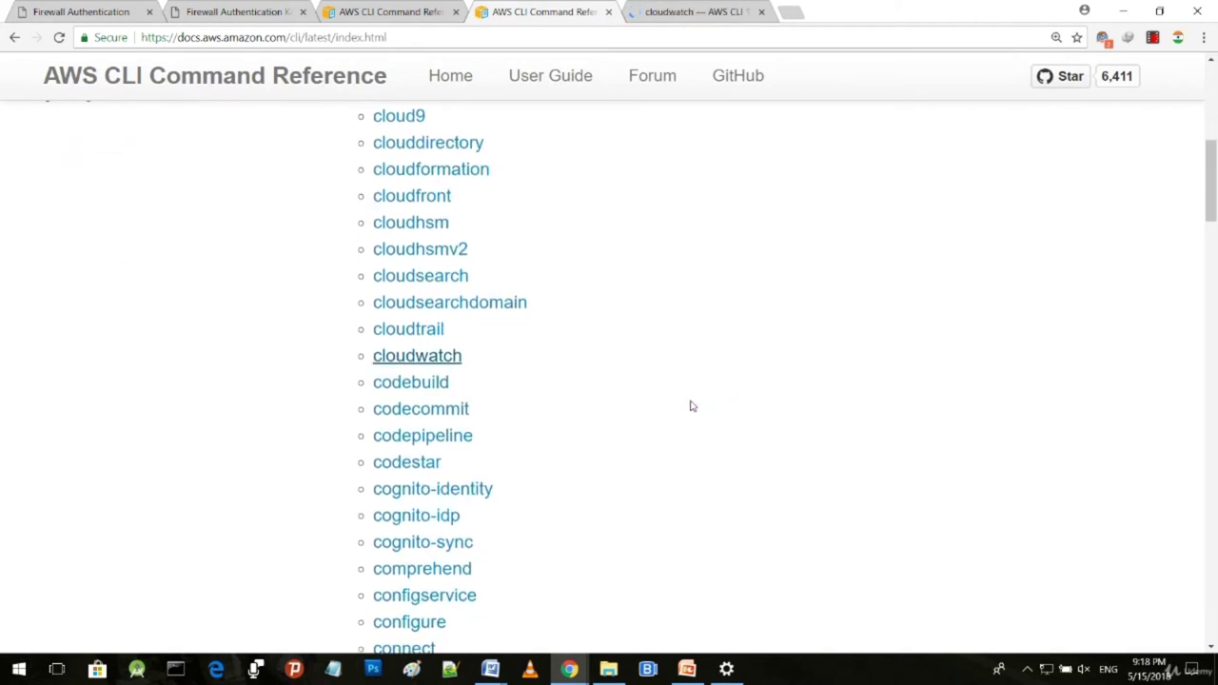
{"action": "scroll", "coordinate": [685, 407], "scroll_direction": "down", "scroll_amount": 2}
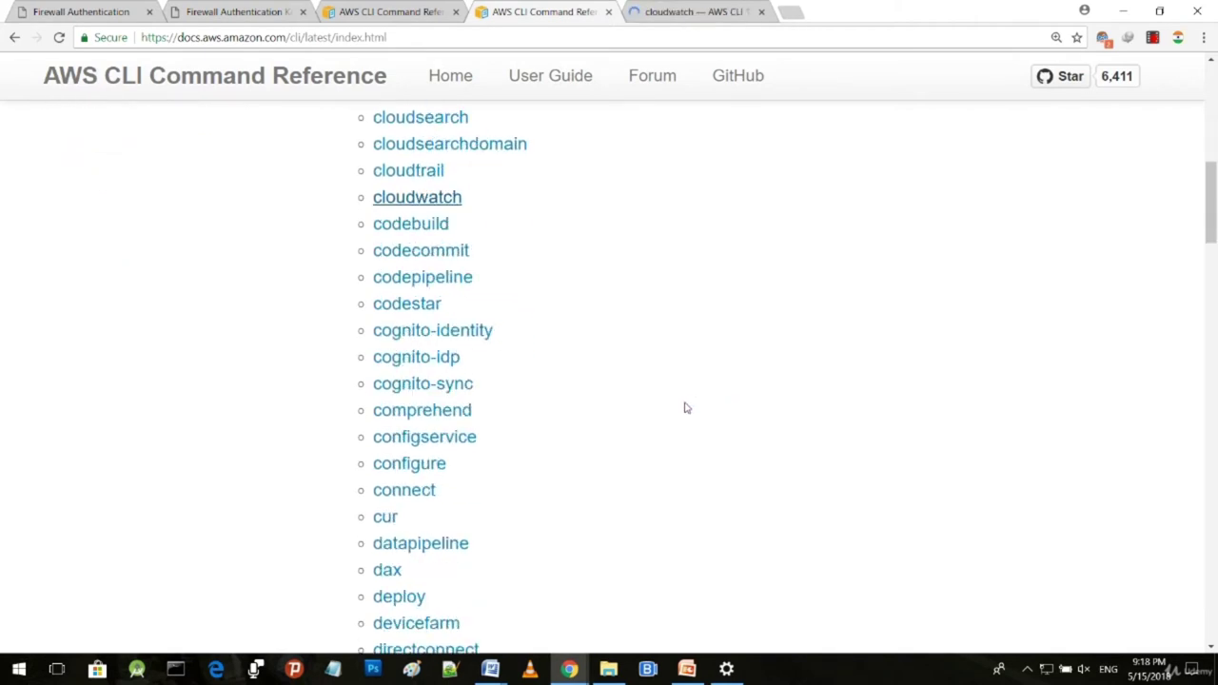
{"action": "scroll", "coordinate": [685, 407], "scroll_direction": "down", "scroll_amount": 3}
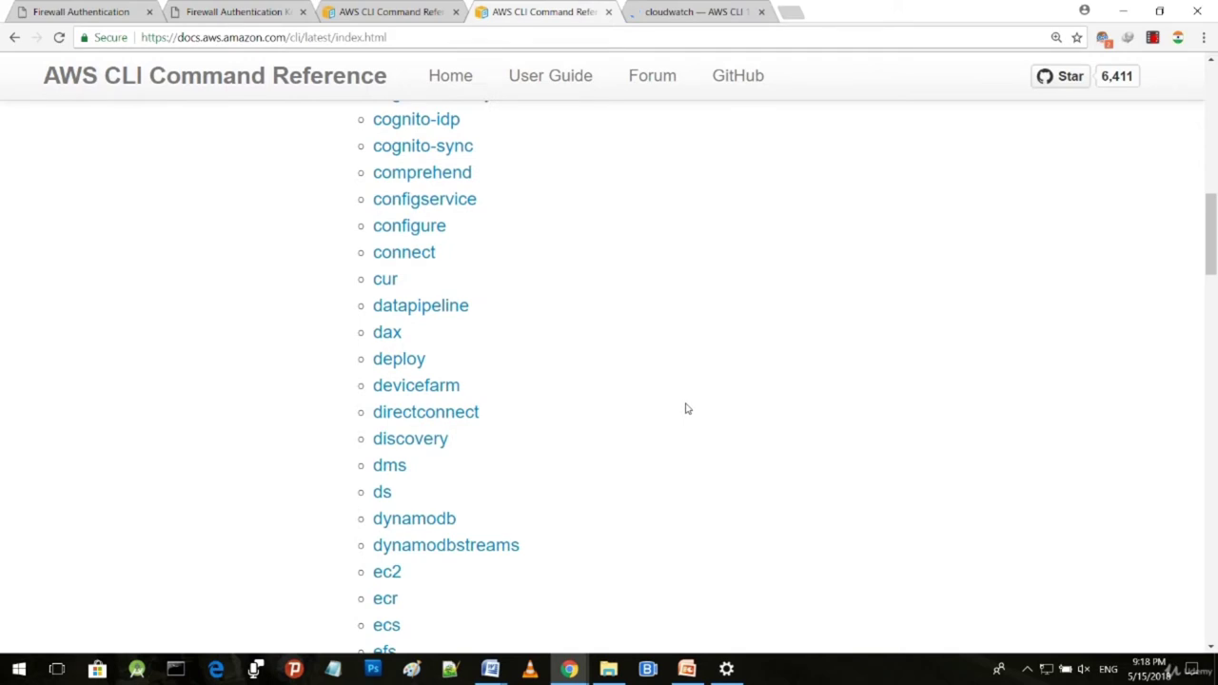
{"action": "scroll", "coordinate": [685, 407], "scroll_direction": "down", "scroll_amount": 3}
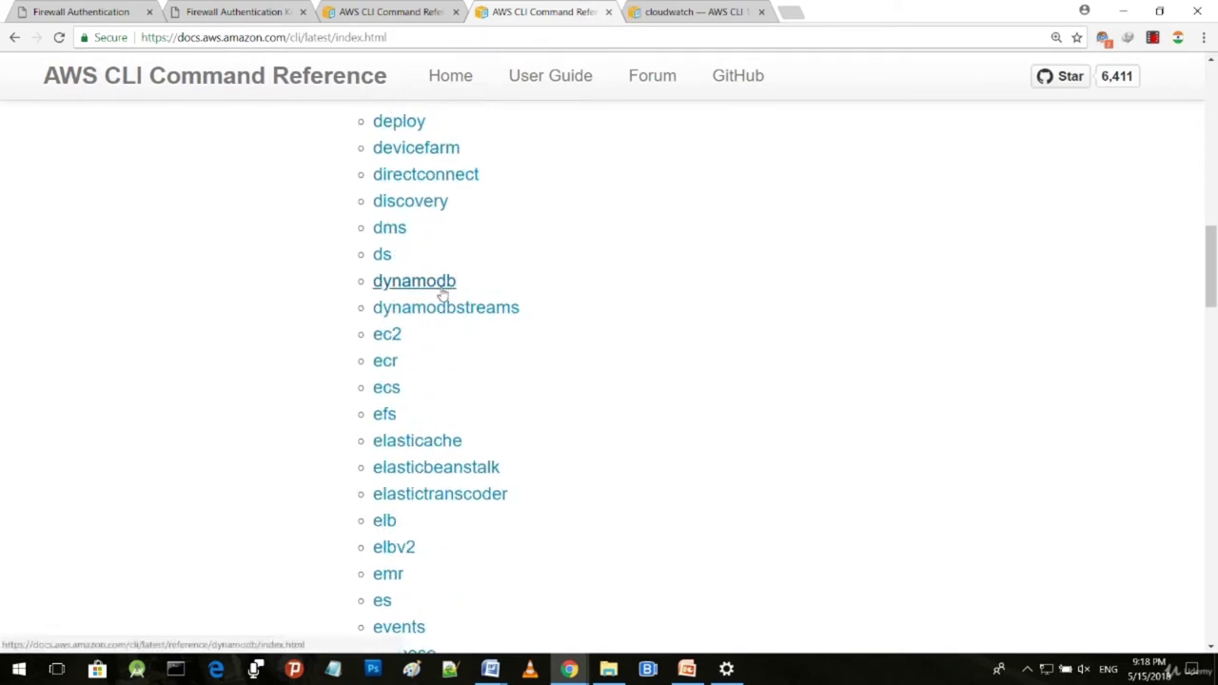
{"action": "scroll", "coordinate": [426, 390], "scroll_direction": "down", "scroll_amount": 1}
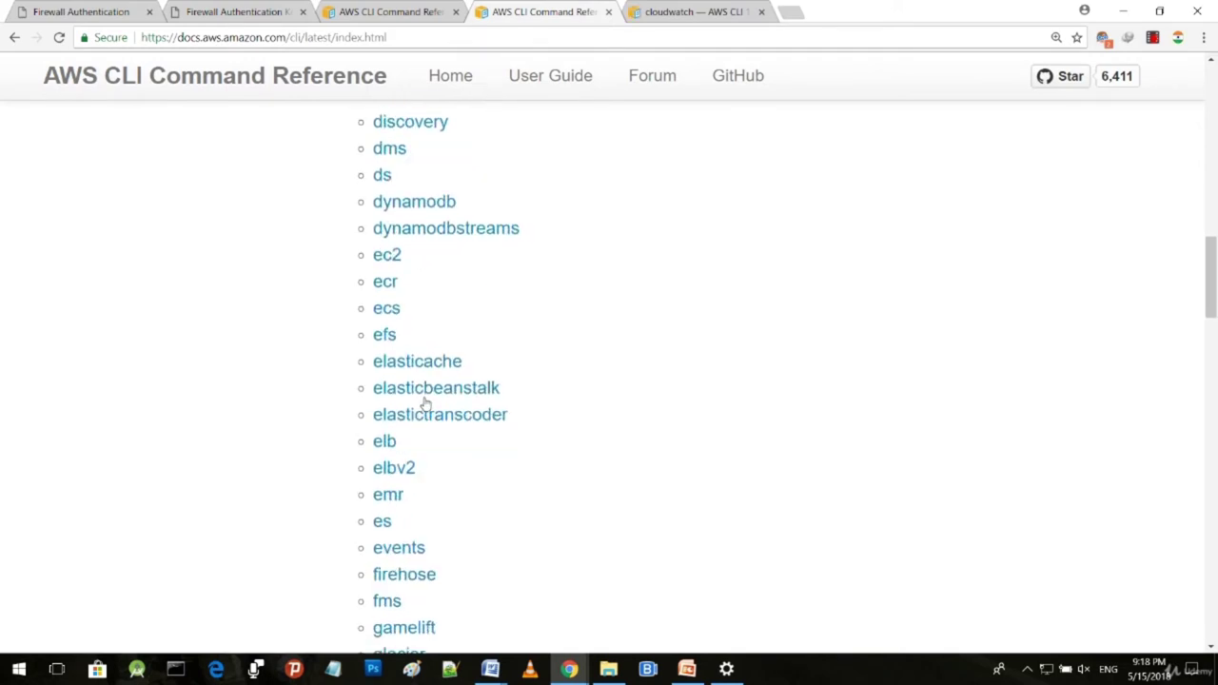
{"action": "scroll", "coordinate": [426, 404], "scroll_direction": "down", "scroll_amount": 3}
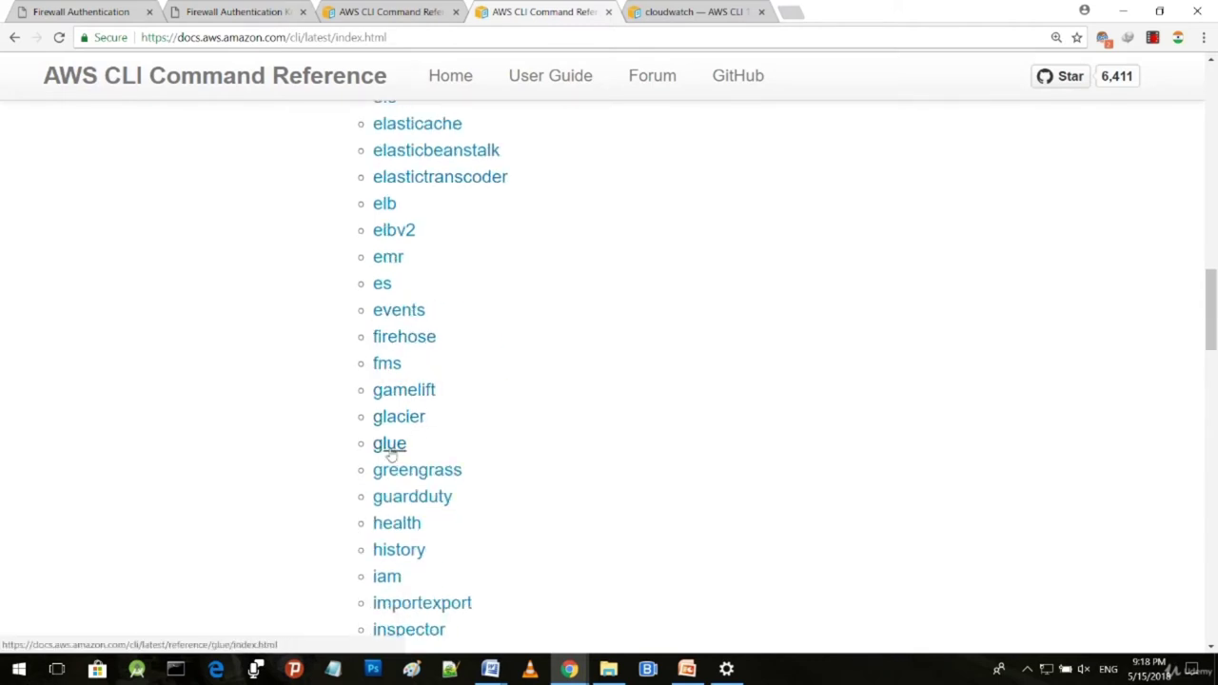
{"action": "scroll", "coordinate": [410, 525], "scroll_direction": "down", "scroll_amount": 1}
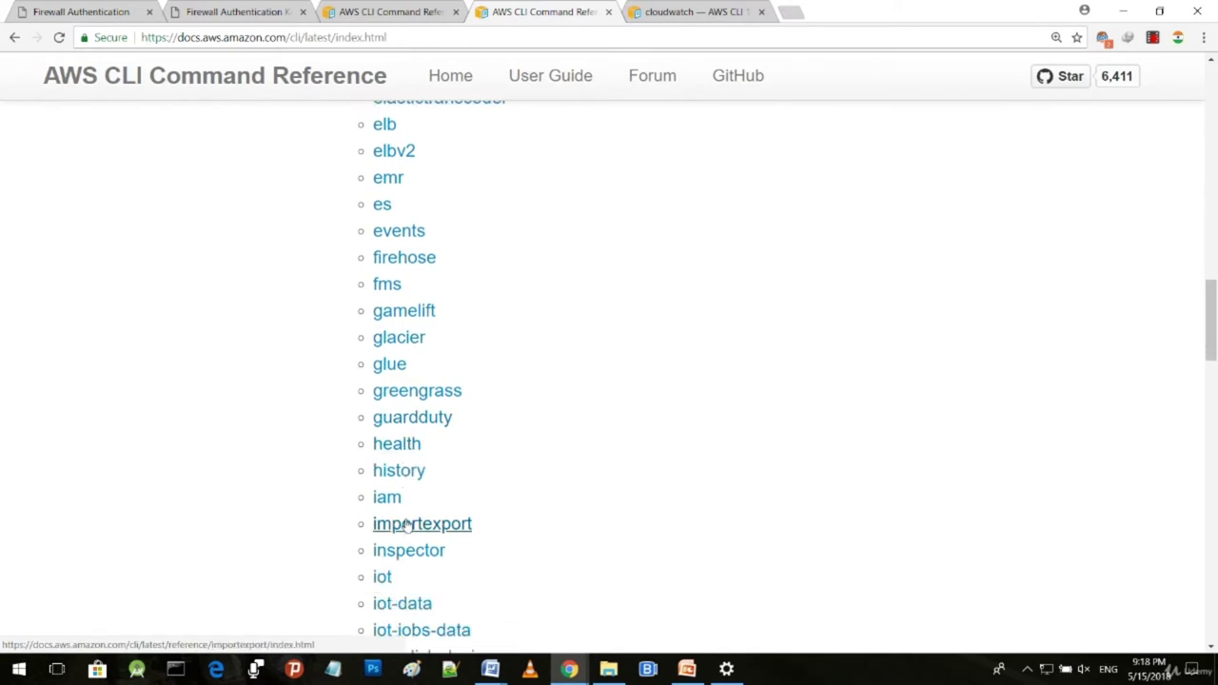
{"action": "scroll", "coordinate": [407, 525], "scroll_direction": "down", "scroll_amount": 5}
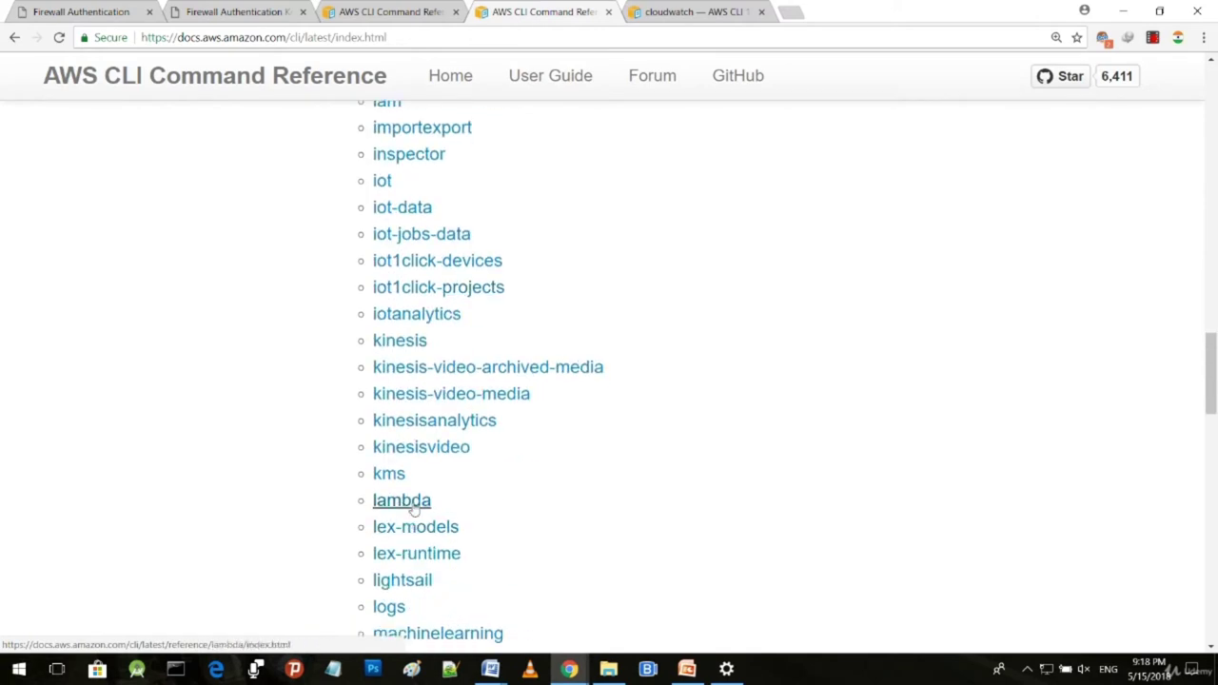
{"action": "right_click", "coordinate": [413, 504]}
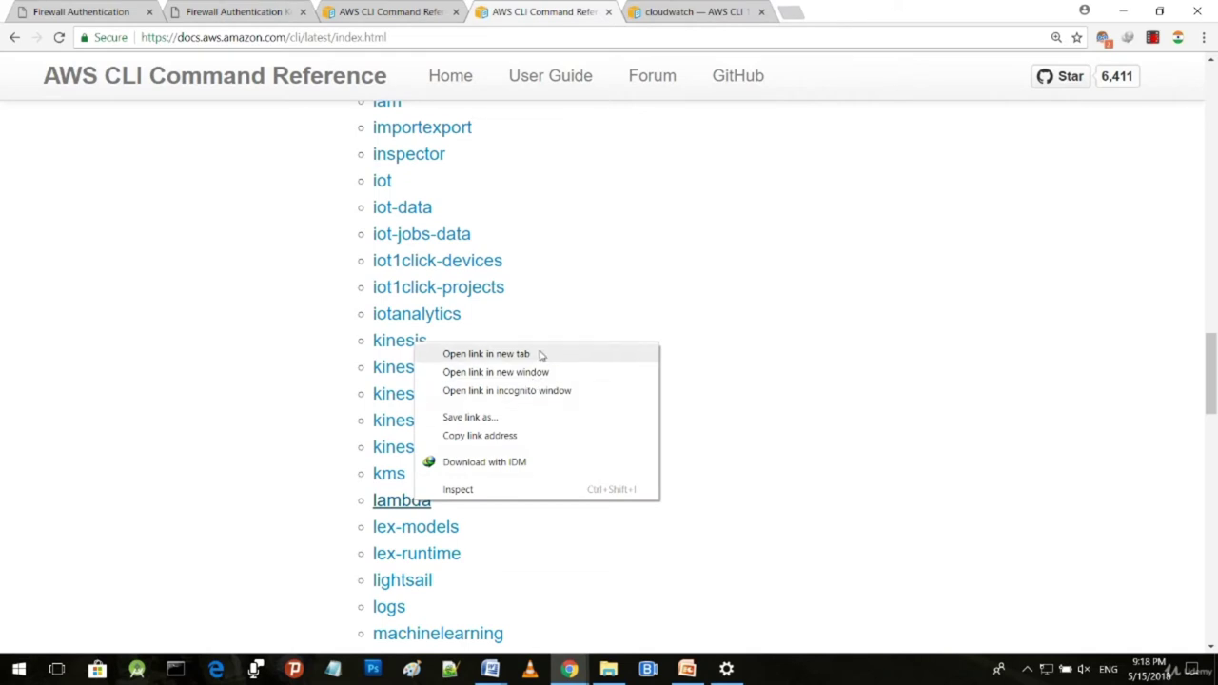
{"action": "left_click", "coordinate": [534, 355]}
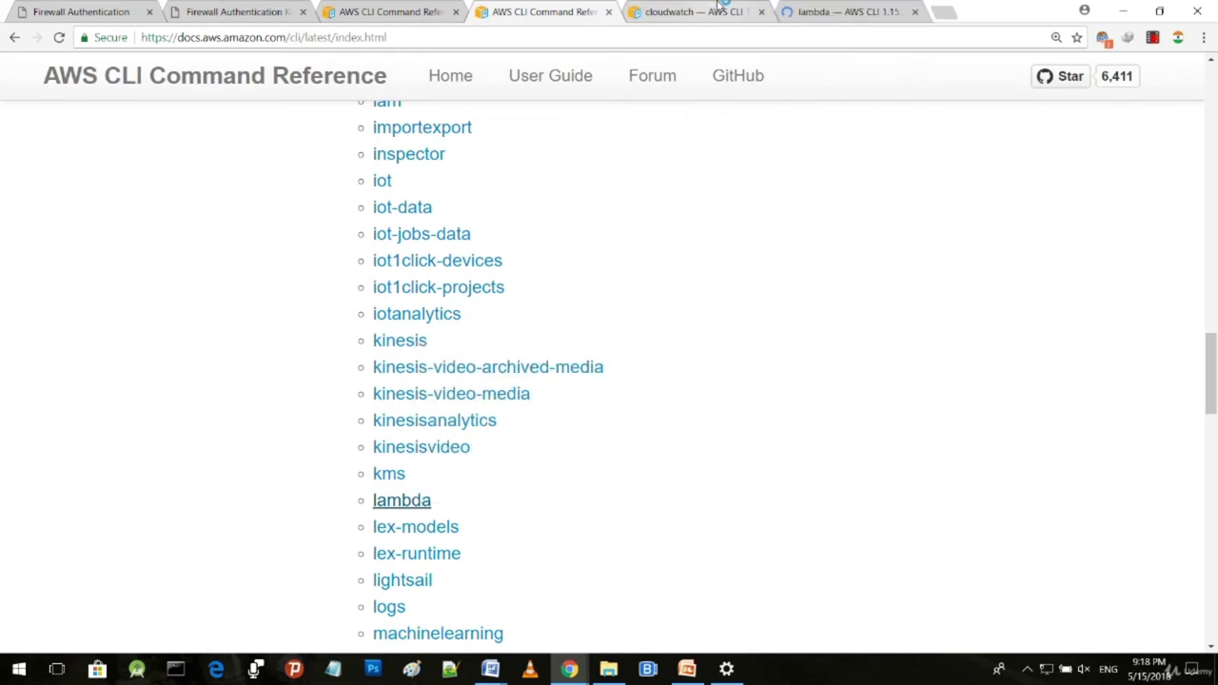
{"action": "left_click", "coordinate": [708, 12]}
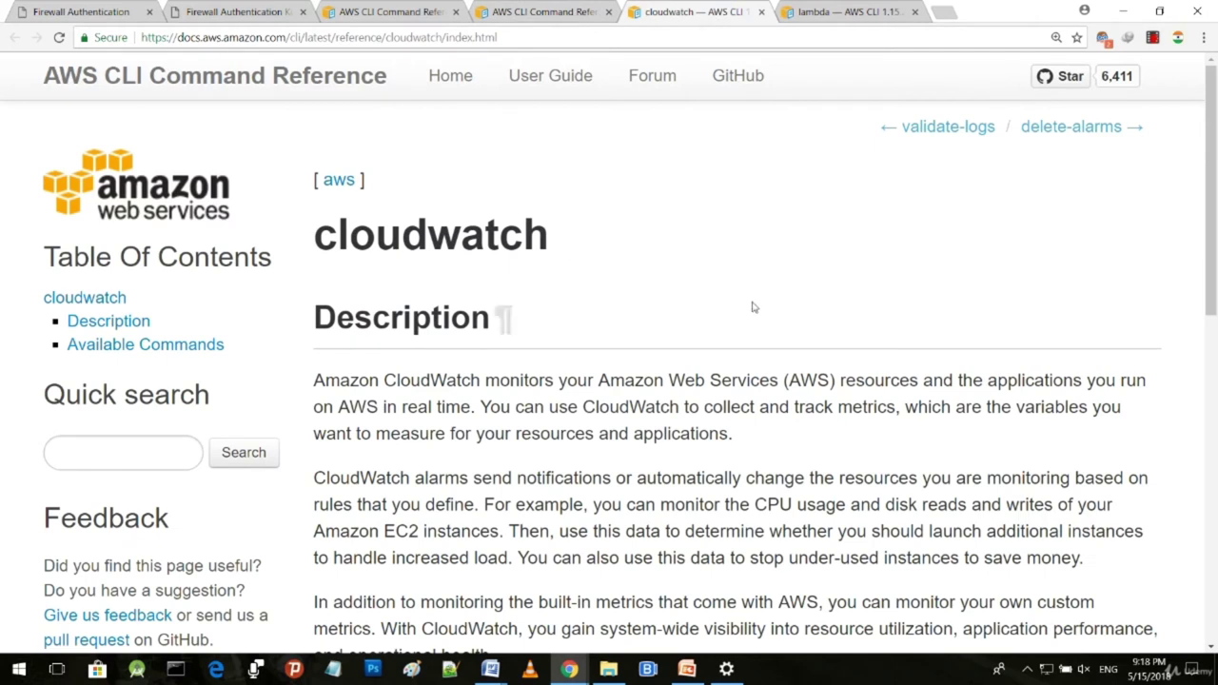
Find describe-alarms in the cloudwatch Available Commands list and open its page
{"action": "scroll", "coordinate": [748, 325], "scroll_direction": "down", "scroll_amount": 1}
{"action": "scroll", "coordinate": [748, 325], "scroll_direction": "down", "scroll_amount": 5}
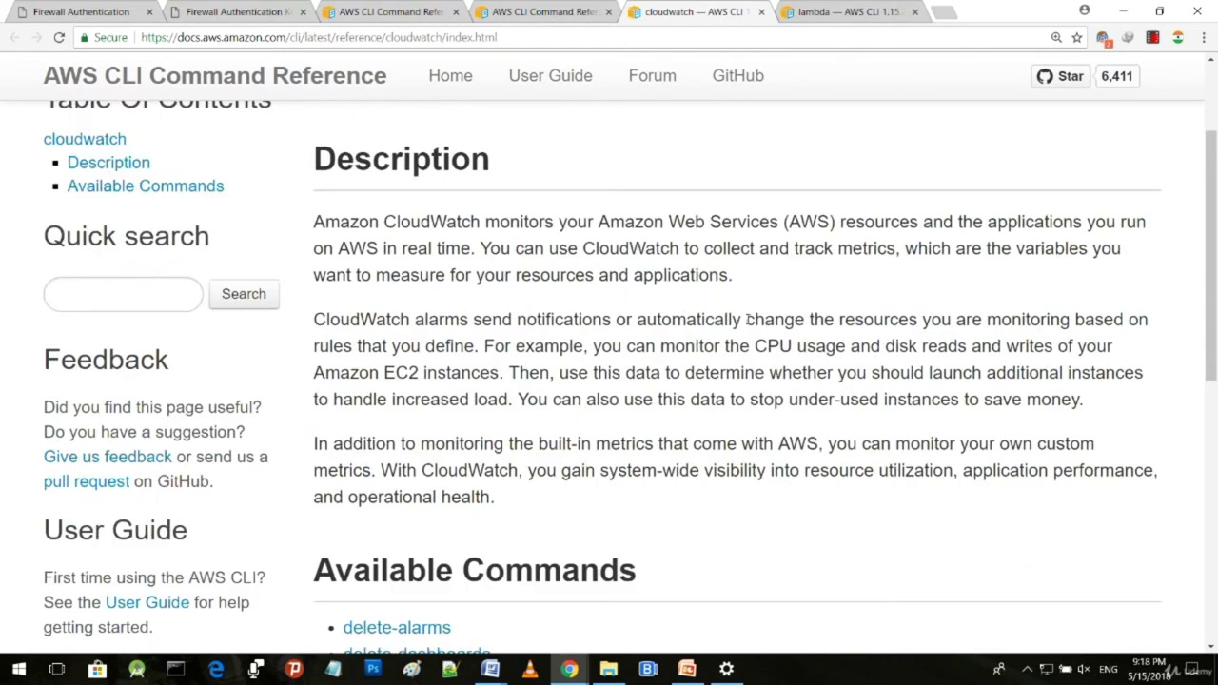
{"action": "scroll", "coordinate": [749, 326], "scroll_direction": "down", "scroll_amount": 1}
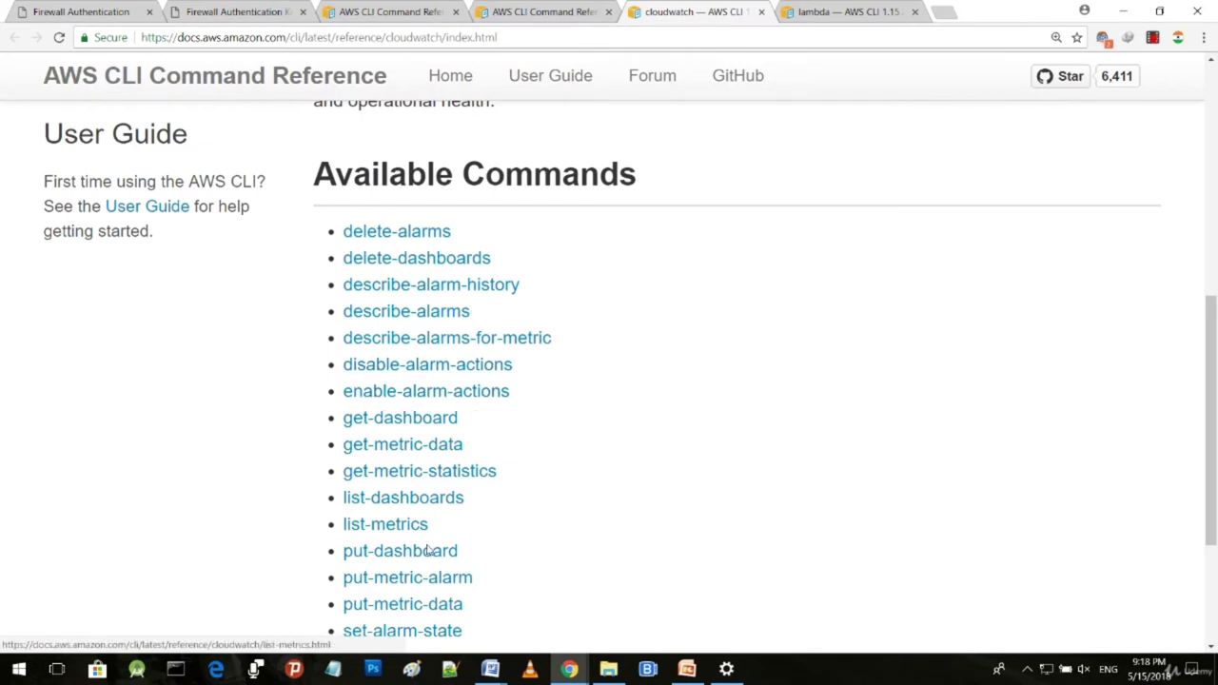
{"action": "scroll", "coordinate": [427, 556], "scroll_direction": "down", "scroll_amount": 2}
{"action": "scroll", "coordinate": [427, 556], "scroll_direction": "up", "scroll_amount": 2}
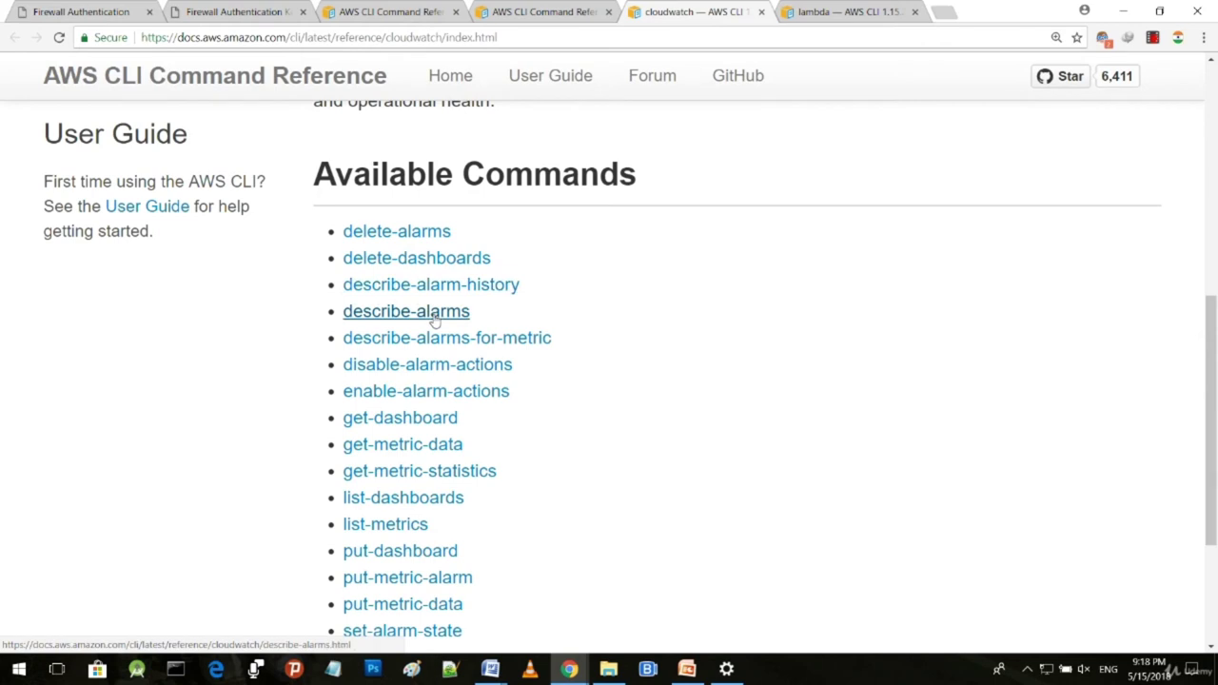
{"action": "left_click", "coordinate": [434, 320]}
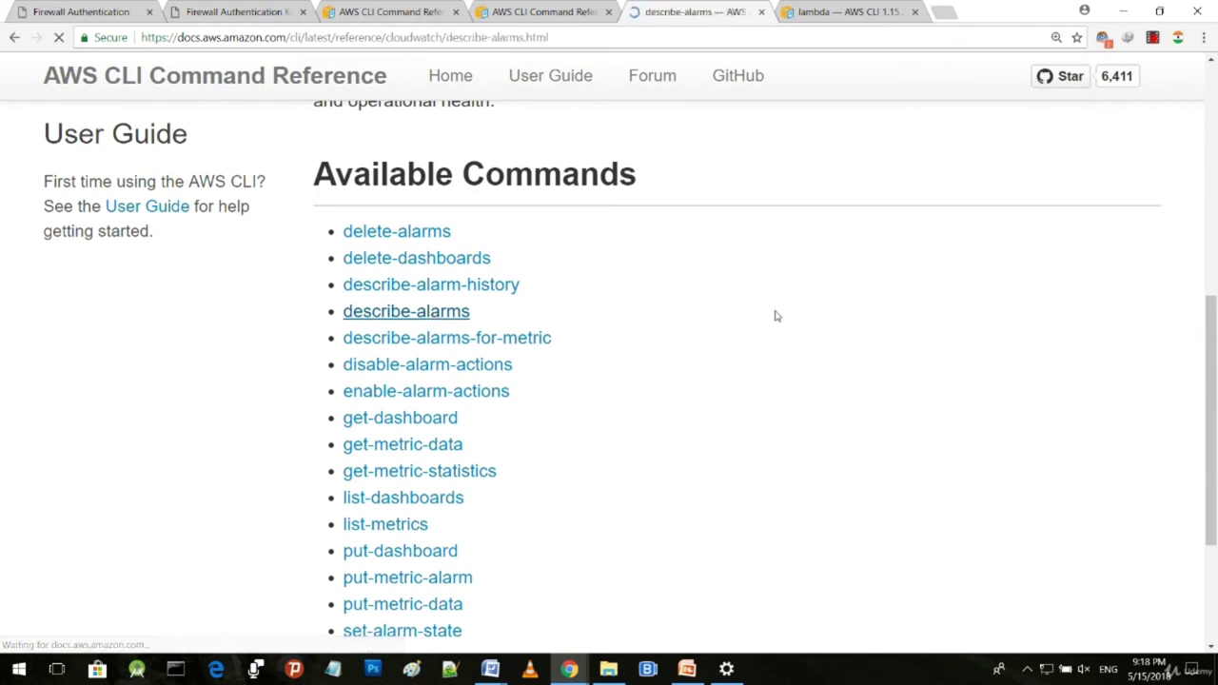
Review the describe-alarms synopsis and its nine option lines, then close that tab
{"action": "scroll", "coordinate": [776, 316], "scroll_direction": "down", "scroll_amount": 6}
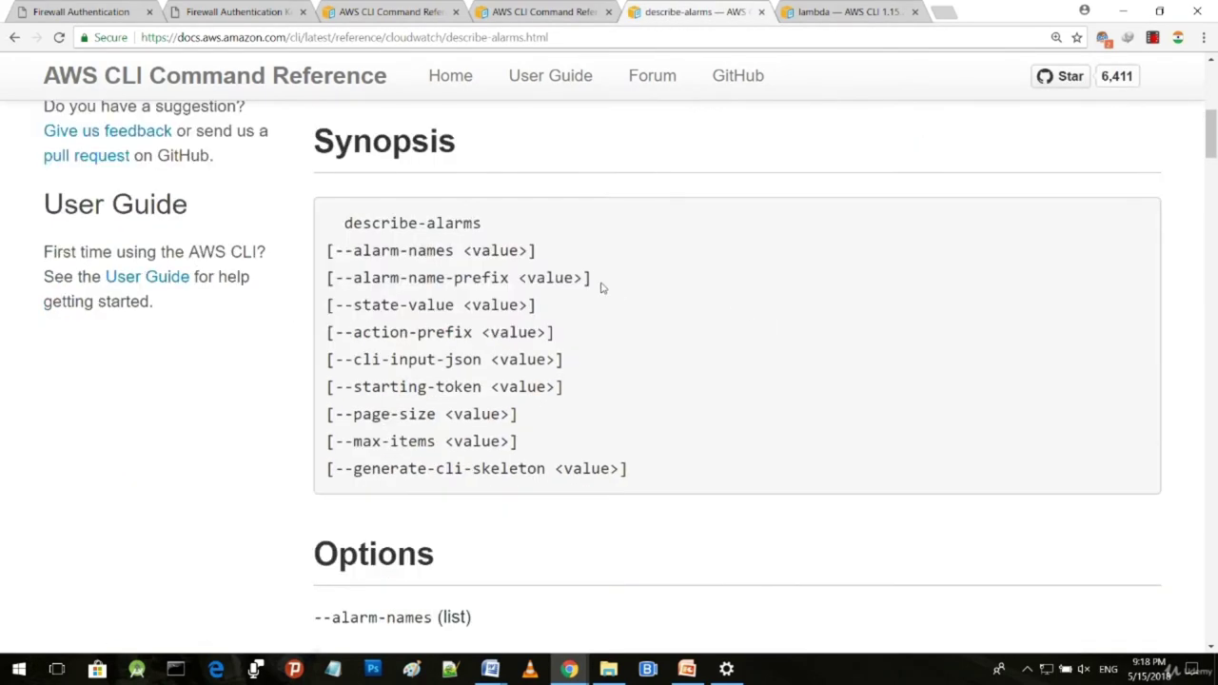
{"action": "left_click_drag", "start_coordinate": [483, 223], "coordinate": [324, 224]}
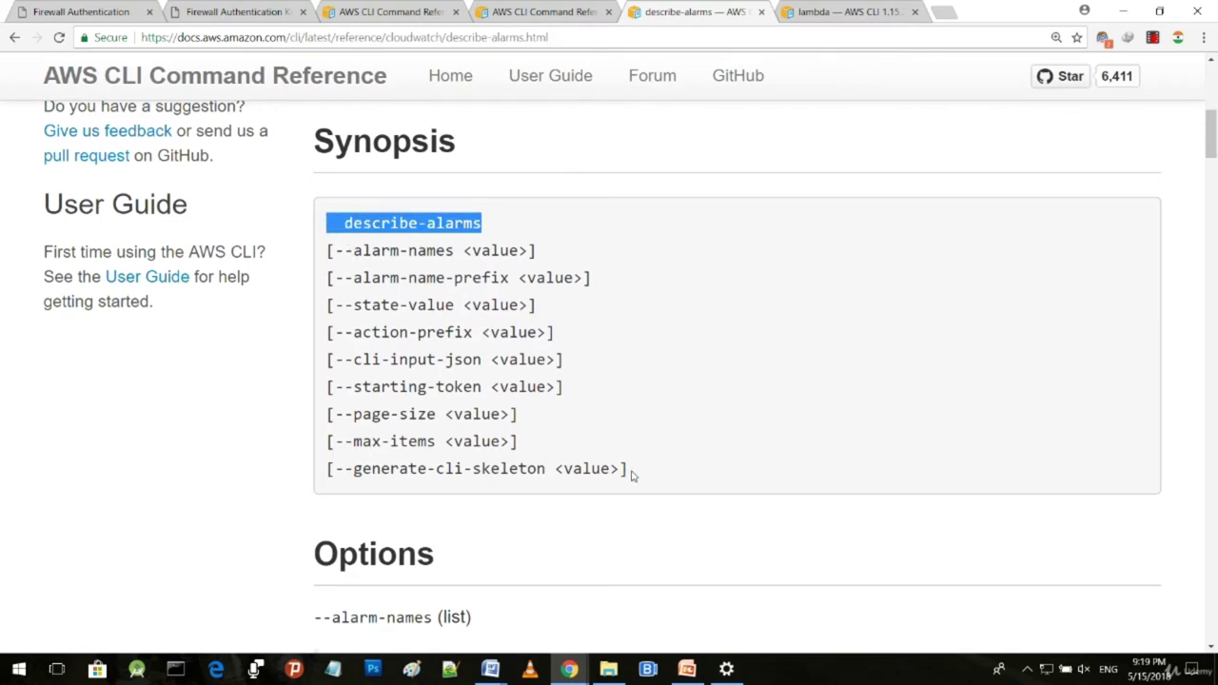
{"action": "left_click_drag", "start_coordinate": [630, 473], "coordinate": [325, 245]}
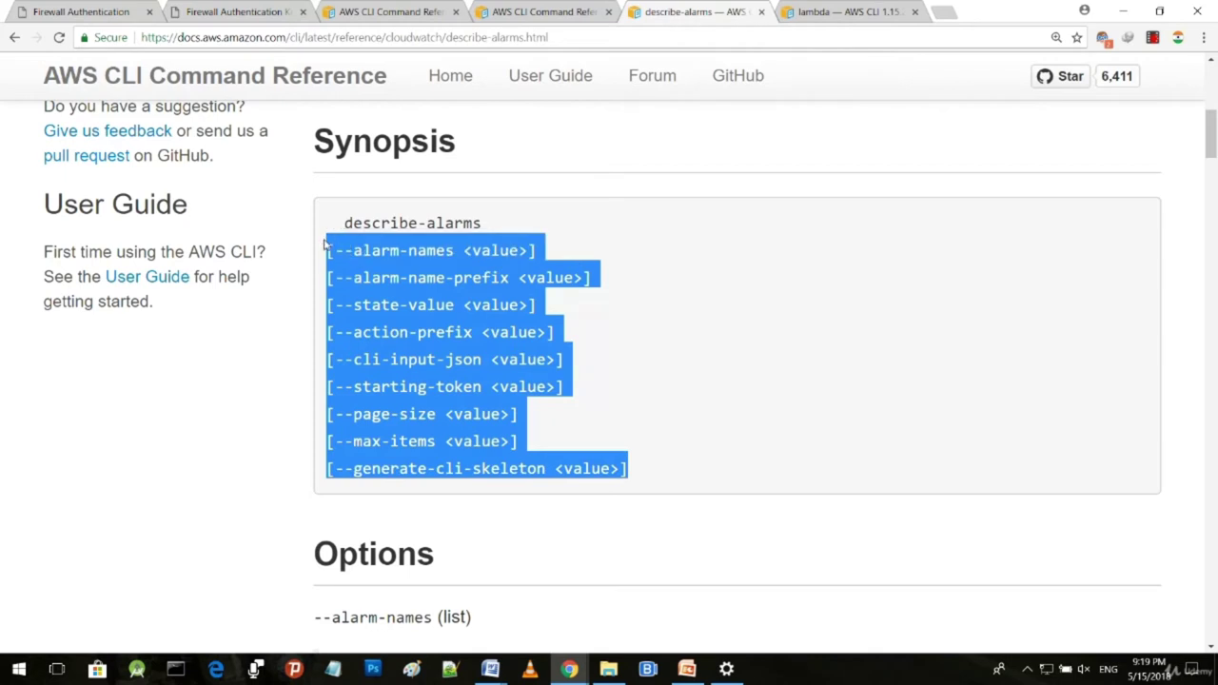
{"action": "left_click", "coordinate": [809, 349]}
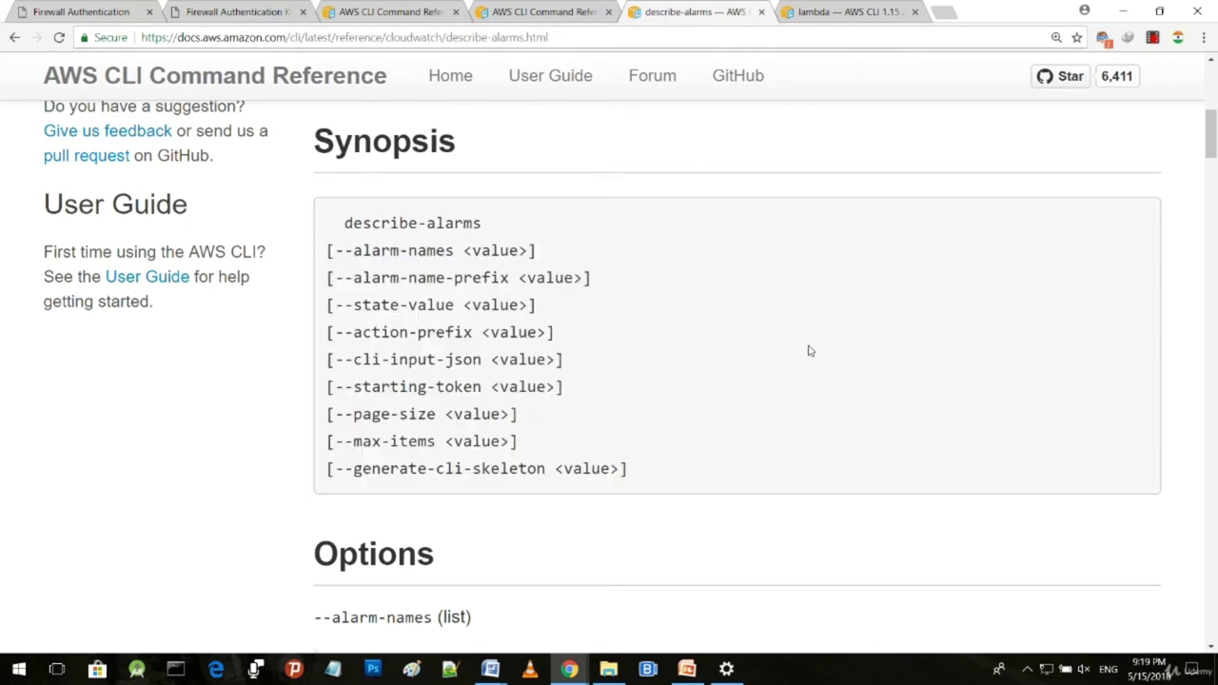
{"action": "scroll", "coordinate": [808, 352], "scroll_direction": "down", "scroll_amount": 3}
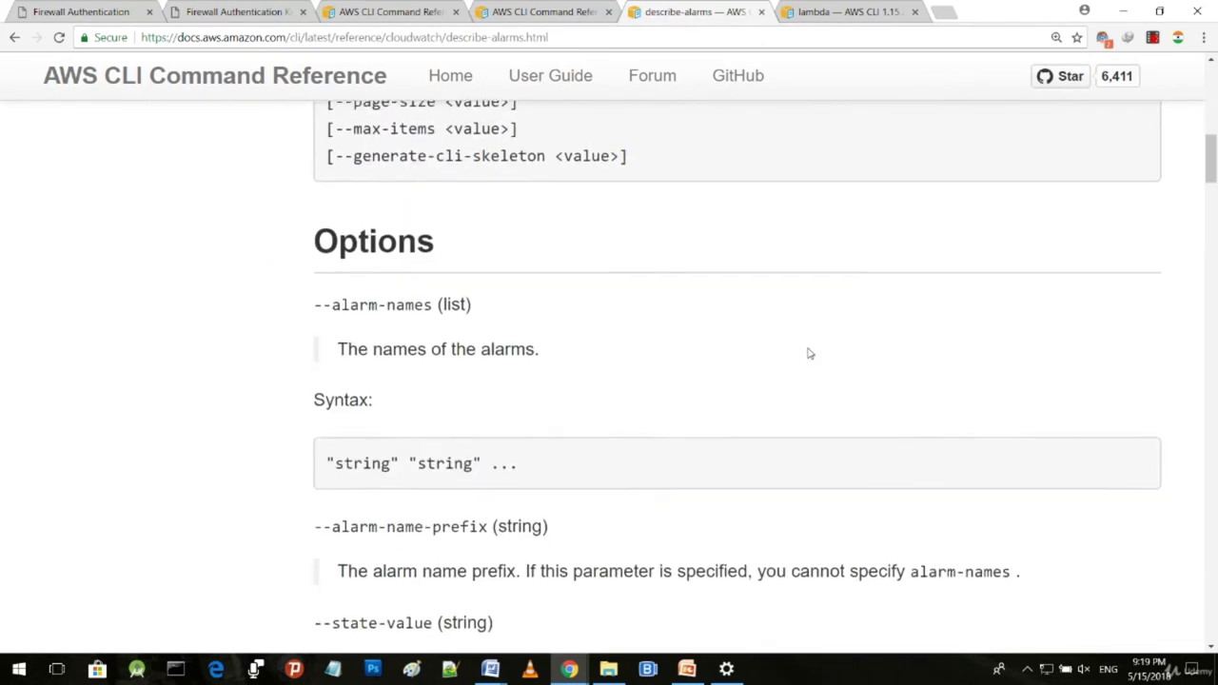
{"action": "scroll", "coordinate": [809, 353], "scroll_direction": "down", "scroll_amount": 2}
{"action": "scroll", "coordinate": [809, 353], "scroll_direction": "down", "scroll_amount": 2}
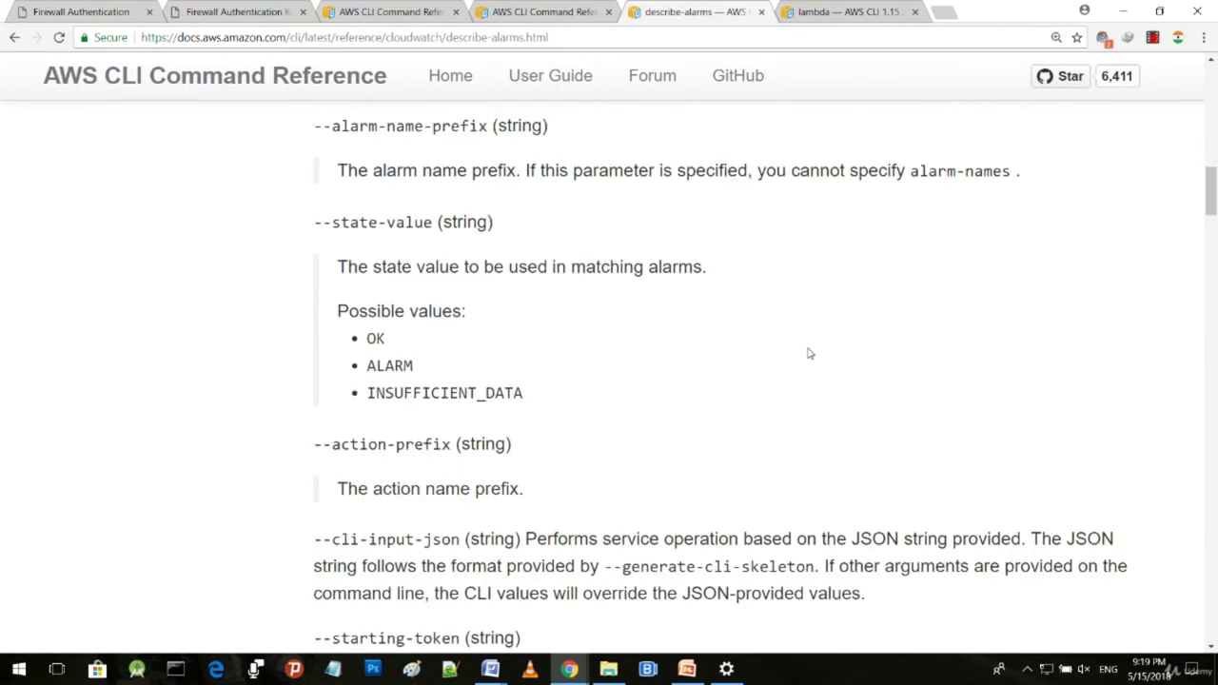
{"action": "left_click", "coordinate": [762, 12]}
Find create-function in the Lambda Available Commands list and open its reference page
{"action": "scroll", "coordinate": [676, 308], "scroll_direction": "down", "scroll_amount": 3}
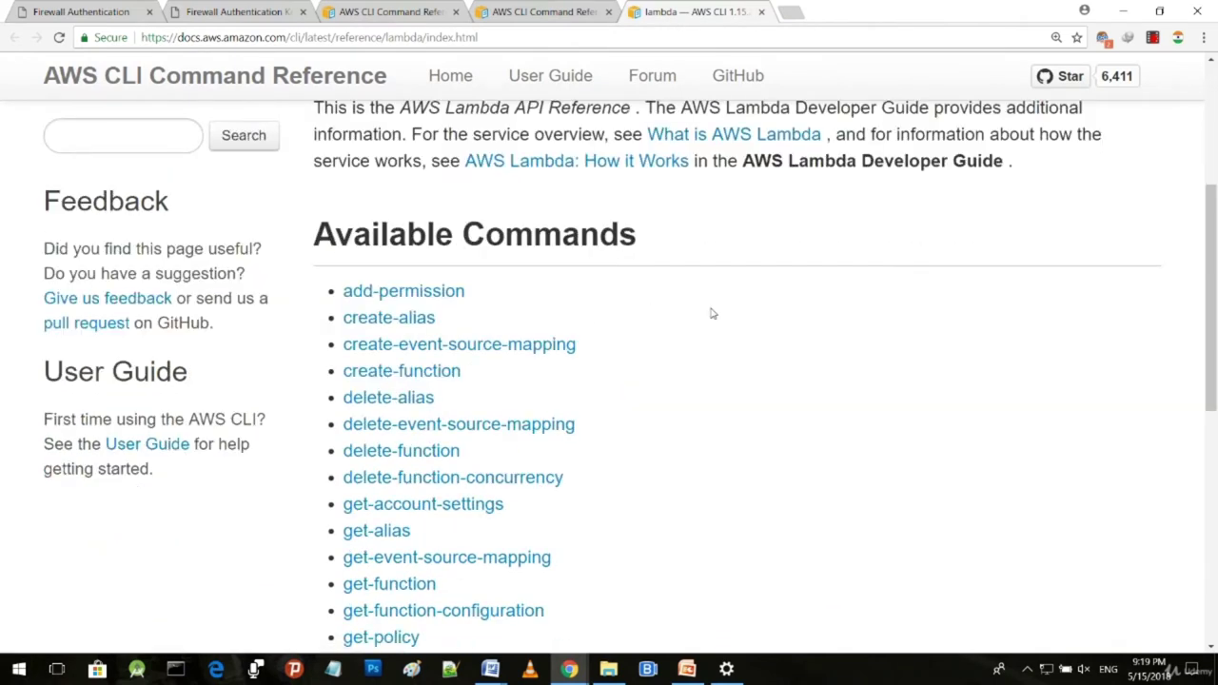
{"action": "scroll", "coordinate": [807, 347], "scroll_direction": "down", "scroll_amount": 2}
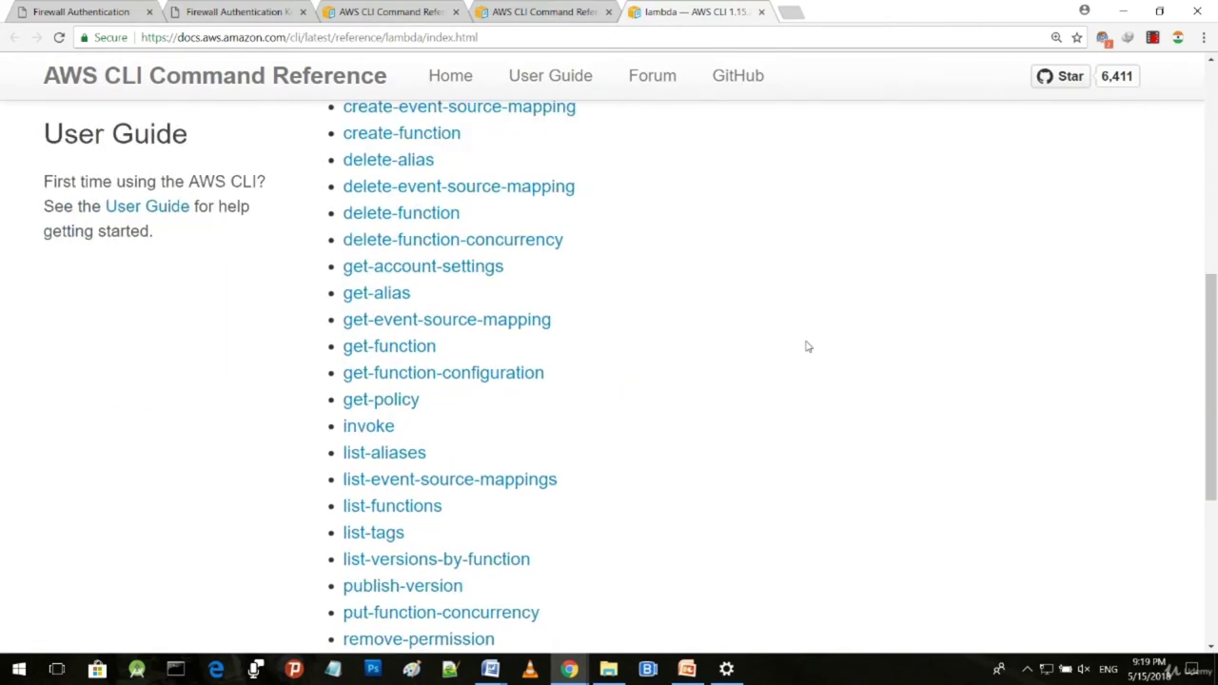
{"action": "scroll", "coordinate": [807, 346], "scroll_direction": "down", "scroll_amount": 3}
{"action": "scroll", "coordinate": [807, 346], "scroll_direction": "up", "scroll_amount": 5}
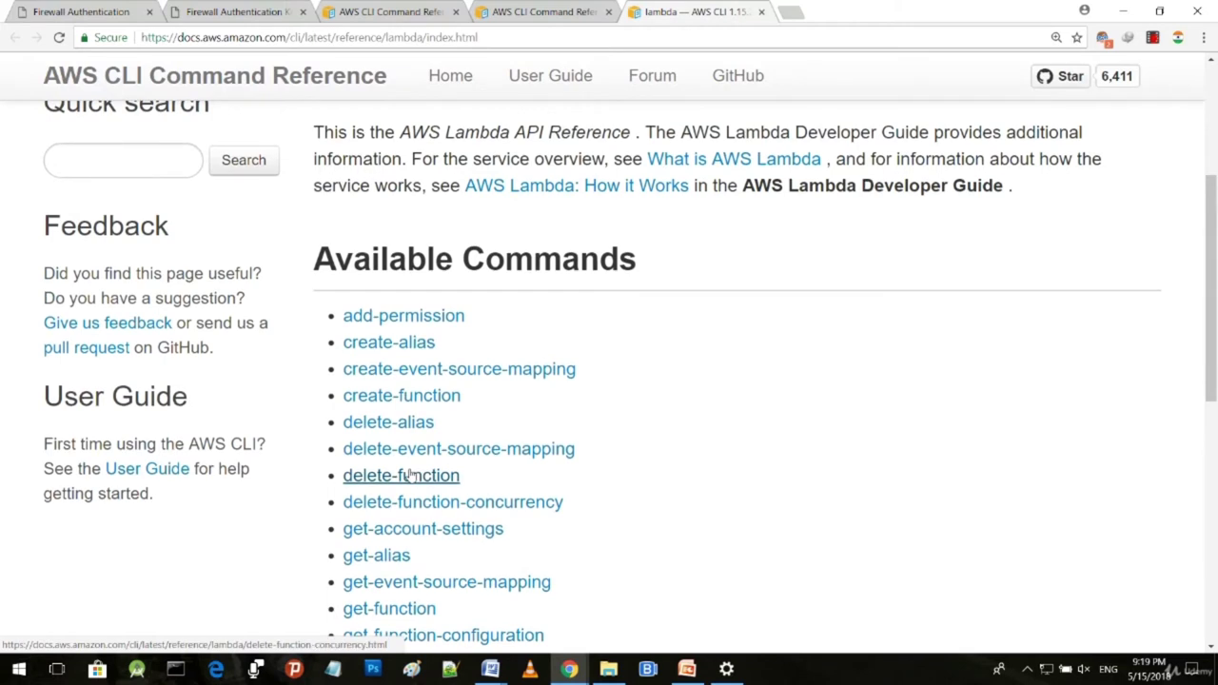
{"action": "scroll", "coordinate": [407, 481], "scroll_direction": "down", "scroll_amount": 1}
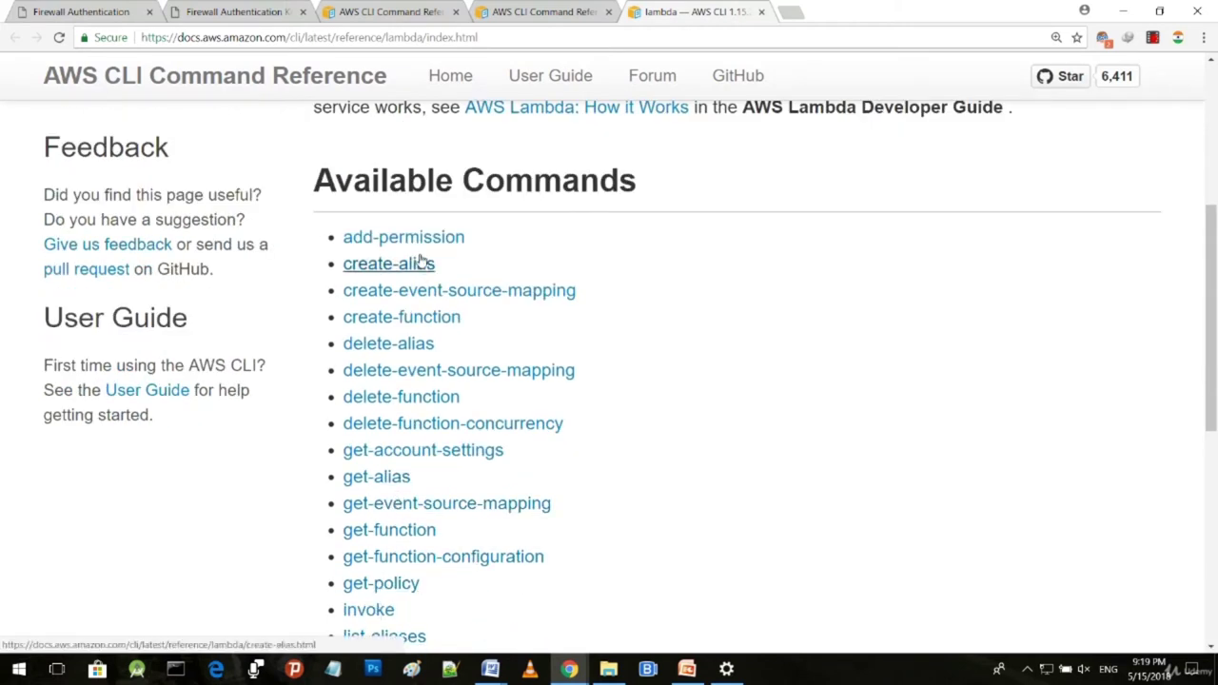
{"action": "left_click", "coordinate": [415, 325]}
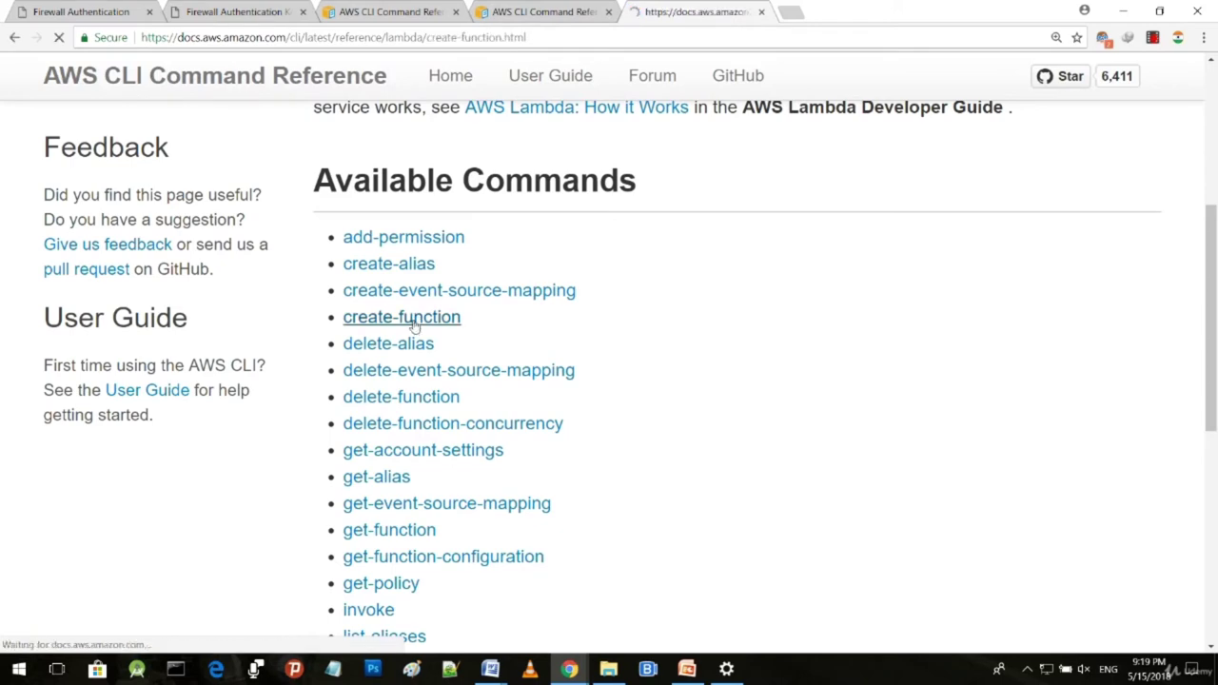
Highlight the create-function synopsis parameters: function-name, runtime, role and handler with their placeholders
{"action": "scroll", "coordinate": [466, 301], "scroll_direction": "down", "scroll_amount": 5}
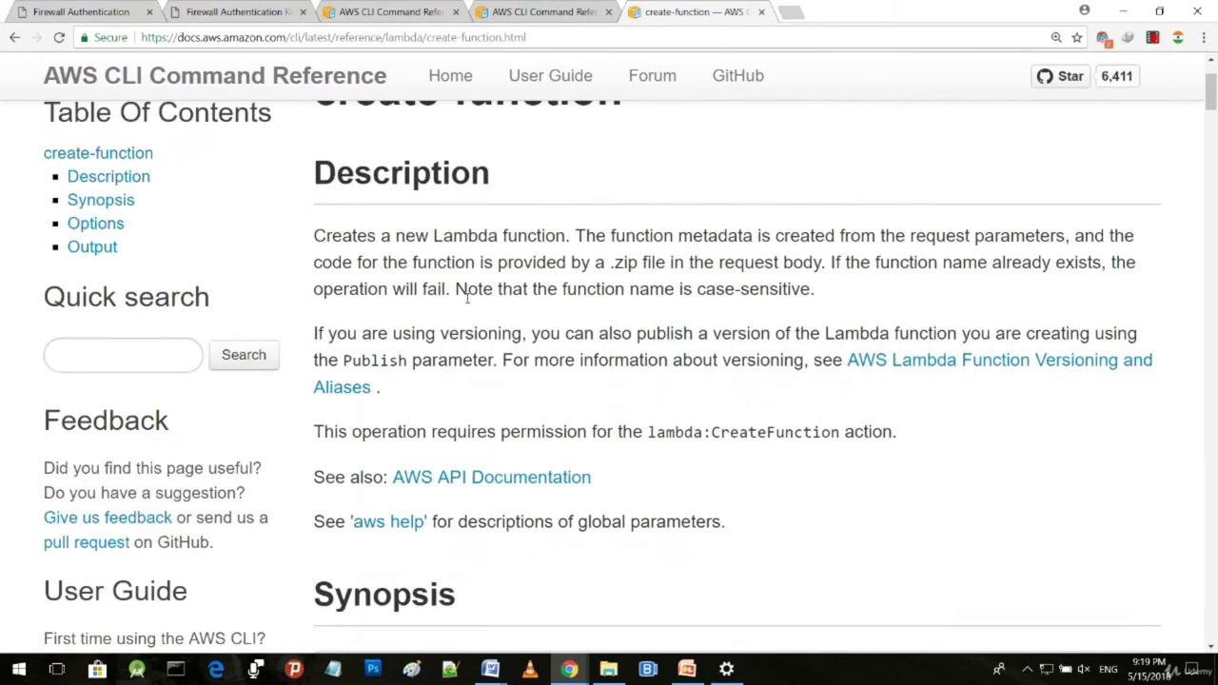
{"action": "scroll", "coordinate": [456, 350], "scroll_direction": "down", "scroll_amount": 2}
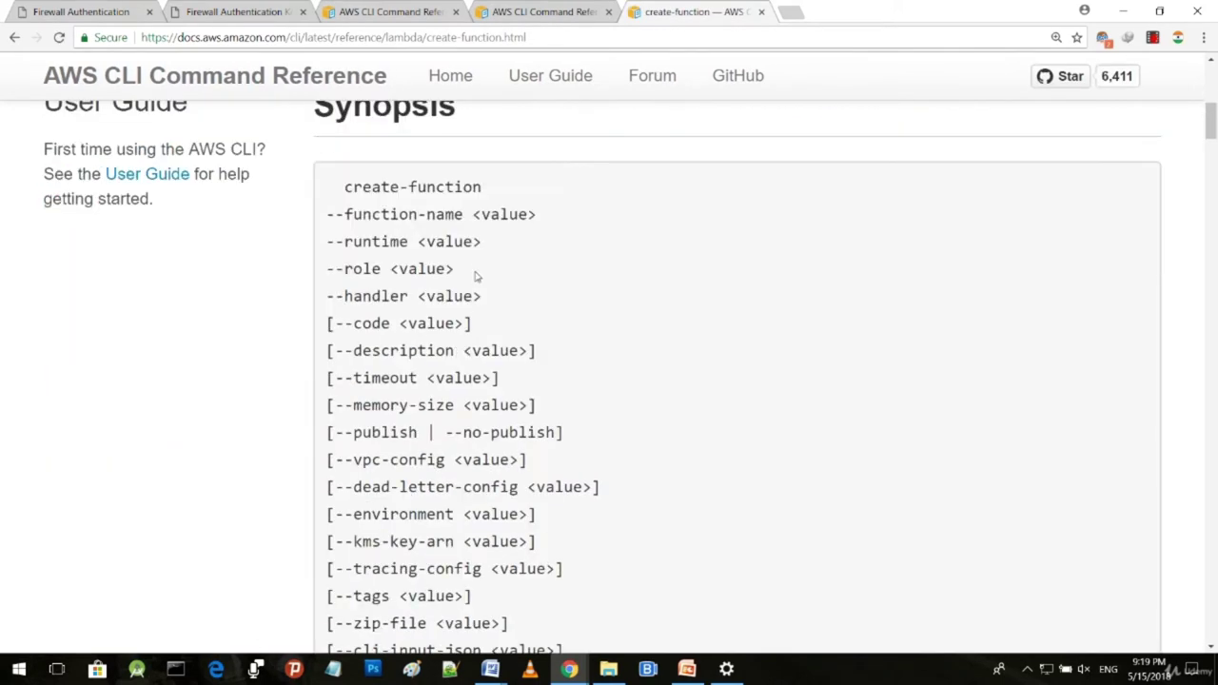
{"action": "left_click_drag", "start_coordinate": [343, 188], "coordinate": [490, 191]}
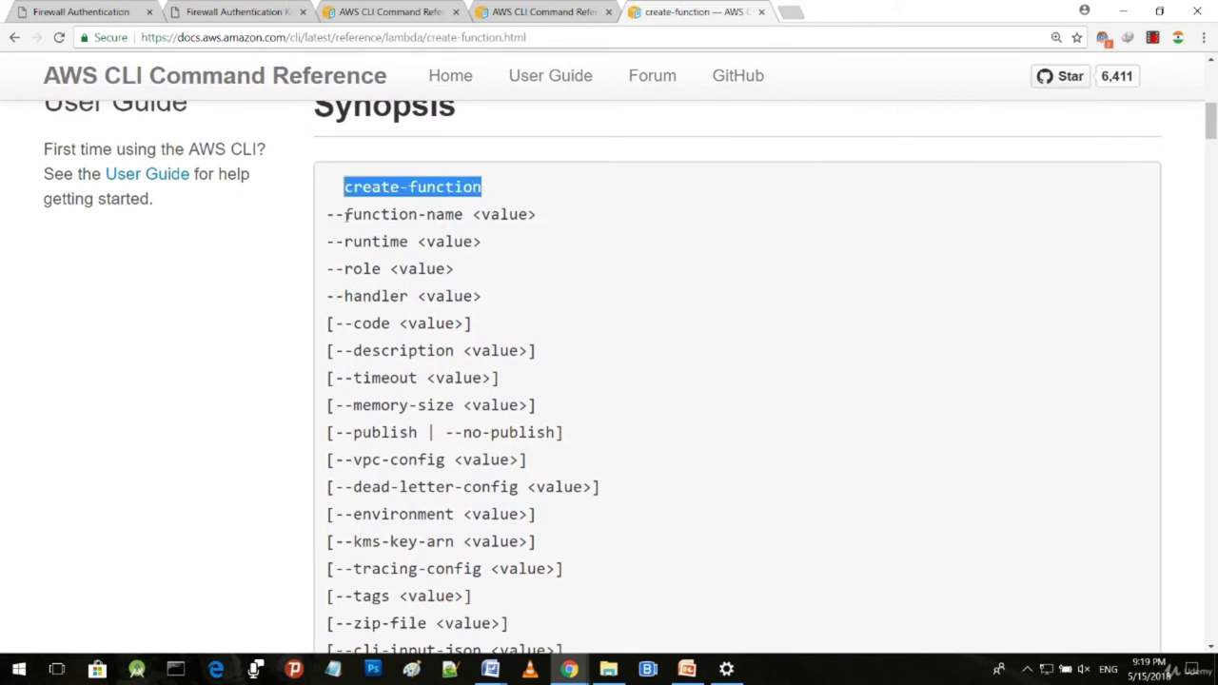
{"action": "left_click_drag", "start_coordinate": [346, 215], "coordinate": [543, 222]}
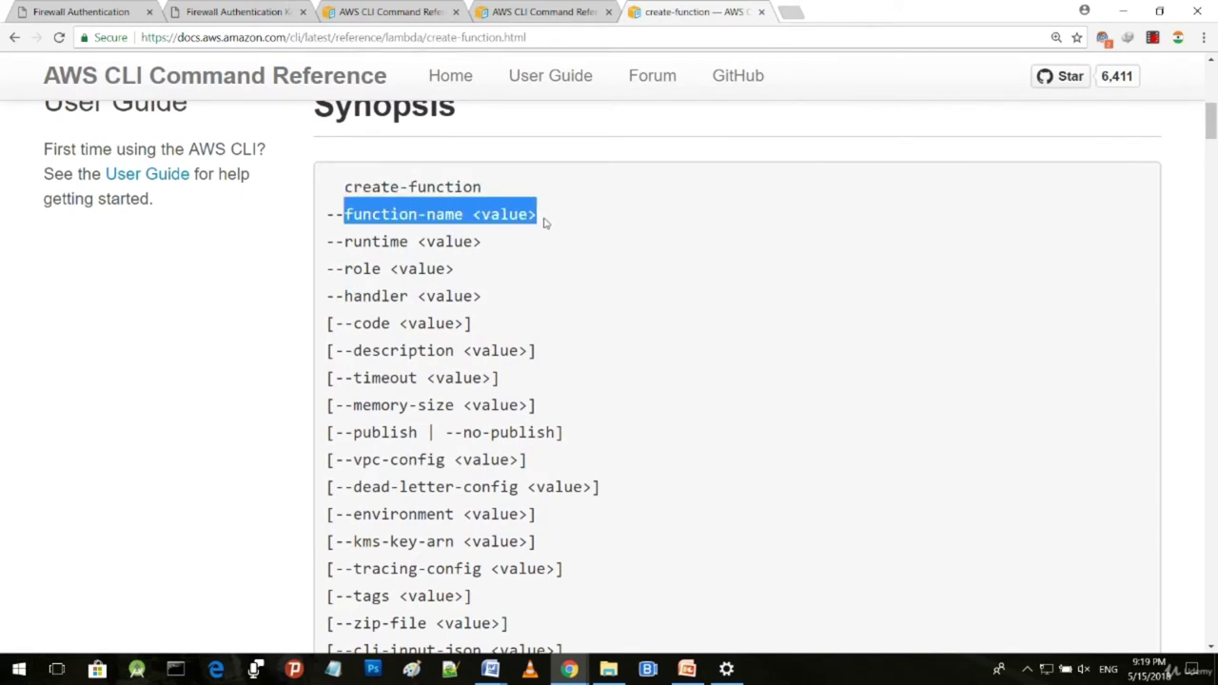
{"action": "left_click", "coordinate": [491, 248]}
{"action": "left_click_drag", "start_coordinate": [465, 213], "coordinate": [342, 211]}
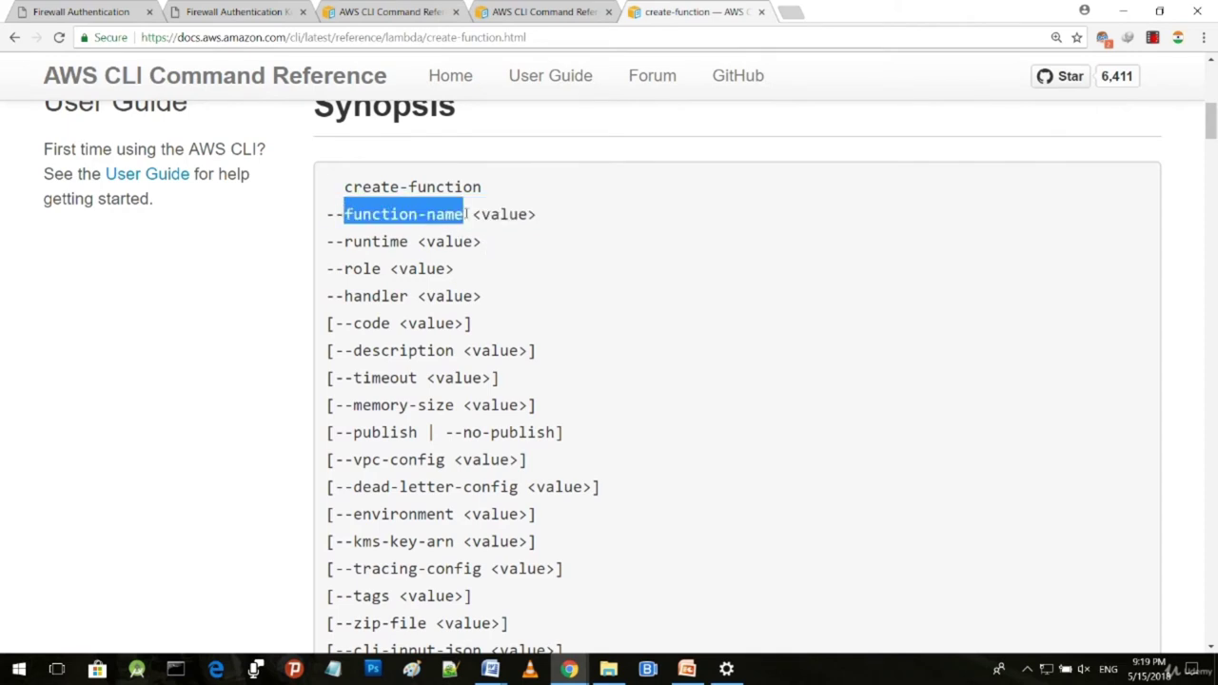
{"action": "left_click_drag", "start_coordinate": [482, 214], "coordinate": [537, 215]}
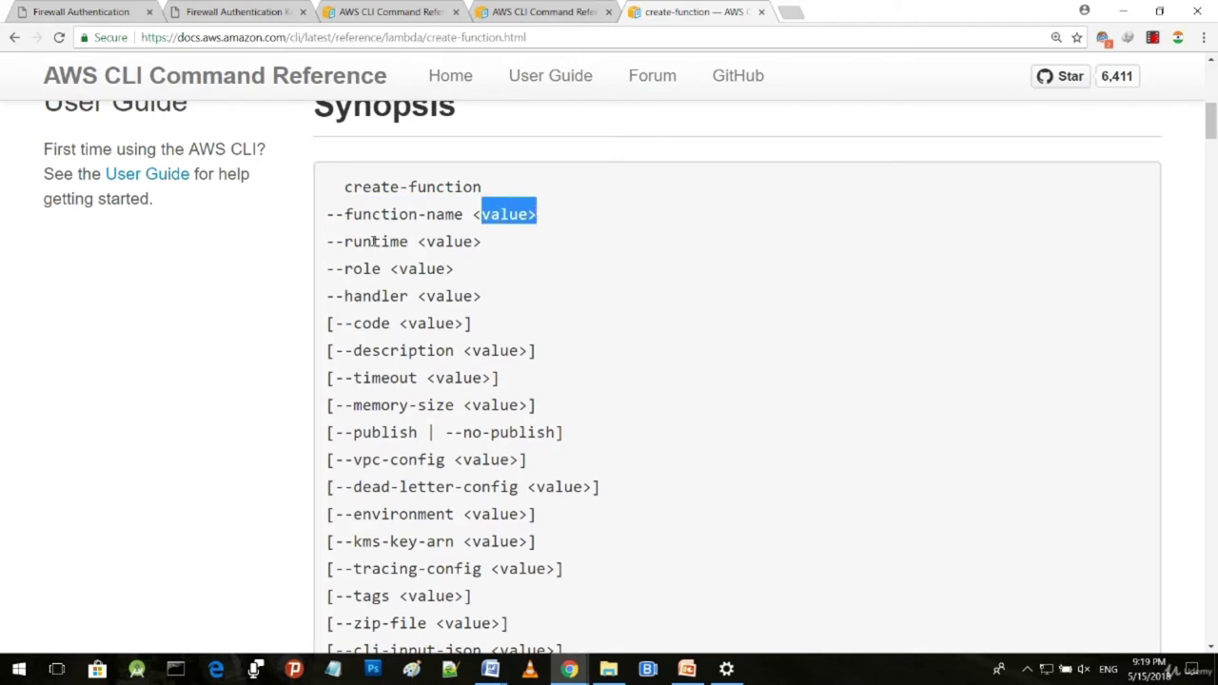
{"action": "left_click_drag", "start_coordinate": [345, 243], "coordinate": [398, 245]}
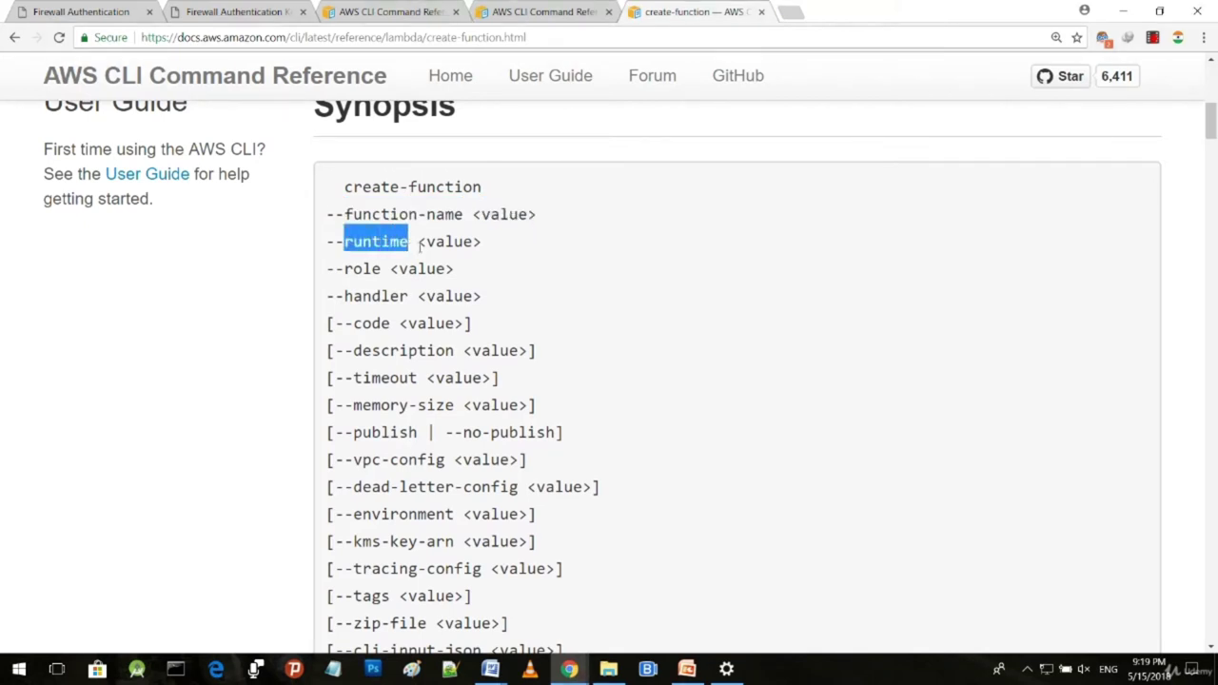
{"action": "left_click_drag", "start_coordinate": [418, 243], "coordinate": [481, 244]}
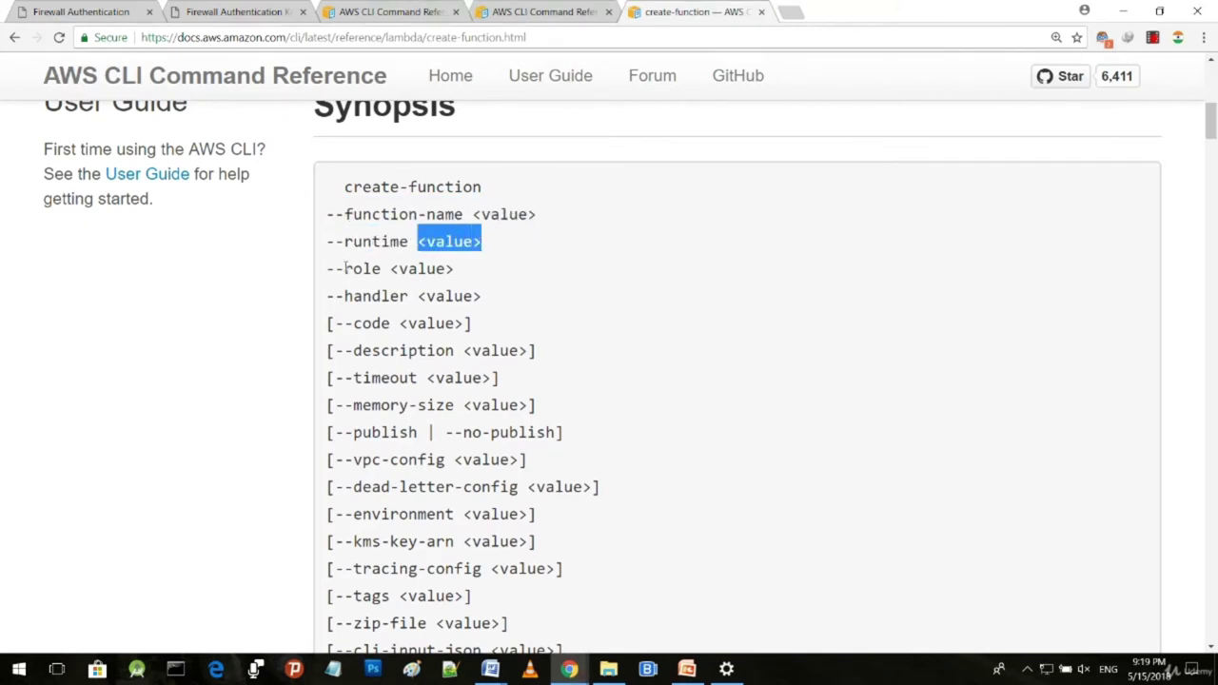
{"action": "left_click_drag", "start_coordinate": [344, 269], "coordinate": [444, 271]}
{"action": "left_click_drag", "start_coordinate": [345, 296], "coordinate": [478, 299]}
Scroll through the create-function Options, then switch to the PowerPoint slide with the command template
{"action": "scroll", "coordinate": [403, 328], "scroll_direction": "down", "scroll_amount": 2}
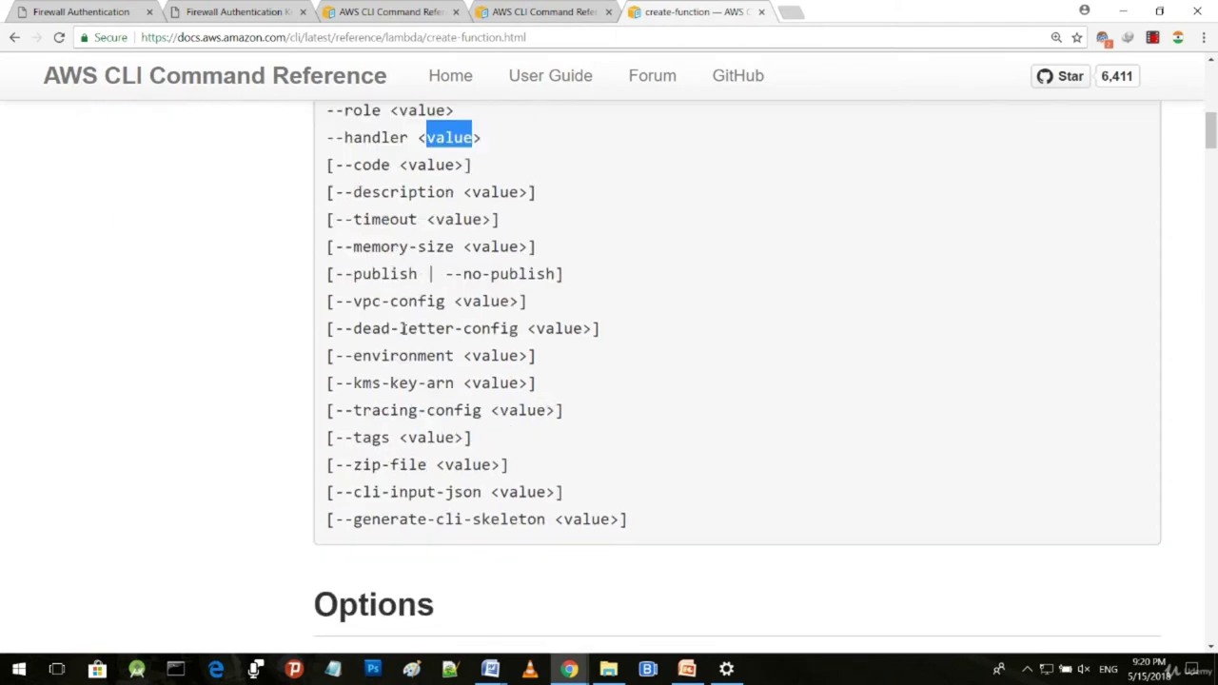
{"action": "scroll", "coordinate": [641, 482], "scroll_direction": "down", "scroll_amount": 2}
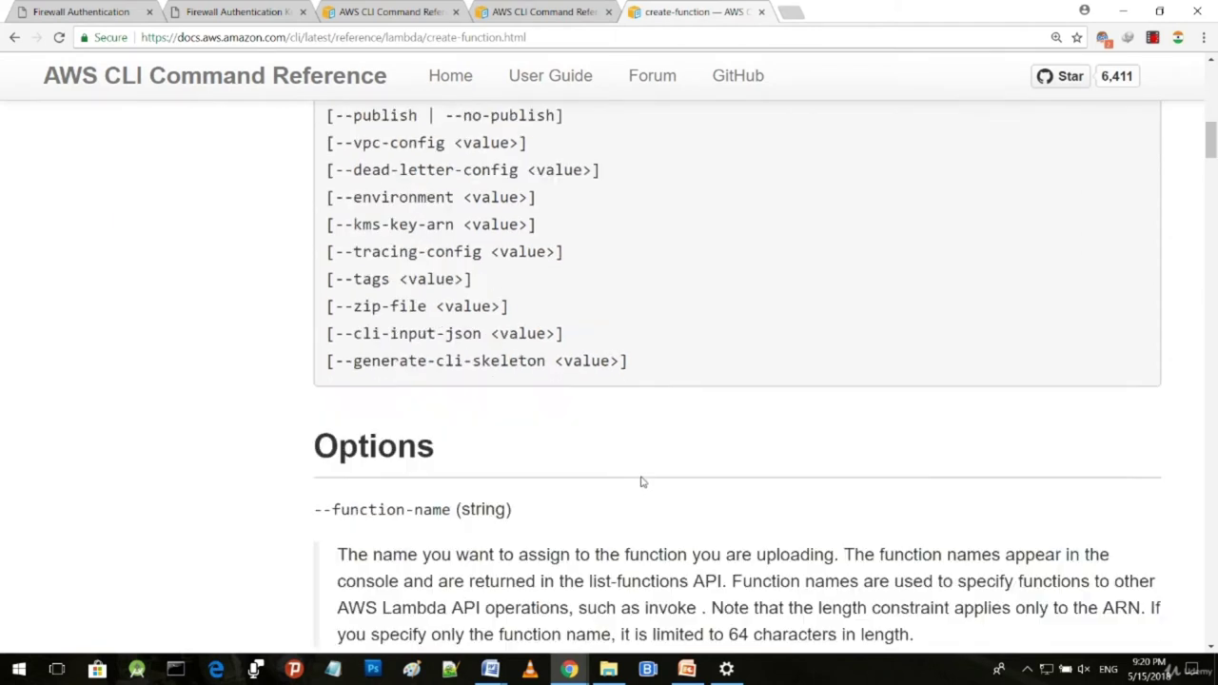
{"action": "scroll", "coordinate": [641, 482], "scroll_direction": "down", "scroll_amount": 5}
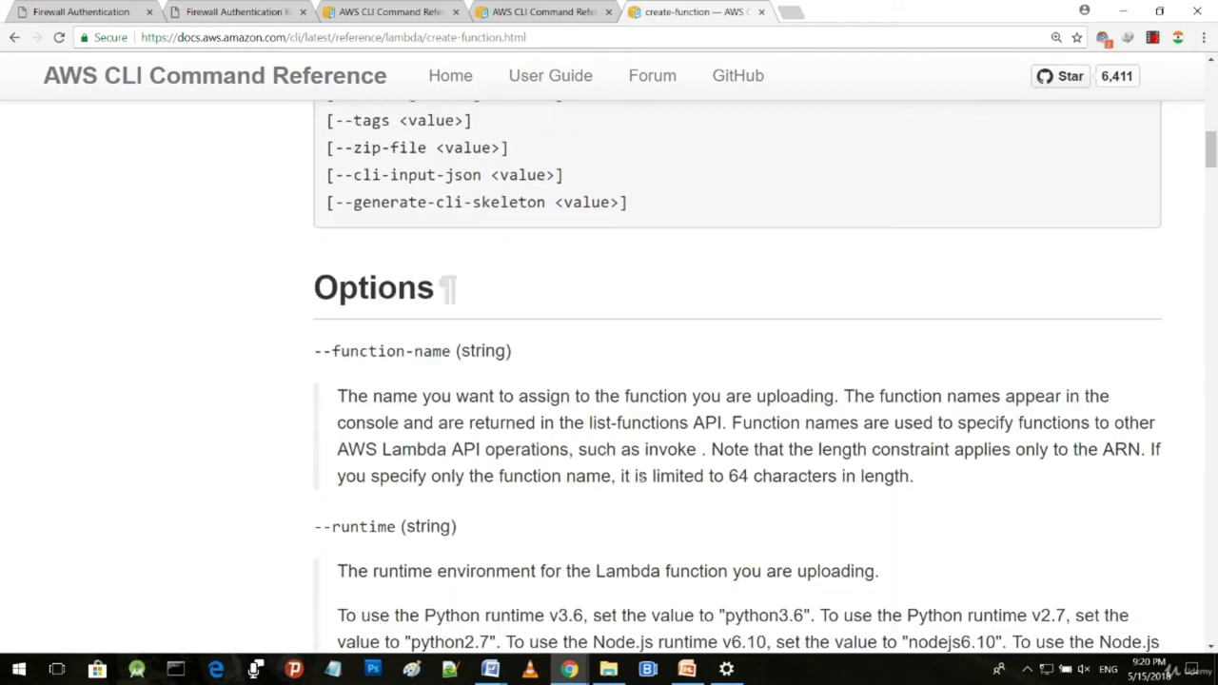
{"action": "scroll", "coordinate": [641, 483], "scroll_direction": "down", "scroll_amount": 9}
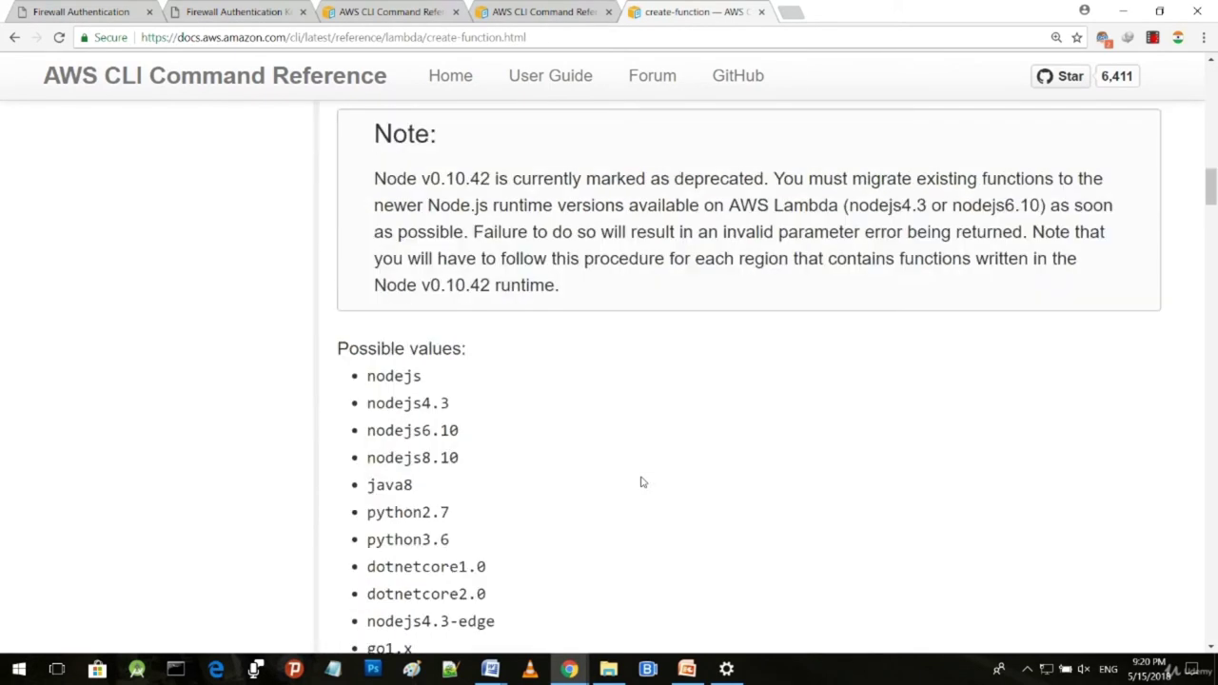
{"action": "scroll", "coordinate": [641, 483], "scroll_direction": "down", "scroll_amount": 12}
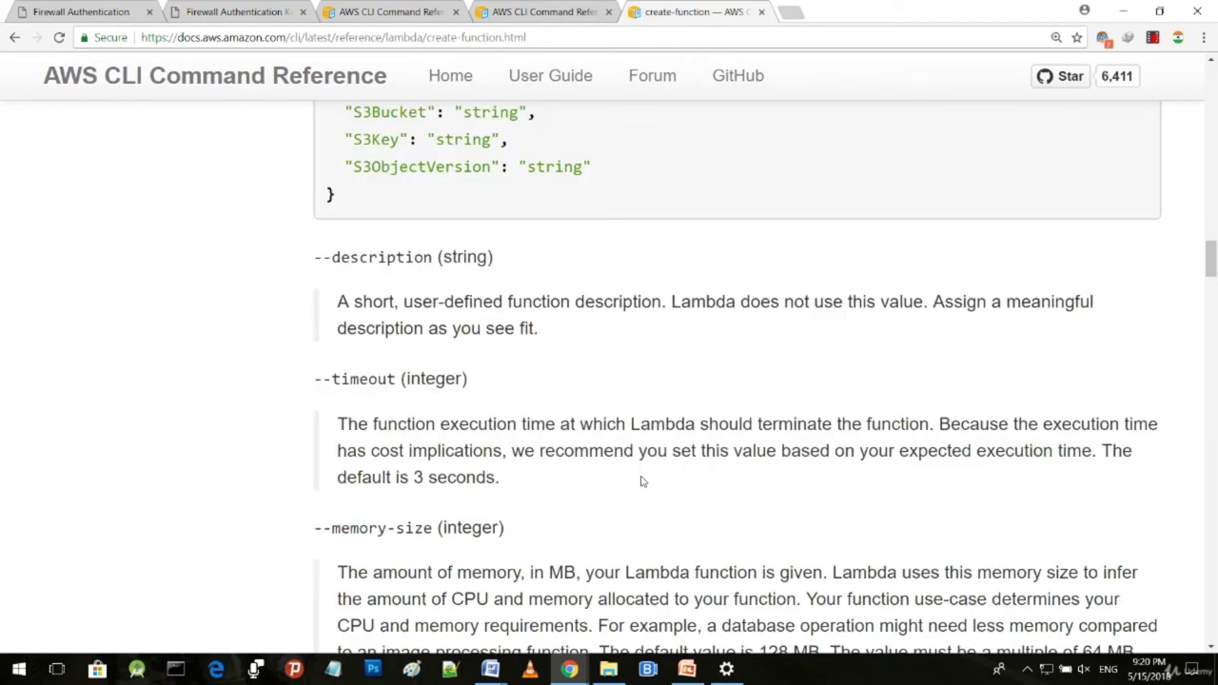
{"action": "scroll", "coordinate": [641, 482], "scroll_direction": "up", "scroll_amount": 20}
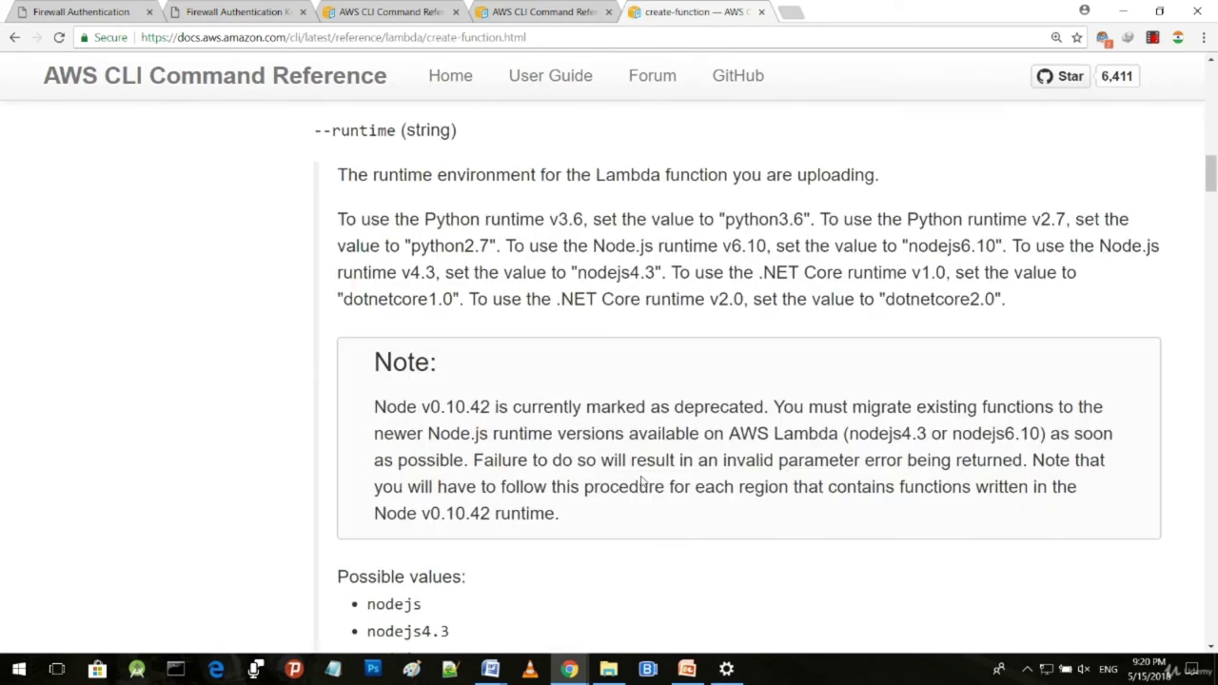
{"action": "scroll", "coordinate": [641, 482], "scroll_direction": "up", "scroll_amount": 16}
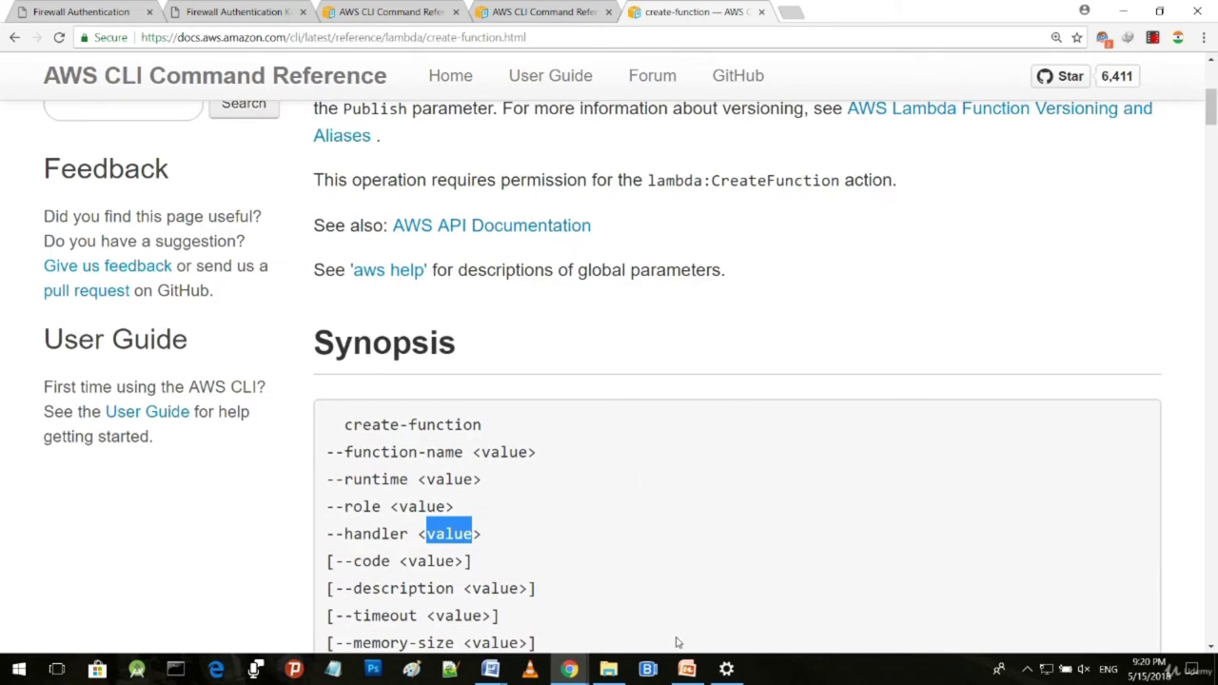
{"action": "left_click", "coordinate": [687, 669]}
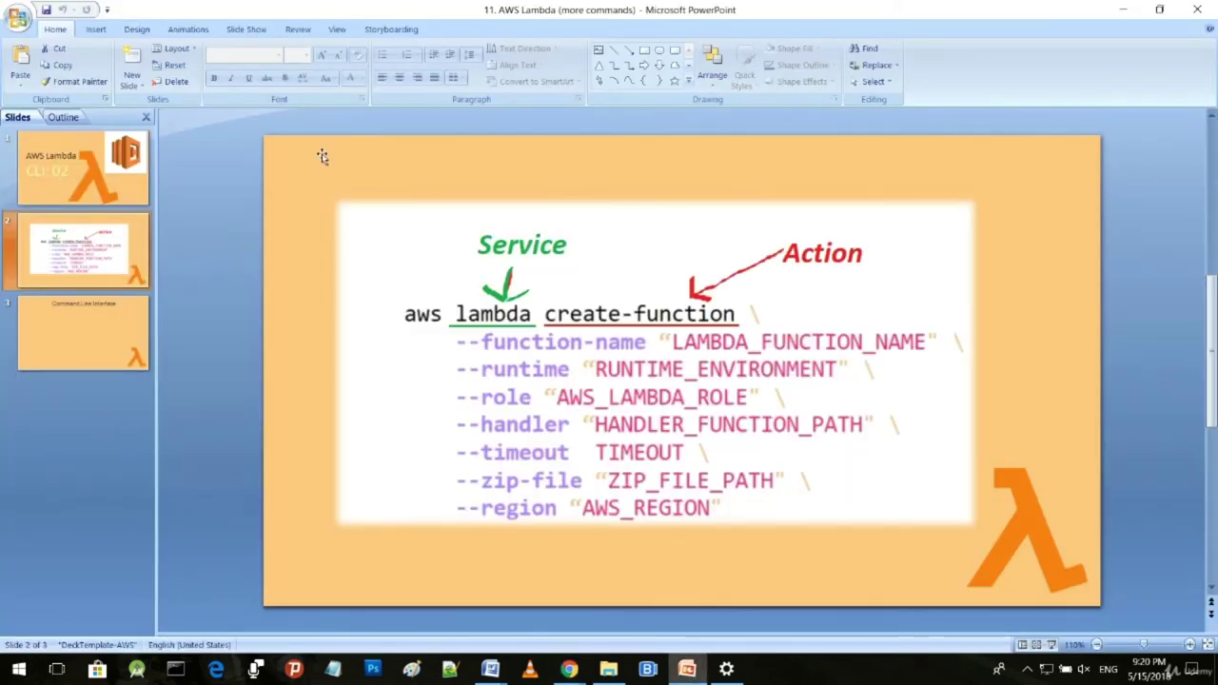
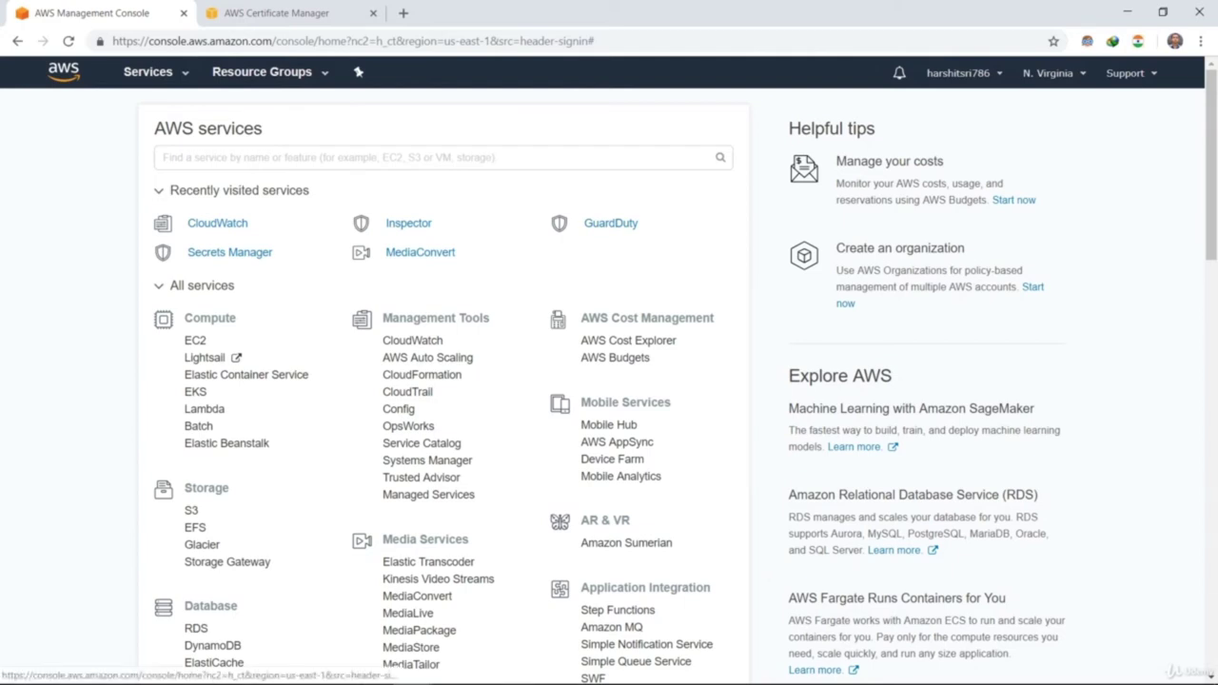
Open Certificate Manager from the Services list in a new tab, closing the duplicate tab
{"action": "left_click", "coordinate": [151, 71]}
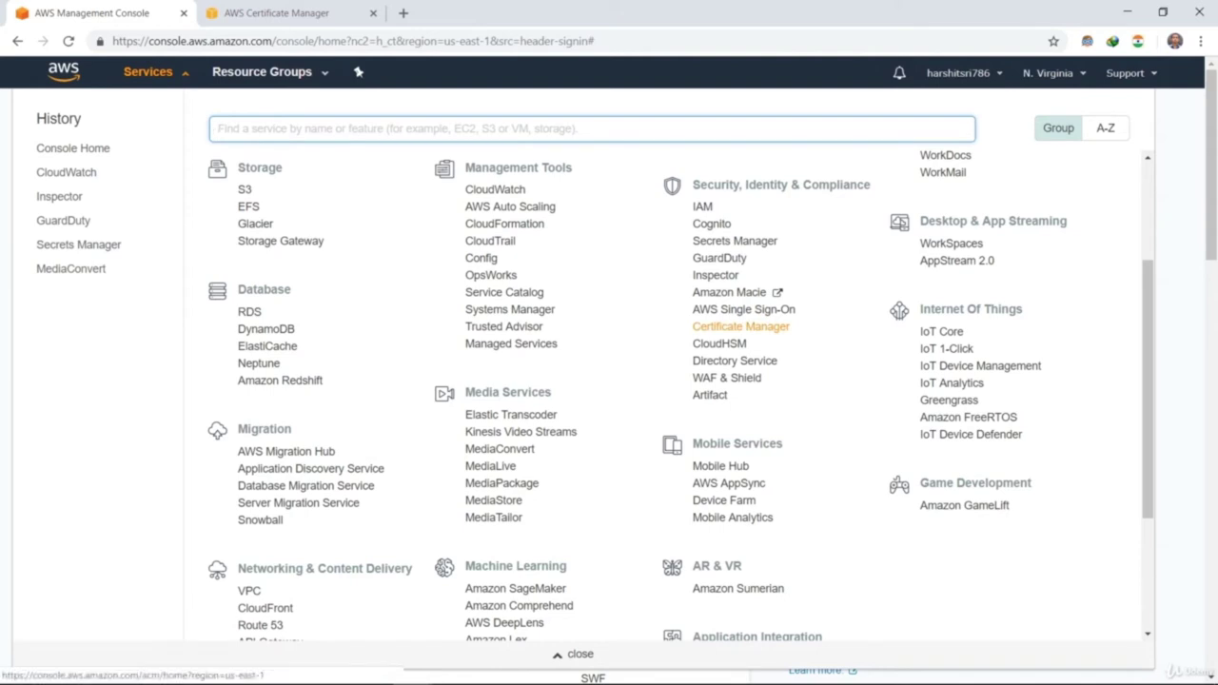
{"action": "right_click", "coordinate": [752, 326]}
{"action": "left_click", "coordinate": [790, 341]}
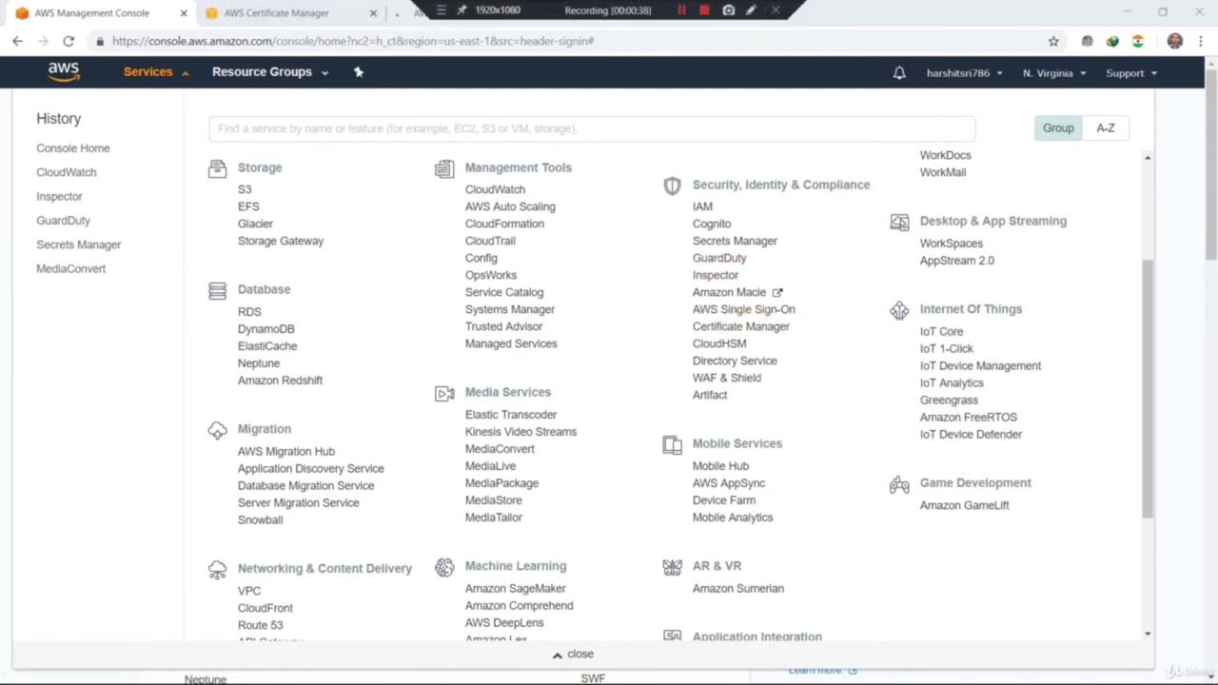
{"action": "left_click", "coordinate": [462, 12]}
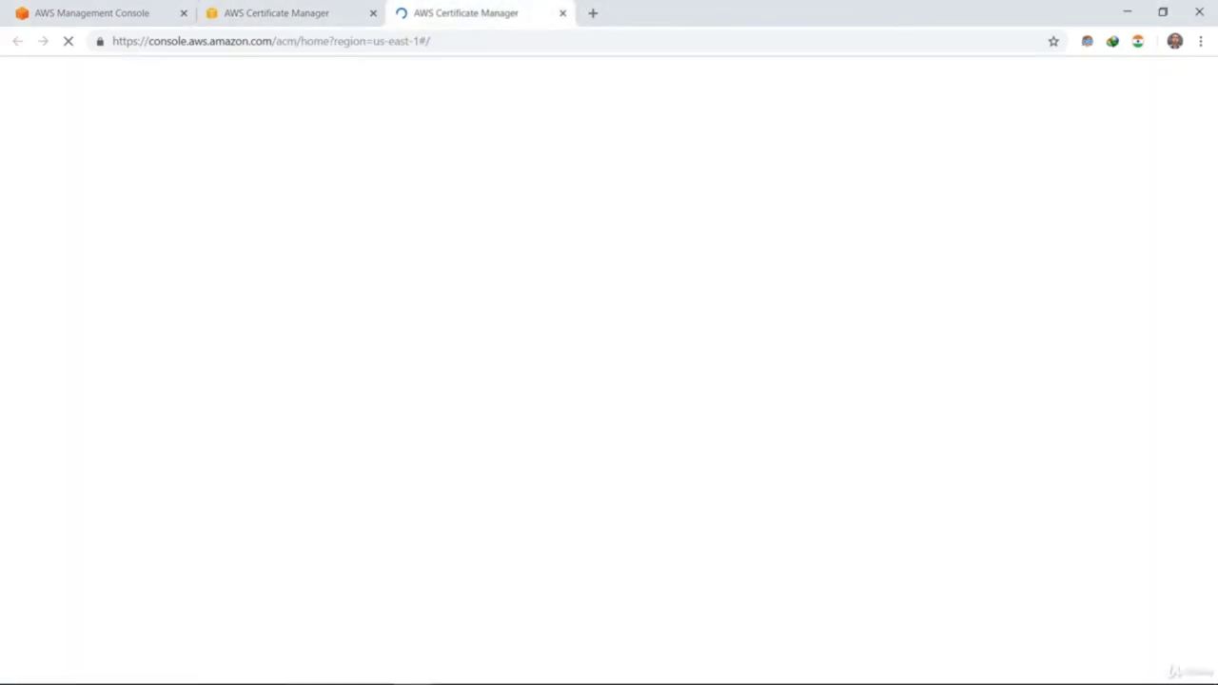
{"action": "left_click", "coordinate": [562, 13]}
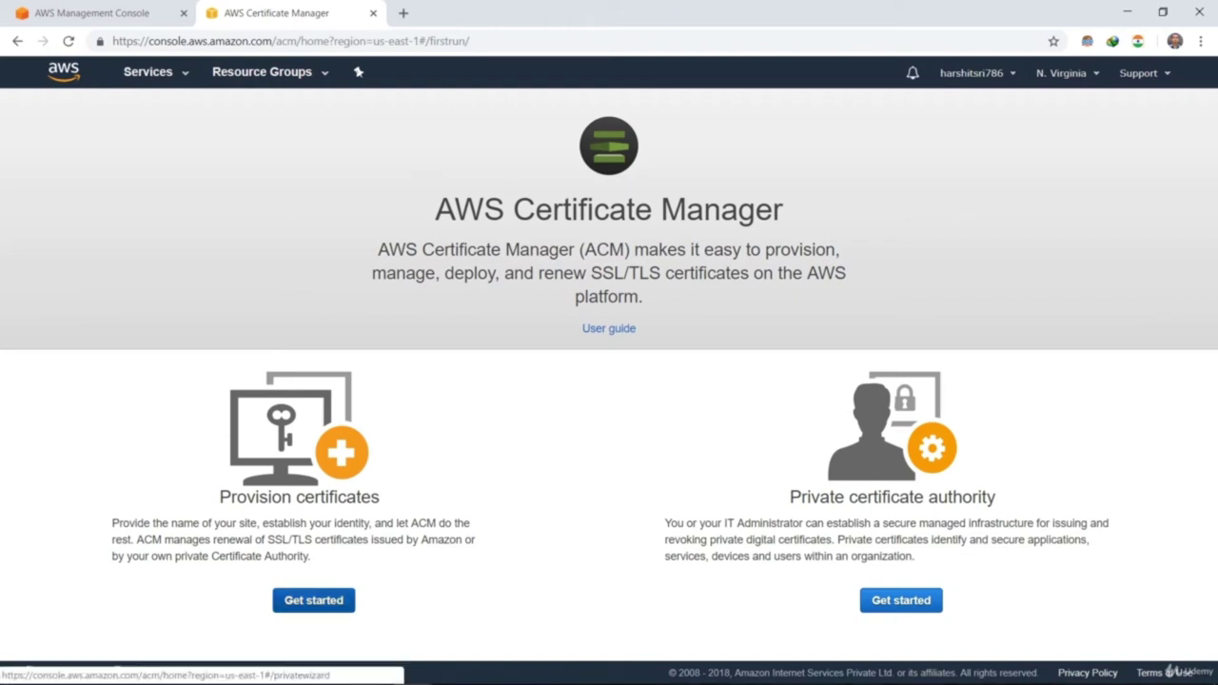
Open certificate provisioning and private CA setup in new tabs, then the ACM user guide
{"action": "right_click", "coordinate": [331, 599]}
{"action": "left_click", "coordinate": [398, 450]}
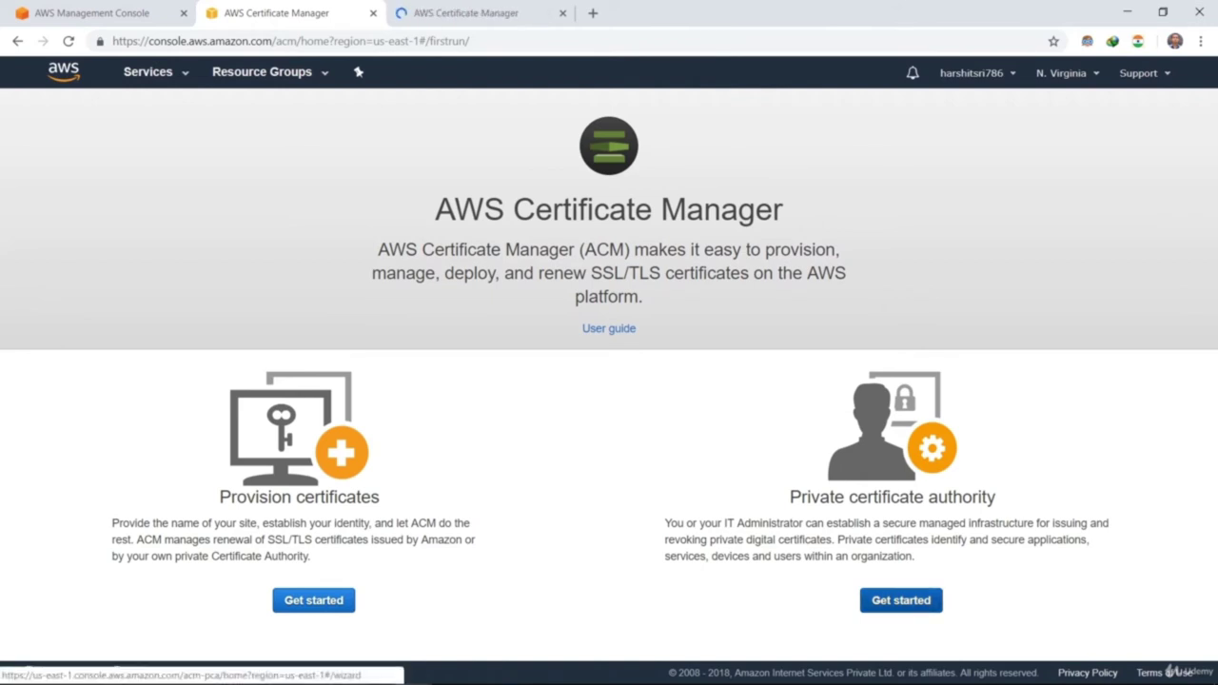
{"action": "right_click", "coordinate": [921, 601]}
{"action": "left_click", "coordinate": [951, 467]}
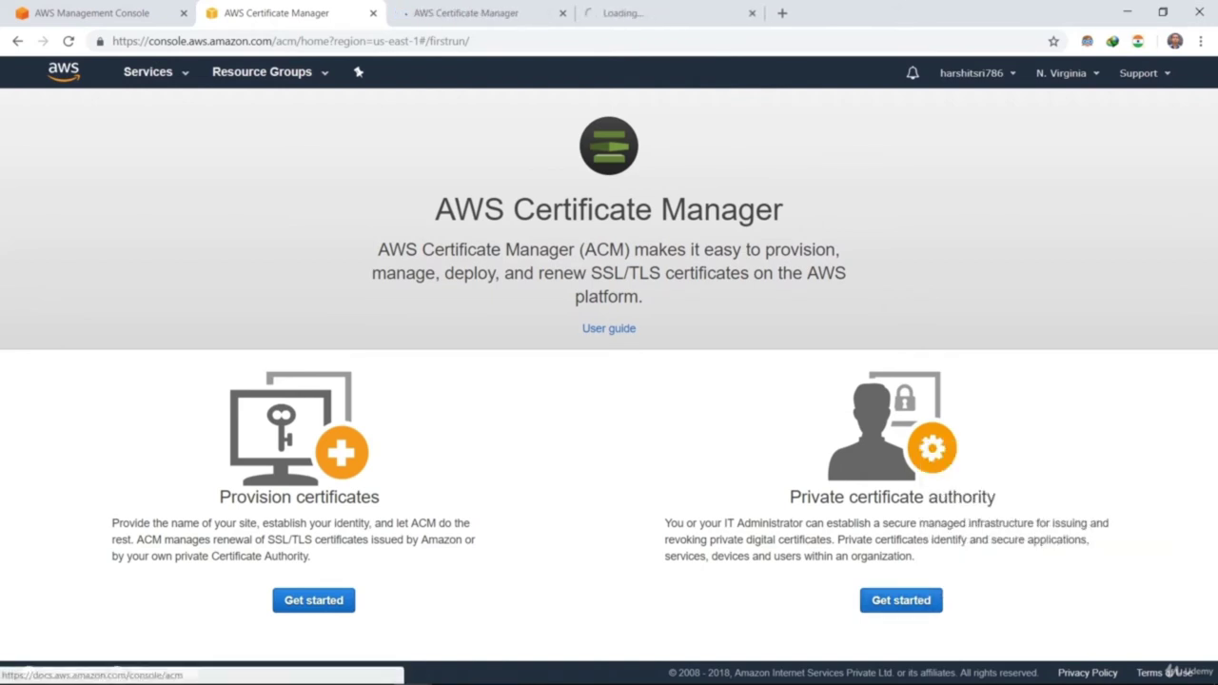
{"action": "left_click", "coordinate": [609, 328]}
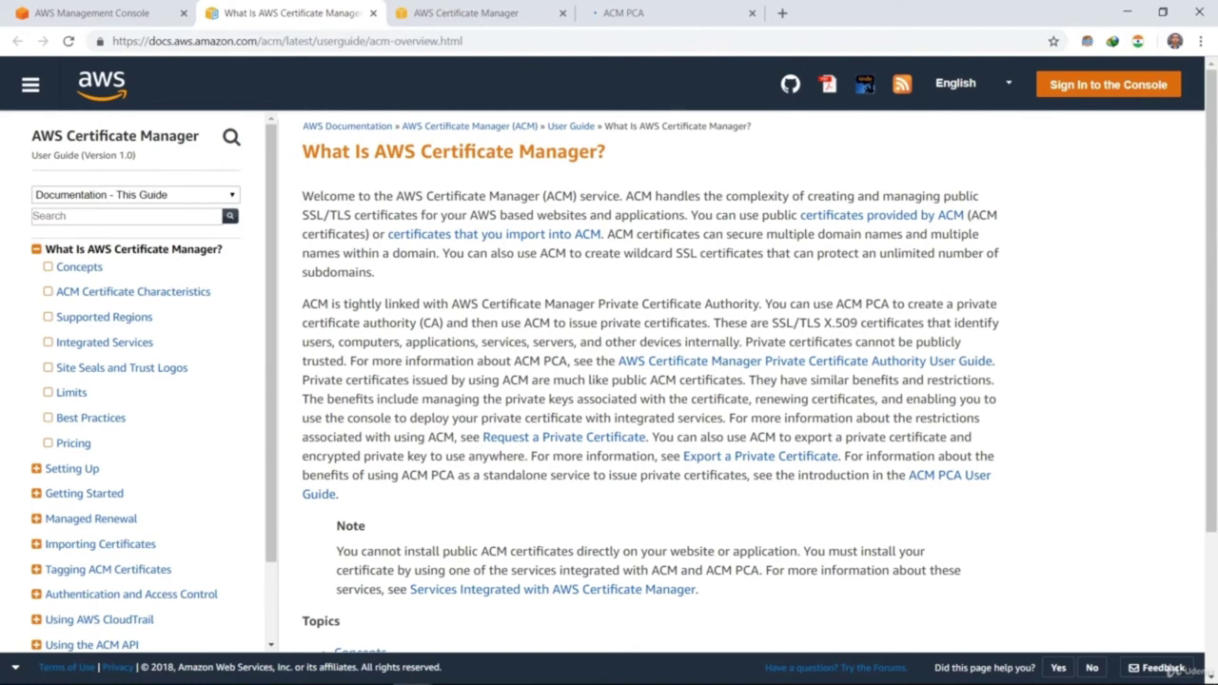
Skim the What Is AWS Certificate Manager page down to Topics, then close the guide
{"action": "left_click_drag", "start_coordinate": [625, 196], "coordinate": [698, 215]}
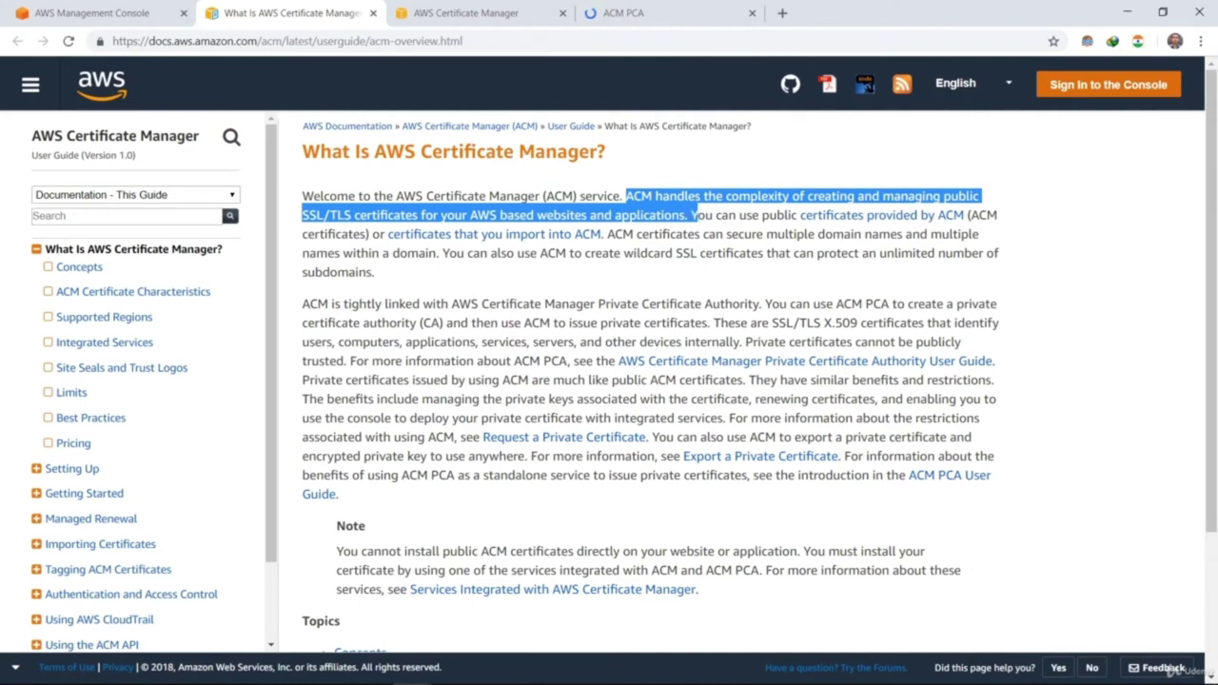
{"action": "left_click", "coordinate": [698, 215]}
{"action": "scroll", "coordinate": [650, 381], "scroll_direction": "down", "scroll_amount": 2}
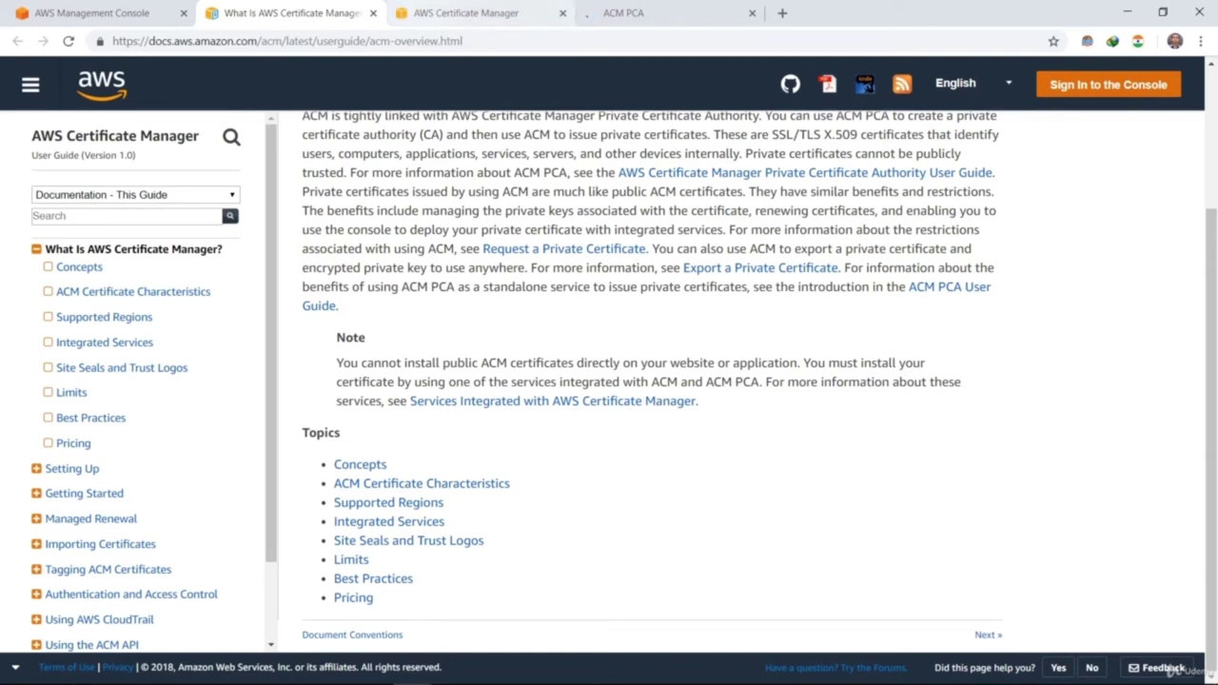
{"action": "left_click", "coordinate": [373, 14]}
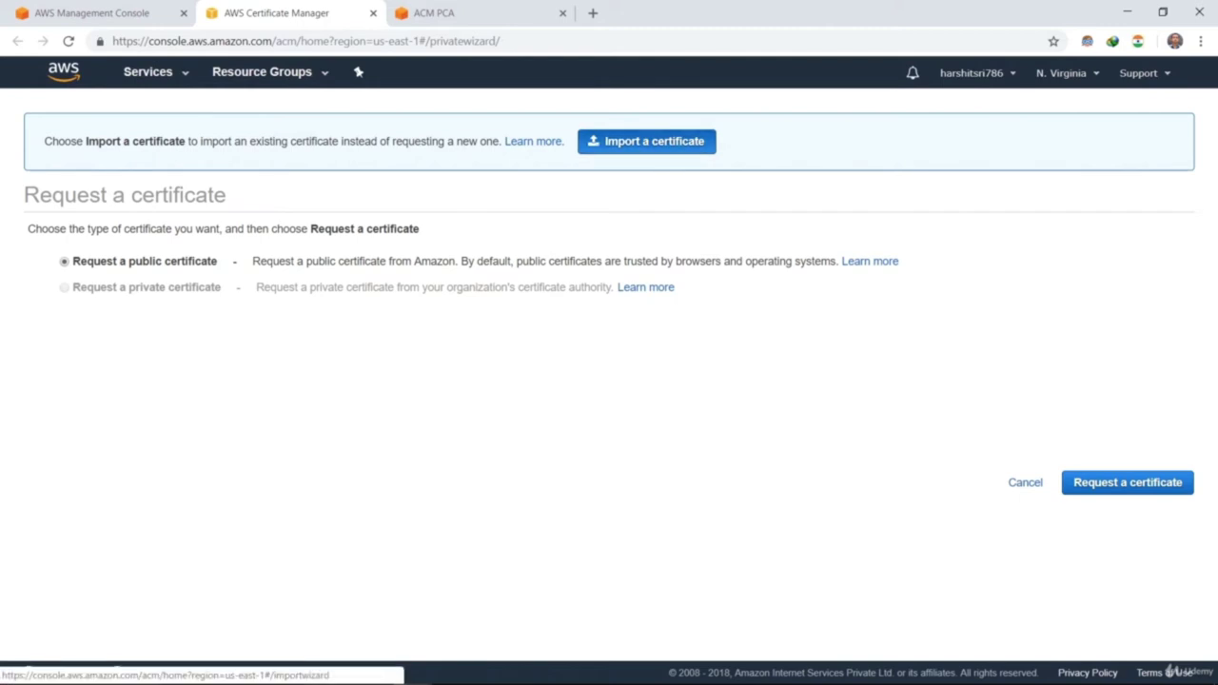
Look at Import a certificate, cancel it, then start a public certificate request
{"action": "left_click", "coordinate": [646, 141]}
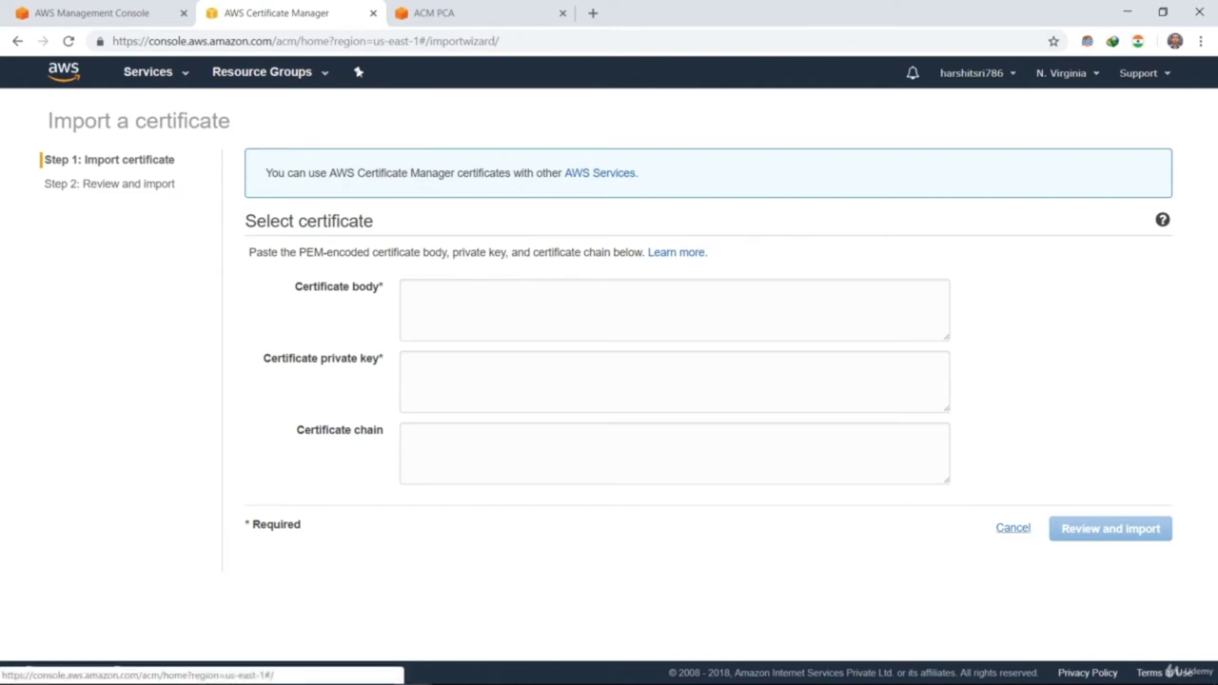
{"action": "left_click", "coordinate": [1012, 528]}
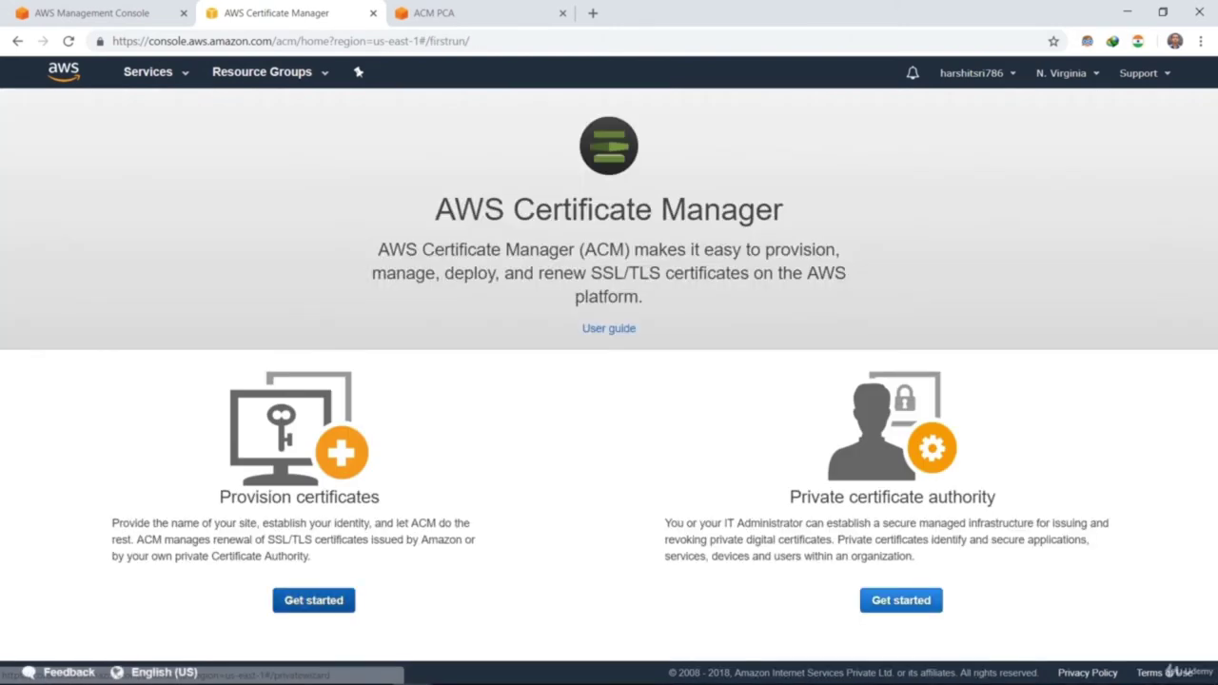
{"action": "left_click", "coordinate": [313, 600]}
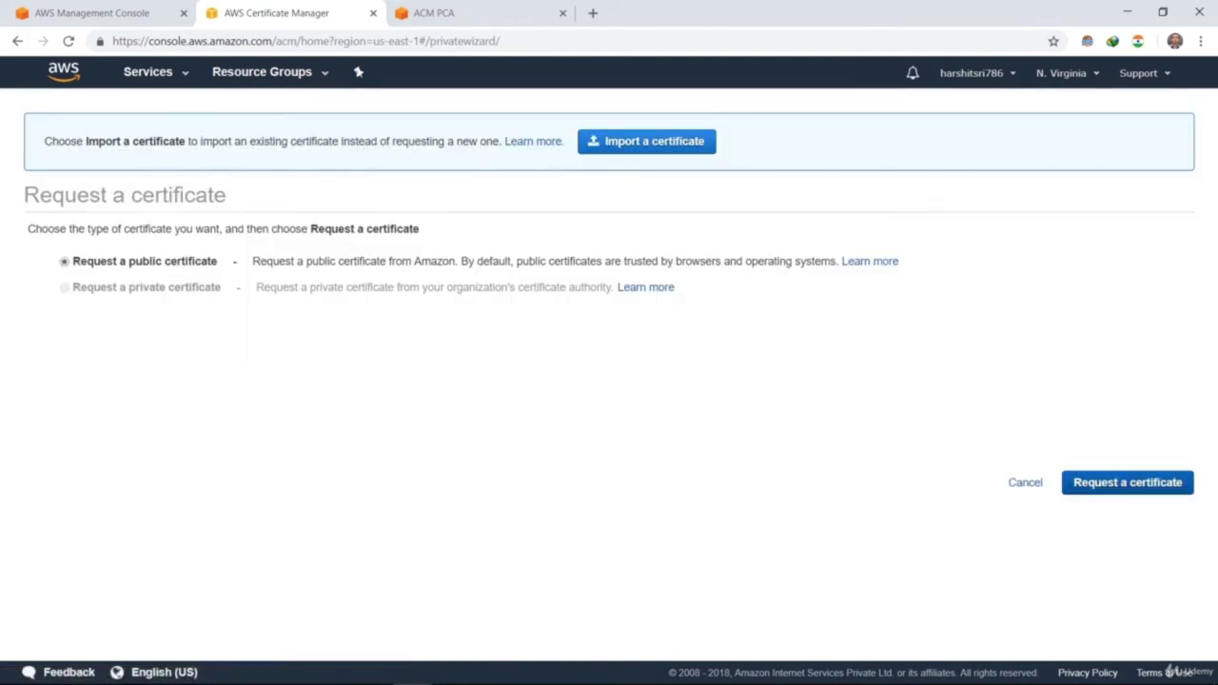
{"action": "left_click", "coordinate": [1128, 482]}
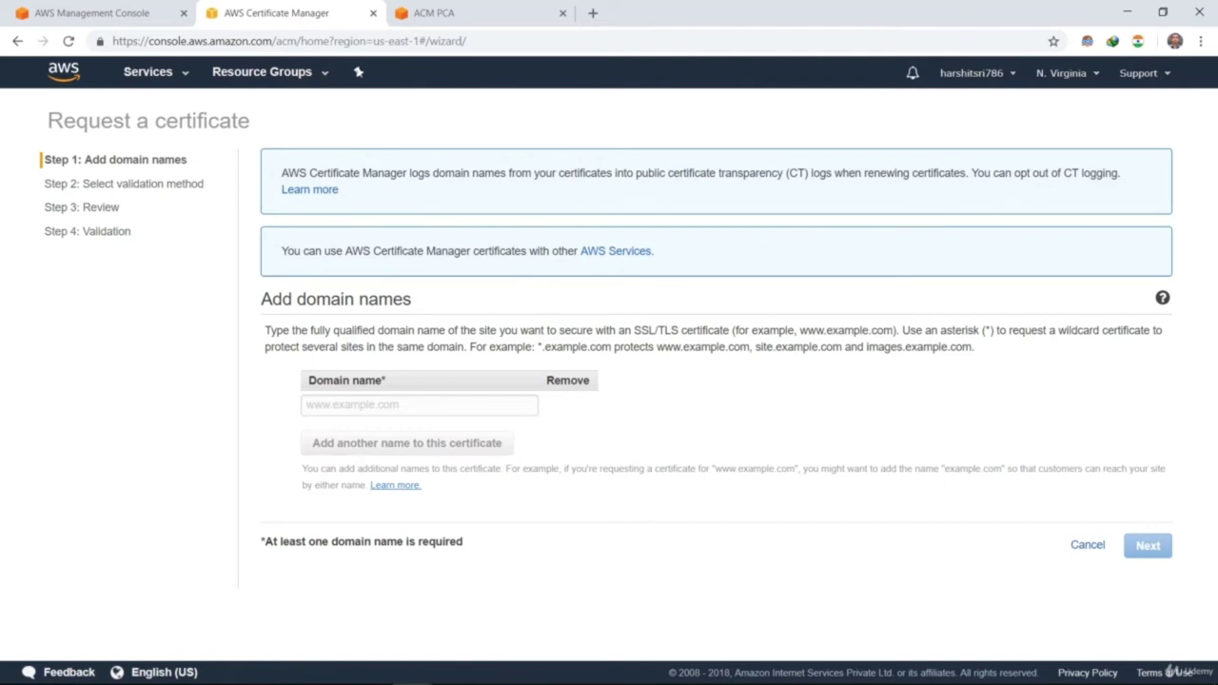
{"action": "left_click", "coordinate": [419, 404]}
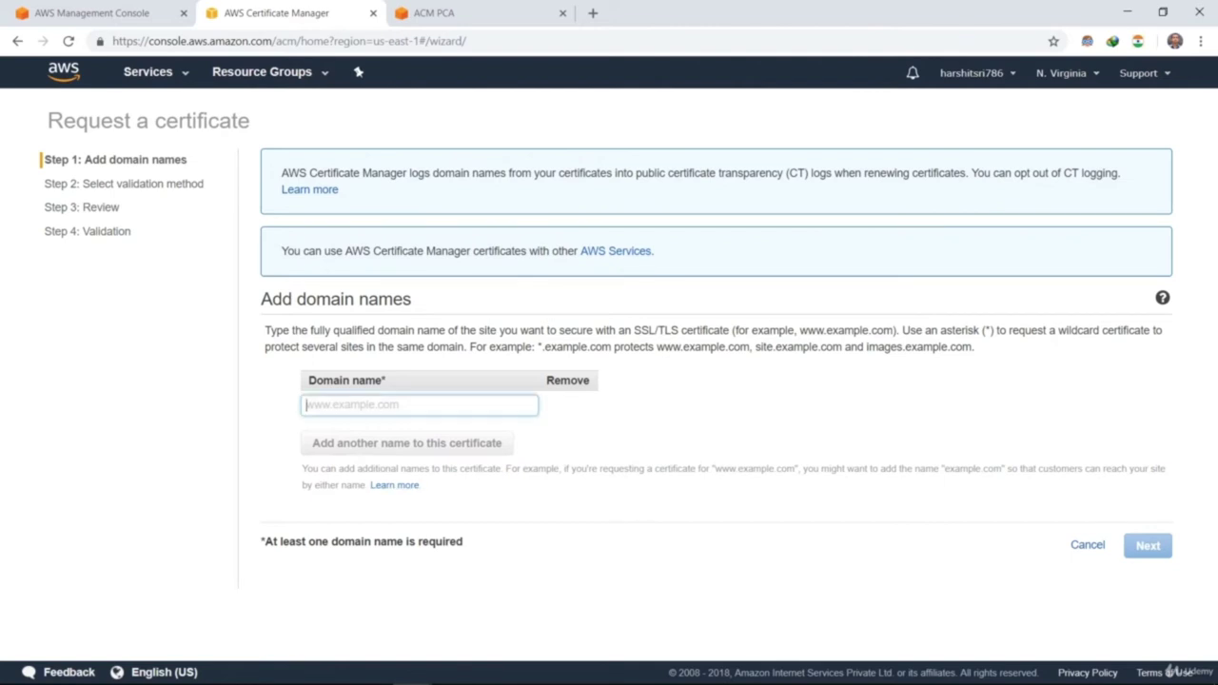
{"action": "type", "text": "www.abcd"}
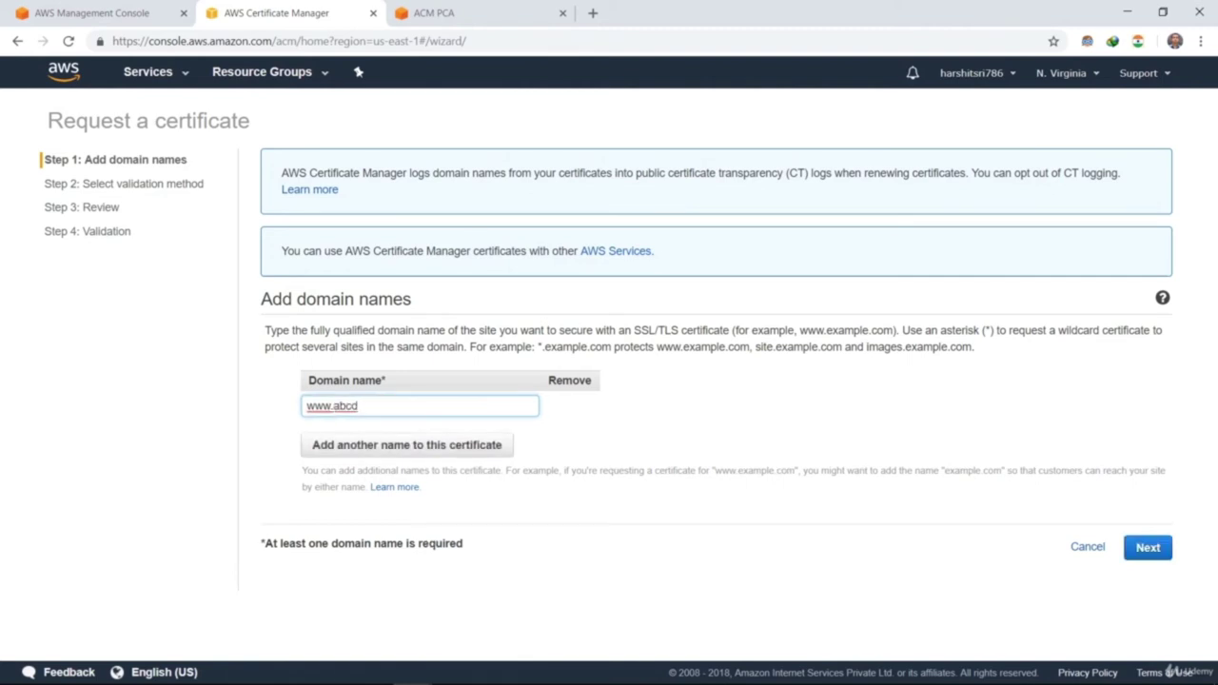
{"action": "type", "text": "wxyz."}
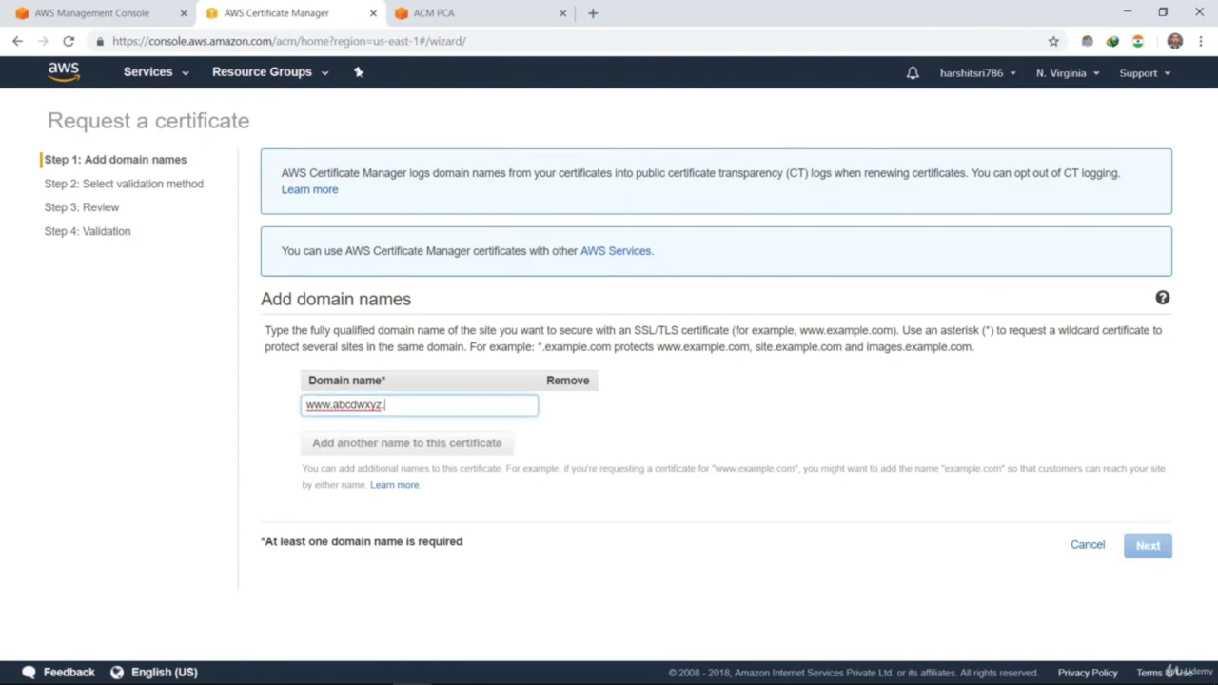
{"action": "type", "text": "co.jp"}
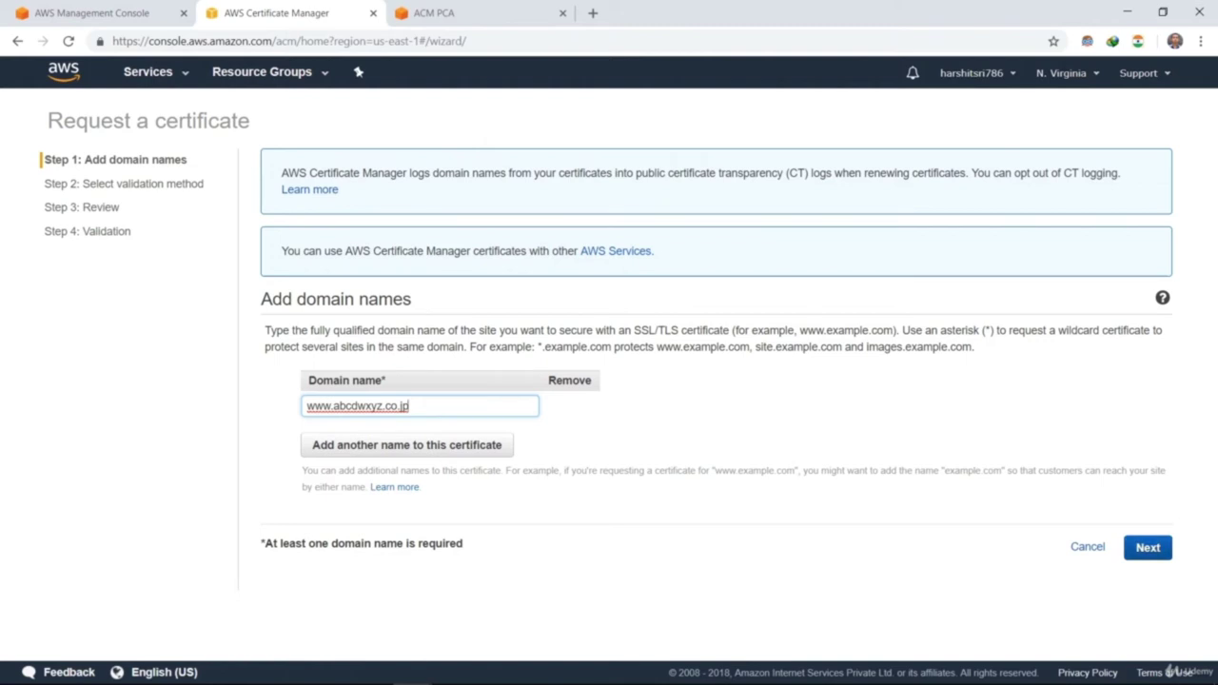
{"action": "left_click", "coordinate": [1147, 547]}
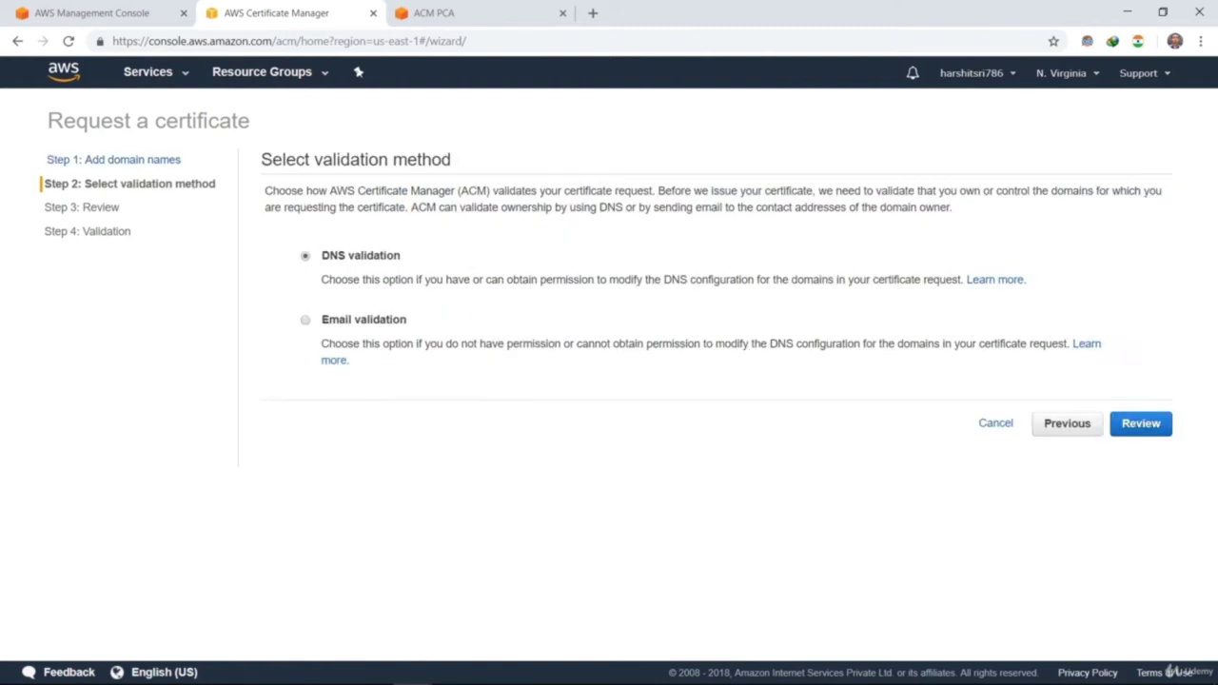
Settle on Email validation, review the request, then switch to the private CA tab
{"action": "left_click", "coordinate": [304, 320]}
{"action": "left_click", "coordinate": [305, 255]}
{"action": "left_click", "coordinate": [304, 319]}
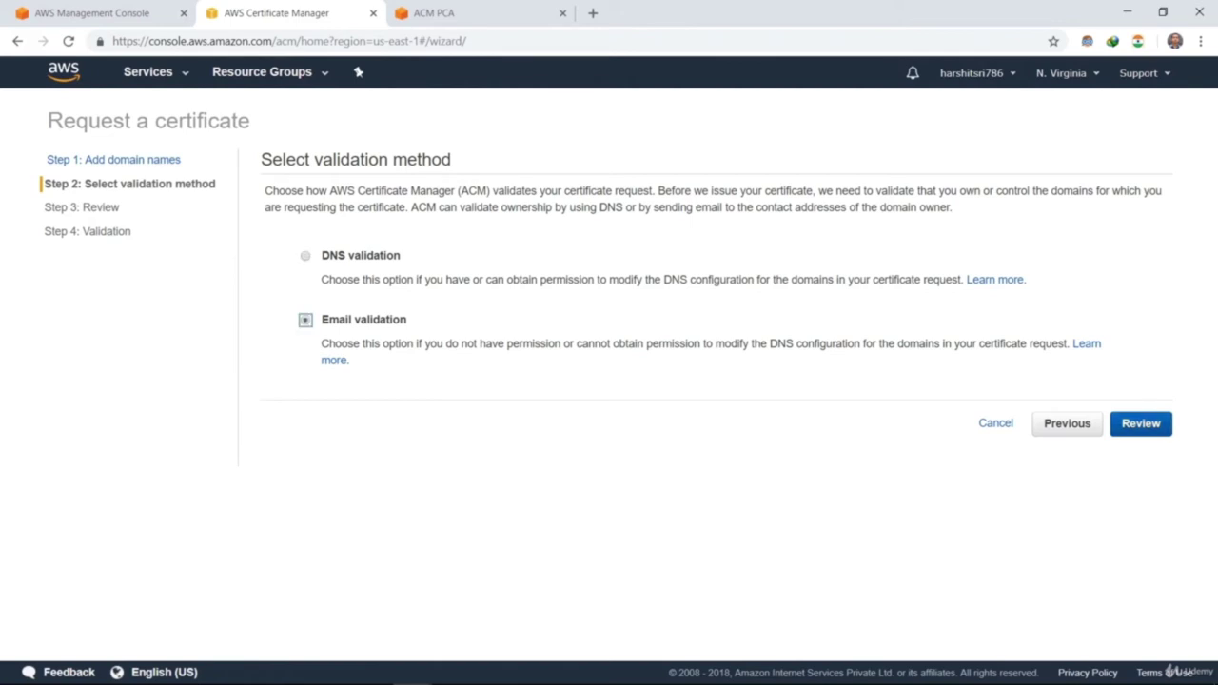
{"action": "left_click", "coordinate": [1141, 423]}
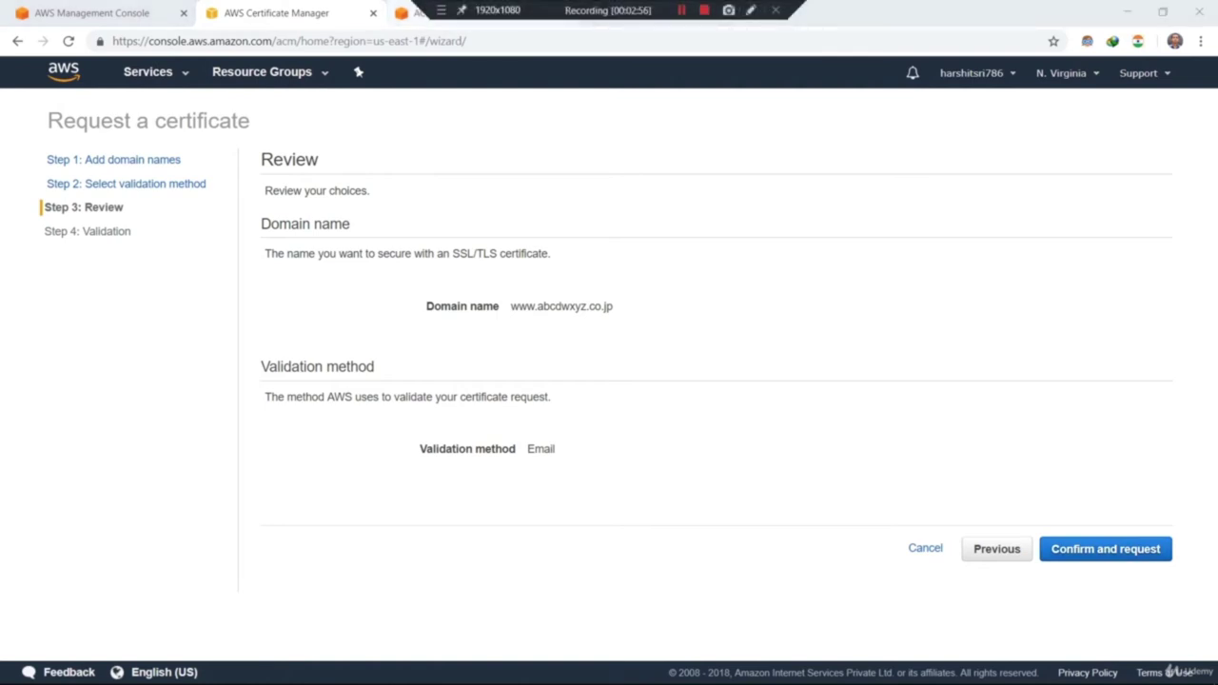
{"action": "key", "text": "ctrl+Tab"}
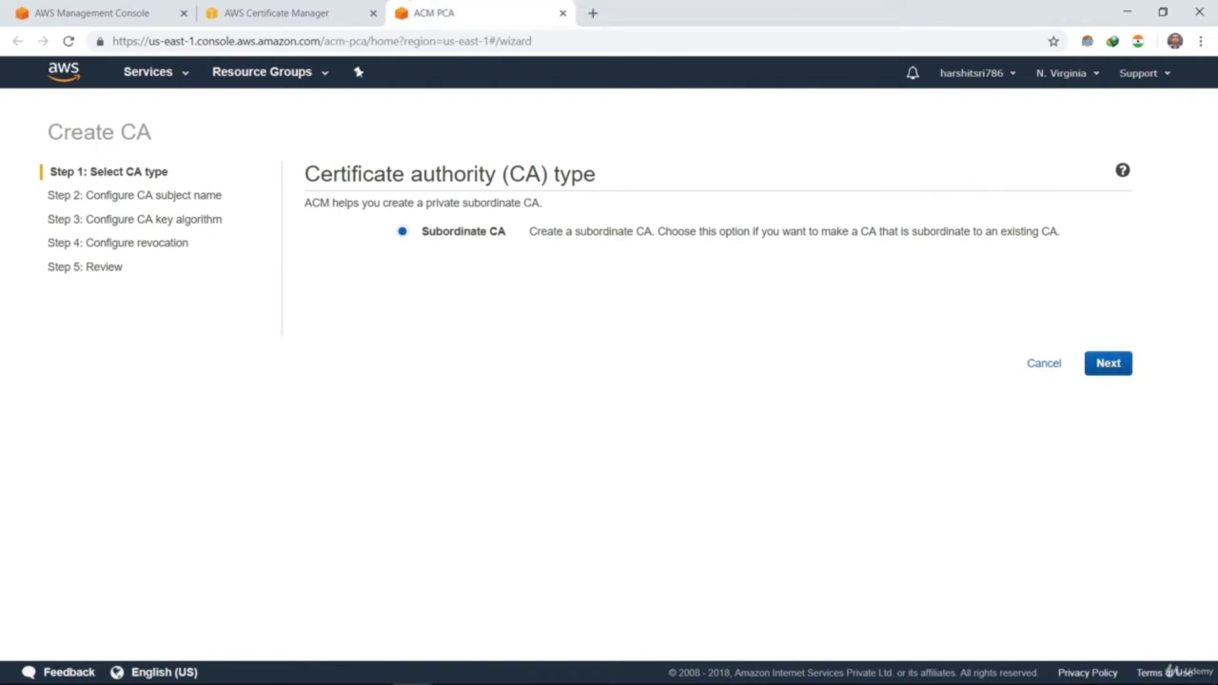
Set the CA's Organization and Organization Unit both to herokups
{"action": "left_click", "coordinate": [1107, 362]}
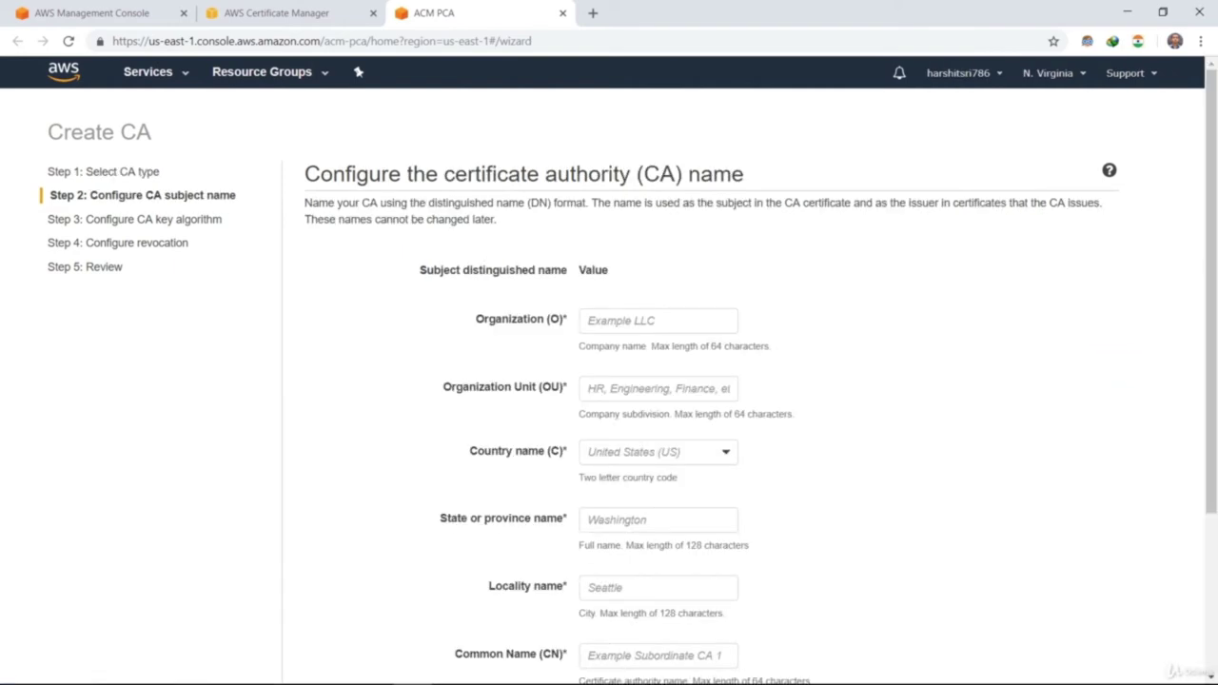
{"action": "left_click", "coordinate": [658, 321]}
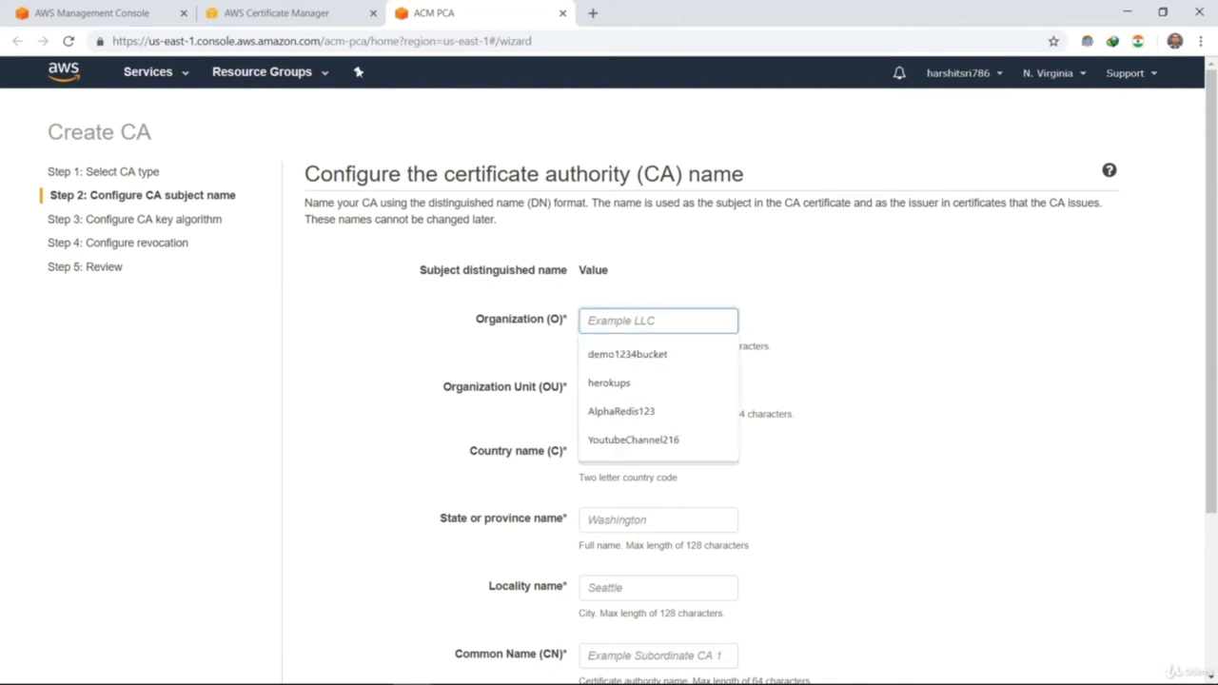
{"action": "key", "text": "Down"}
{"action": "key", "text": "Down"}
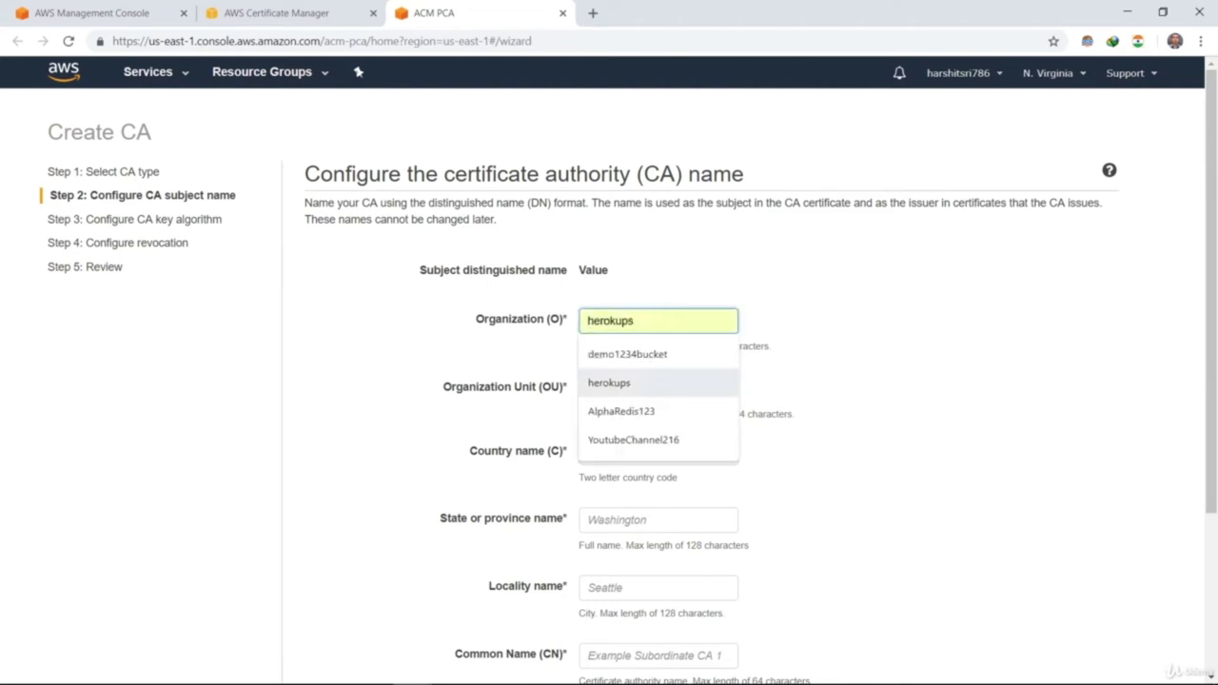
{"action": "key", "text": "Return"}
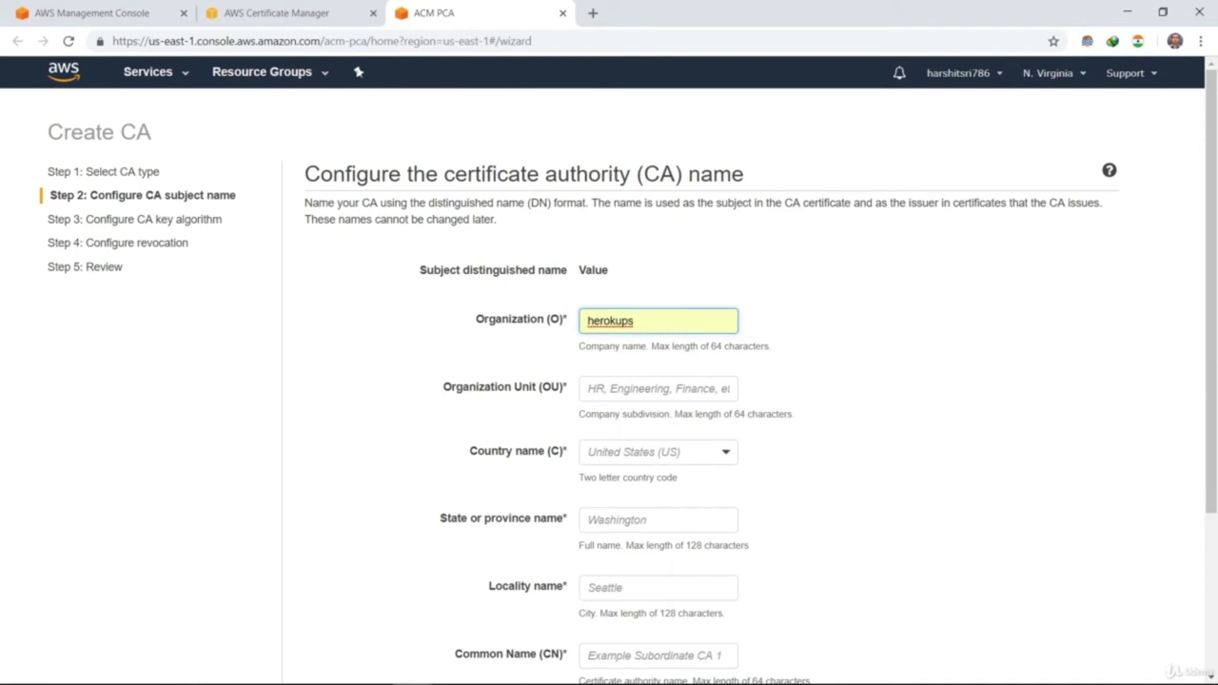
{"action": "double_click", "coordinate": [609, 321]}
{"action": "key", "text": "Escape"}
{"action": "left_click", "coordinate": [656, 388]}
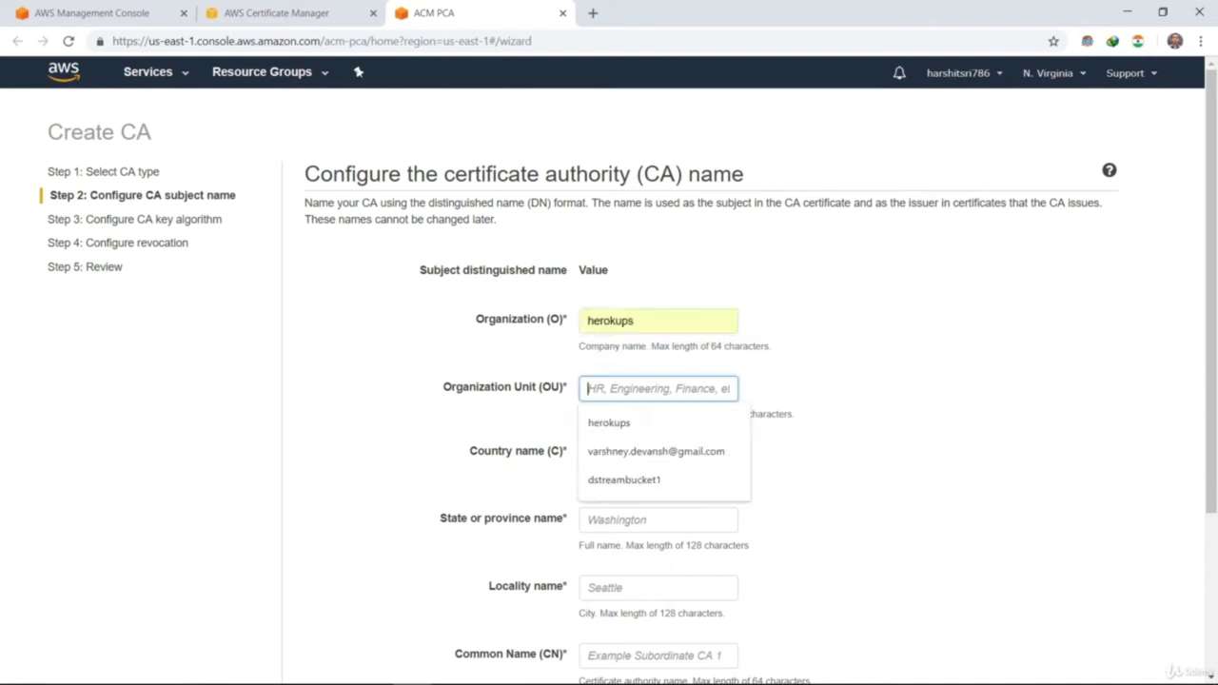
{"action": "type", "text": "herokups"}
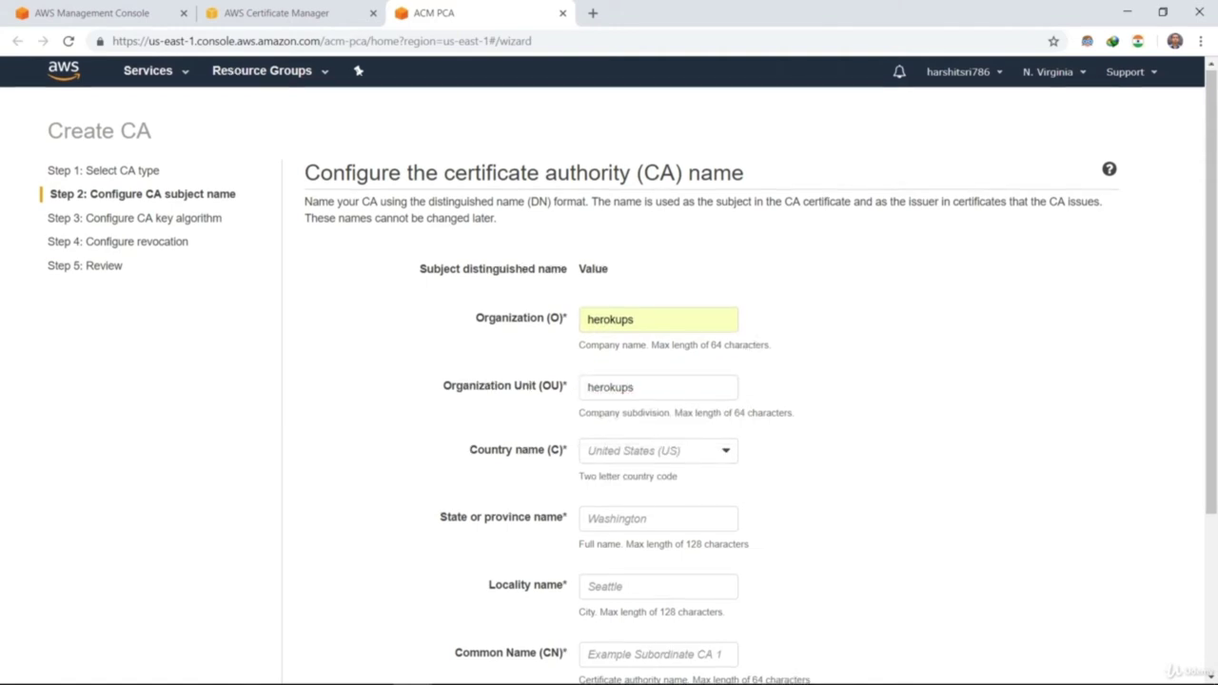
Set Country to Australia (AU) and State or province to New South Wales
{"action": "scroll", "coordinate": [609, 369], "scroll_direction": "down", "scroll_amount": 3}
{"action": "left_click", "coordinate": [657, 293]}
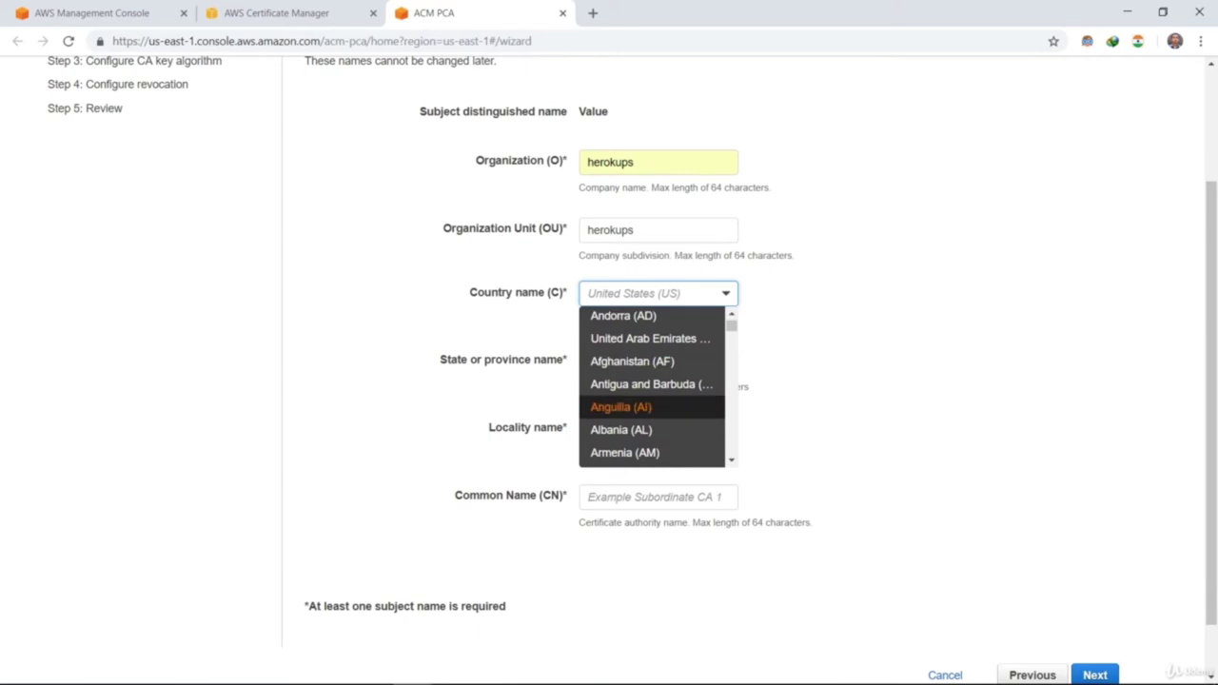
{"action": "scroll", "coordinate": [651, 385], "scroll_direction": "down", "scroll_amount": 2}
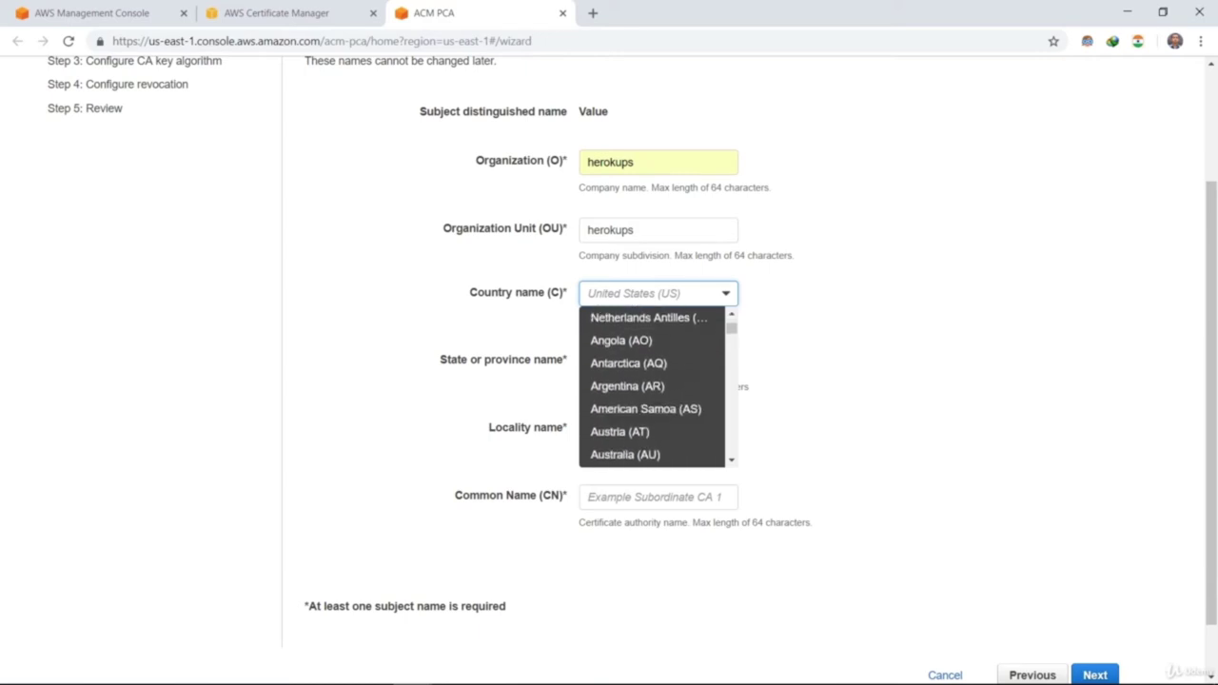
{"action": "scroll", "coordinate": [651, 385], "scroll_direction": "down", "scroll_amount": 1}
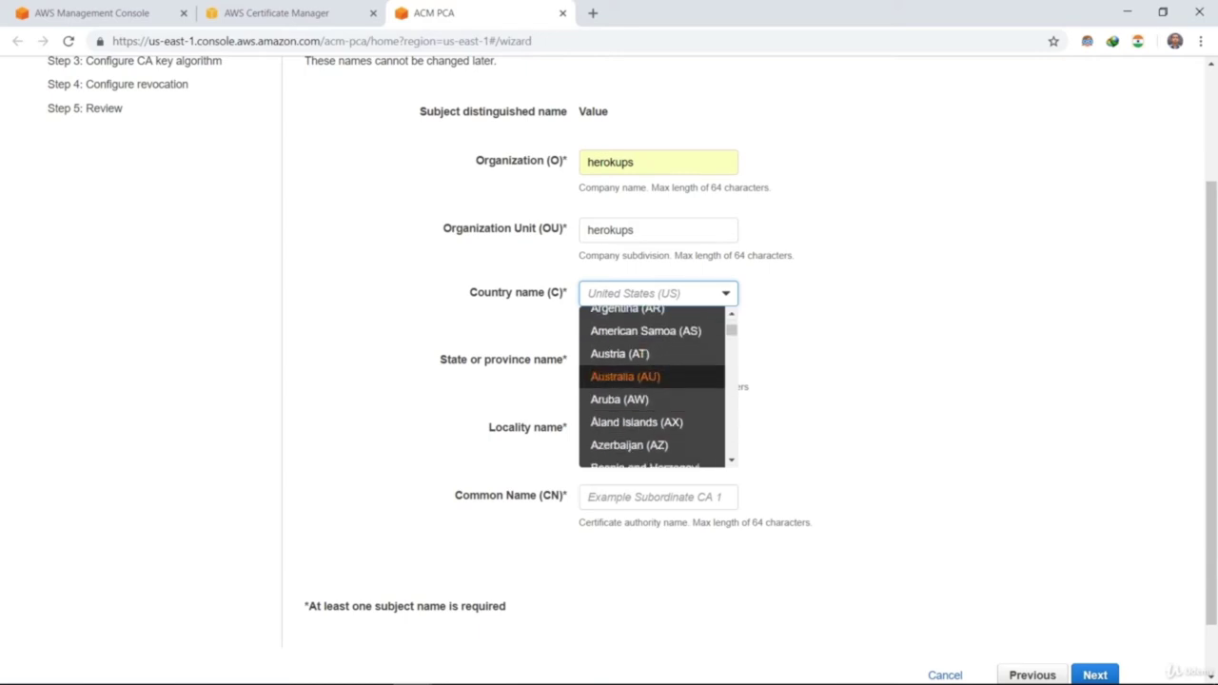
{"action": "left_click", "coordinate": [625, 376]}
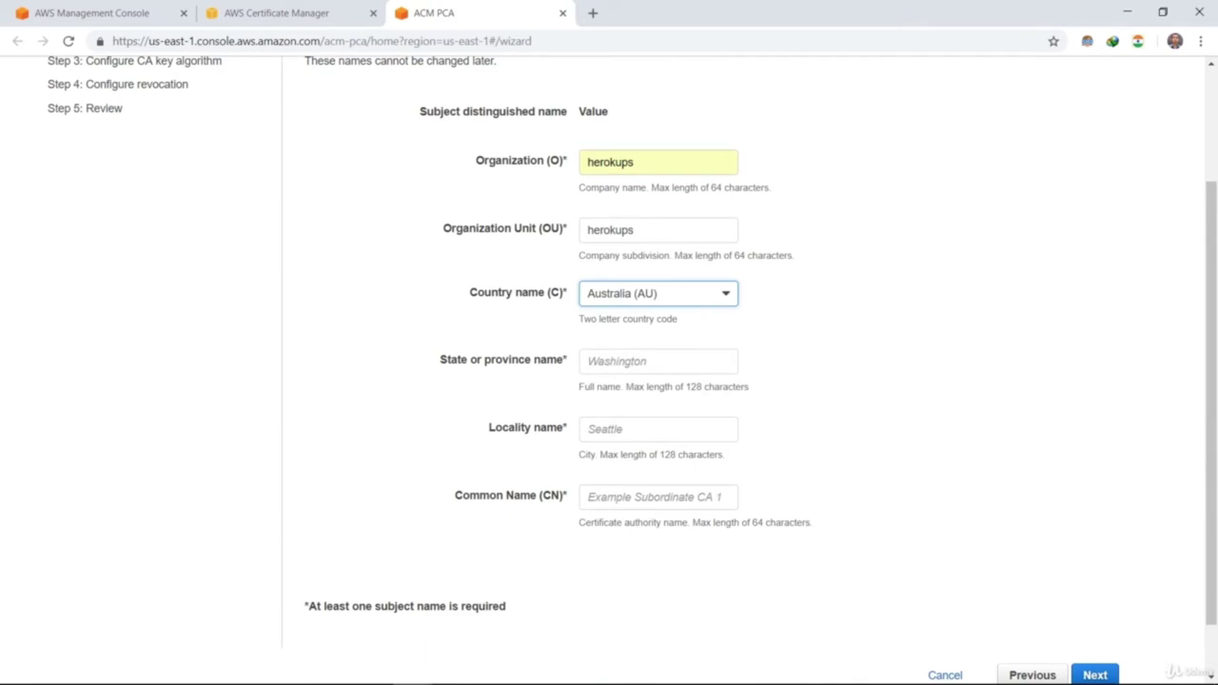
{"action": "left_click", "coordinate": [657, 361]}
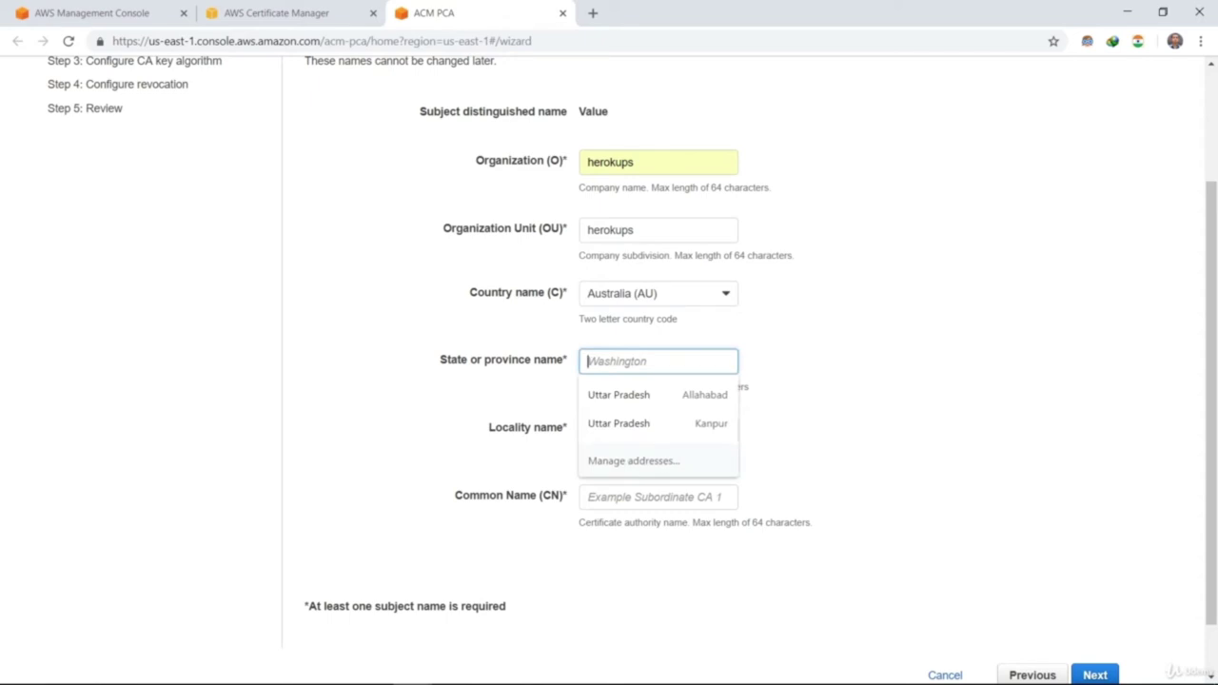
{"action": "type", "text": "New S"}
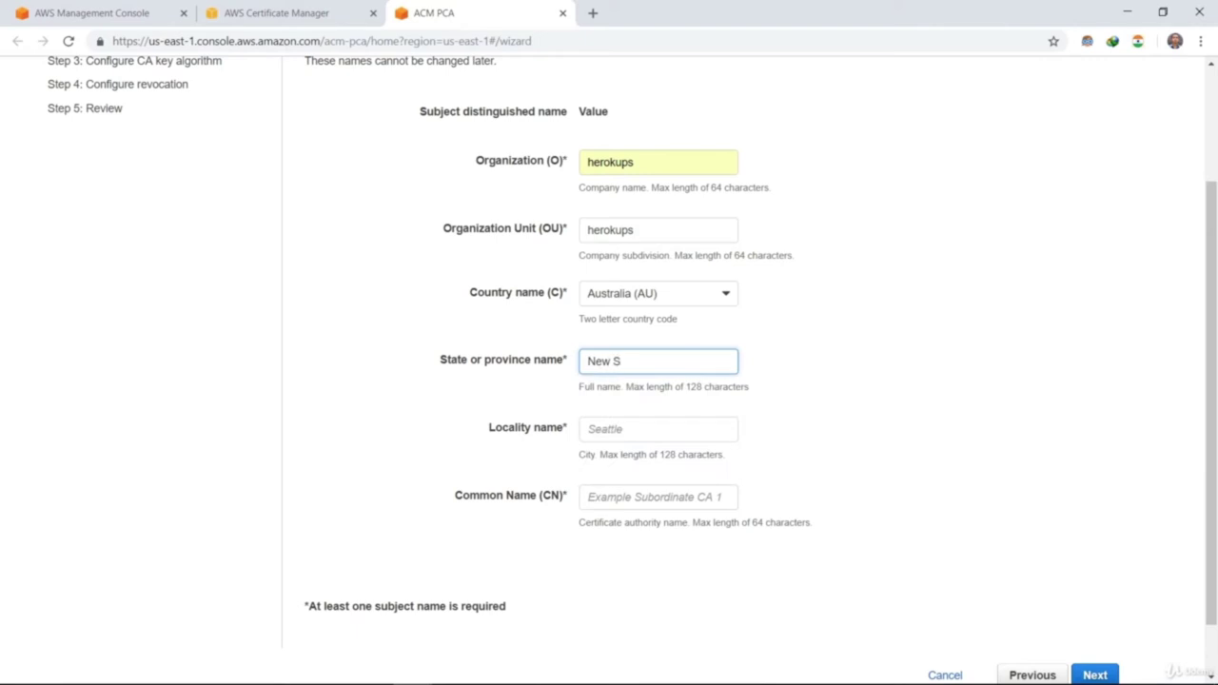
{"action": "type", "text": "outh Wales"}
Set Locality and Common Name to ABC and advance to key algorithms
{"action": "left_click", "coordinate": [656, 429]}
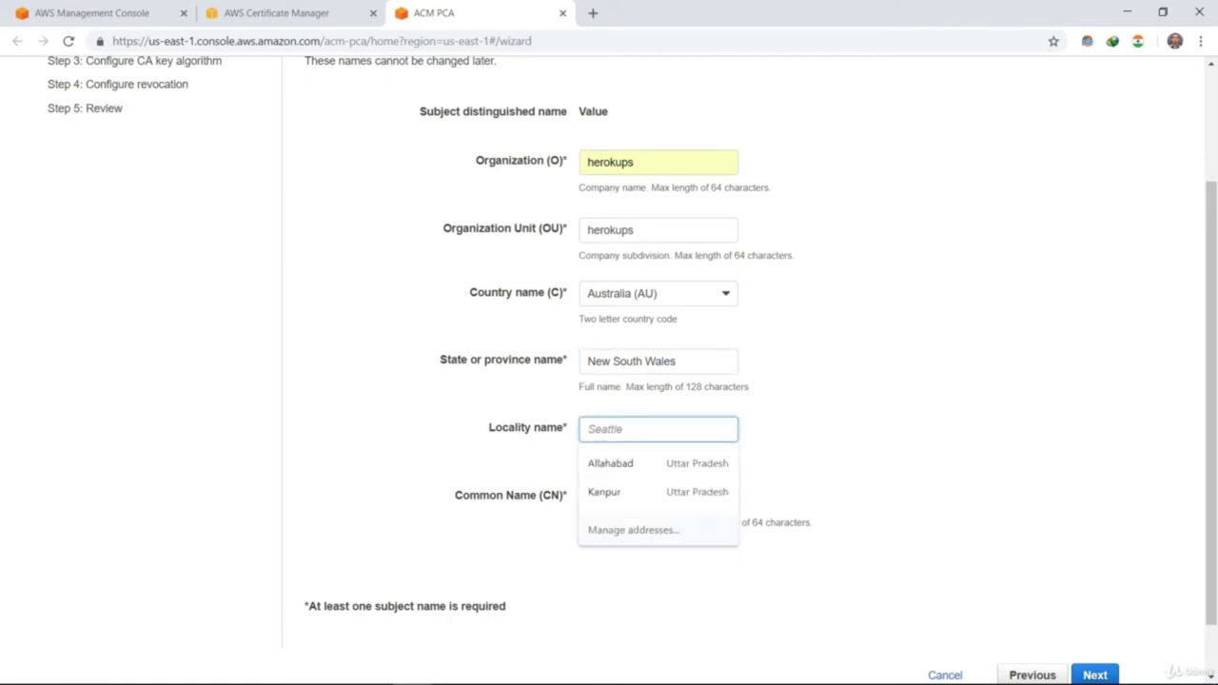
{"action": "scroll", "coordinate": [608, 380], "scroll_direction": "down", "scroll_amount": 1}
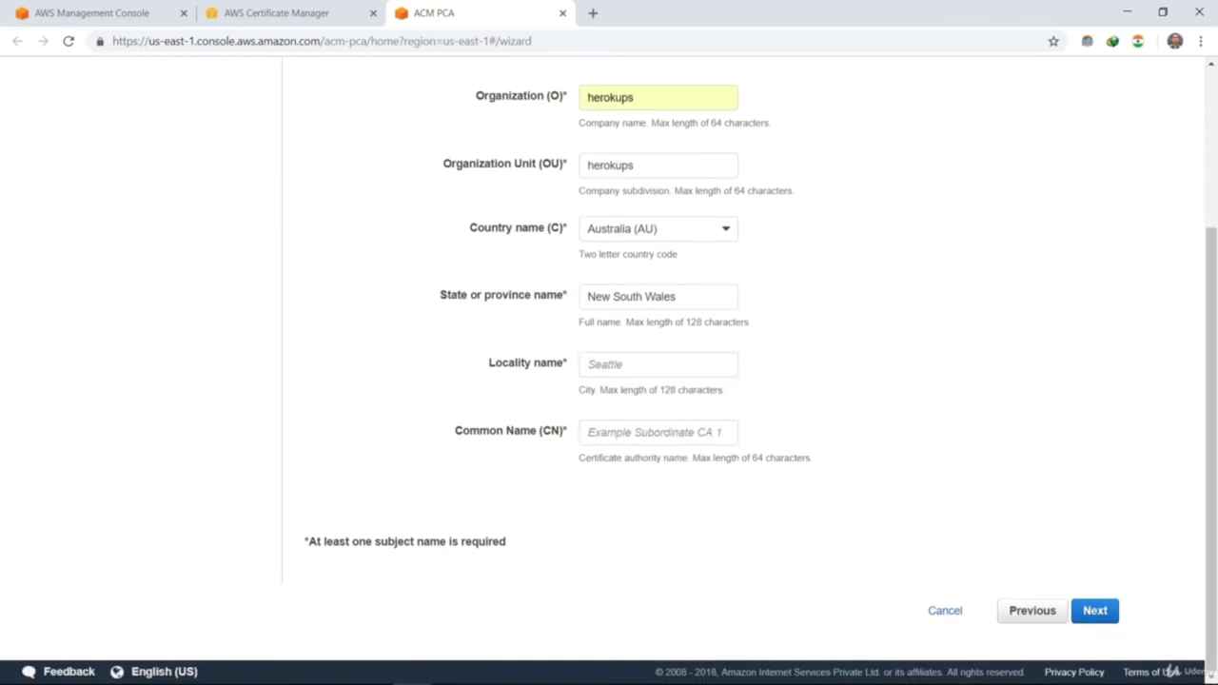
{"action": "left_click", "coordinate": [658, 364]}
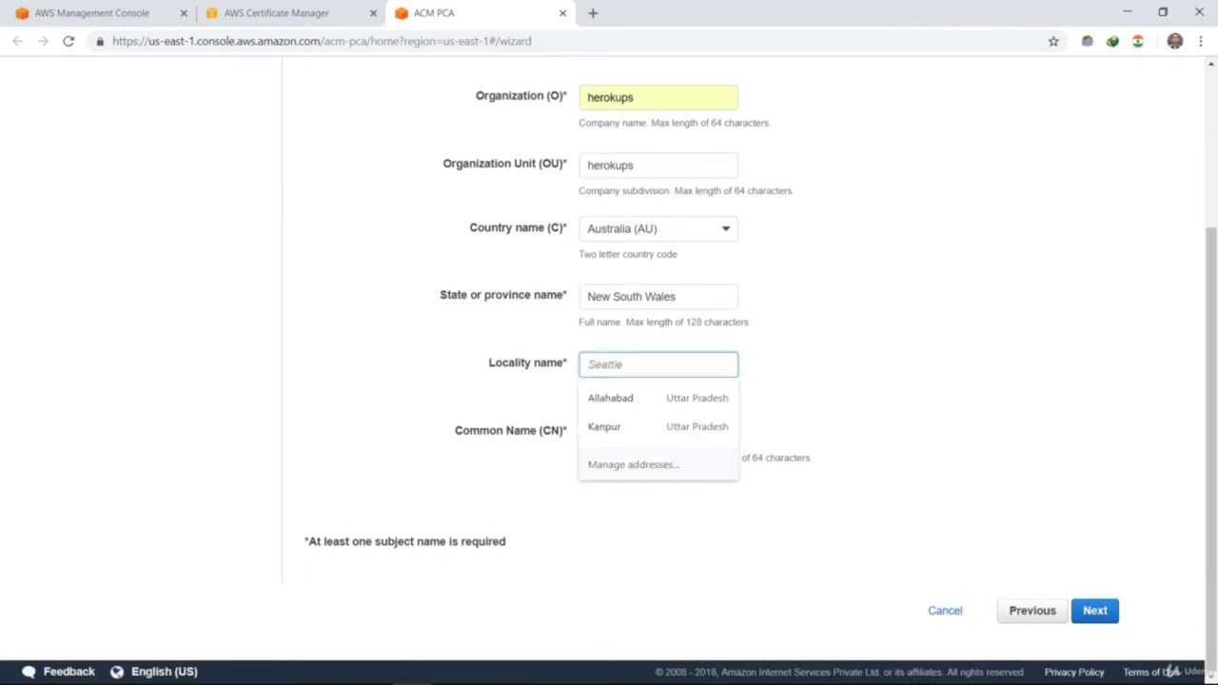
{"action": "type", "text": "AC"}
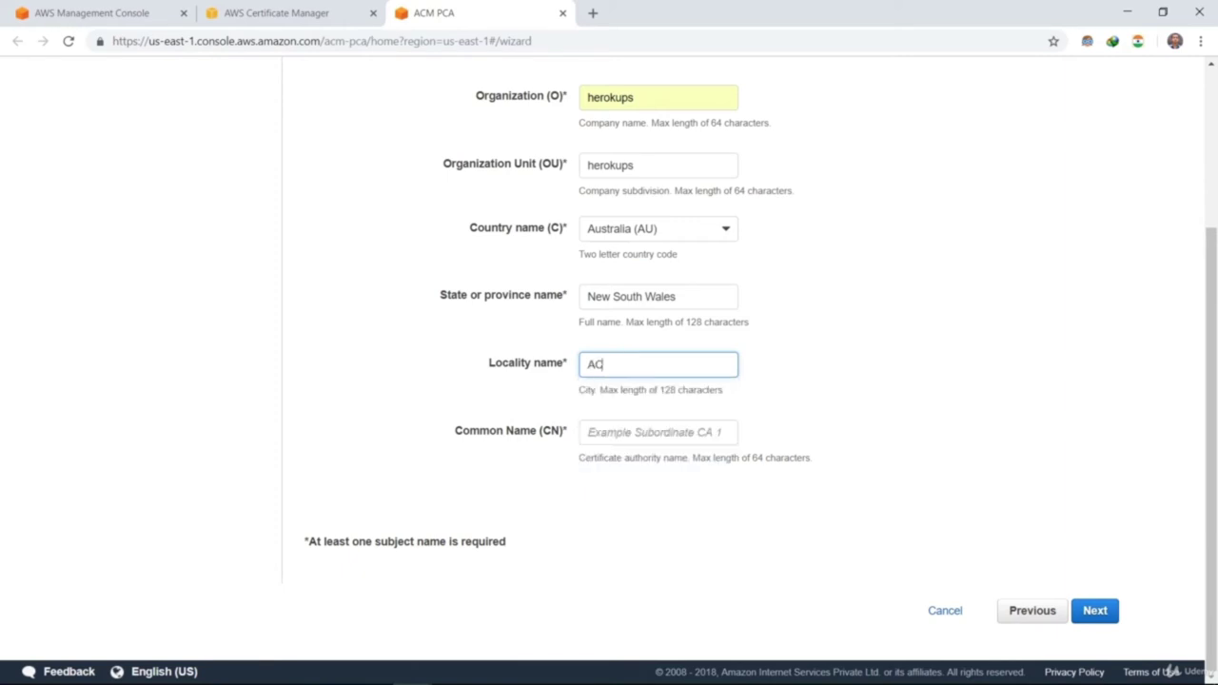
{"action": "key", "text": "BackSpace"}
{"action": "type", "text": "BC"}
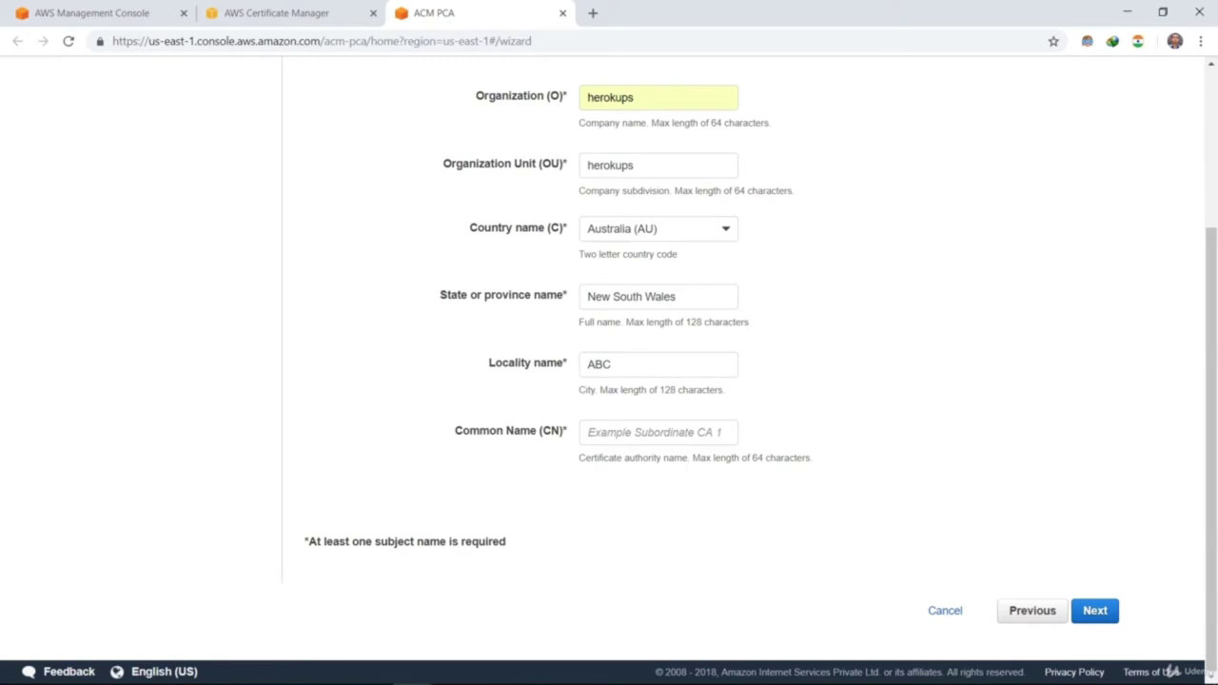
{"action": "left_click", "coordinate": [610, 364]}
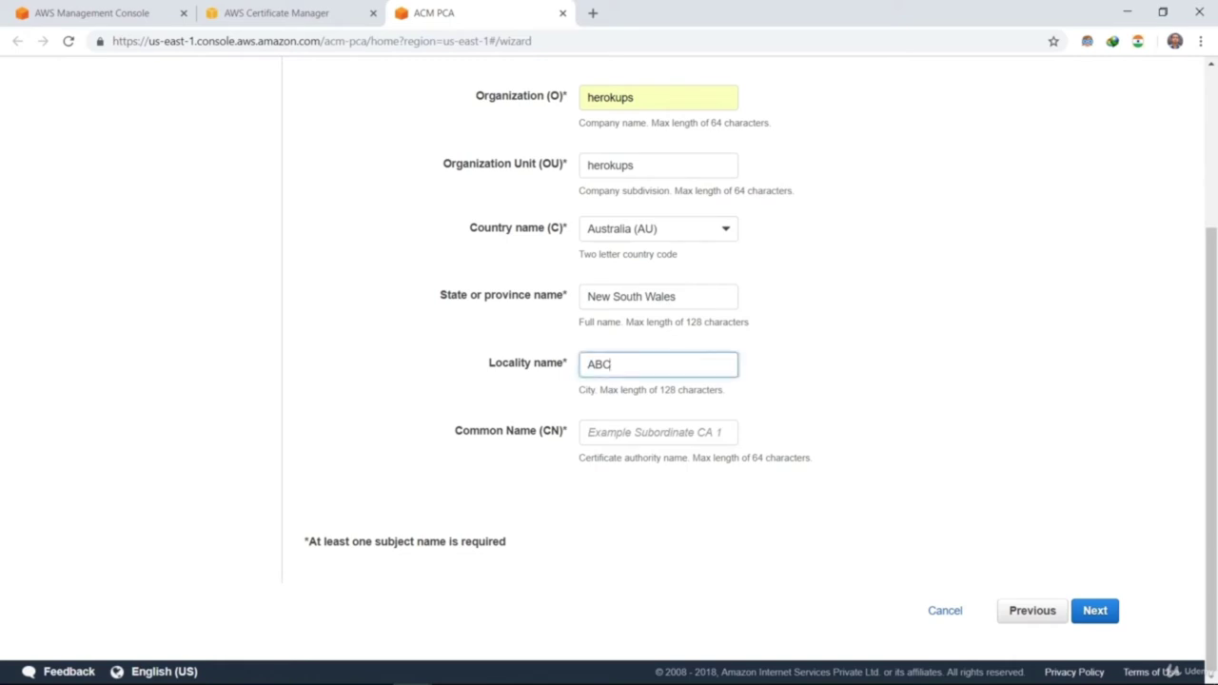
{"action": "key", "text": "ctrl+a"}
{"action": "key", "text": "ctrl+c"}
{"action": "left_click", "coordinate": [656, 432]}
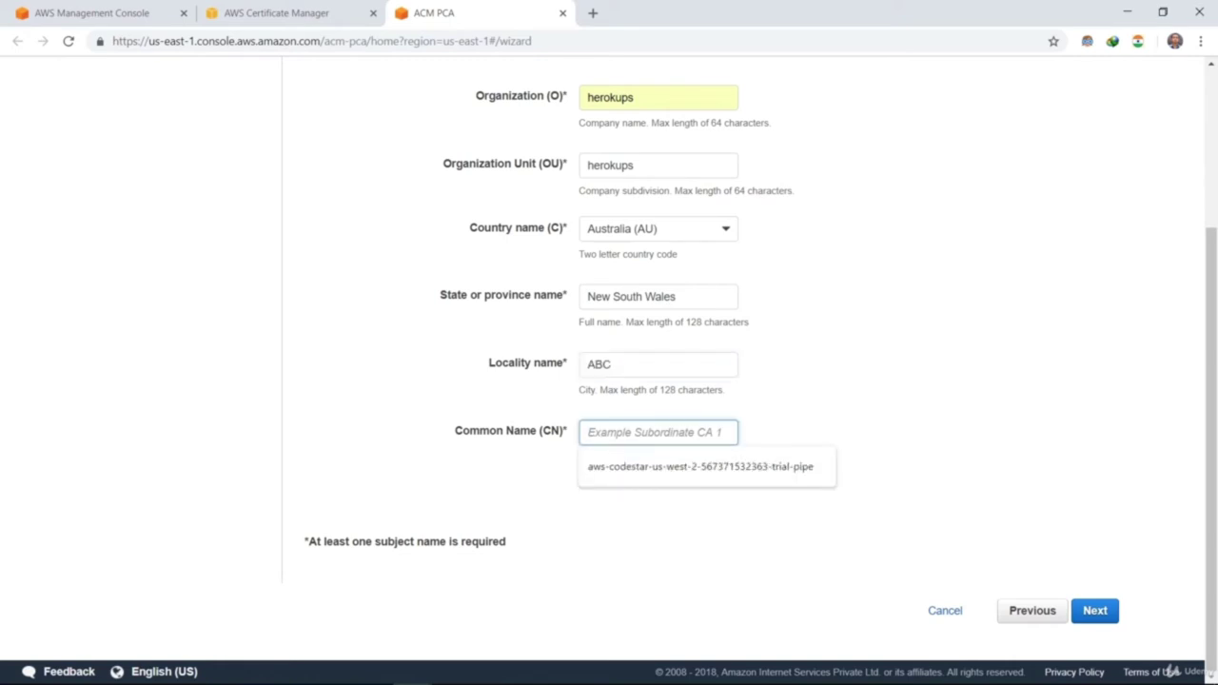
{"action": "key", "text": "ctrl+v"}
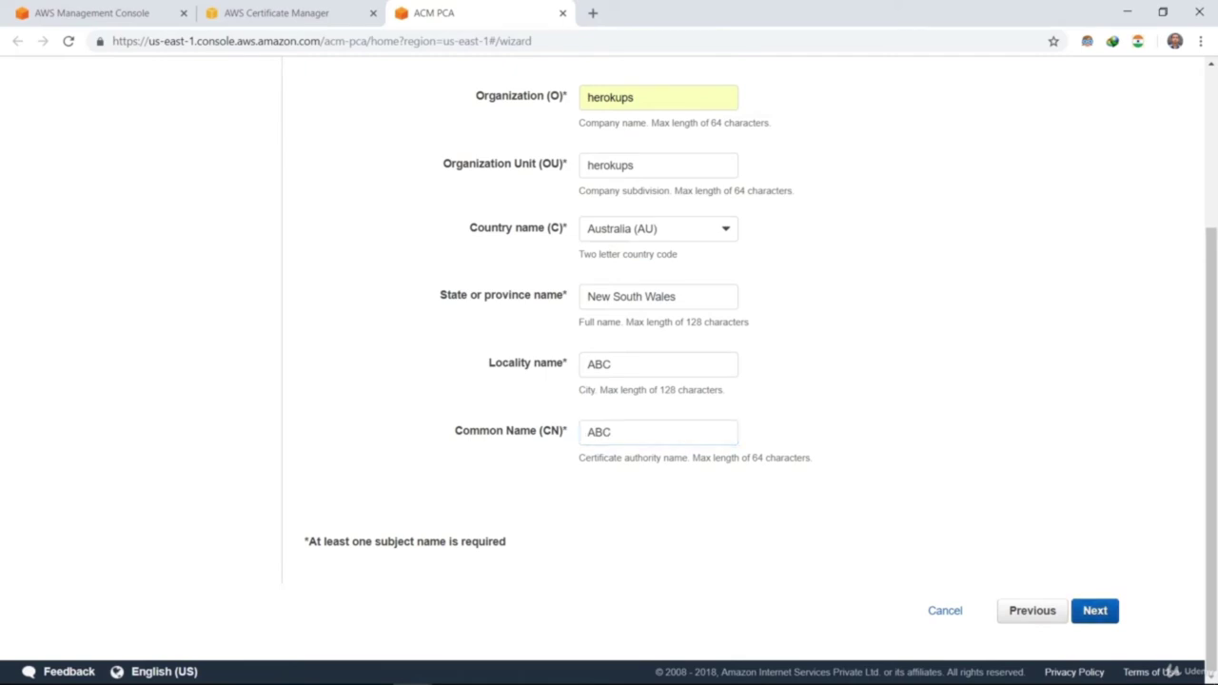
{"action": "key", "text": "Return"}
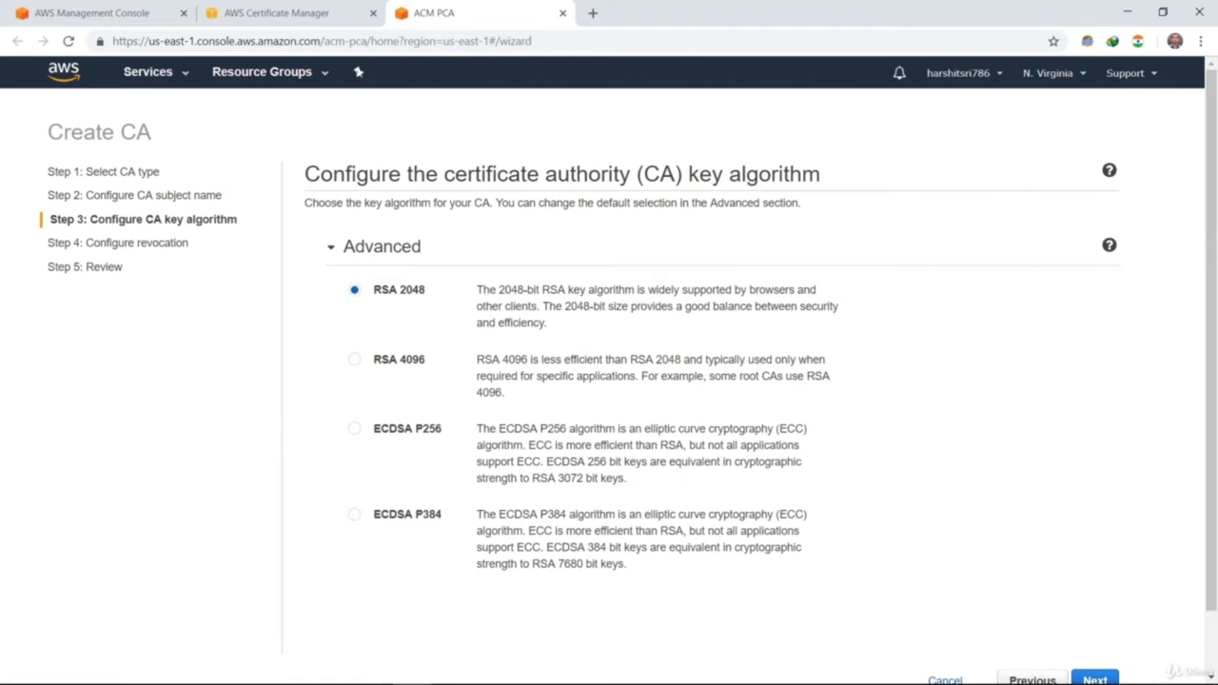
Choose ECDSA P256 instead of RSA 2048 for the CA key and continue
{"action": "left_click", "coordinate": [354, 359]}
{"action": "left_click", "coordinate": [354, 428]}
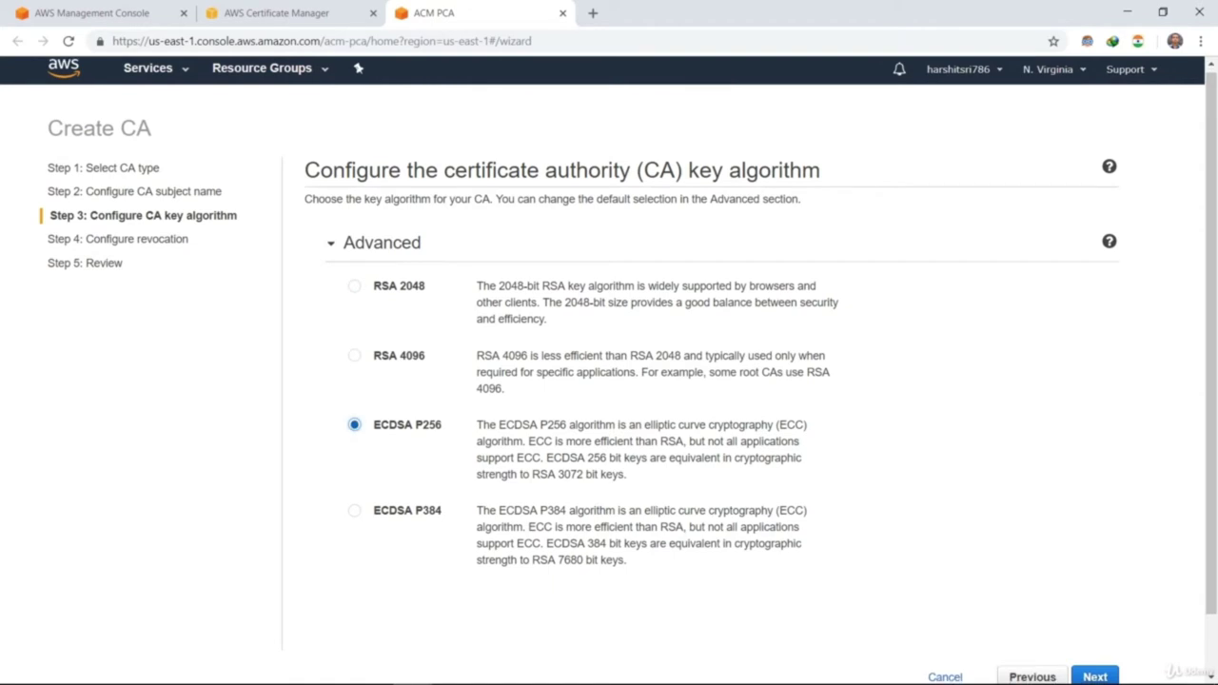
{"action": "scroll", "coordinate": [609, 371], "scroll_direction": "down", "scroll_amount": 1}
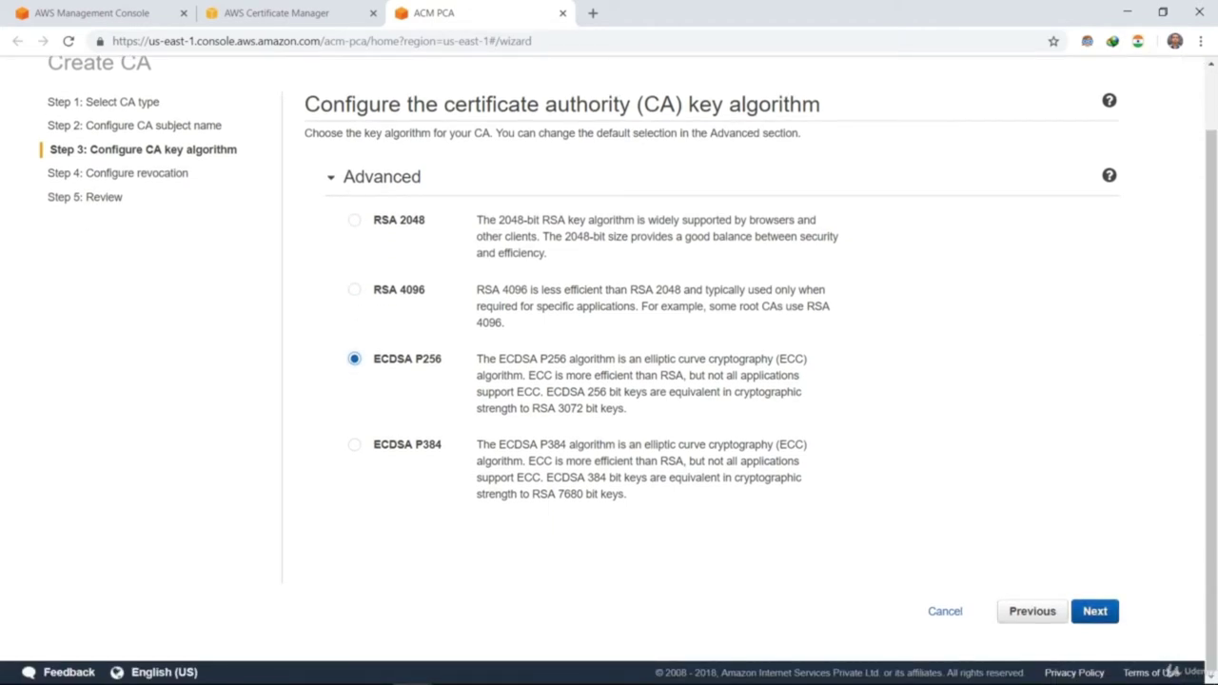
{"action": "left_click", "coordinate": [1094, 611]}
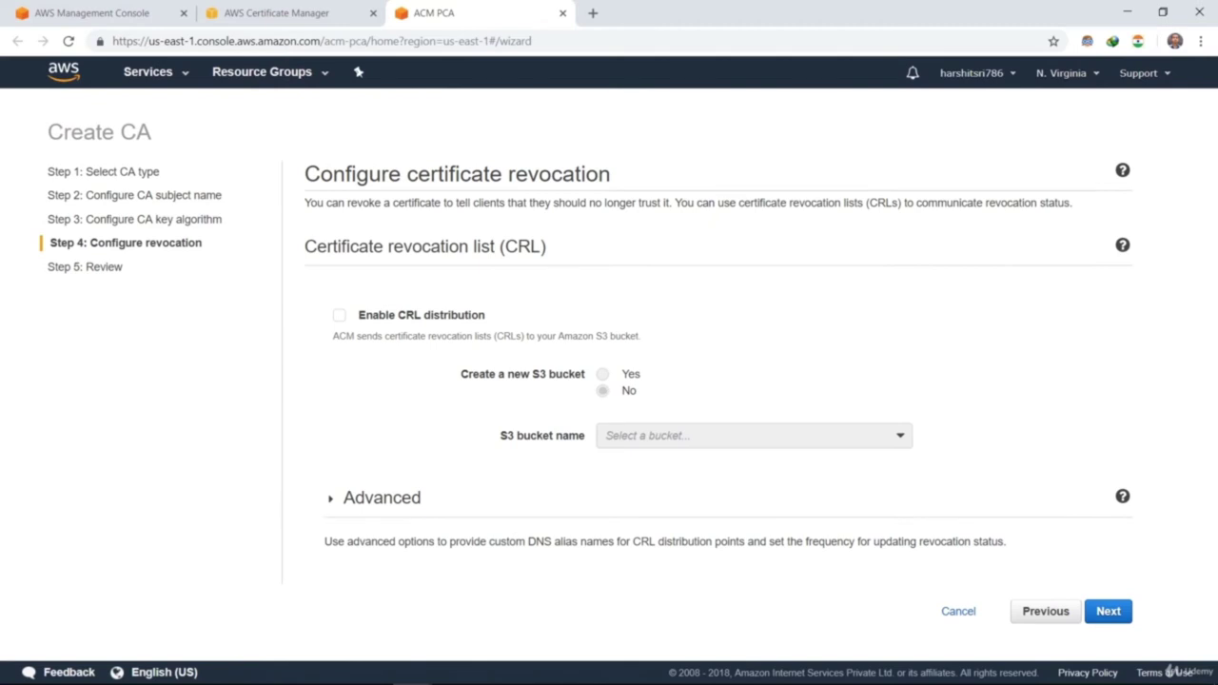
Leave Enable CRL distribution unchecked, expand Advanced, and proceed to Review and Create
{"action": "left_click", "coordinate": [340, 315]}
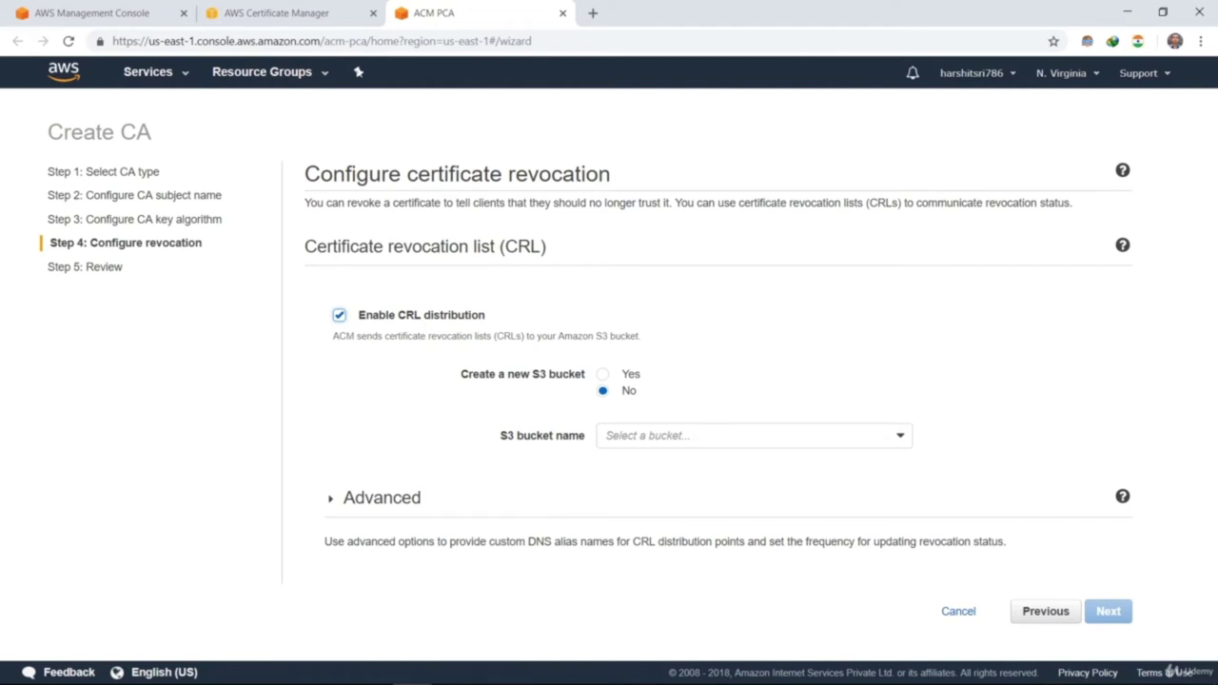
{"action": "key", "text": "space"}
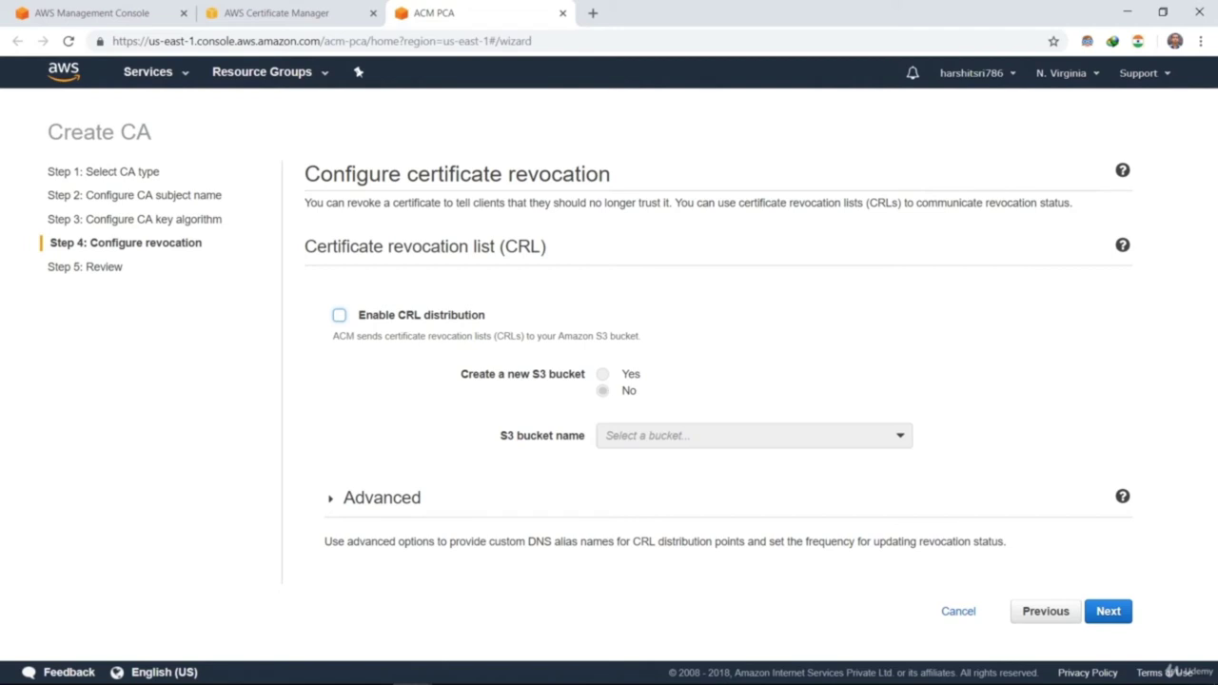
{"action": "key", "text": "Tab"}
{"action": "key", "text": "Return"}
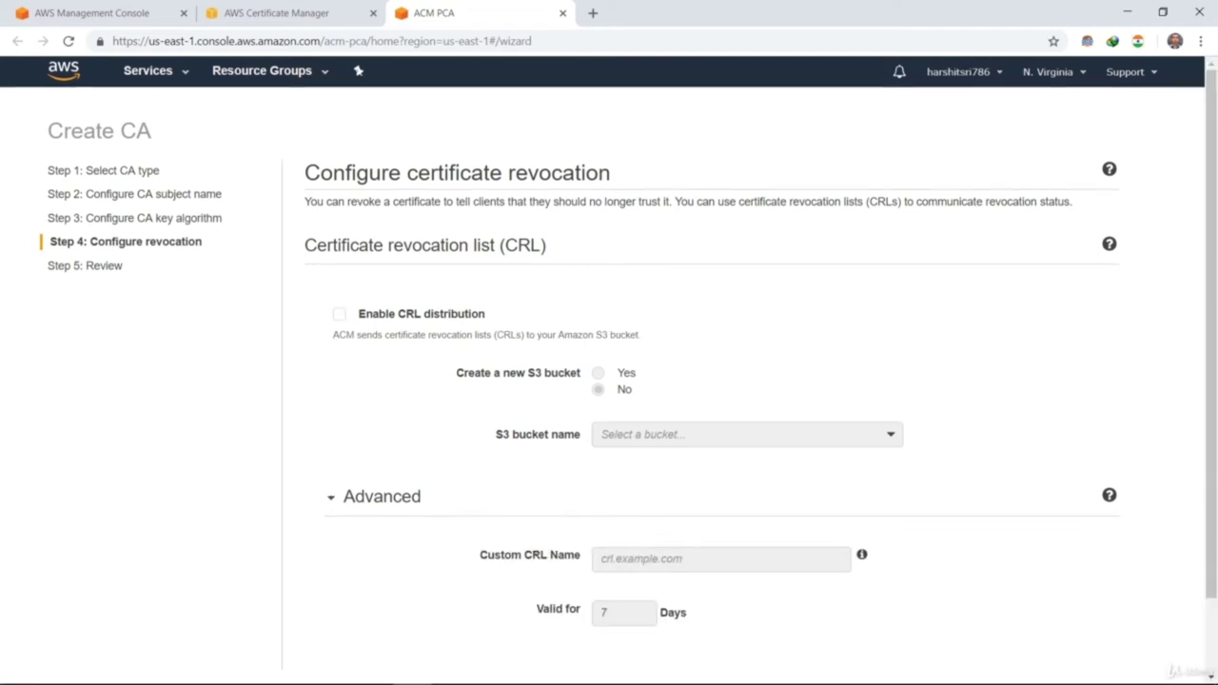
{"action": "scroll", "coordinate": [609, 365], "scroll_direction": "down", "scroll_amount": 1}
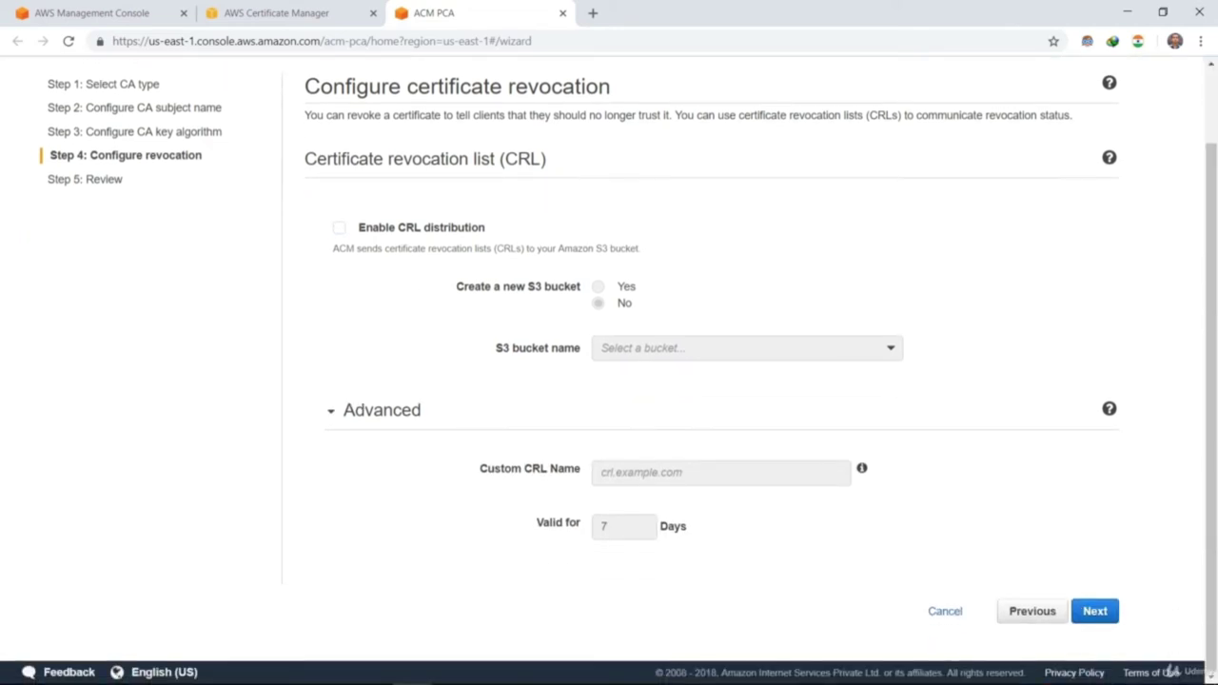
{"action": "key", "text": "Return"}
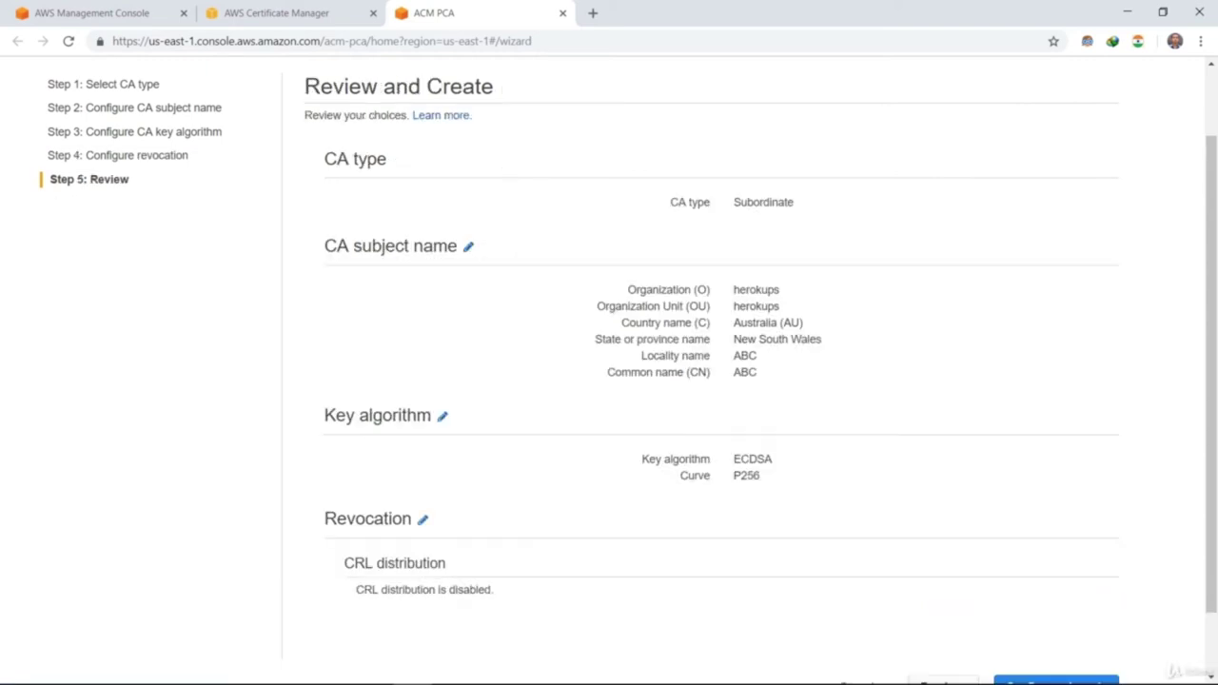
Look over the Subordinate CA review summary, then cancel the CA creation
{"action": "scroll", "coordinate": [609, 371], "scroll_direction": "down", "scroll_amount": 1}
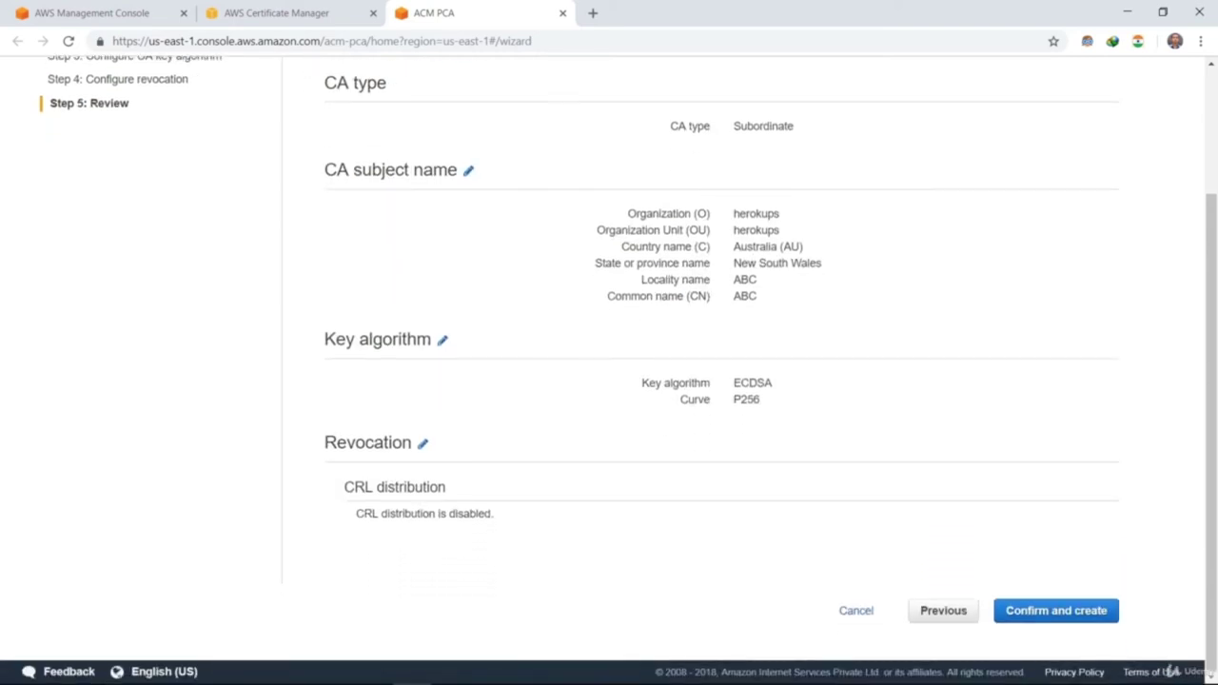
{"action": "scroll", "coordinate": [609, 371], "scroll_direction": "up", "scroll_amount": 2}
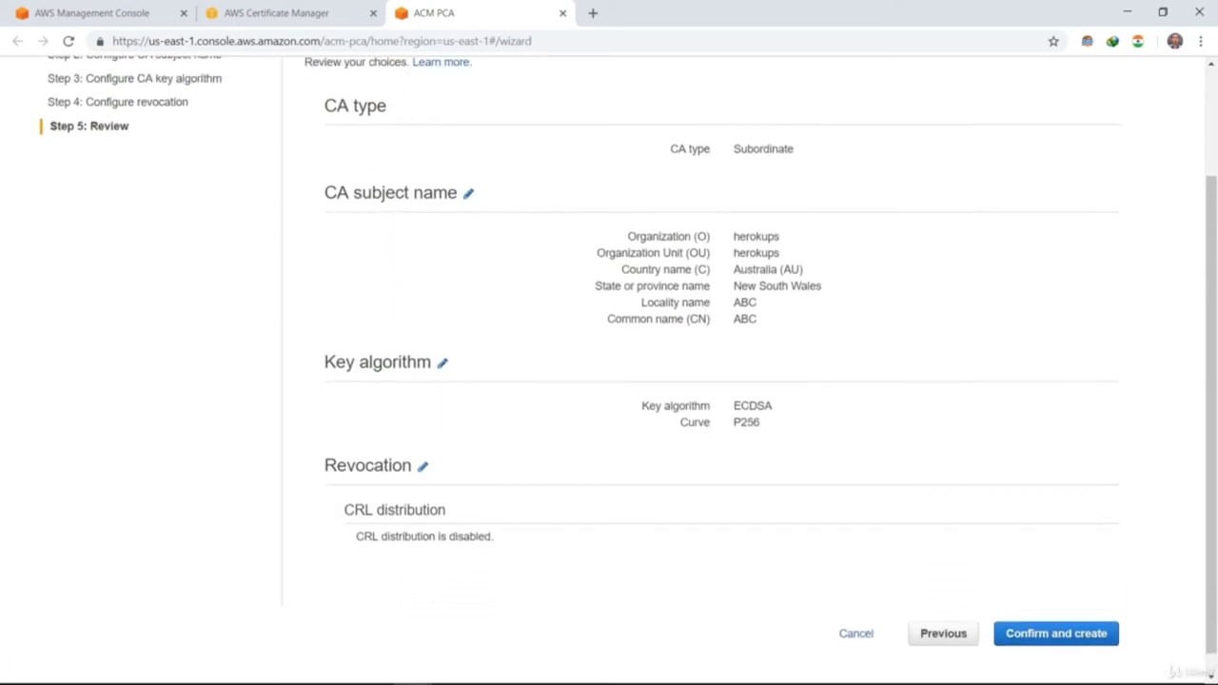
{"action": "scroll", "coordinate": [609, 371], "scroll_direction": "down", "scroll_amount": 2}
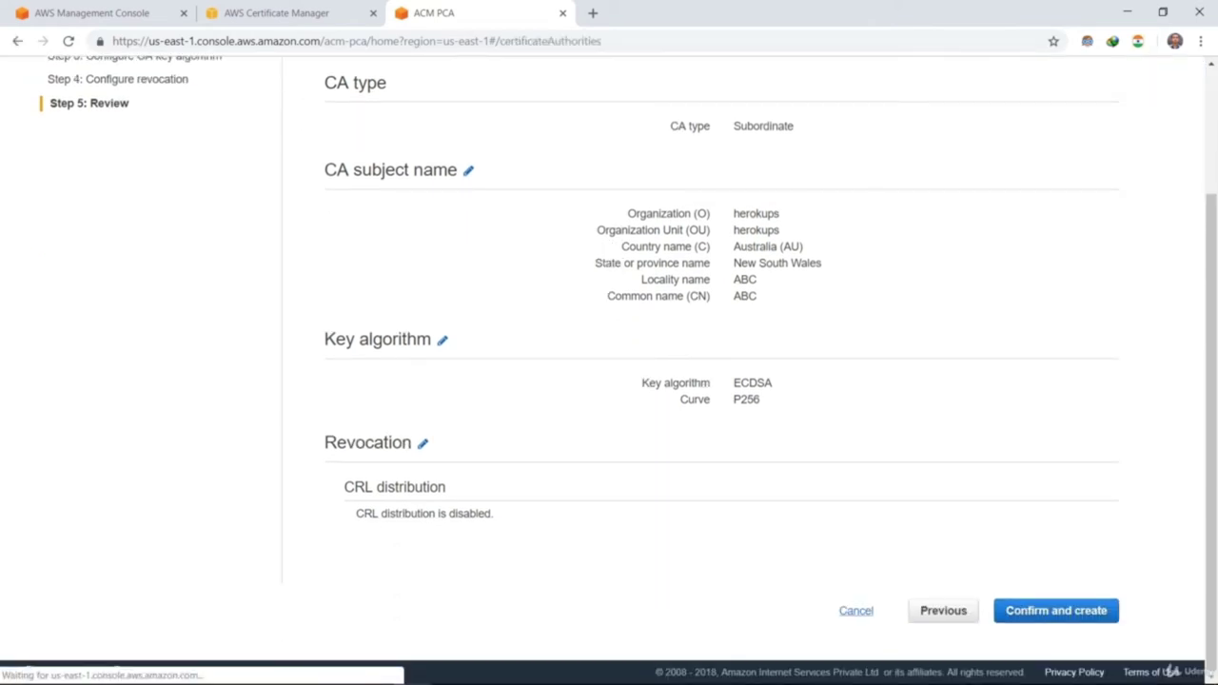
{"action": "left_click", "coordinate": [855, 610]}
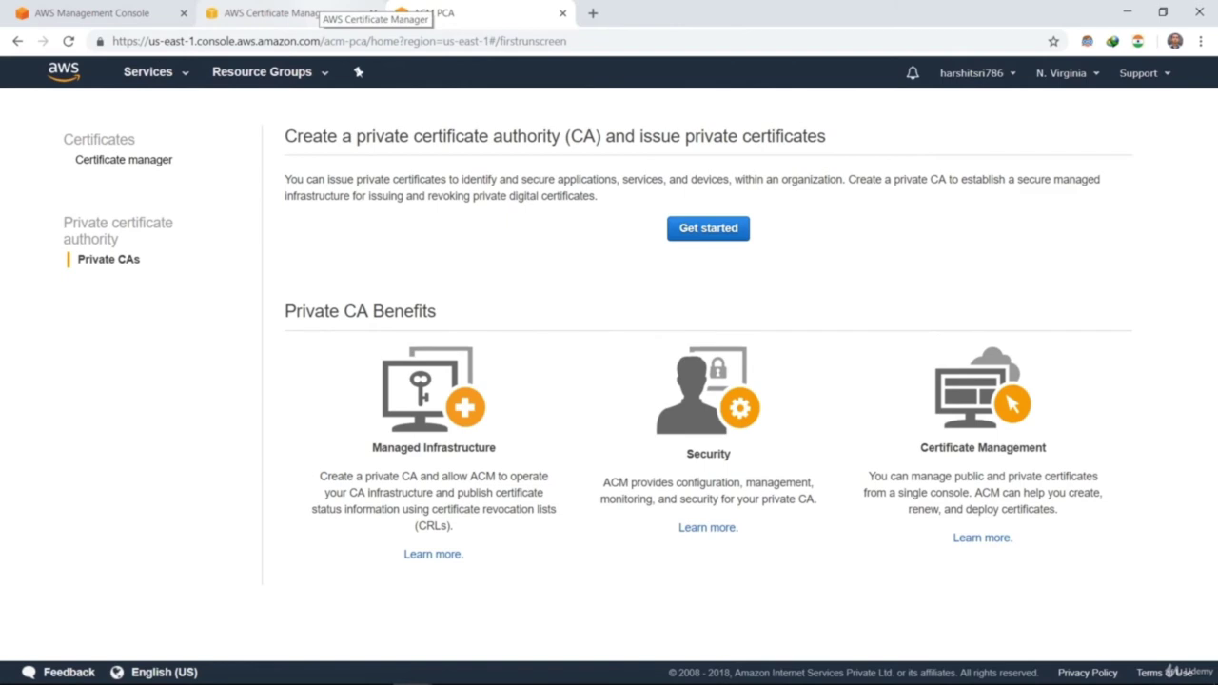
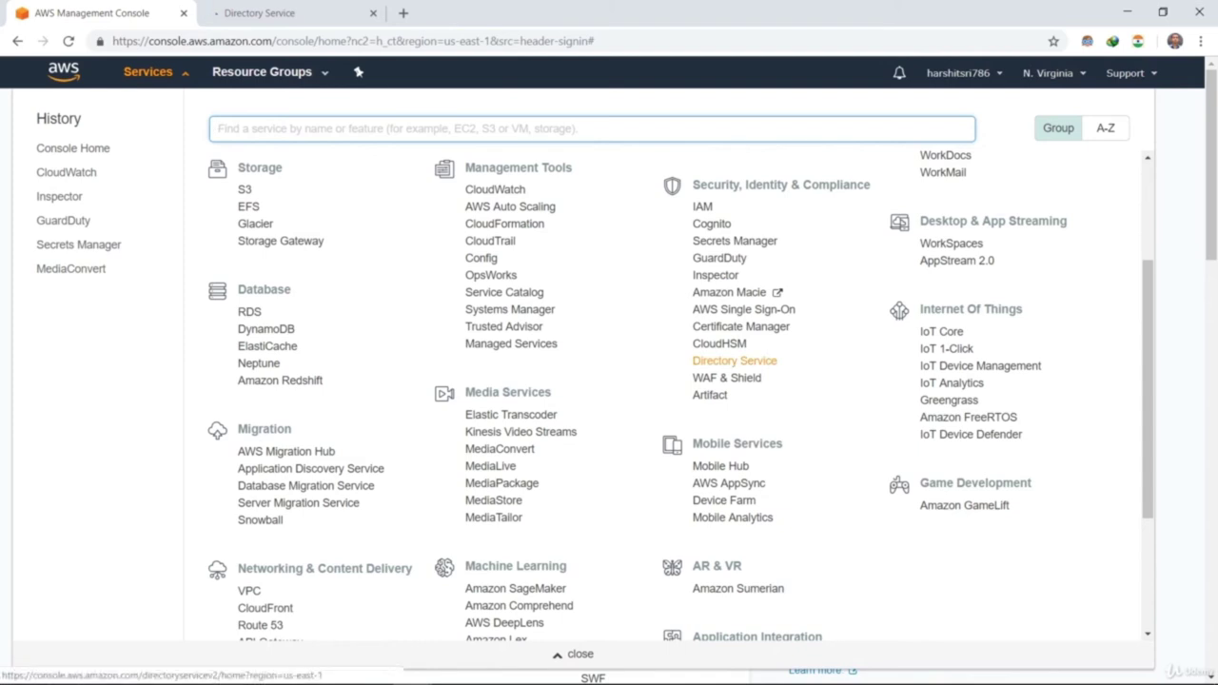
Open Directory Service in a new browser tab and switch to it
{"action": "left_click", "coordinate": [811, 375]}
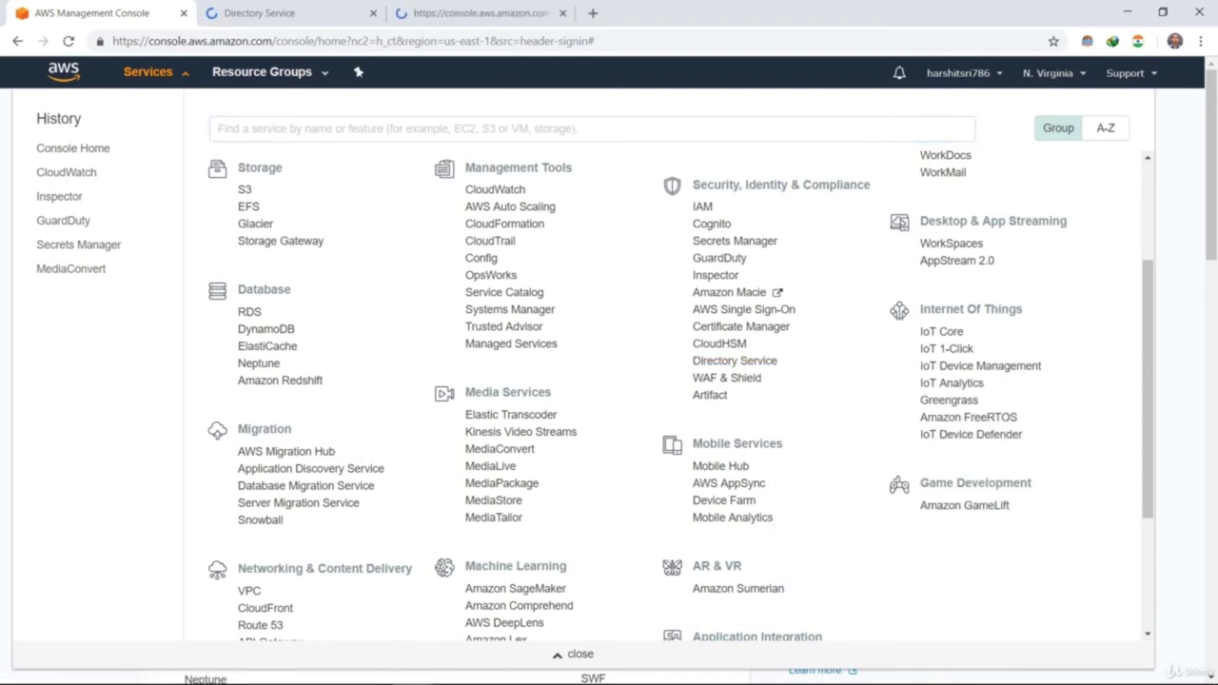
{"action": "key", "text": "ctrl+Tab"}
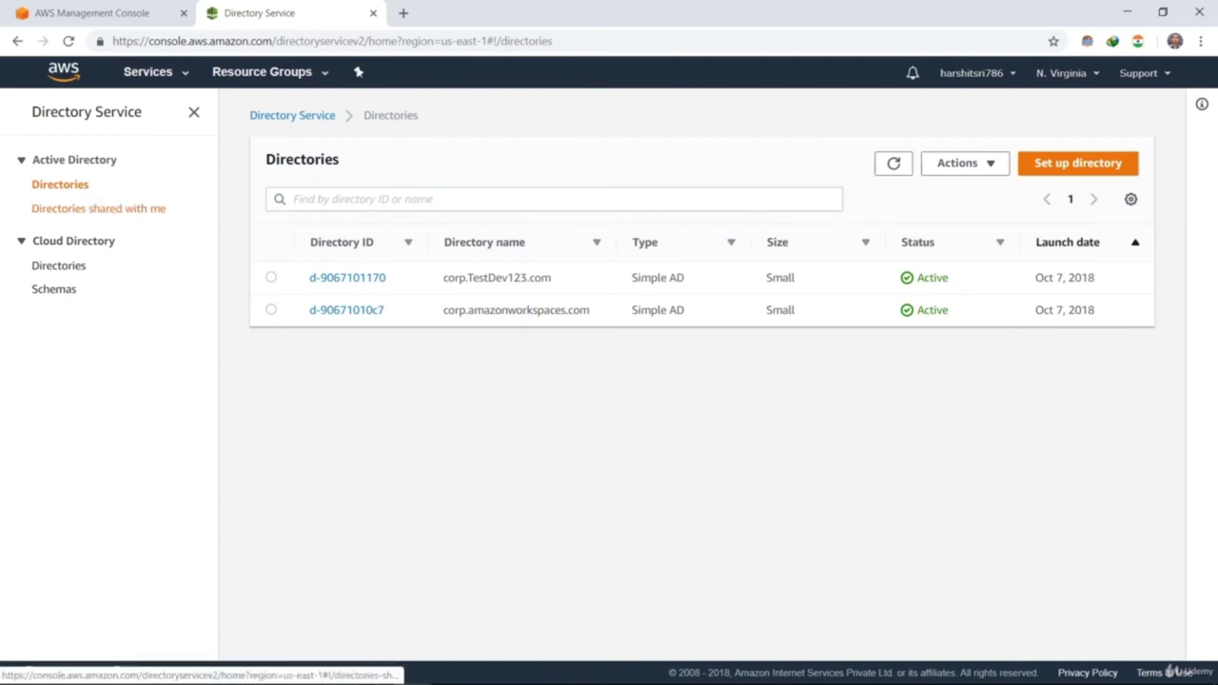
{"action": "left_click", "coordinate": [98, 208]}
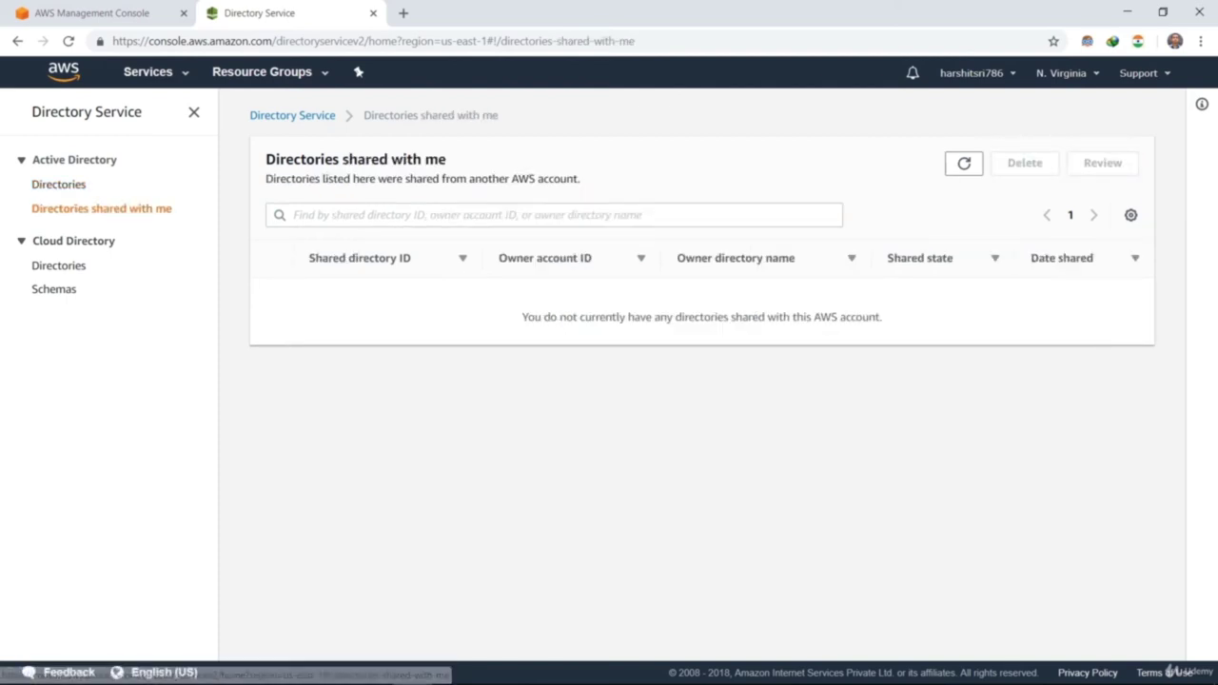
{"action": "left_click", "coordinate": [58, 184]}
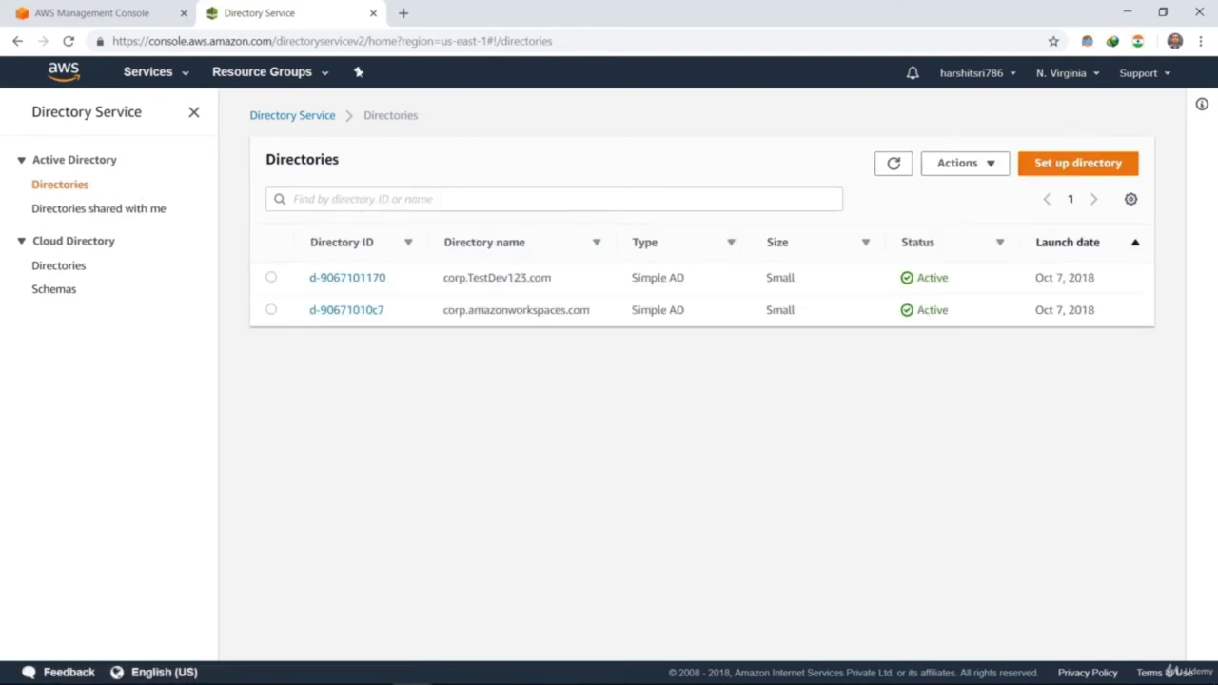
{"action": "left_click", "coordinate": [271, 277]}
{"action": "left_click", "coordinate": [271, 309]}
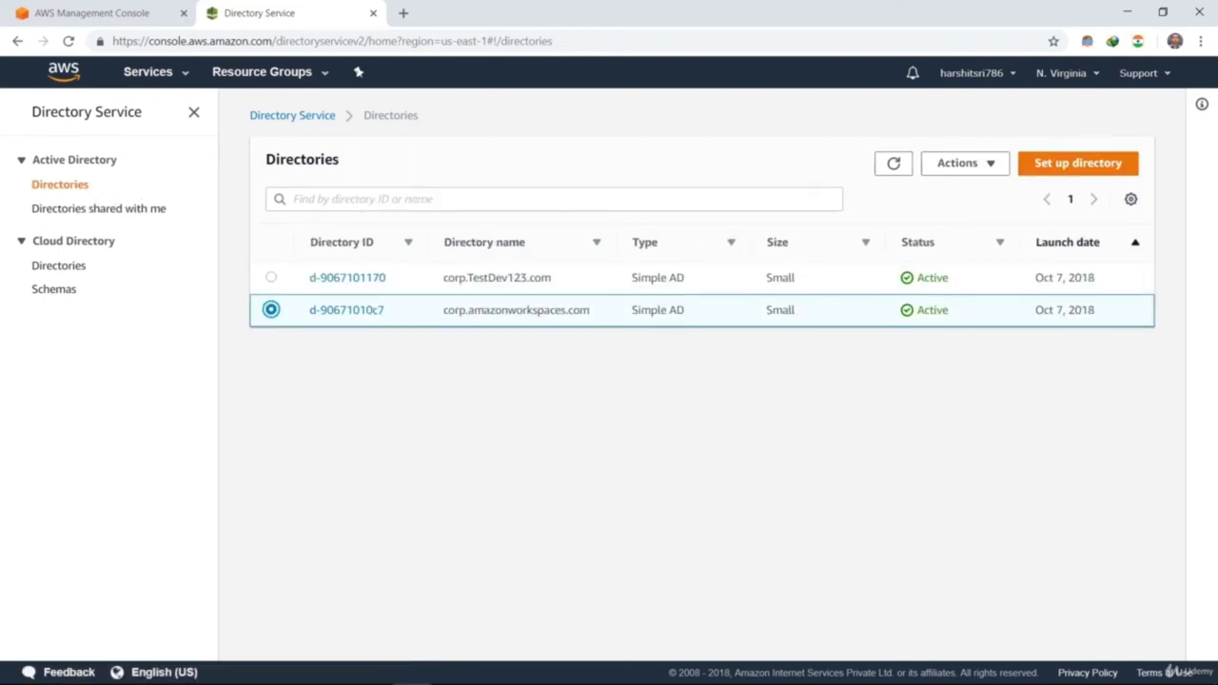
{"action": "left_click", "coordinate": [271, 277]}
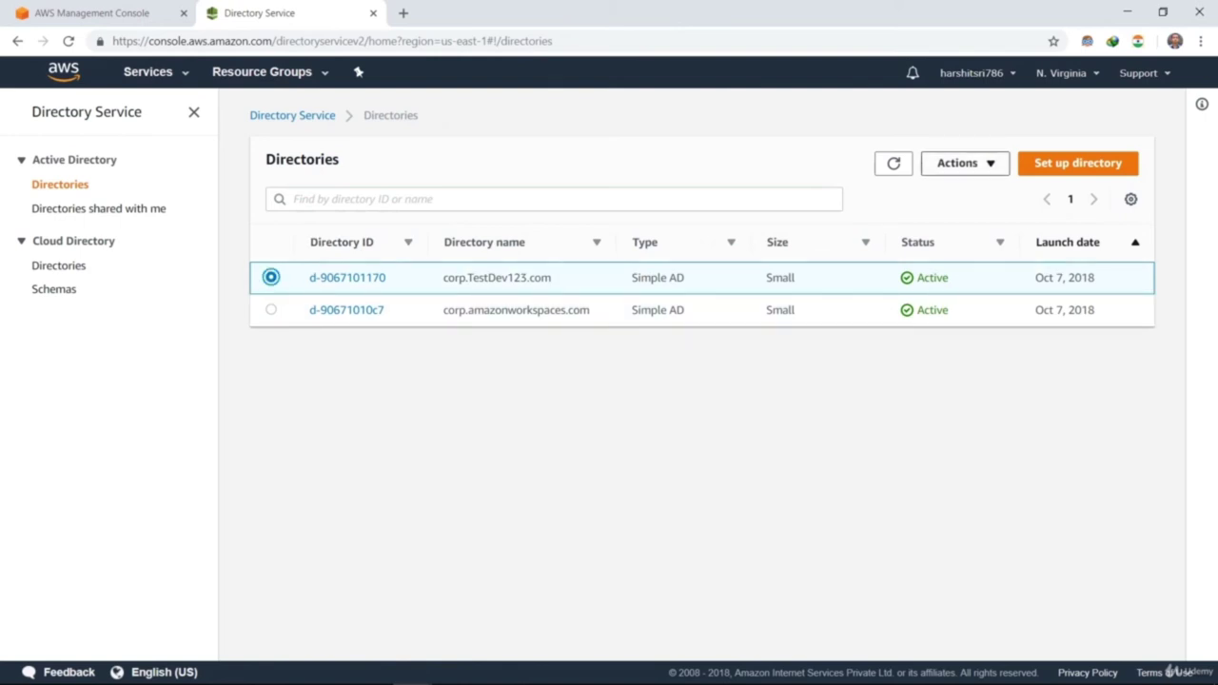
{"action": "left_click", "coordinate": [965, 163]}
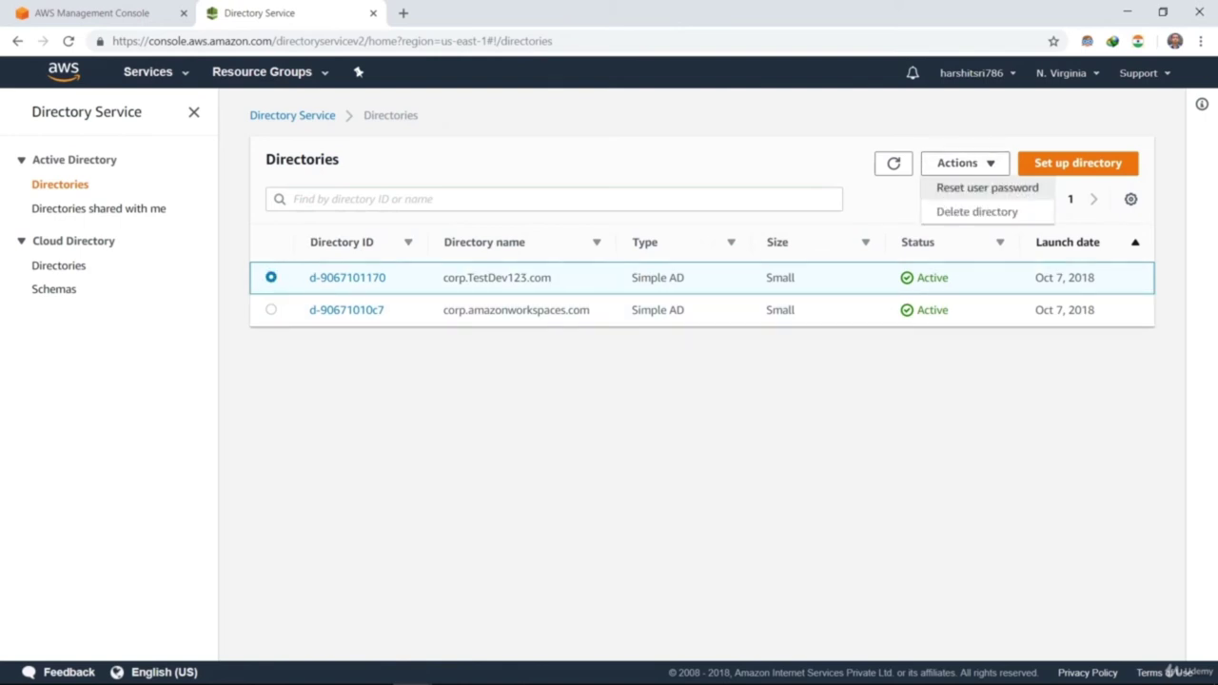
{"action": "left_click", "coordinate": [348, 277]}
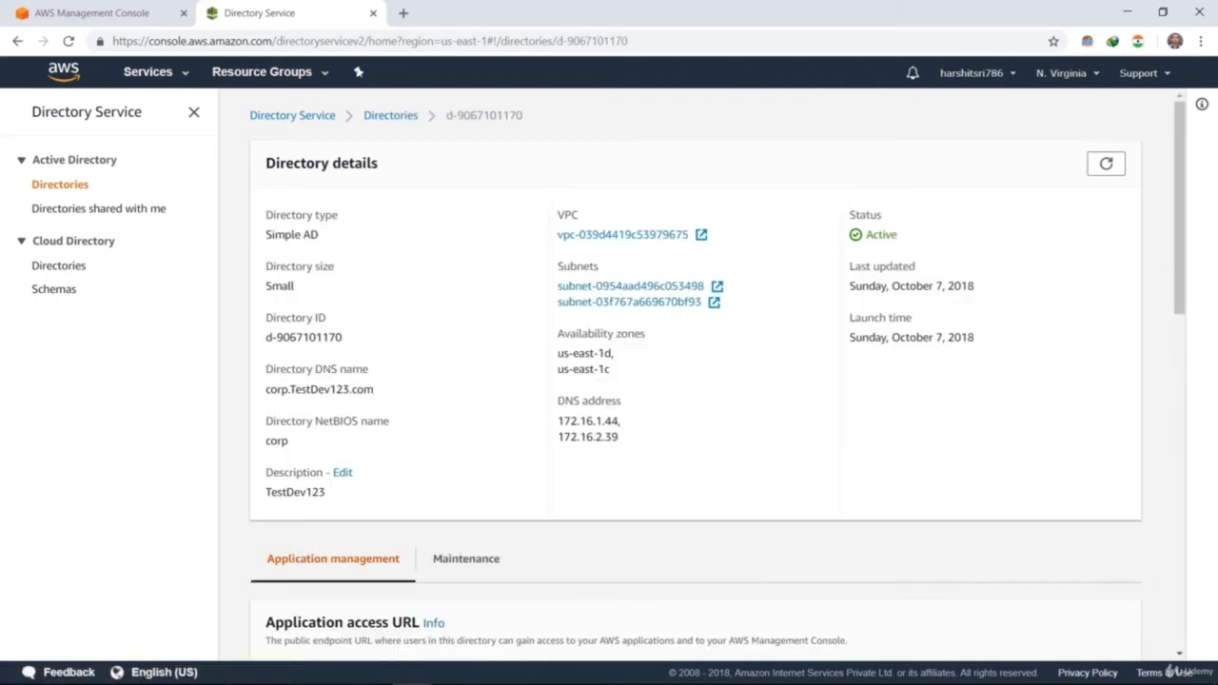
{"action": "scroll", "coordinate": [694, 380], "scroll_direction": "down", "scroll_amount": 4}
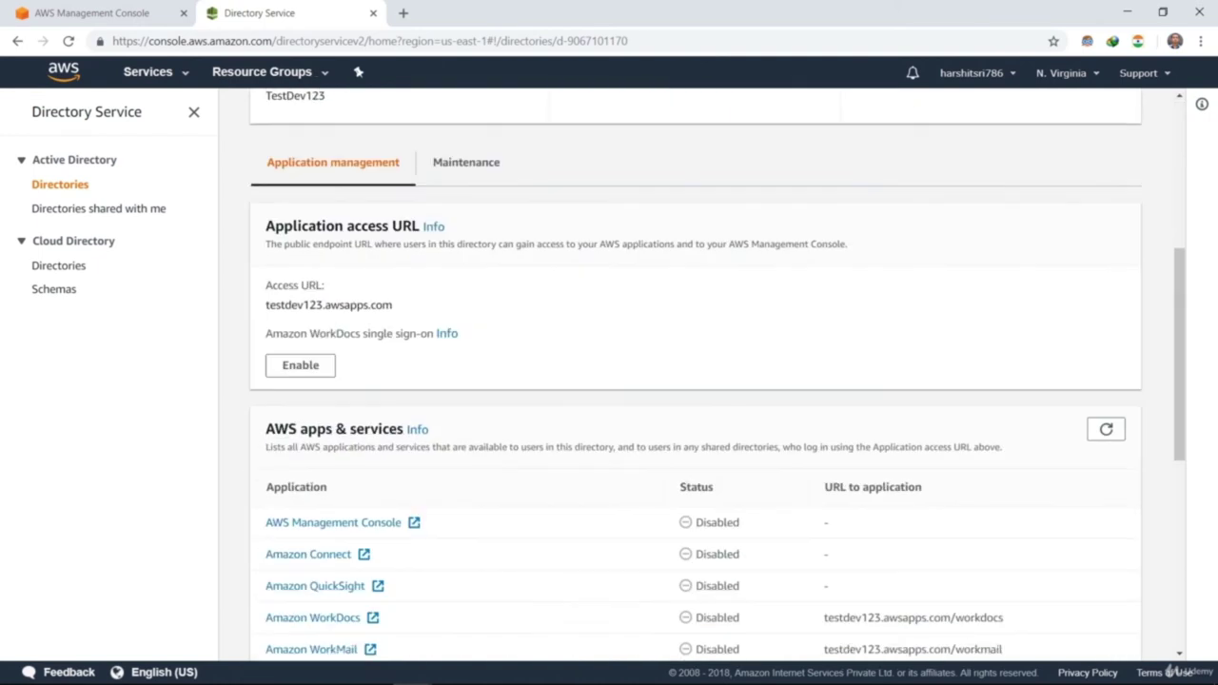
{"action": "scroll", "coordinate": [695, 380], "scroll_direction": "down", "scroll_amount": 3}
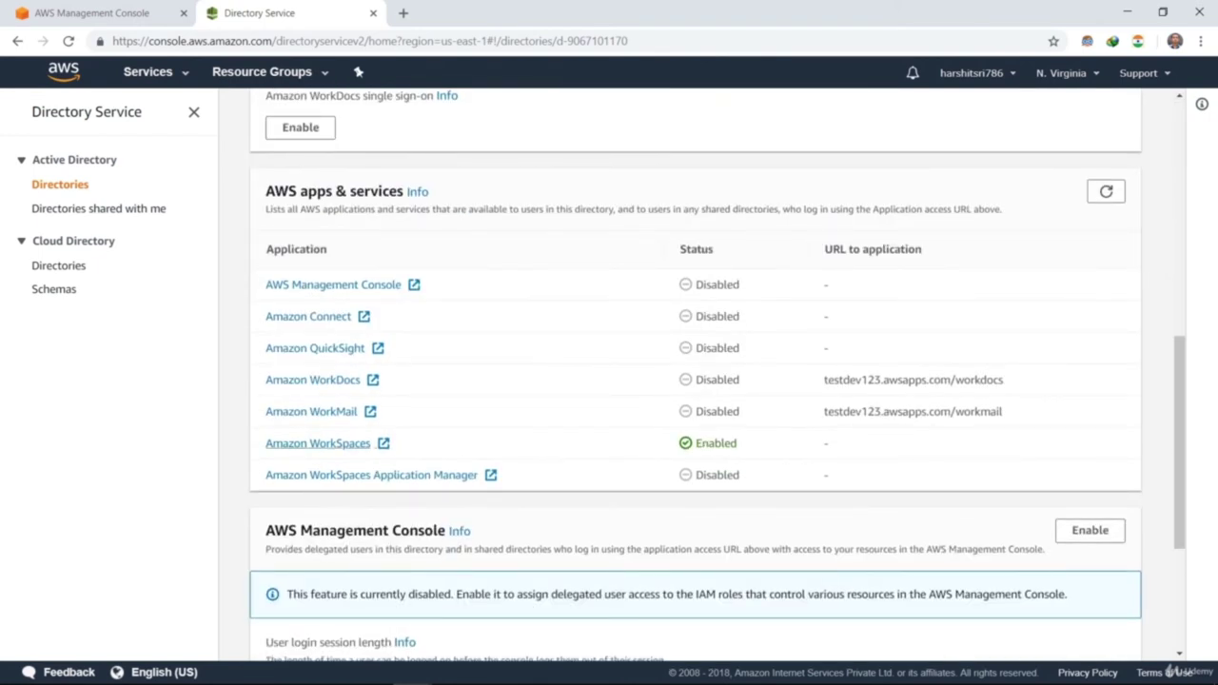
{"action": "scroll", "coordinate": [695, 381], "scroll_direction": "down", "scroll_amount": 1}
{"action": "scroll", "coordinate": [694, 380], "scroll_direction": "down", "scroll_amount": 3}
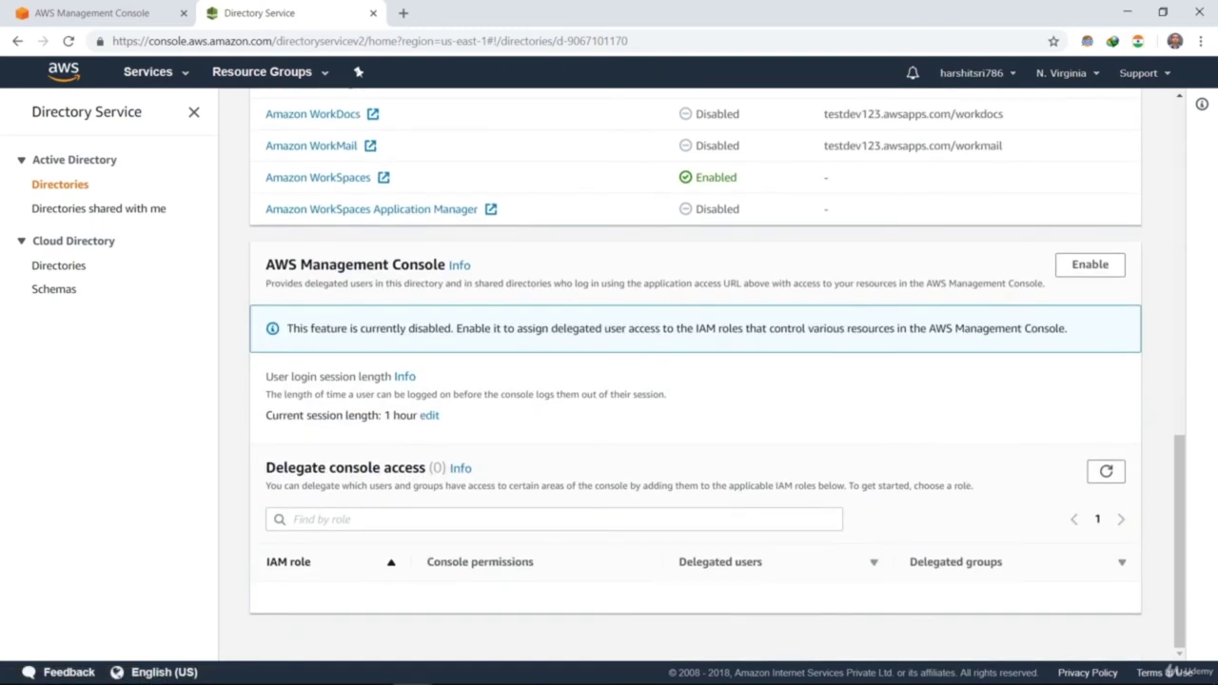
{"action": "scroll", "coordinate": [694, 381], "scroll_direction": "up", "scroll_amount": 10}
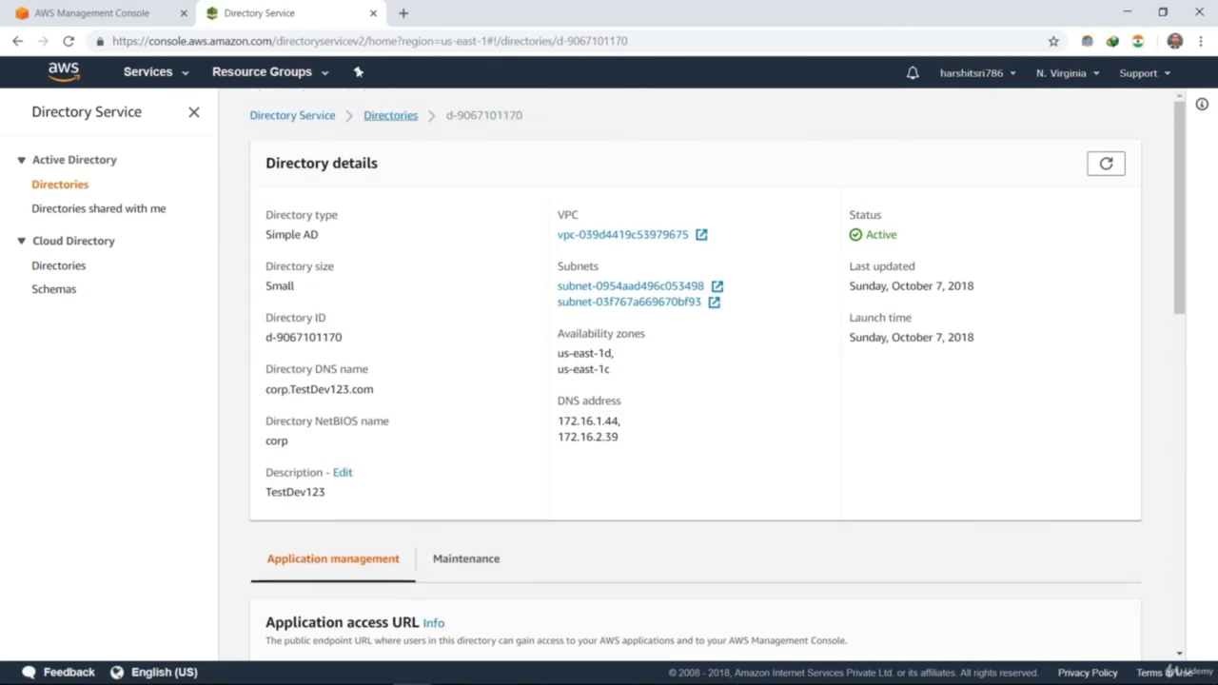
{"action": "left_click", "coordinate": [390, 116]}
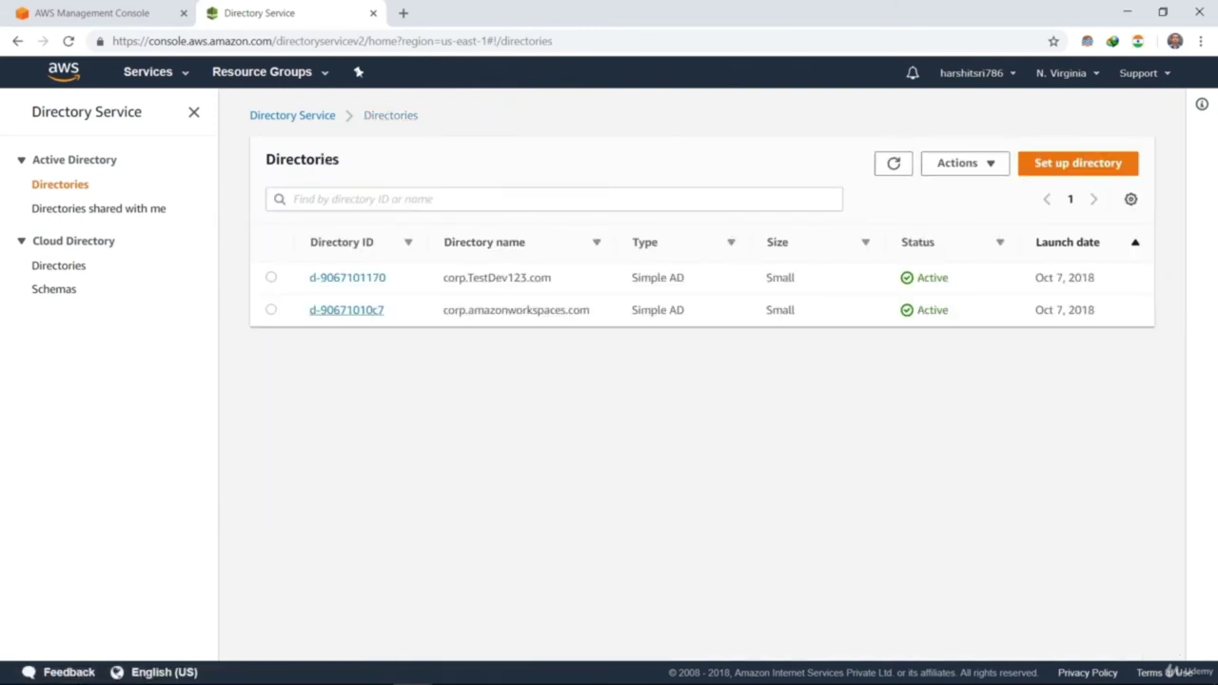
Open directory d-90671010c7 and scroll through its details
{"action": "left_click", "coordinate": [346, 310]}
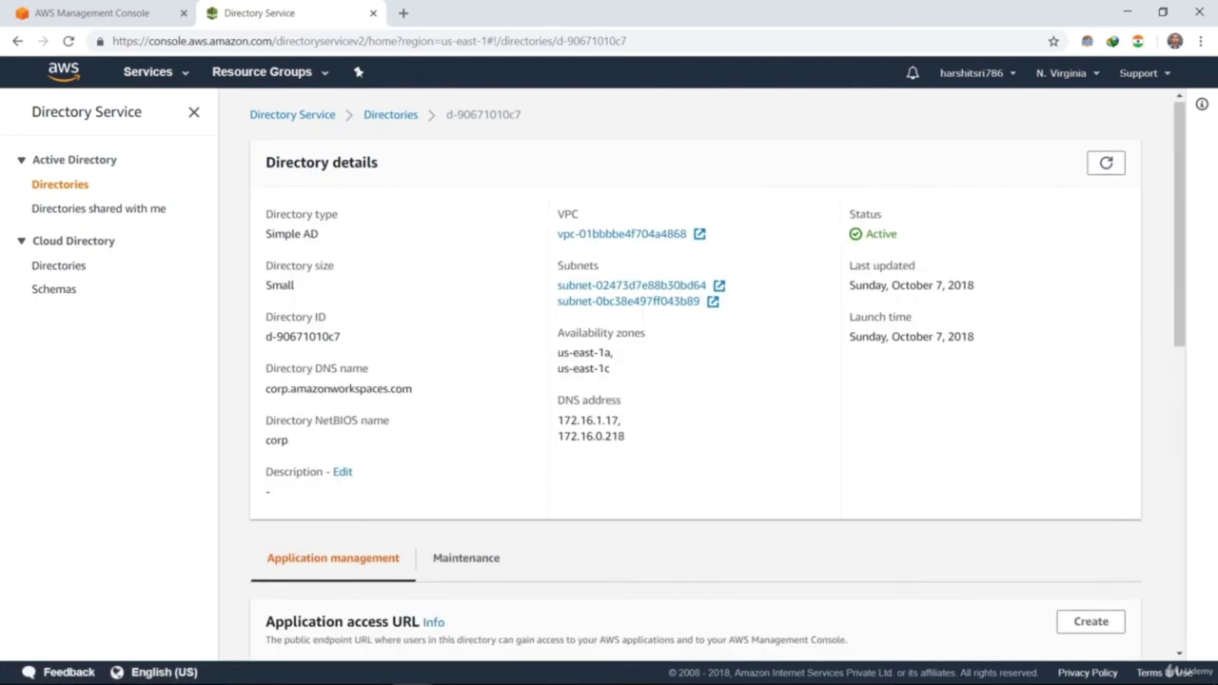
{"action": "scroll", "coordinate": [694, 380], "scroll_direction": "down", "scroll_amount": 2}
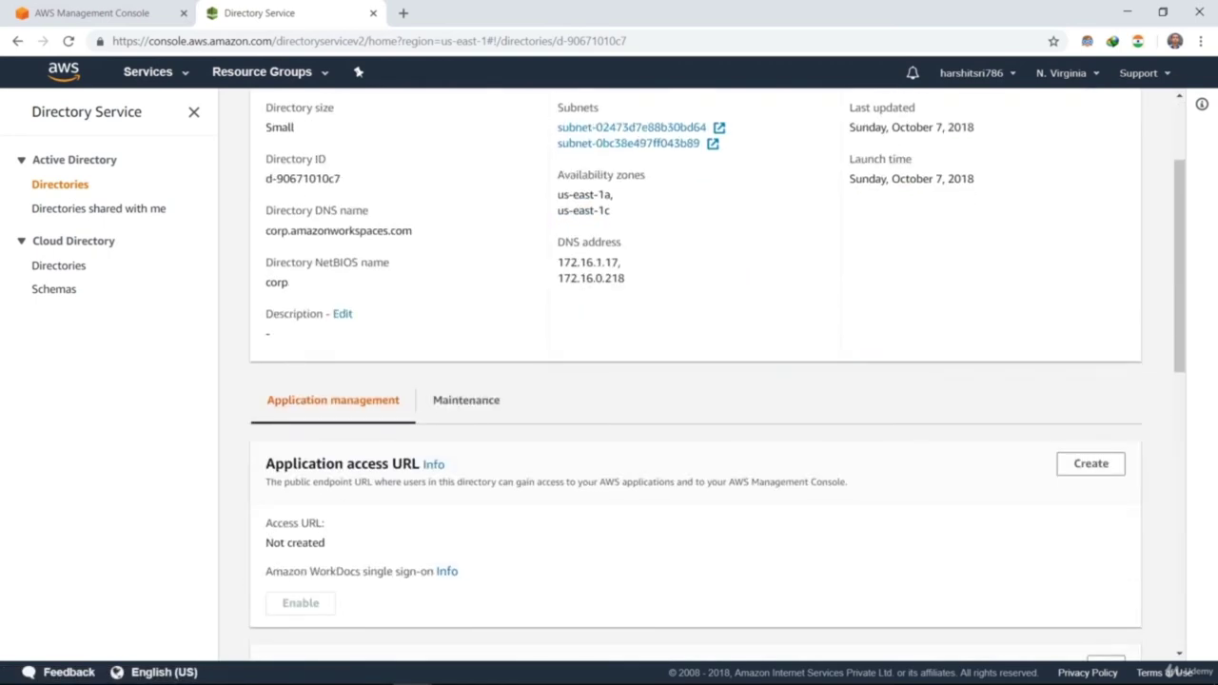
{"action": "scroll", "coordinate": [695, 381], "scroll_direction": "down", "scroll_amount": 3}
{"action": "scroll", "coordinate": [695, 380], "scroll_direction": "down", "scroll_amount": 3}
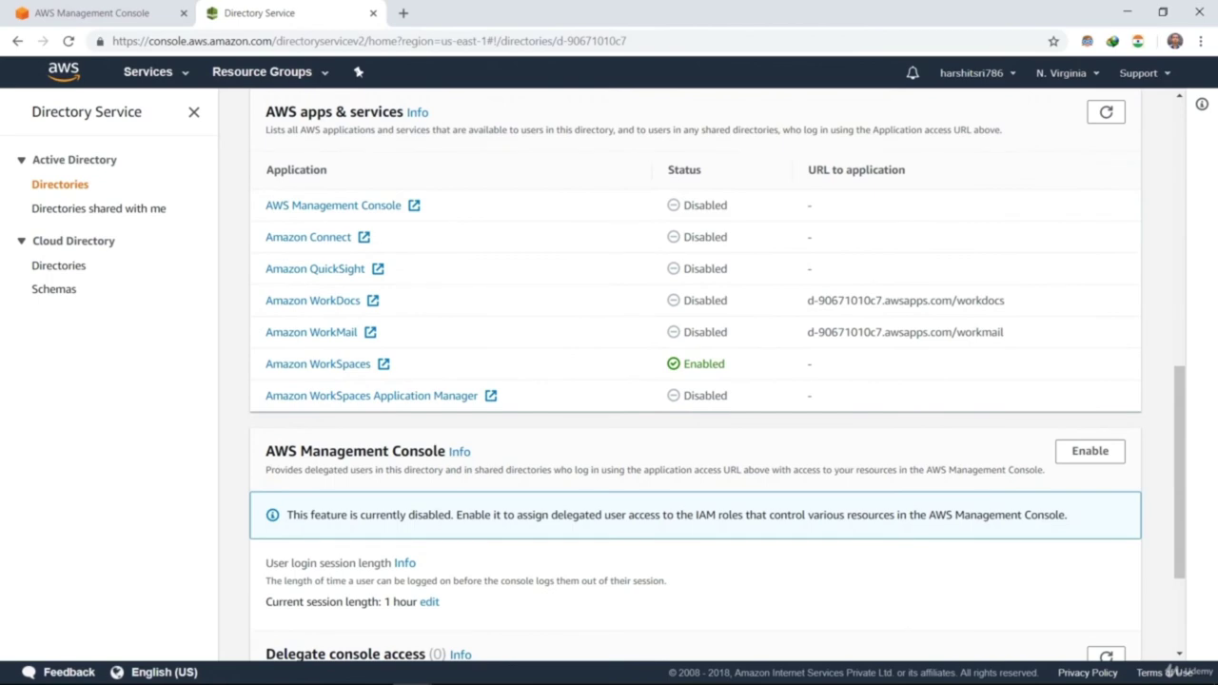
{"action": "scroll", "coordinate": [694, 380], "scroll_direction": "down", "scroll_amount": 2}
{"action": "scroll", "coordinate": [694, 380], "scroll_direction": "up", "scroll_amount": 4}
{"action": "scroll", "coordinate": [695, 381], "scroll_direction": "up", "scroll_amount": 1}
Check the directory's Maintenance tab snapshots, then return to the Directories list
{"action": "left_click", "coordinate": [465, 134]}
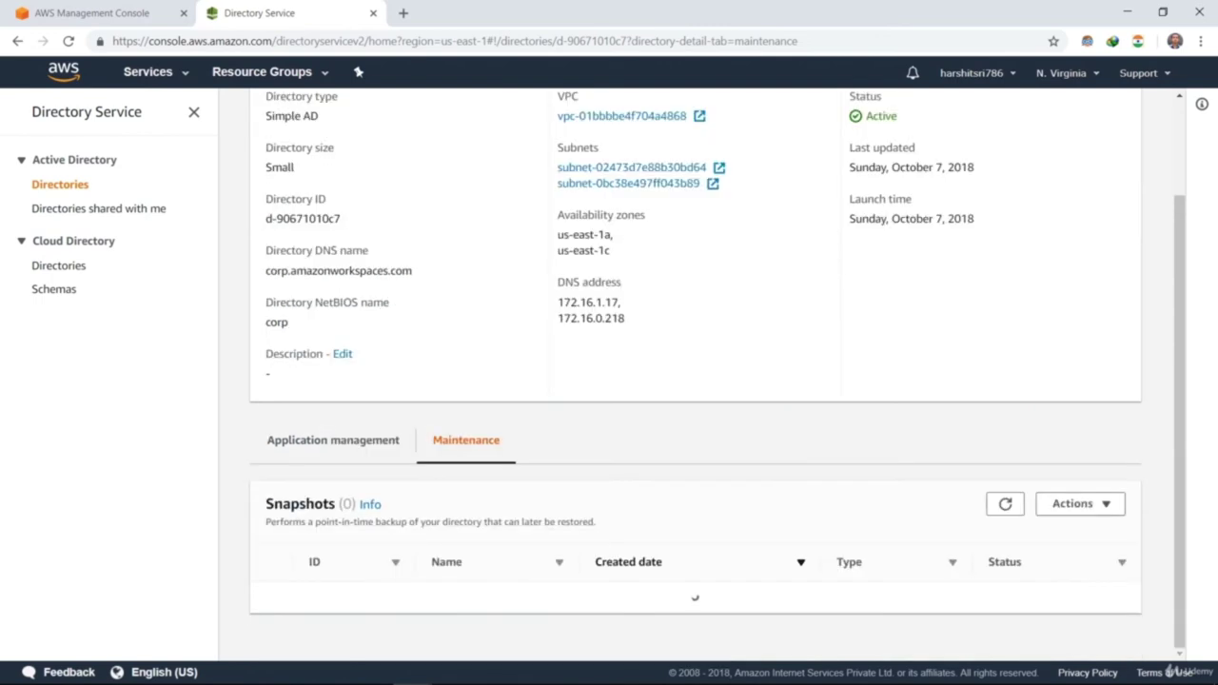
{"action": "scroll", "coordinate": [695, 381], "scroll_direction": "down", "scroll_amount": 2}
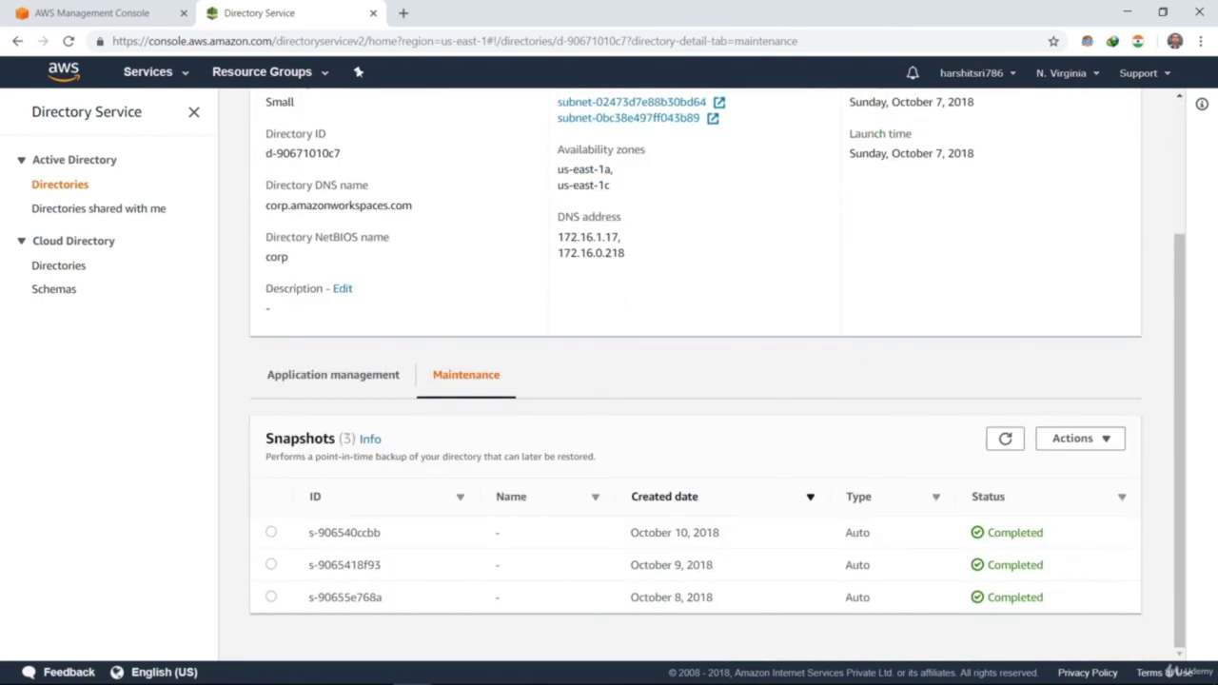
{"action": "scroll", "coordinate": [694, 371], "scroll_direction": "up", "scroll_amount": 2}
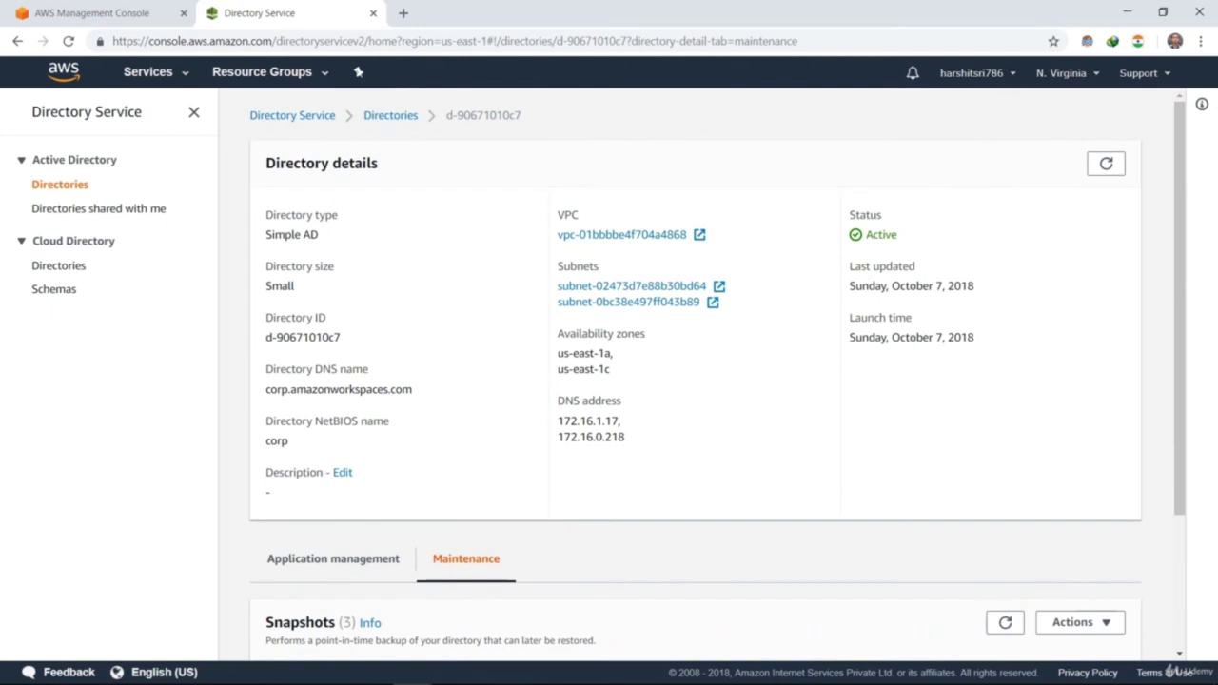
{"action": "left_click", "coordinate": [390, 115]}
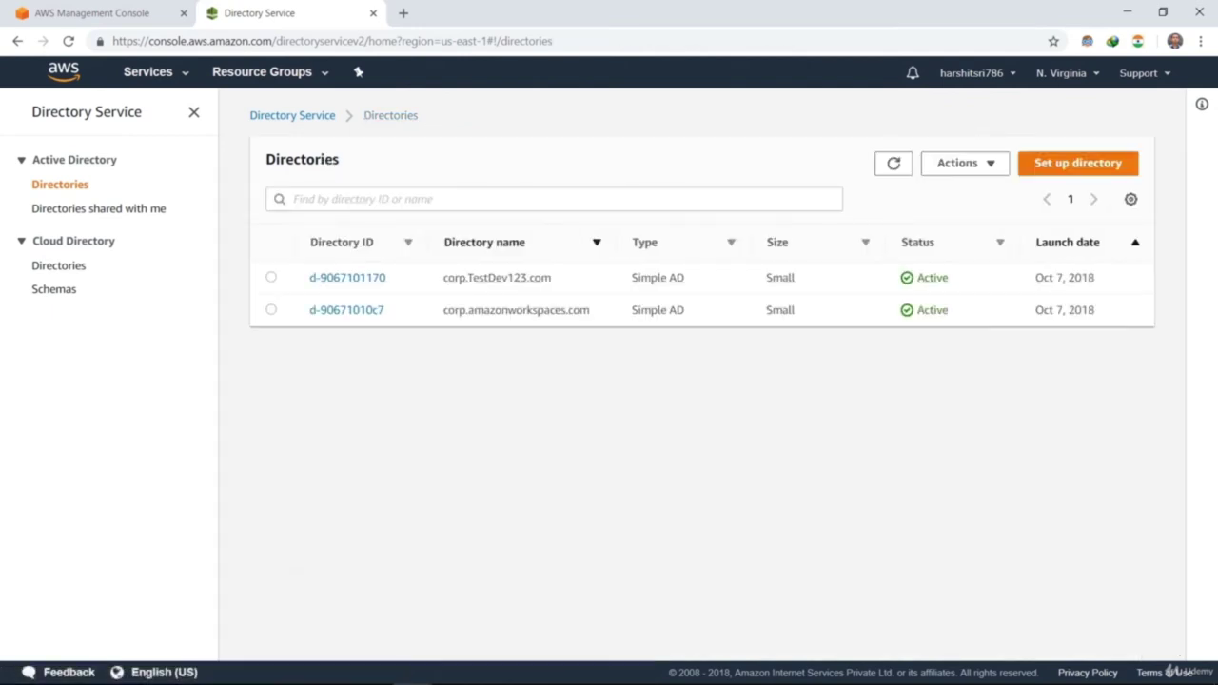
Try deleting corp.TestDev123.com, dismiss the blocked-deletion notice, then start a new directory setup
{"action": "left_click", "coordinate": [271, 277]}
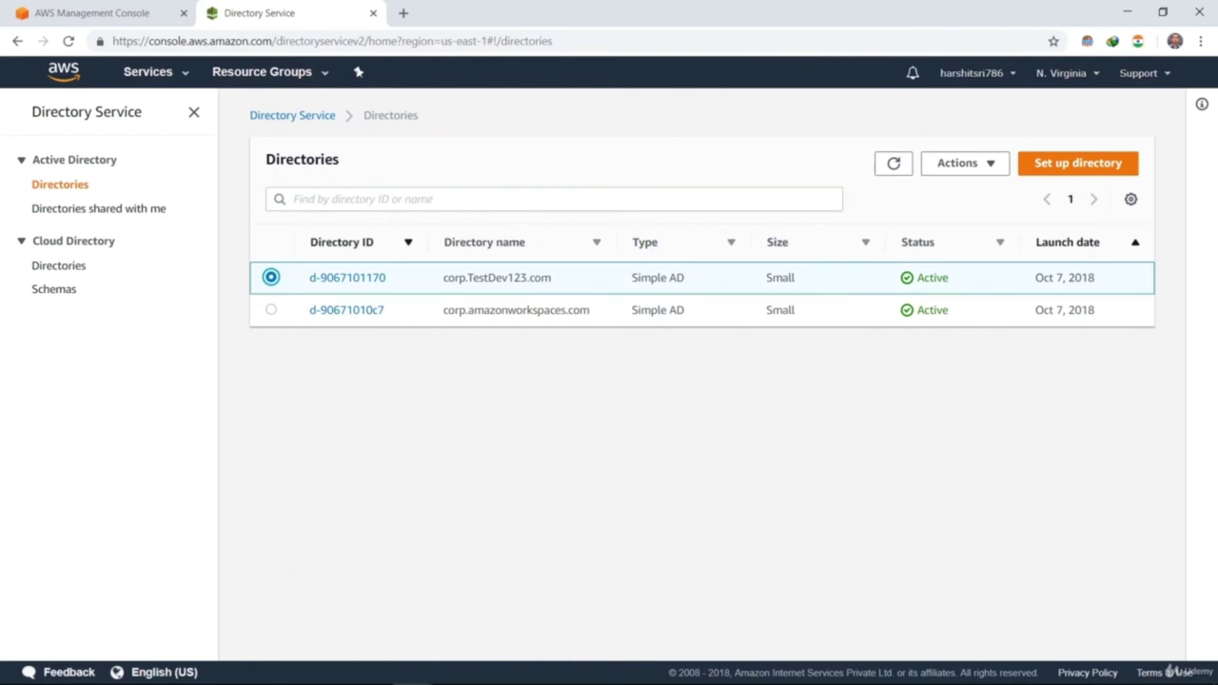
{"action": "left_click", "coordinate": [963, 162]}
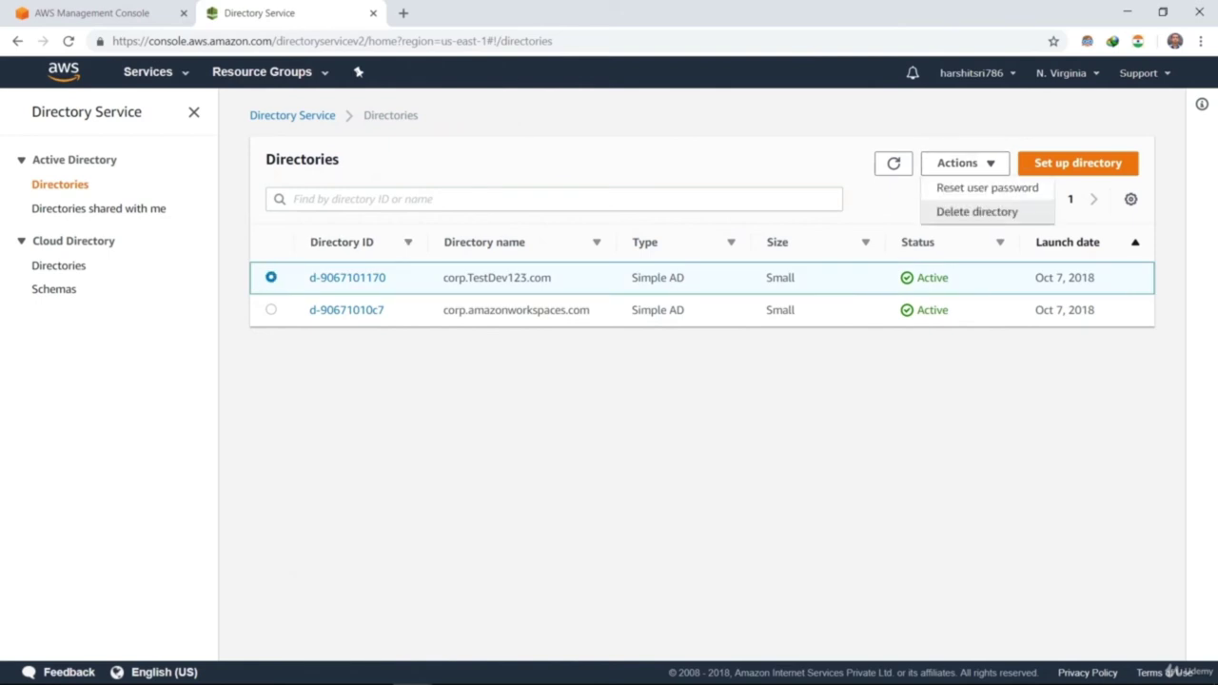
{"action": "left_click", "coordinate": [976, 211]}
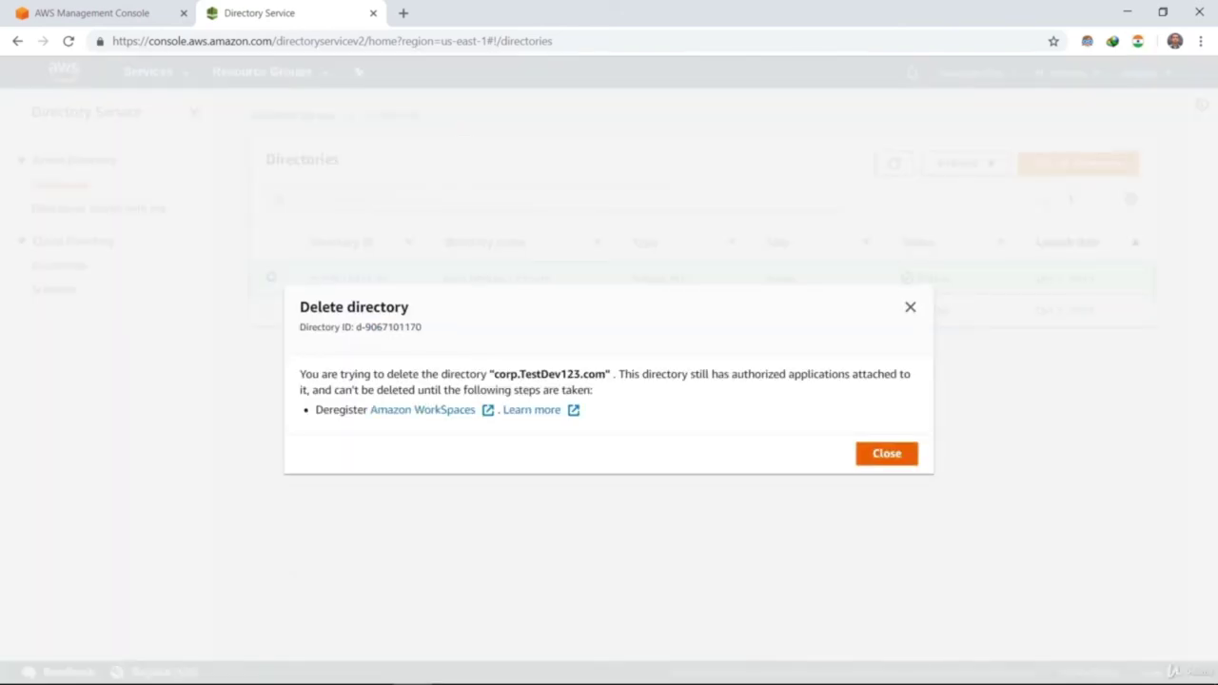
{"action": "key", "text": "Escape"}
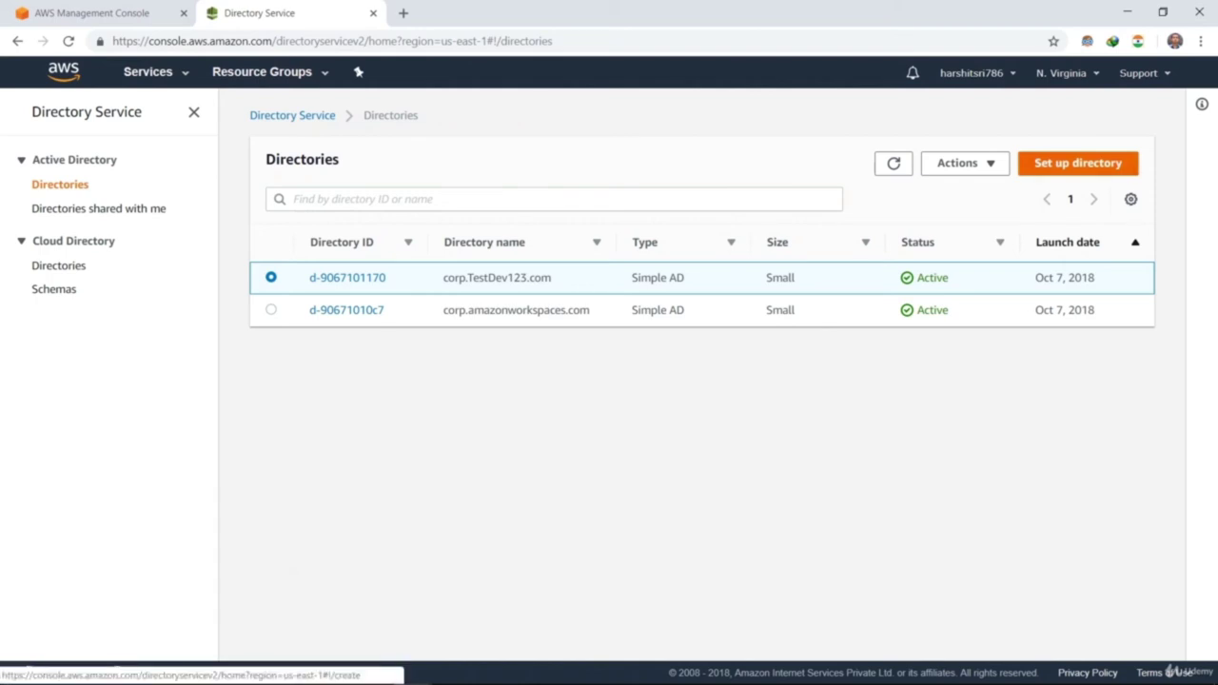
{"action": "left_click", "coordinate": [1077, 163]}
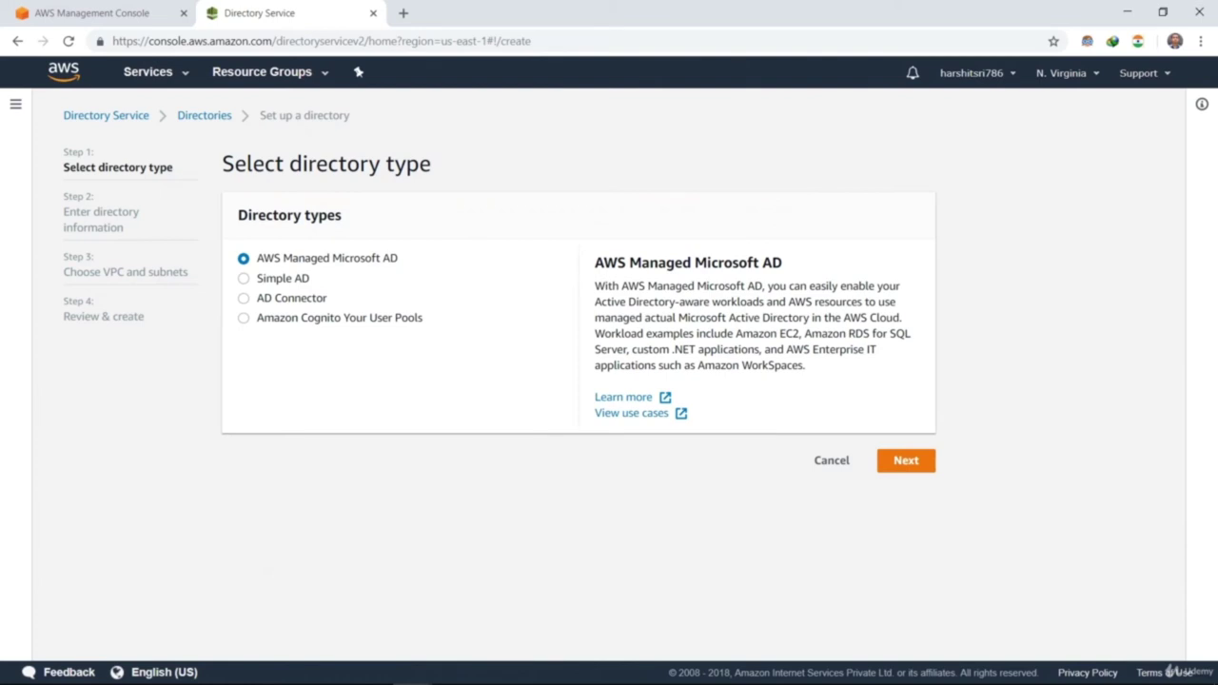
Preview Simple AD, AD Connector and Cognito User Pools, then continue with AWS Managed Microsoft AD
{"action": "left_click", "coordinate": [244, 277]}
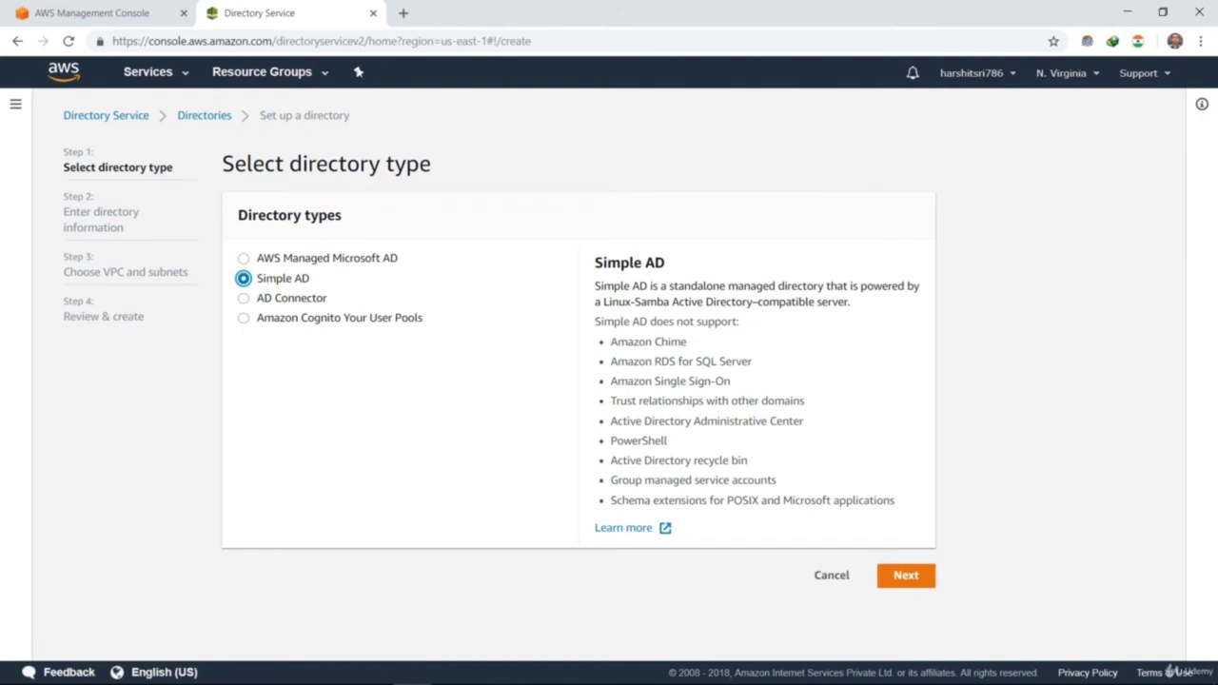
{"action": "left_click", "coordinate": [244, 297]}
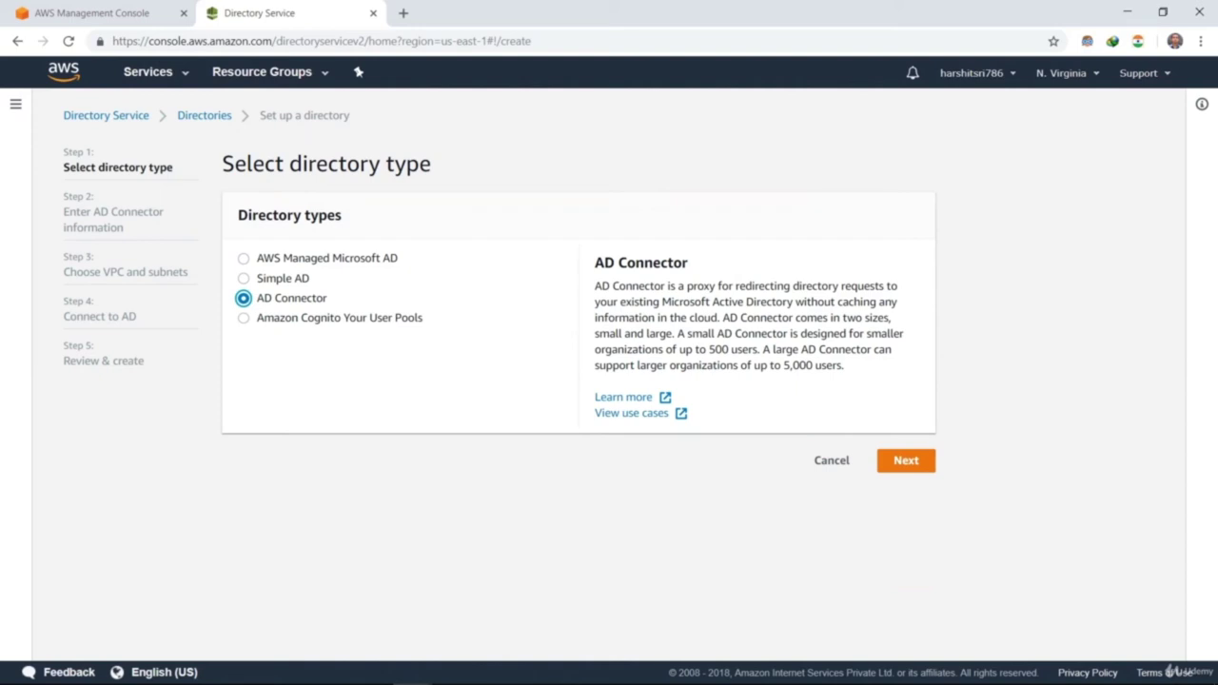
{"action": "left_click", "coordinate": [244, 318]}
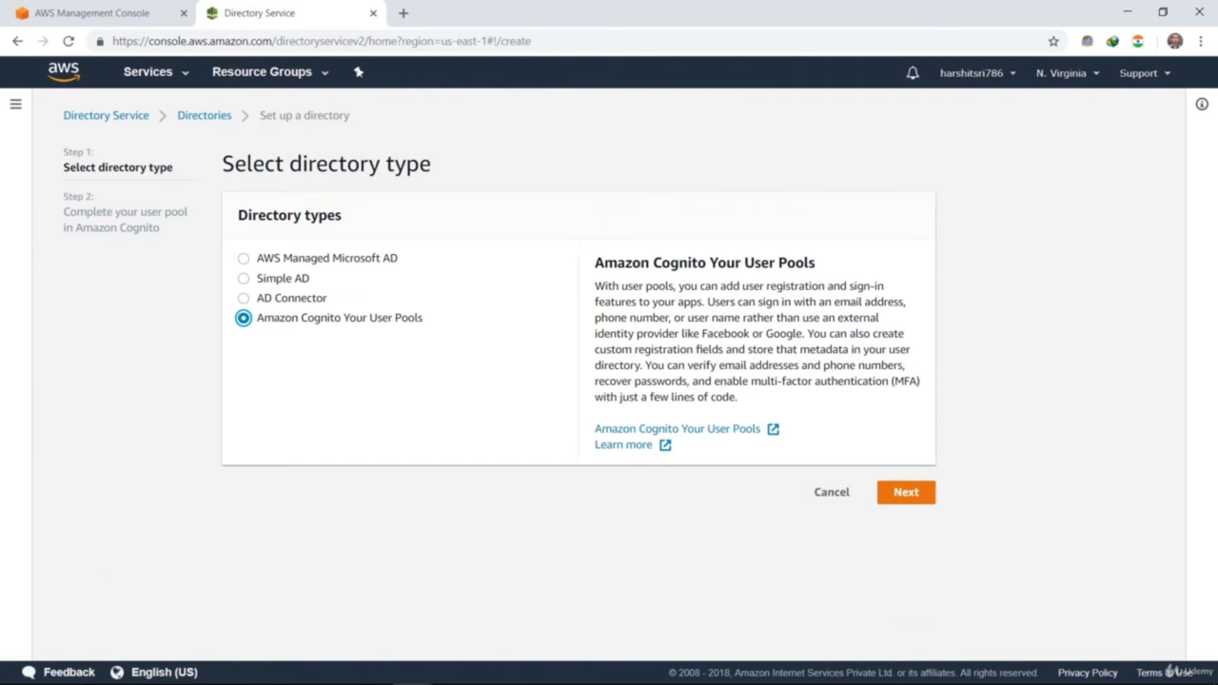
{"action": "left_click", "coordinate": [244, 258]}
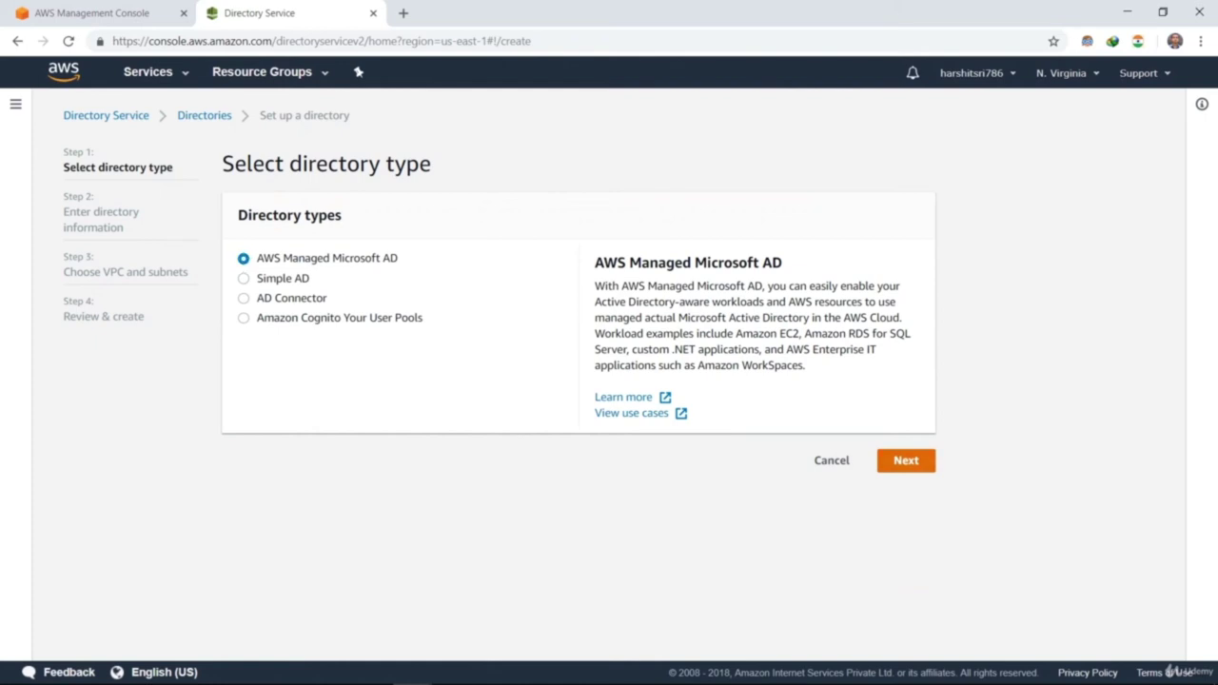
{"action": "key", "text": "Return"}
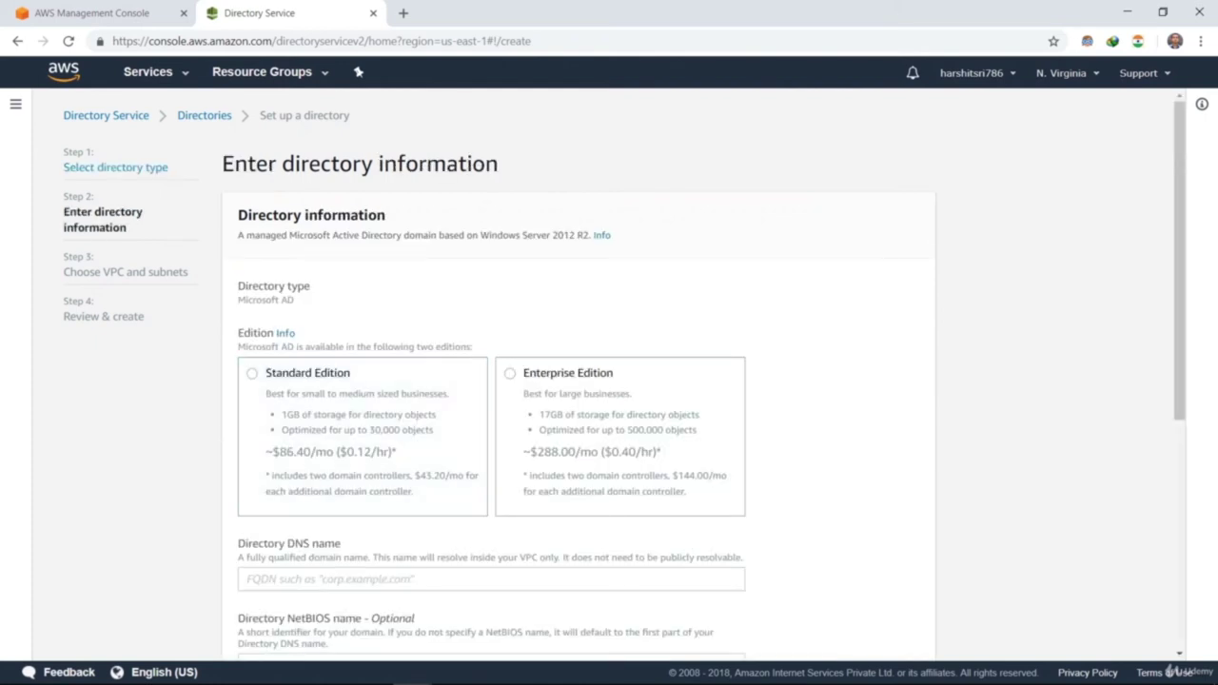
Scroll through the Microsoft AD directory information form, then pick Simple AD as the type
{"action": "scroll", "coordinate": [624, 380], "scroll_direction": "down", "scroll_amount": 1}
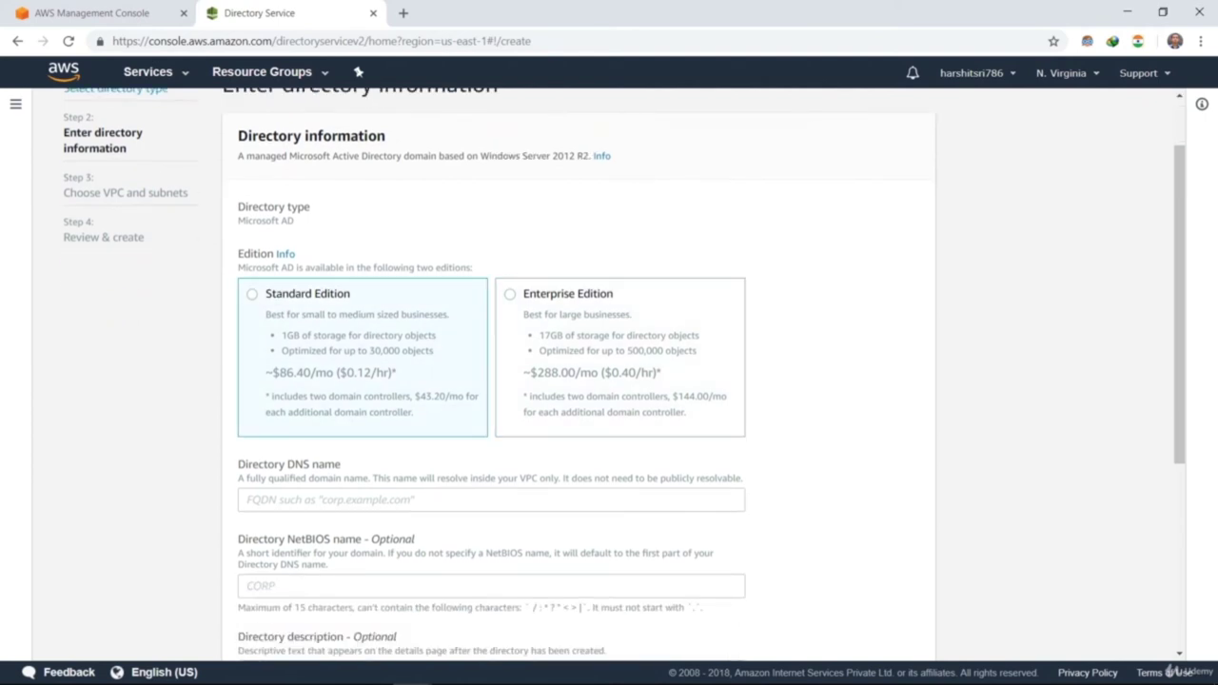
{"action": "scroll", "coordinate": [624, 381], "scroll_direction": "down", "scroll_amount": 3}
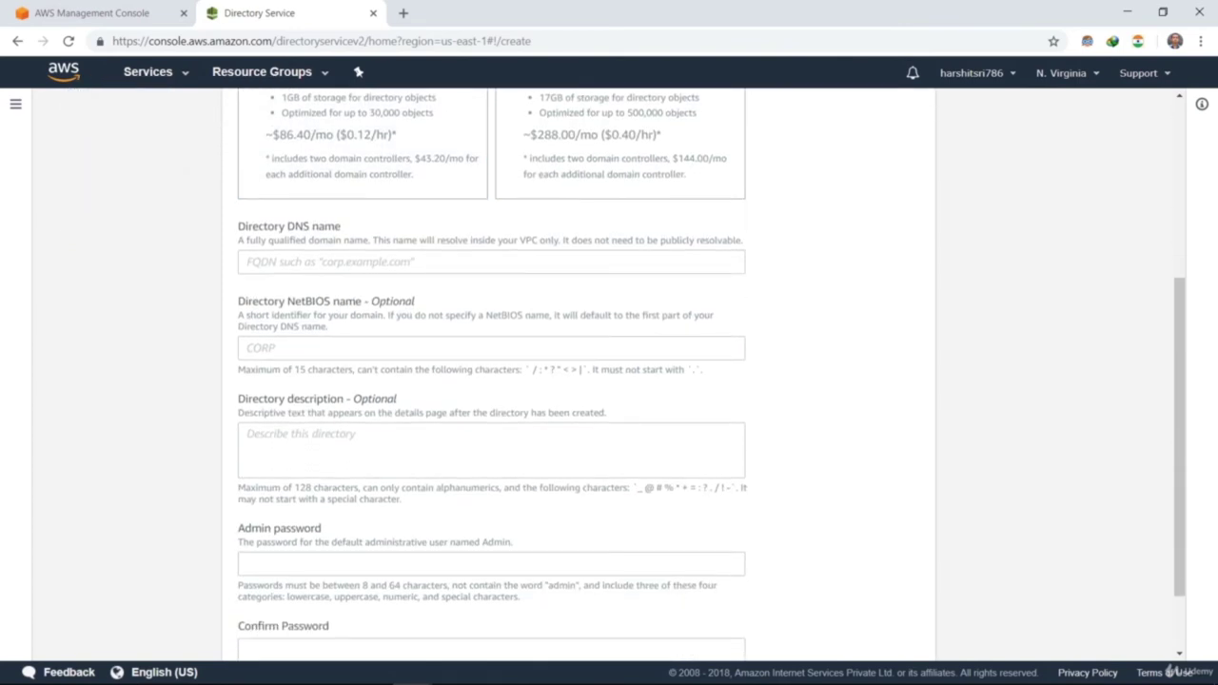
{"action": "scroll", "coordinate": [609, 381], "scroll_direction": "down", "scroll_amount": 2}
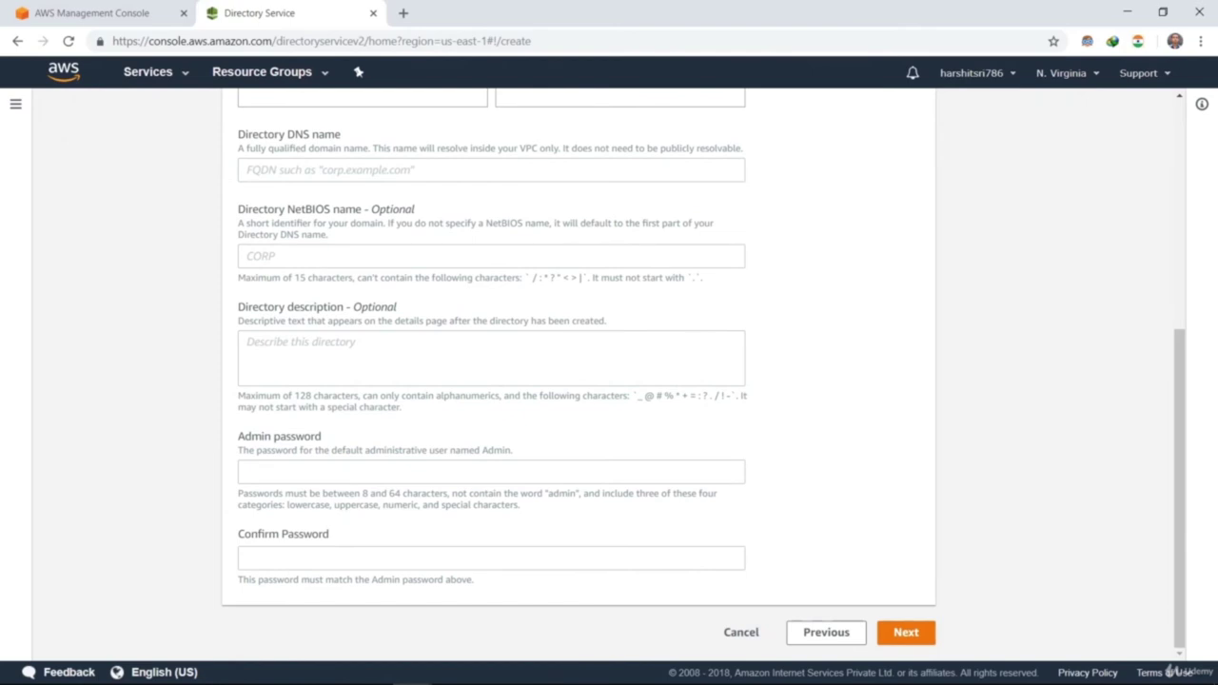
{"action": "scroll", "coordinate": [609, 380], "scroll_direction": "up", "scroll_amount": 5}
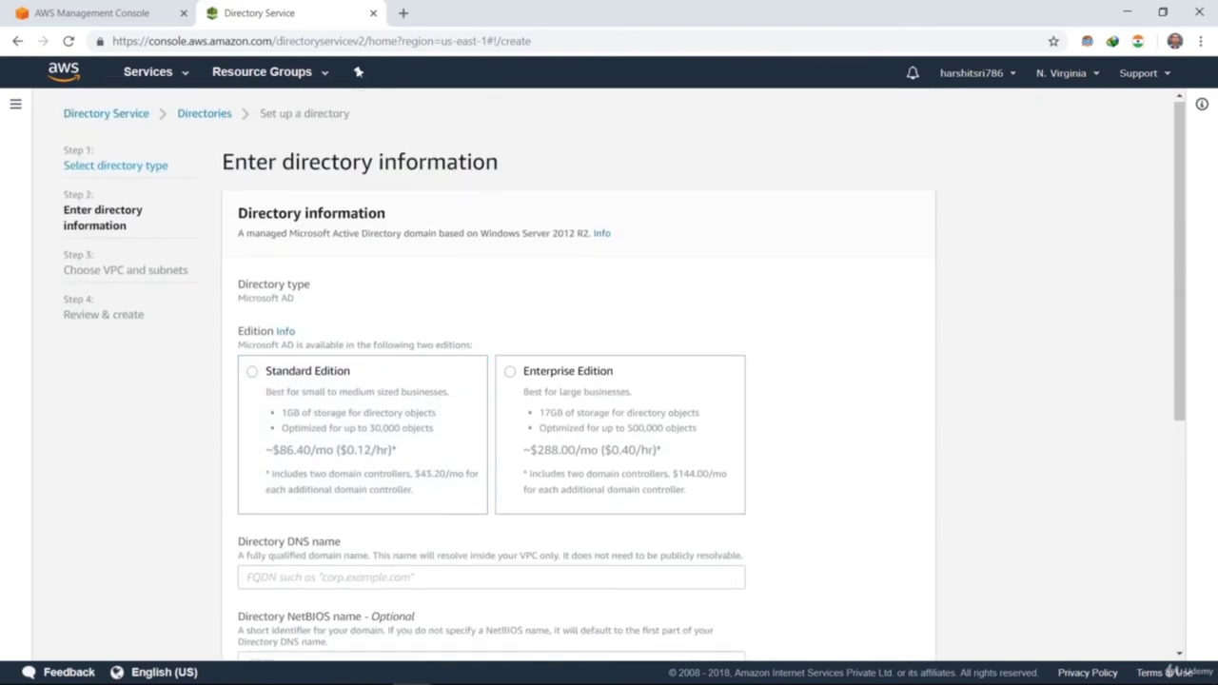
{"action": "scroll", "coordinate": [609, 381], "scroll_direction": "down", "scroll_amount": 5}
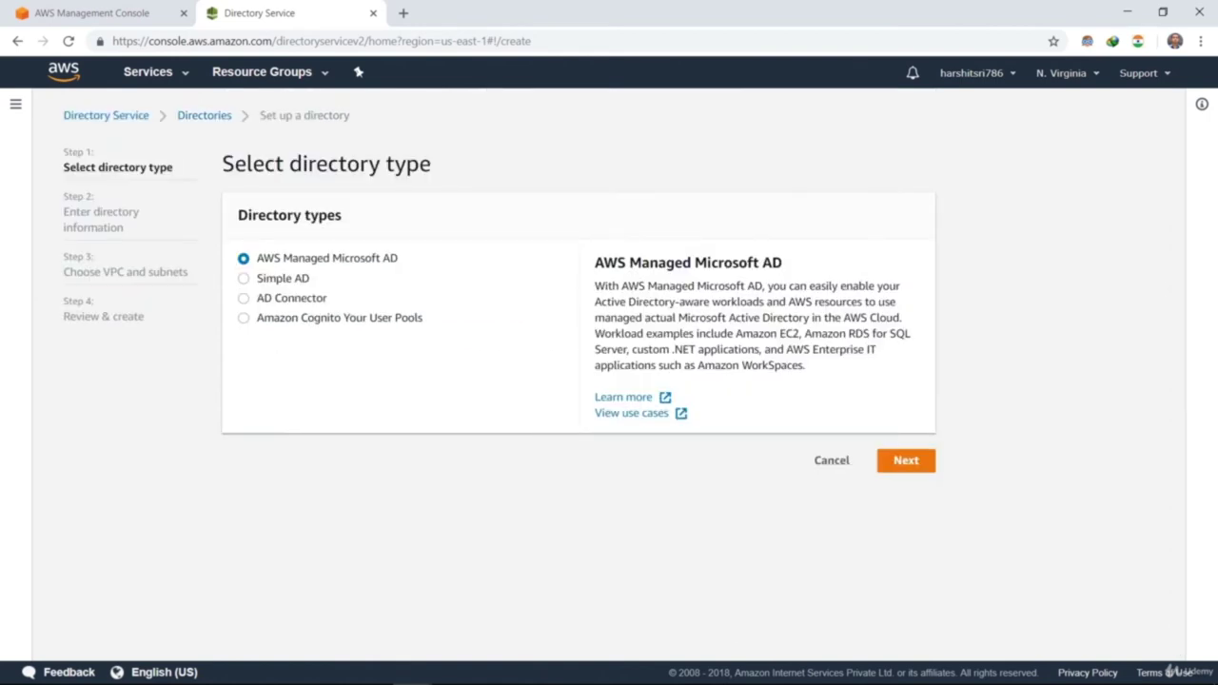
{"action": "left_click", "coordinate": [243, 278]}
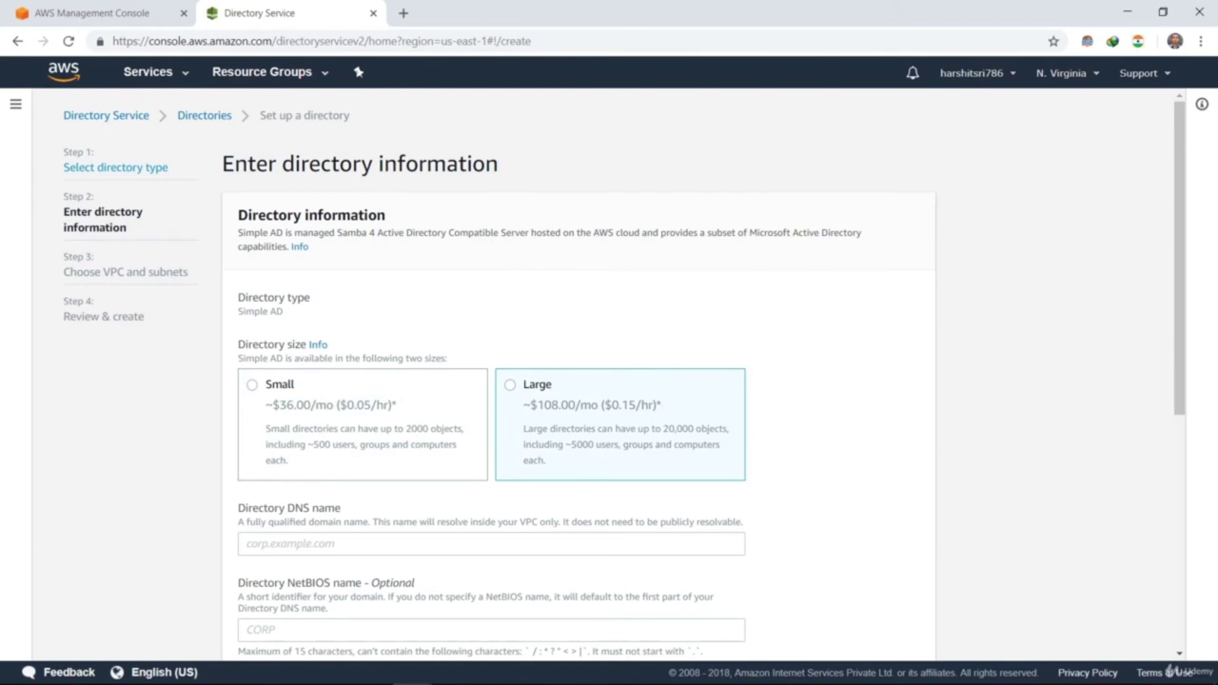
Review the Simple AD settings form and return to the directory type choice
{"action": "scroll", "coordinate": [619, 428], "scroll_direction": "down", "scroll_amount": 3}
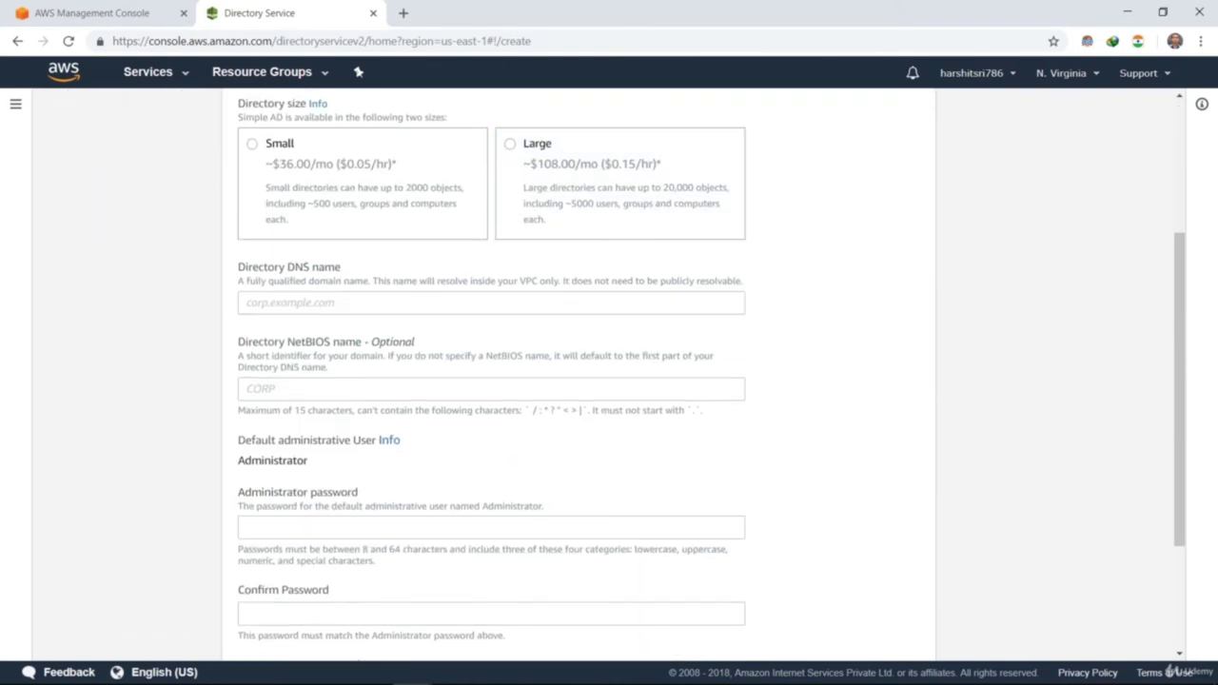
{"action": "scroll", "coordinate": [579, 381], "scroll_direction": "down", "scroll_amount": 2}
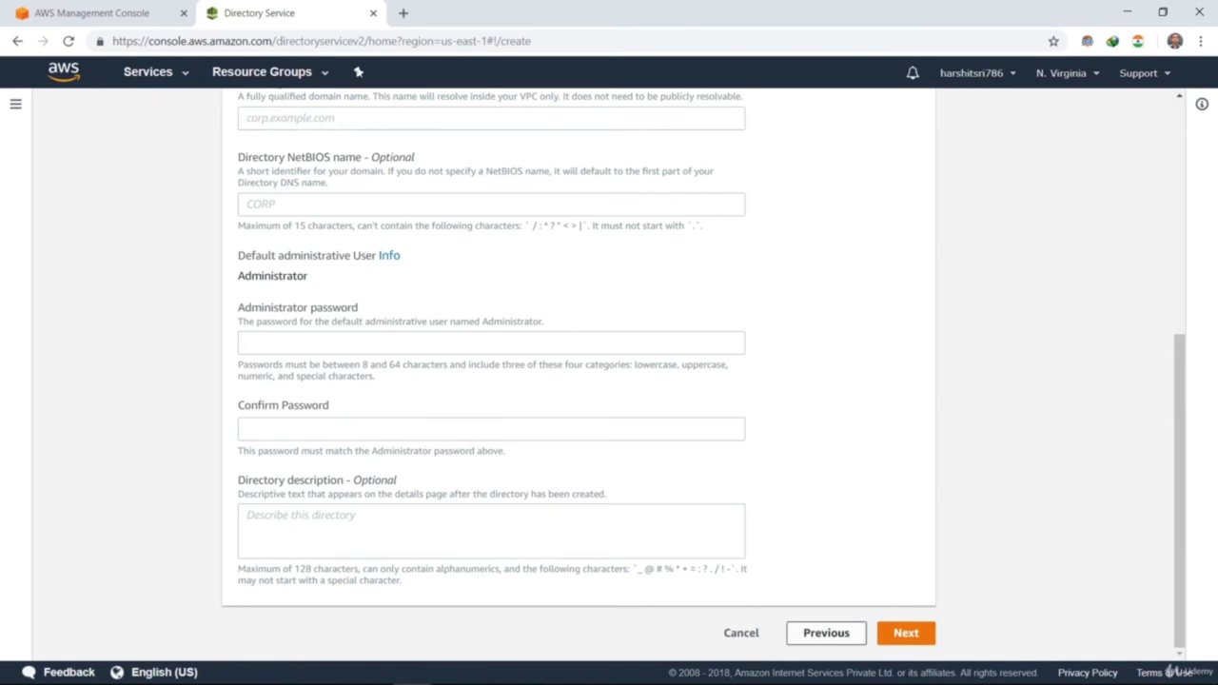
{"action": "left_click", "coordinate": [826, 632]}
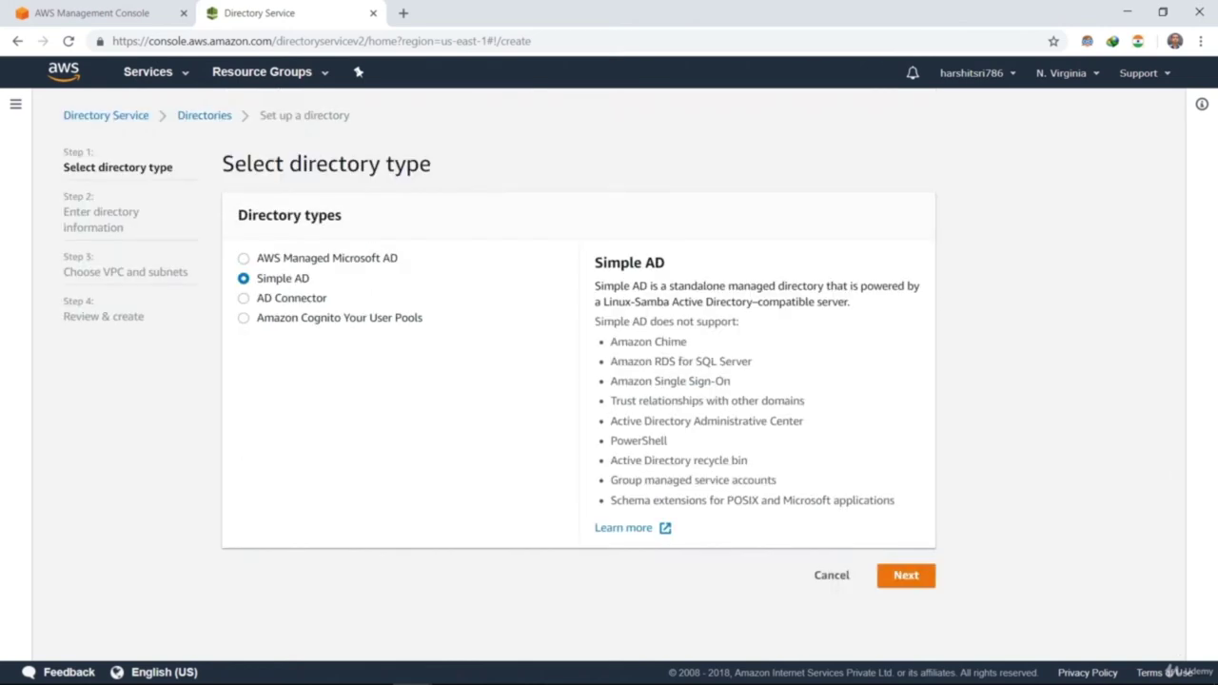
Review the AD Connector settings form, then choose Amazon Cognito Your User Pools
{"action": "left_click", "coordinate": [244, 297]}
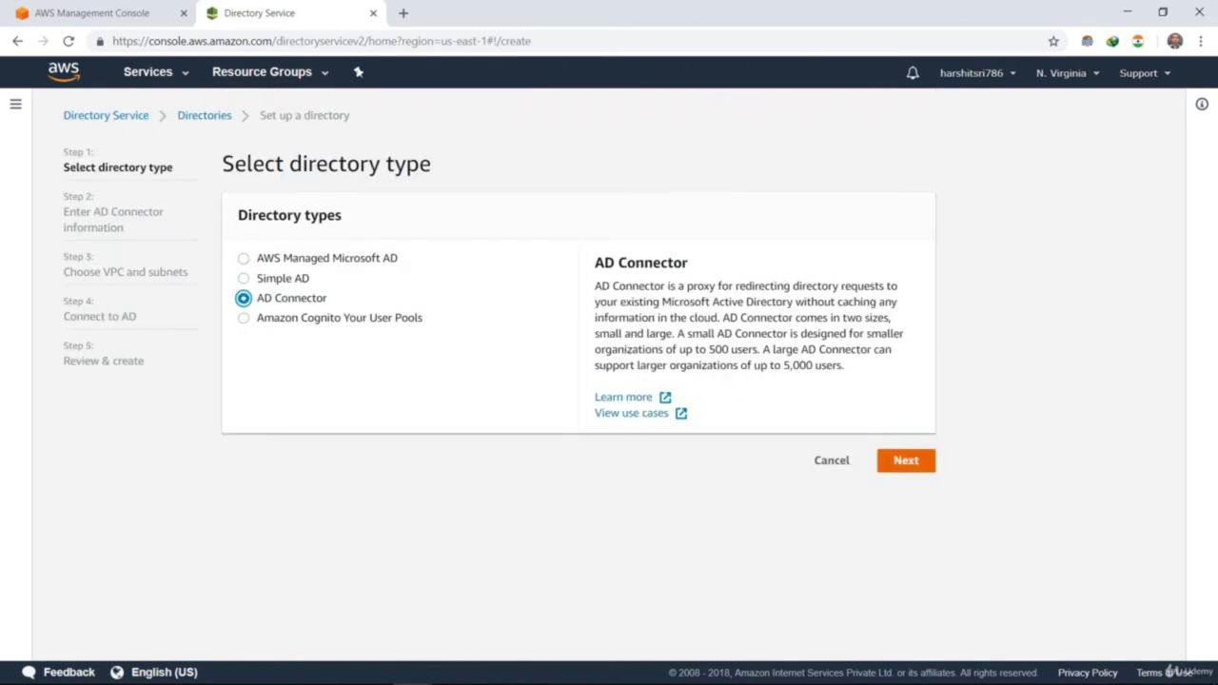
{"action": "left_click", "coordinate": [905, 461]}
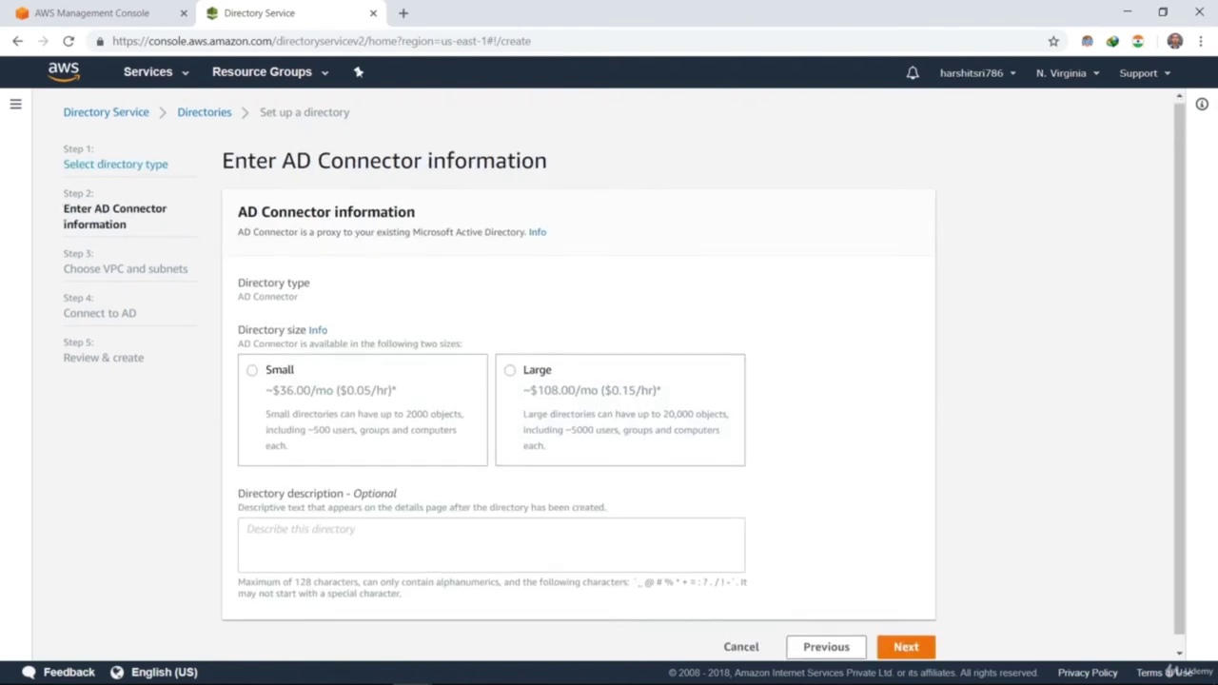
{"action": "scroll", "coordinate": [624, 378], "scroll_direction": "down", "scroll_amount": 1}
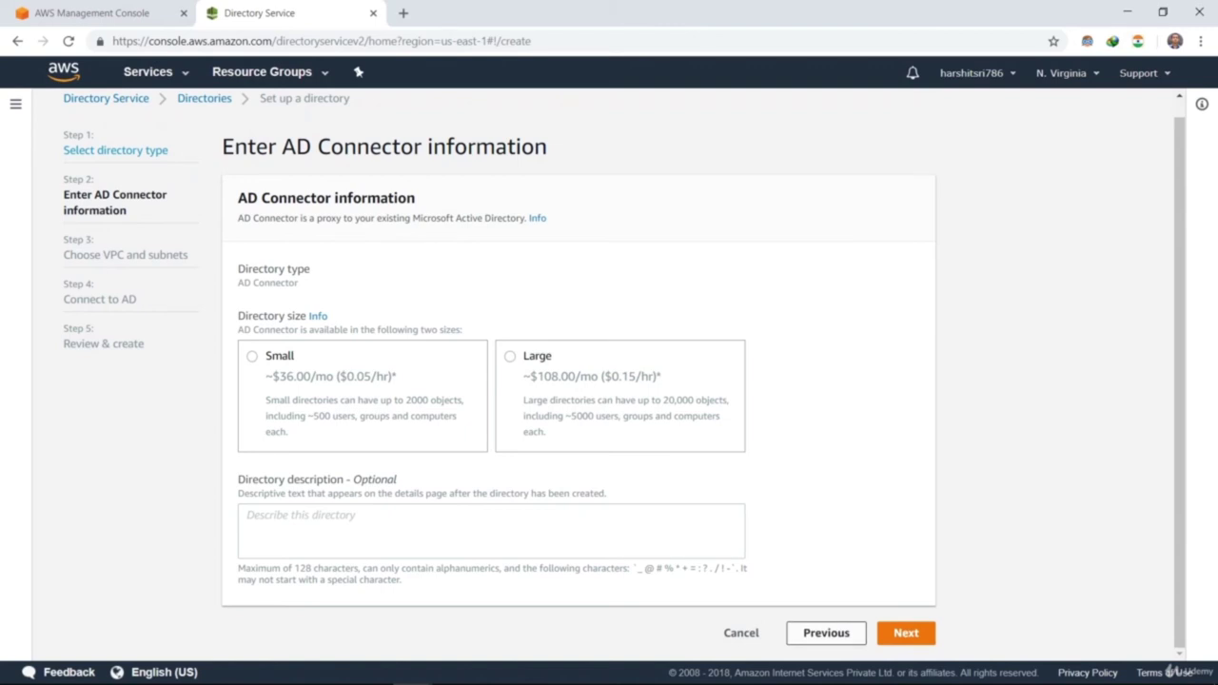
{"action": "left_click", "coordinate": [826, 632]}
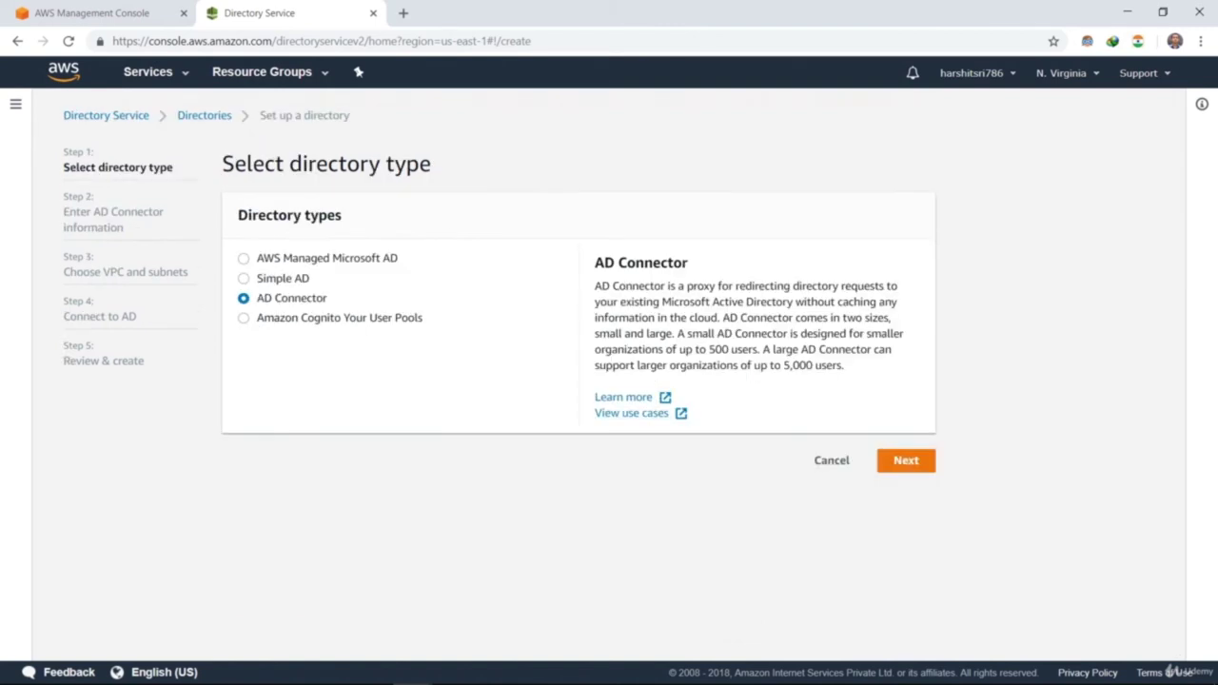
{"action": "left_click", "coordinate": [244, 318]}
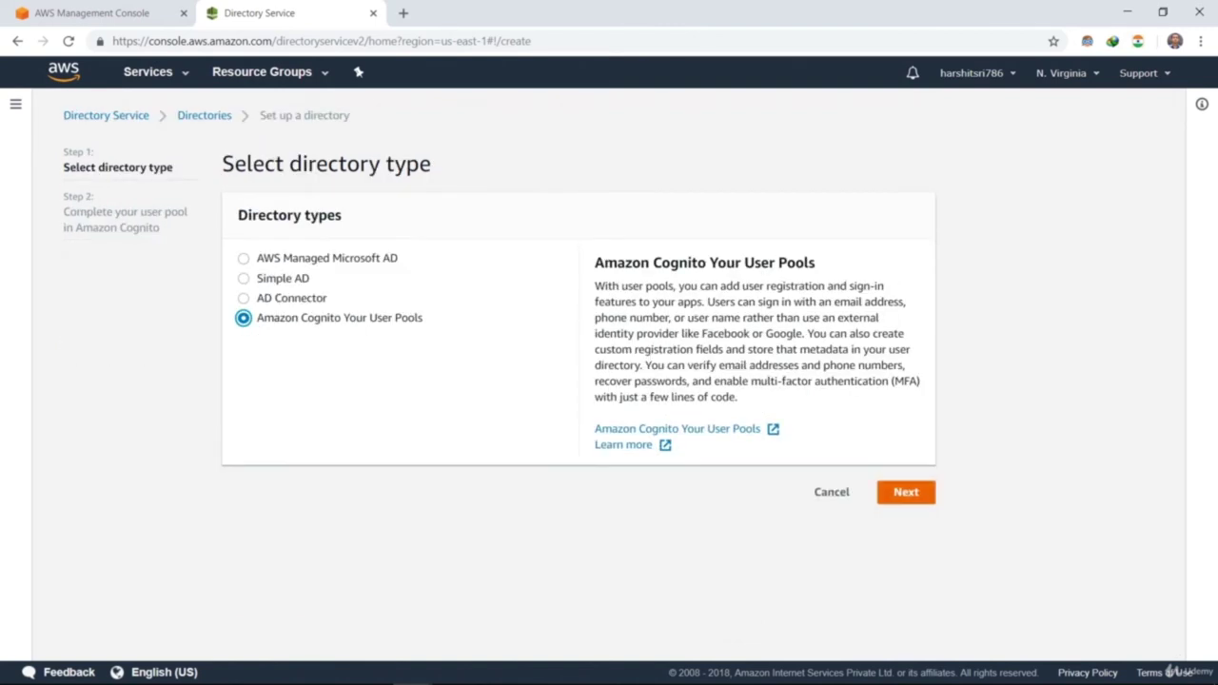
Proceed with Cognito User Pools, confirm going to the Cognito console, and switch to its tab
{"action": "left_click", "coordinate": [906, 492]}
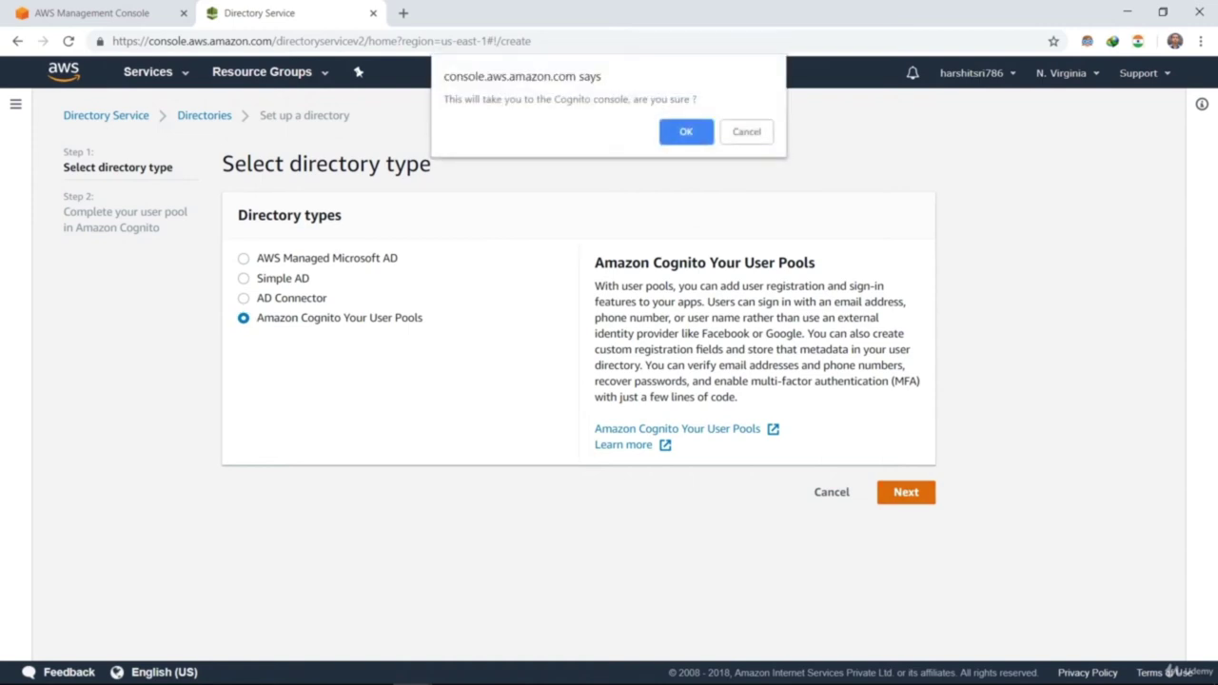
{"action": "key", "text": "Return"}
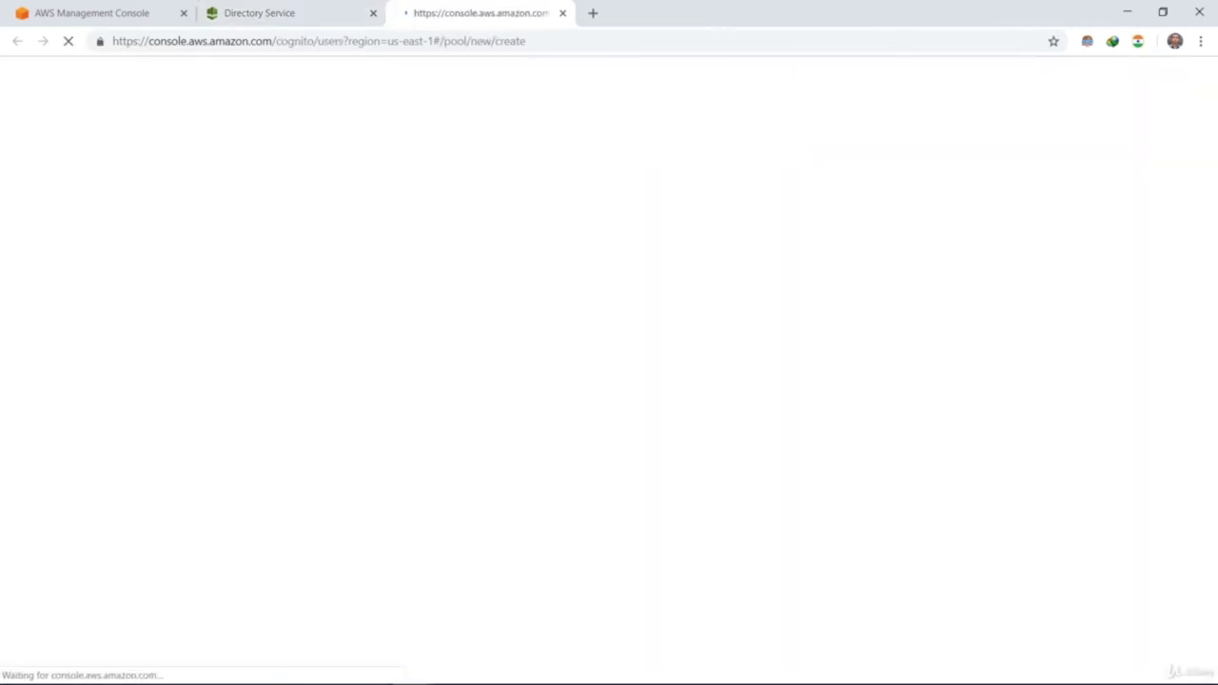
{"action": "key", "text": "ctrl+shift+Tab"}
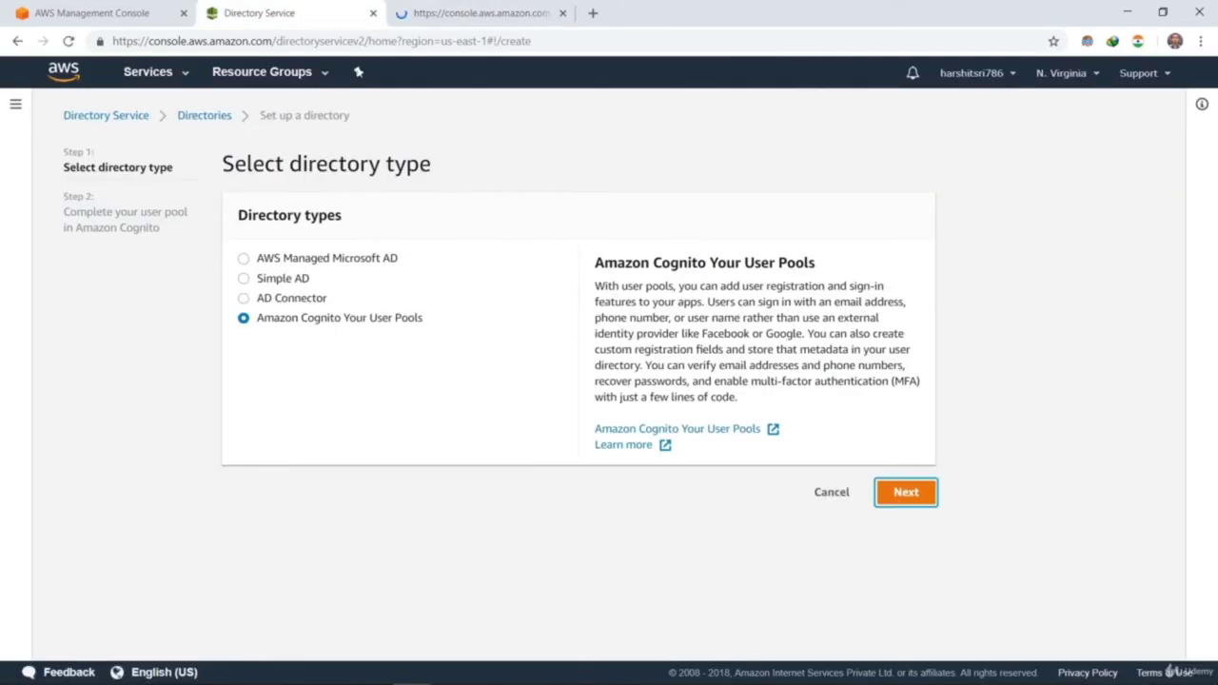
{"action": "left_click", "coordinate": [476, 14]}
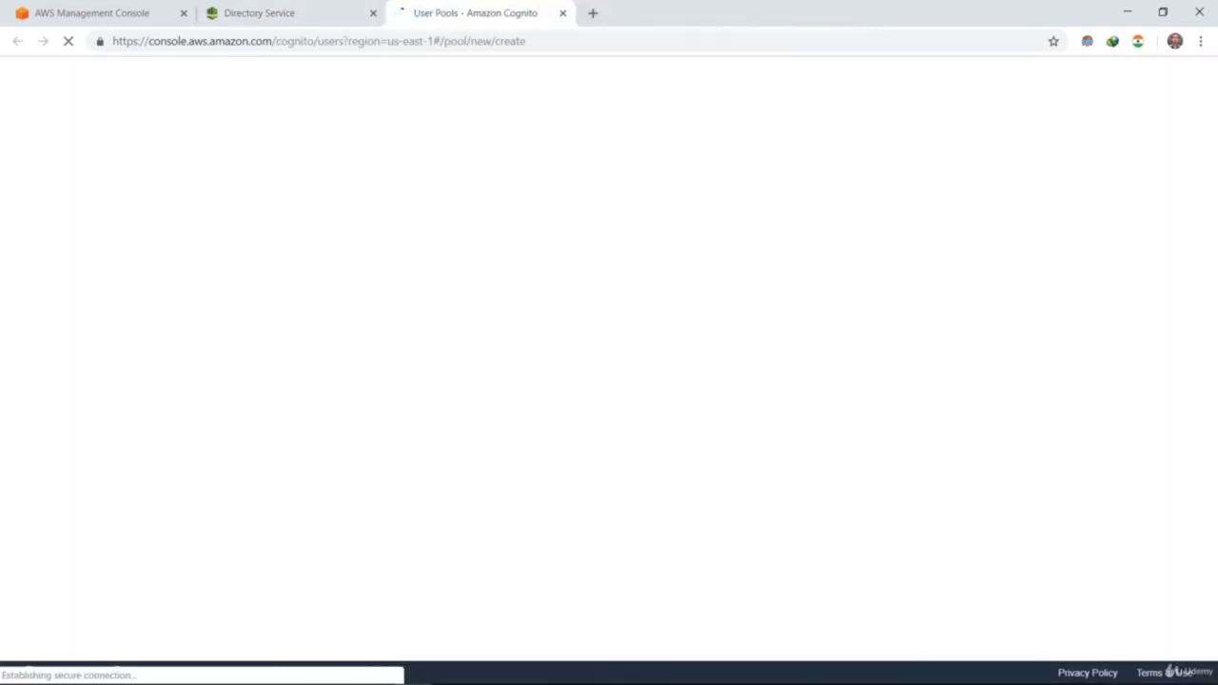
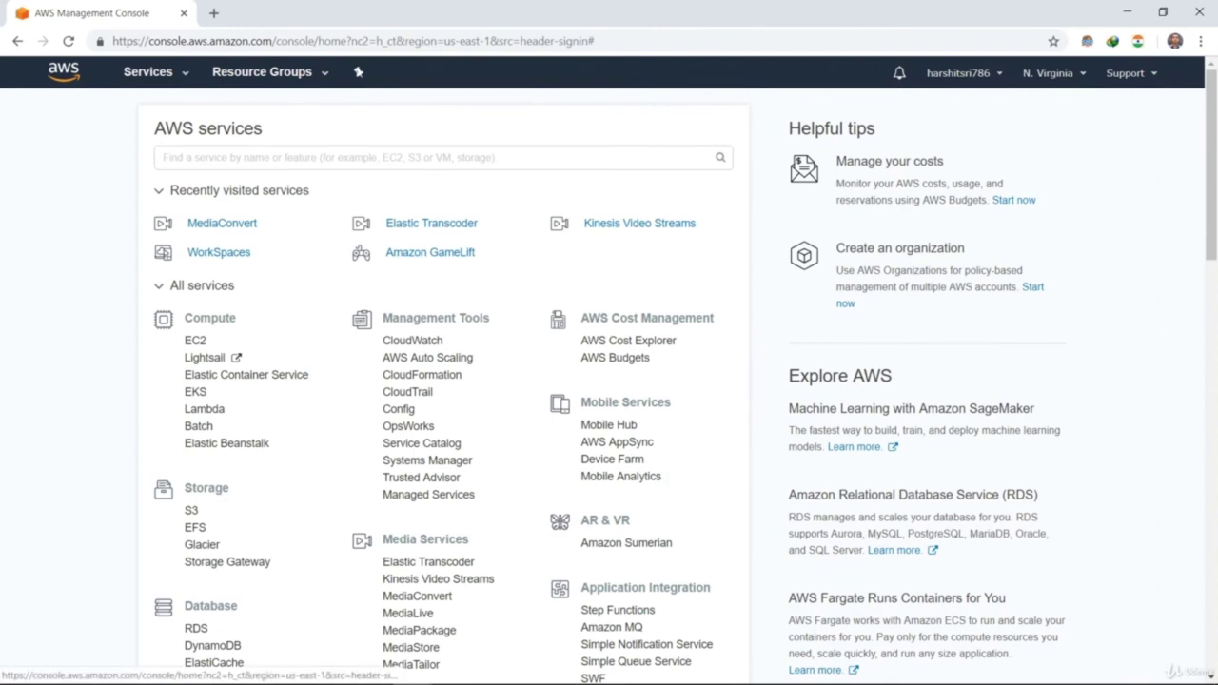
Open Secrets Manager from the Services list in a new browser tab and switch to it
{"action": "left_click", "coordinate": [147, 72]}
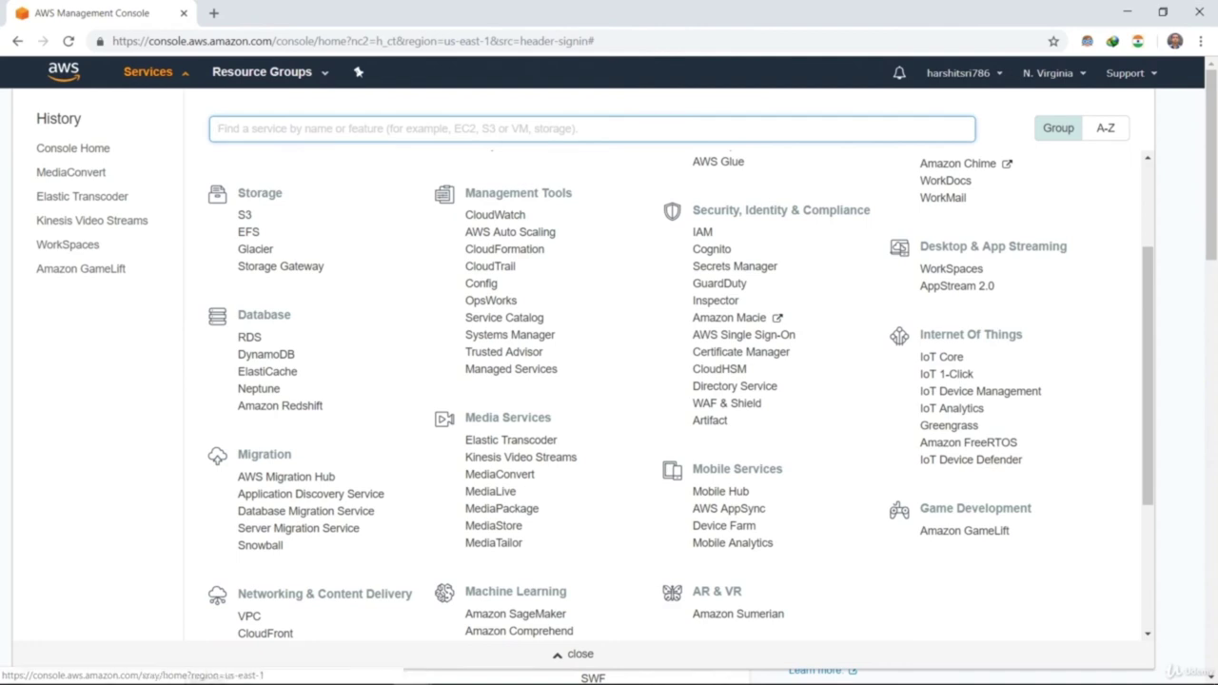
{"action": "right_click", "coordinate": [776, 268]}
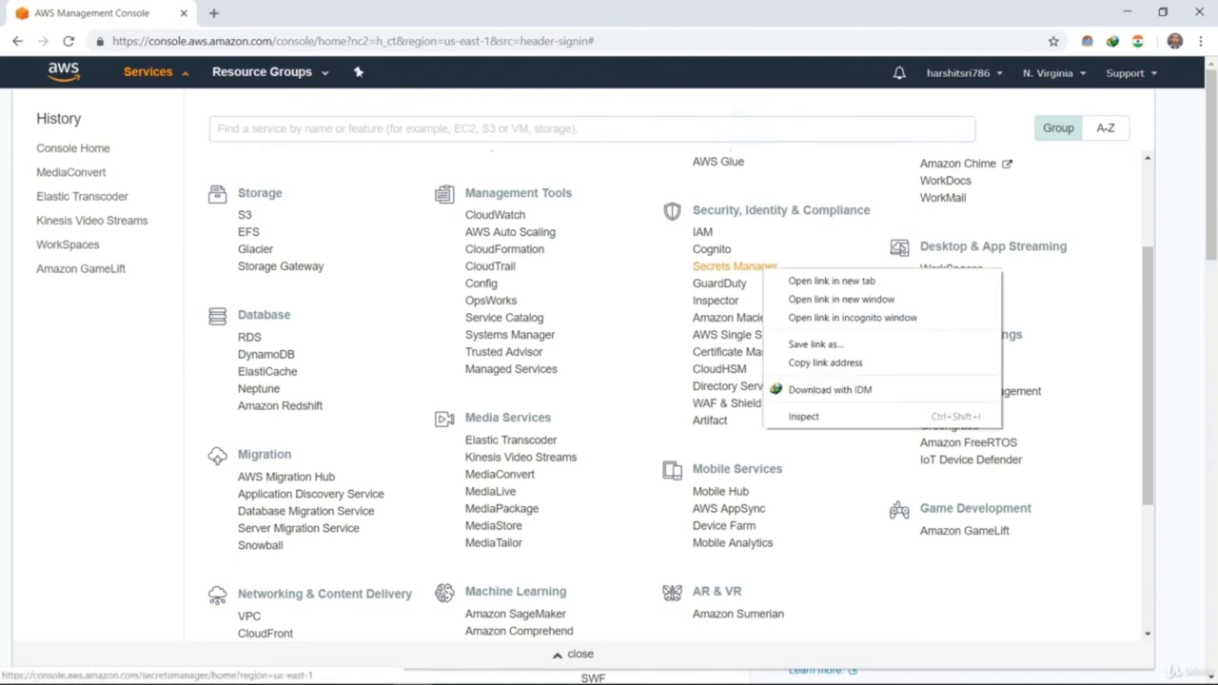
{"action": "left_click", "coordinate": [823, 280]}
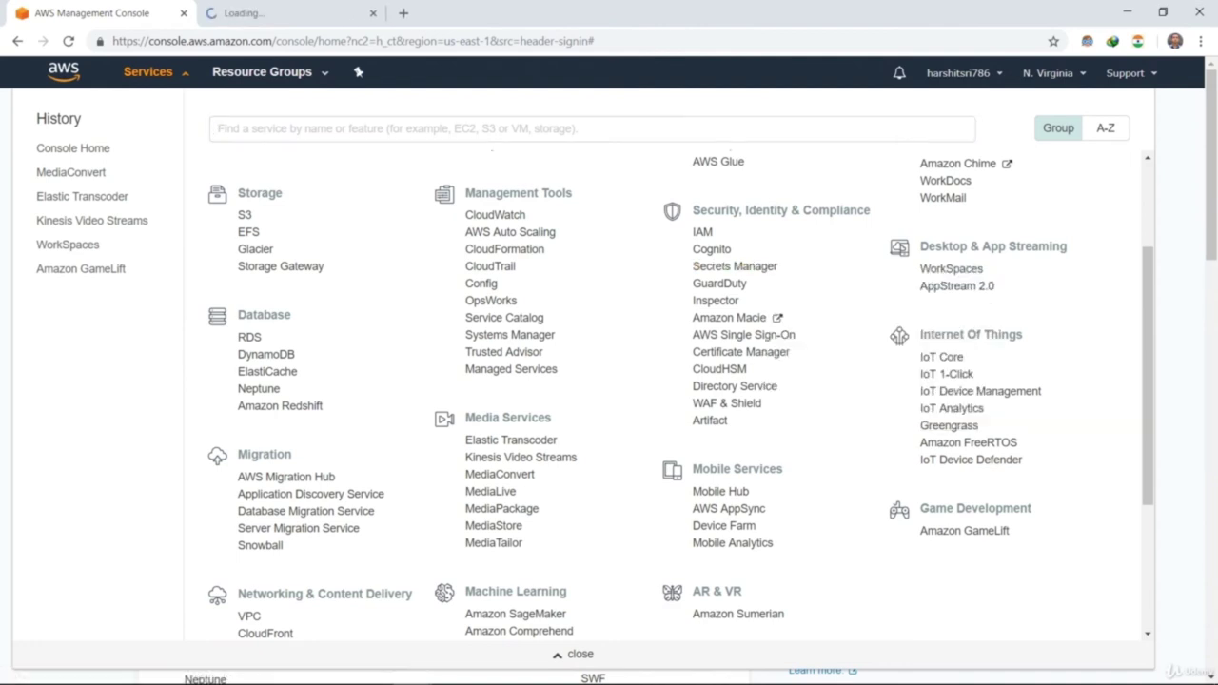
{"action": "left_click", "coordinate": [371, 14]}
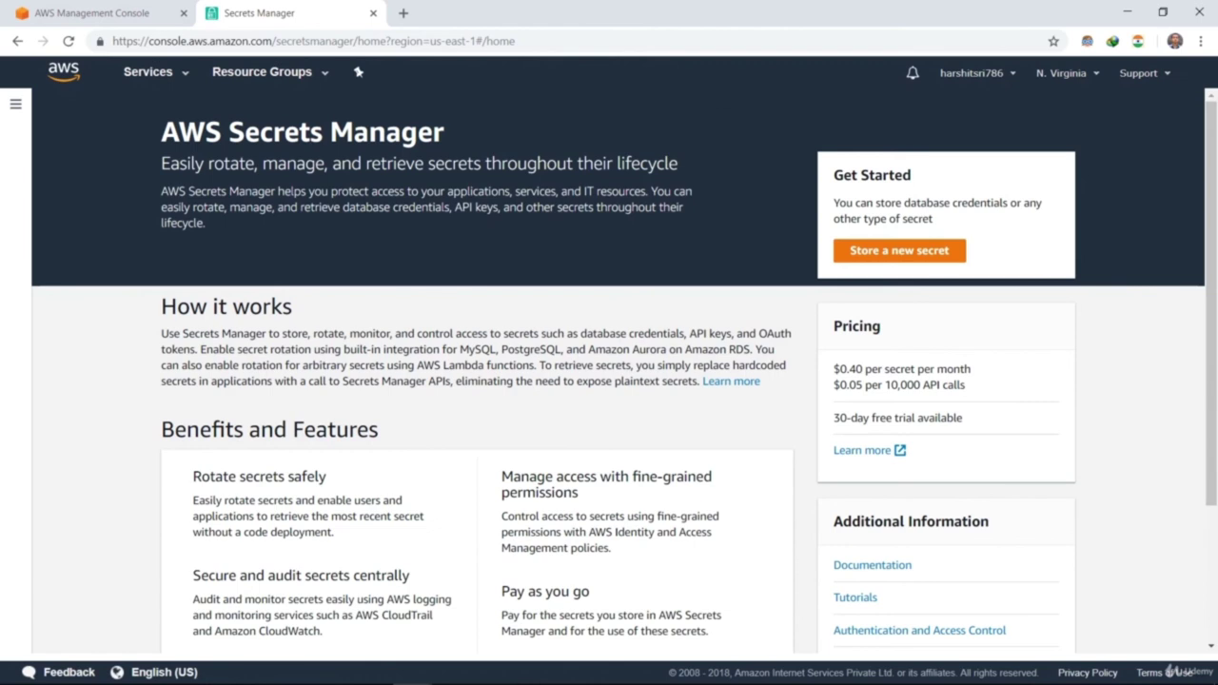
Start the Store a new secret wizard from the Secrets Manager page
{"action": "scroll", "coordinate": [619, 381], "scroll_direction": "down", "scroll_amount": 2}
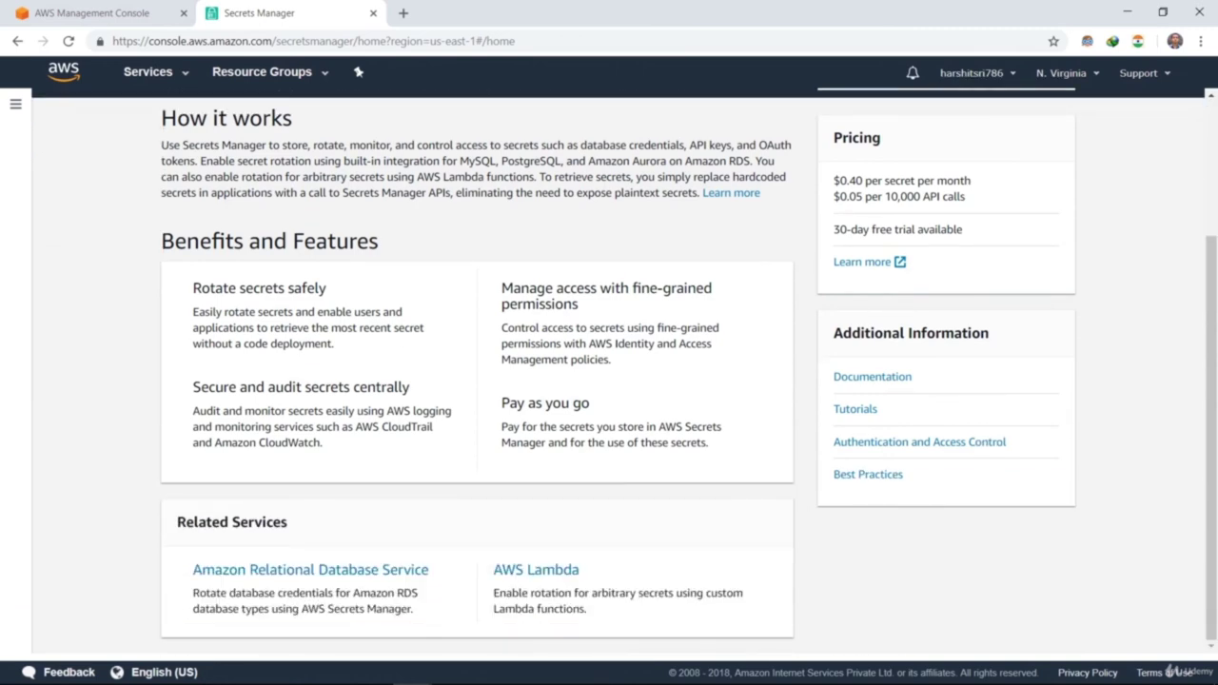
{"action": "scroll", "coordinate": [618, 380], "scroll_direction": "up", "scroll_amount": 2}
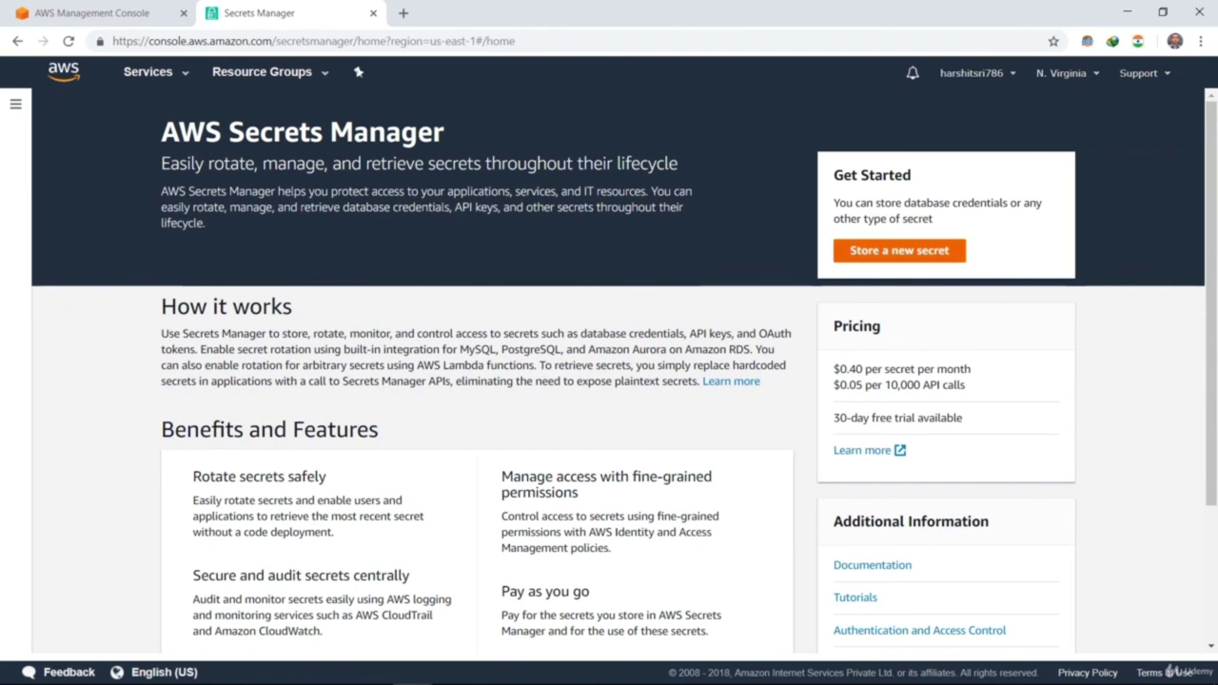
{"action": "left_click", "coordinate": [899, 250]}
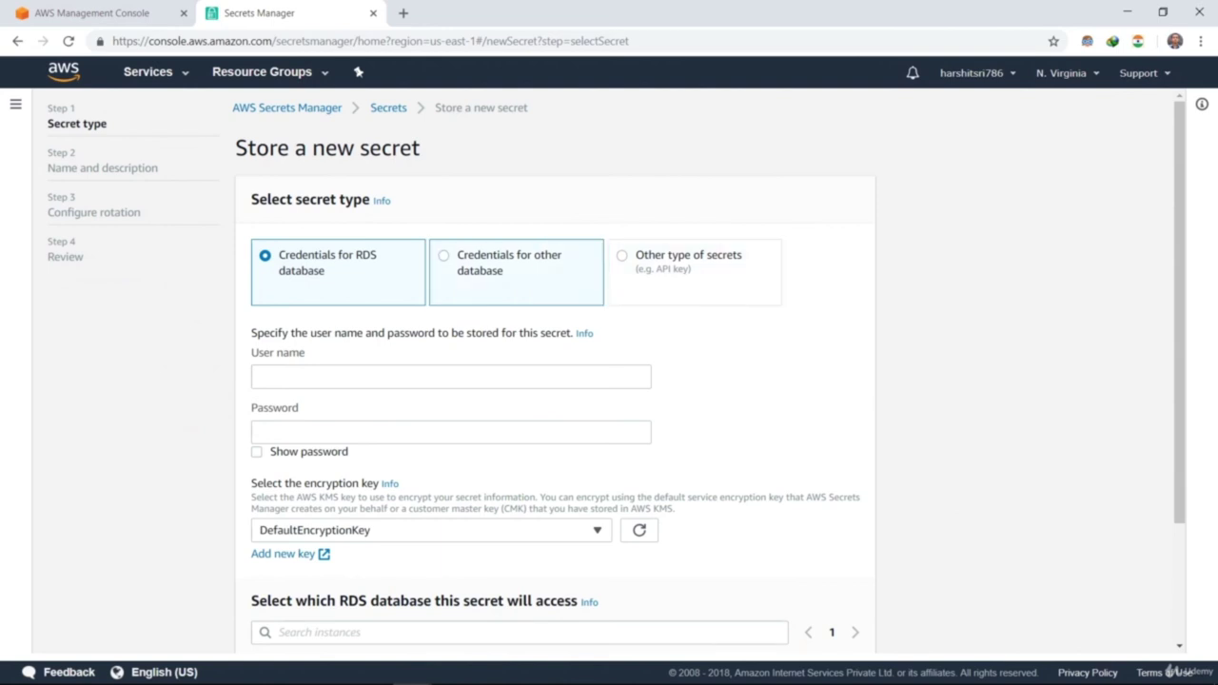
Compare the secret types and encryption keys, then choose Other type of secrets
{"action": "left_click", "coordinate": [505, 267]}
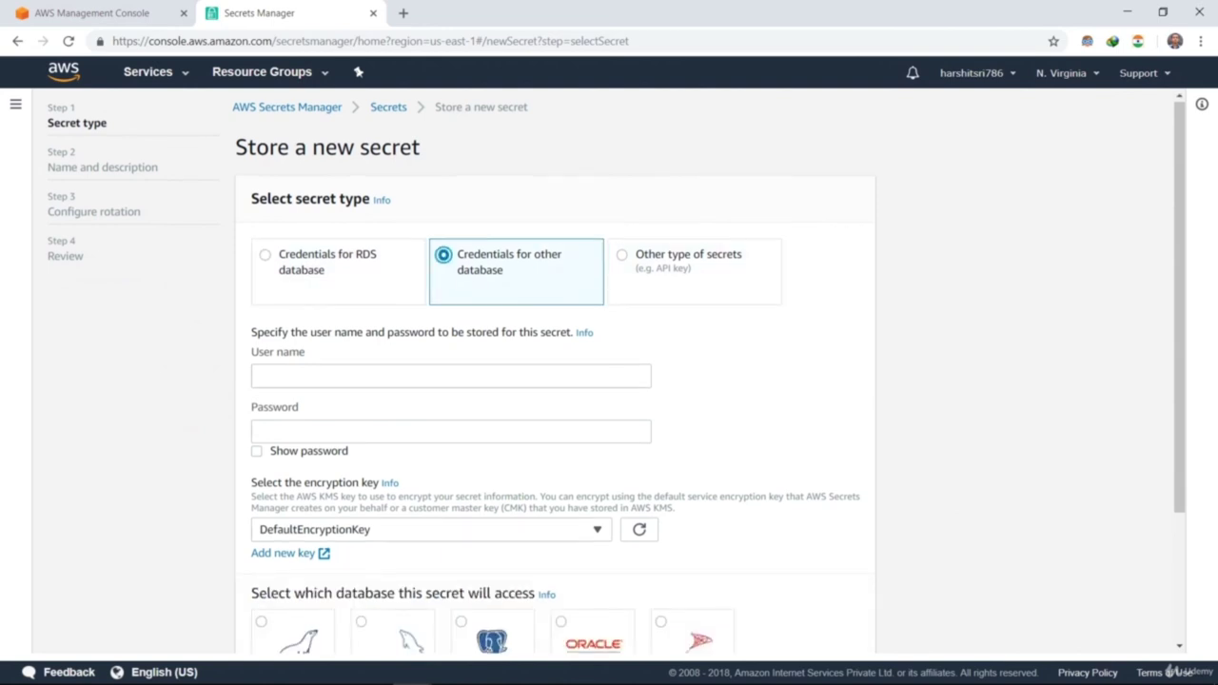
{"action": "scroll", "coordinate": [392, 466], "scroll_direction": "down", "scroll_amount": 2}
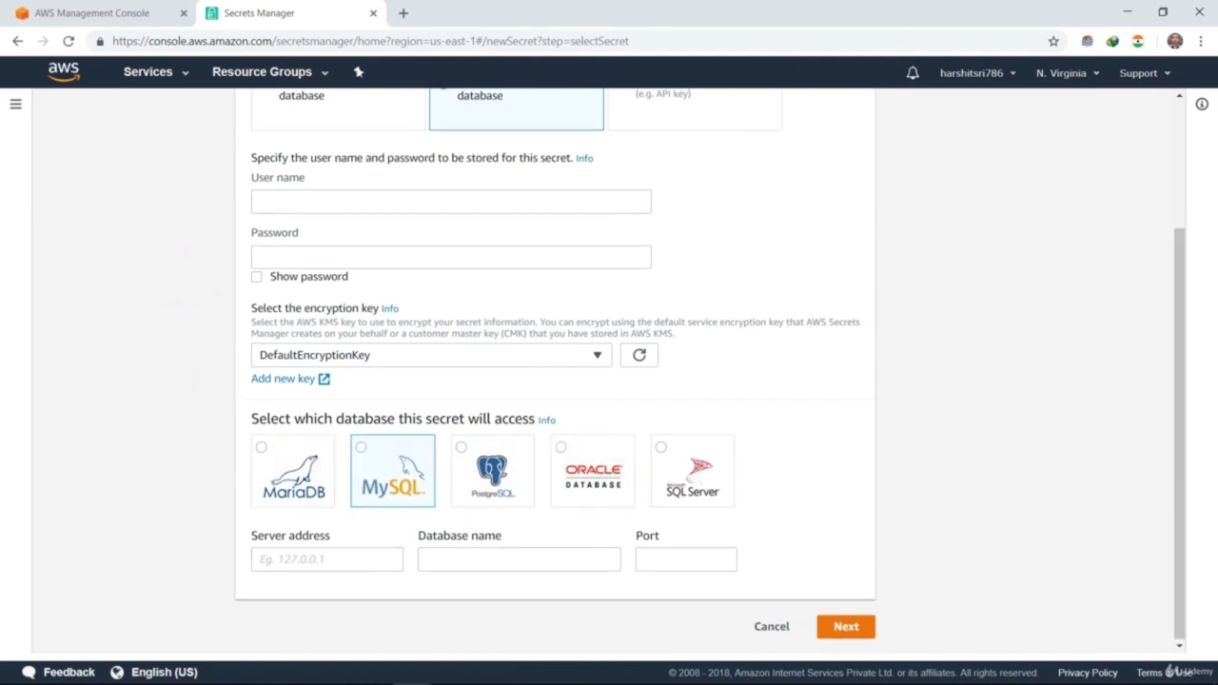
{"action": "scroll", "coordinate": [392, 466], "scroll_direction": "up", "scroll_amount": 2}
{"action": "left_click", "coordinate": [337, 263]}
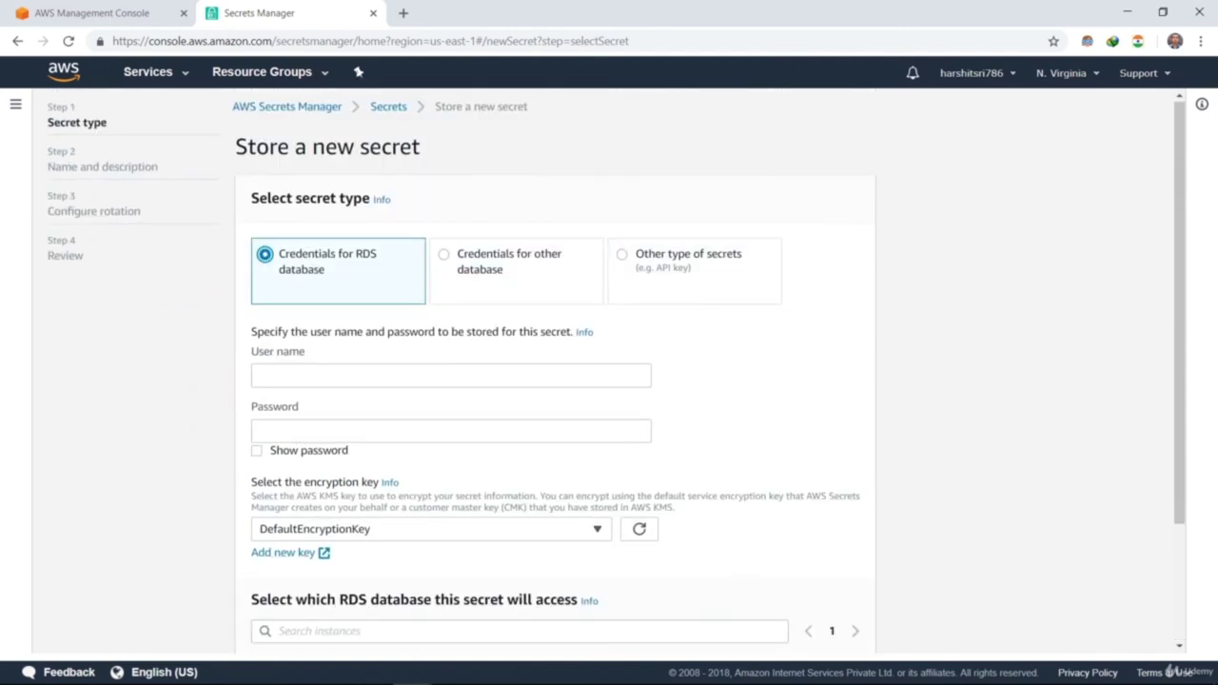
{"action": "scroll", "coordinate": [608, 365], "scroll_direction": "down", "scroll_amount": 2}
{"action": "left_click", "coordinate": [428, 373]}
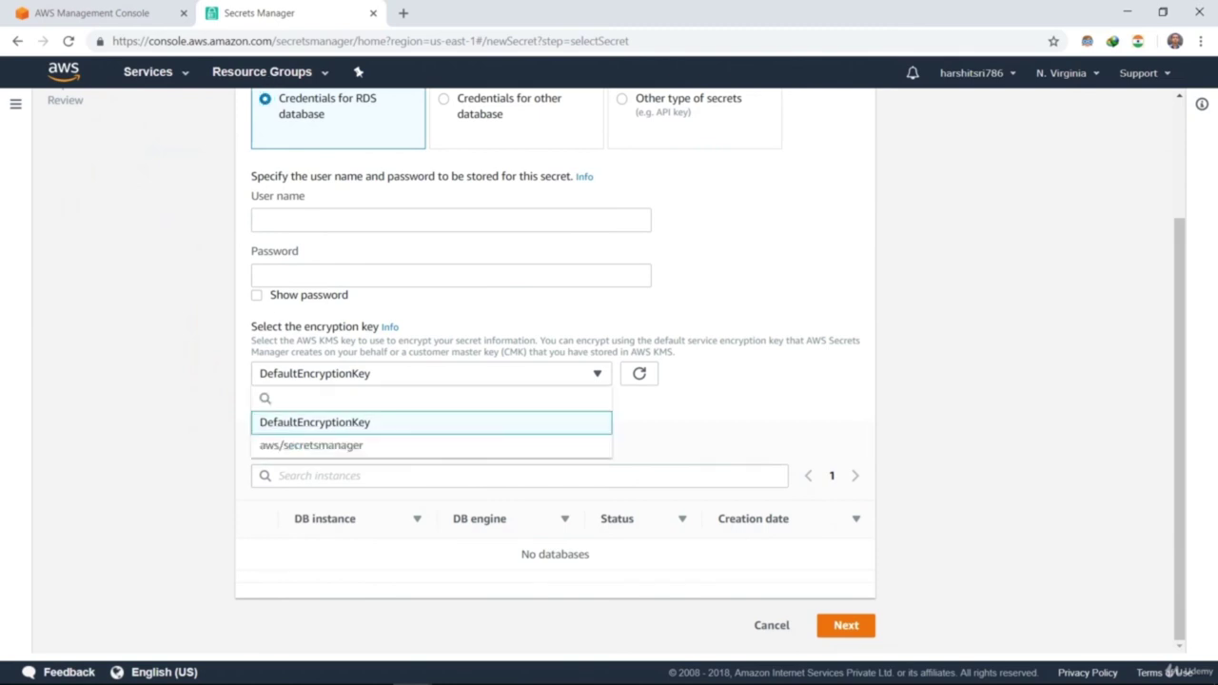
{"action": "left_click", "coordinate": [314, 421]}
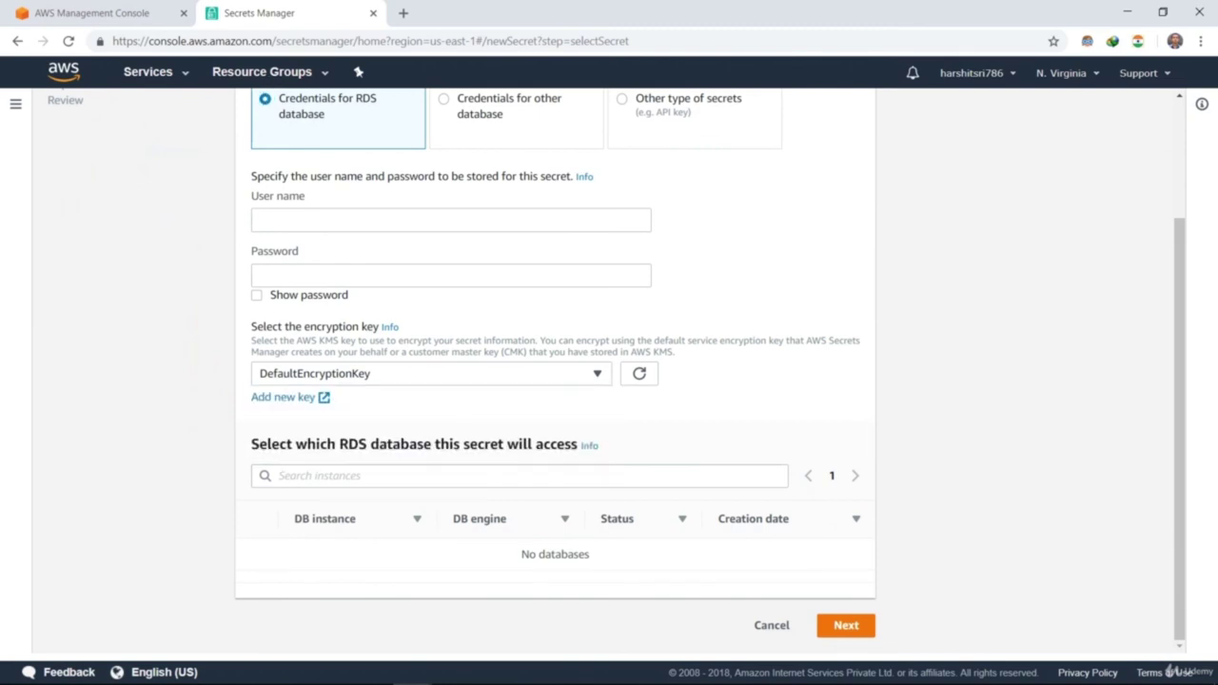
{"action": "scroll", "coordinate": [609, 371], "scroll_direction": "up", "scroll_amount": 2}
{"action": "left_click", "coordinate": [694, 271]}
{"action": "left_click", "coordinate": [350, 446]}
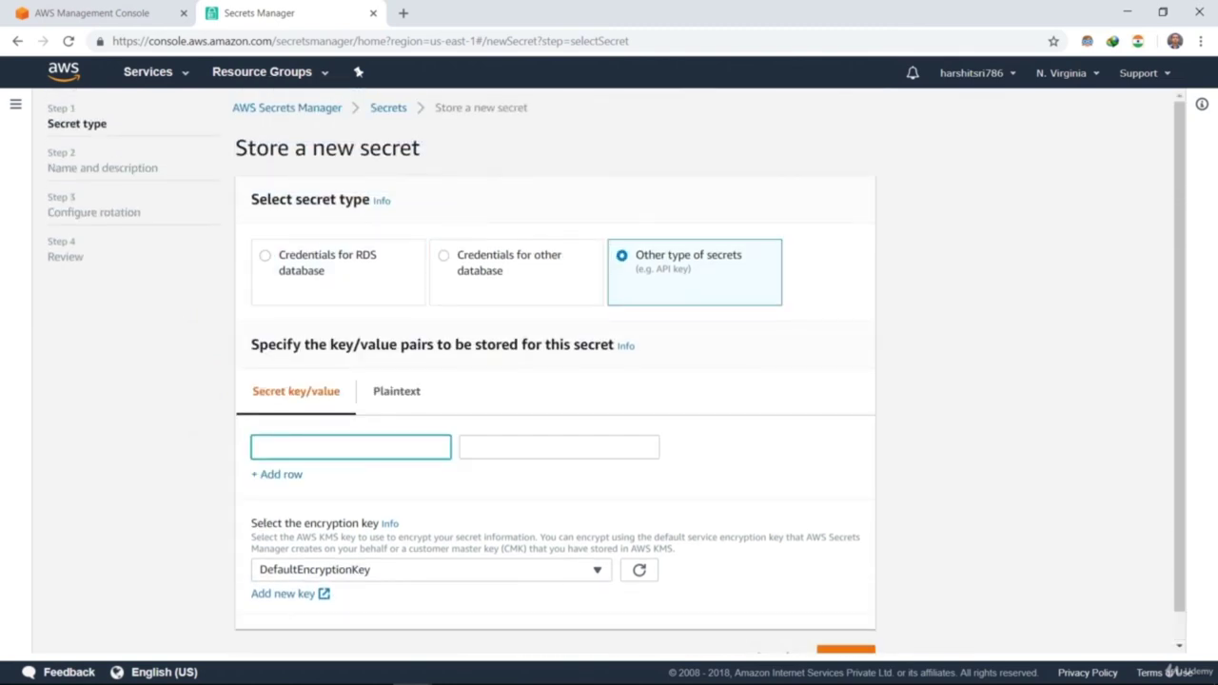
{"action": "scroll", "coordinate": [616, 371], "scroll_direction": "down", "scroll_amount": 1}
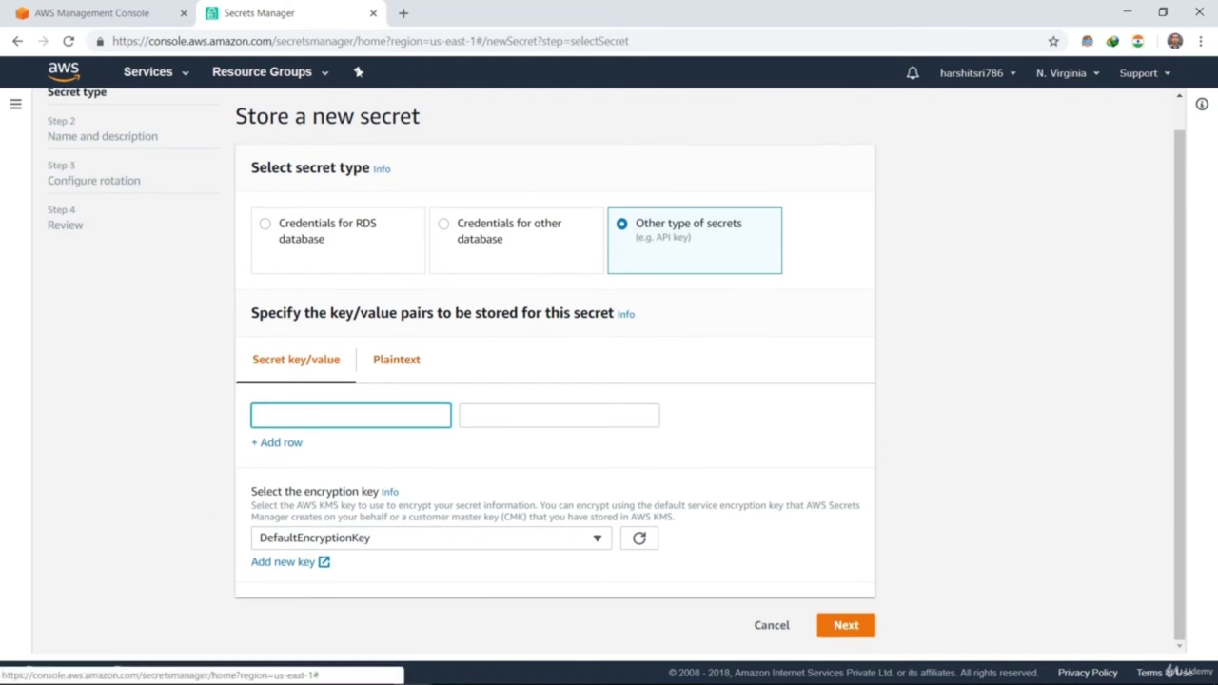
{"action": "left_click", "coordinate": [396, 358]}
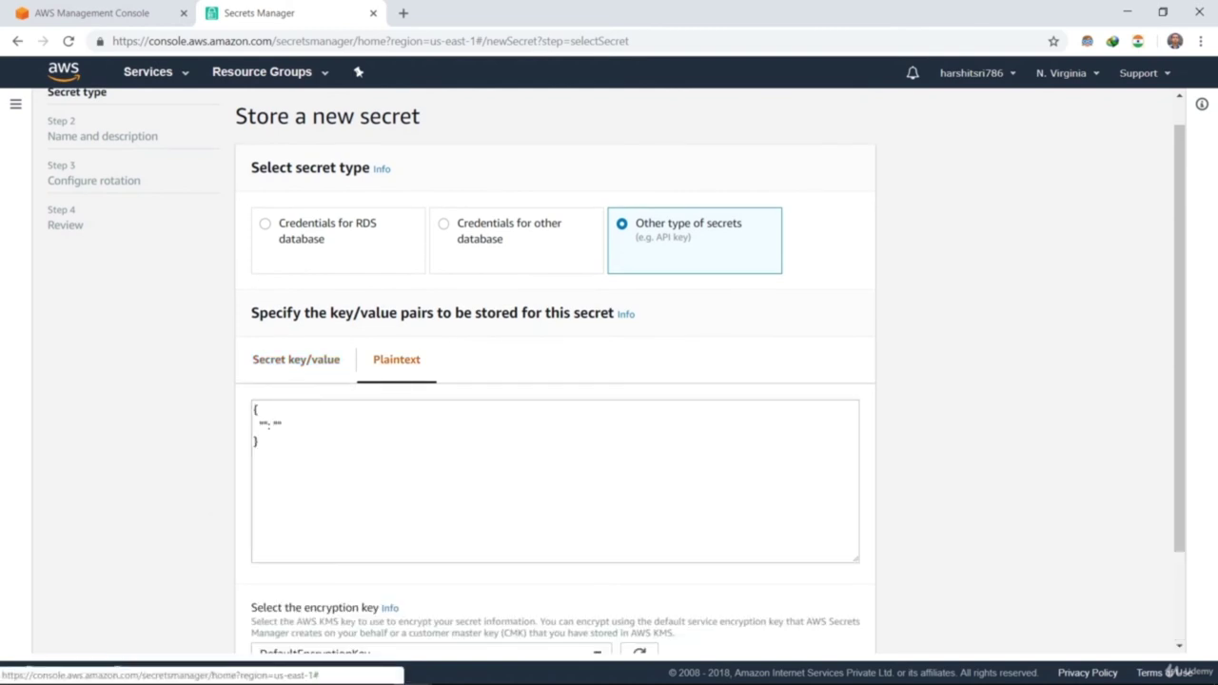
{"action": "left_click", "coordinate": [261, 424]}
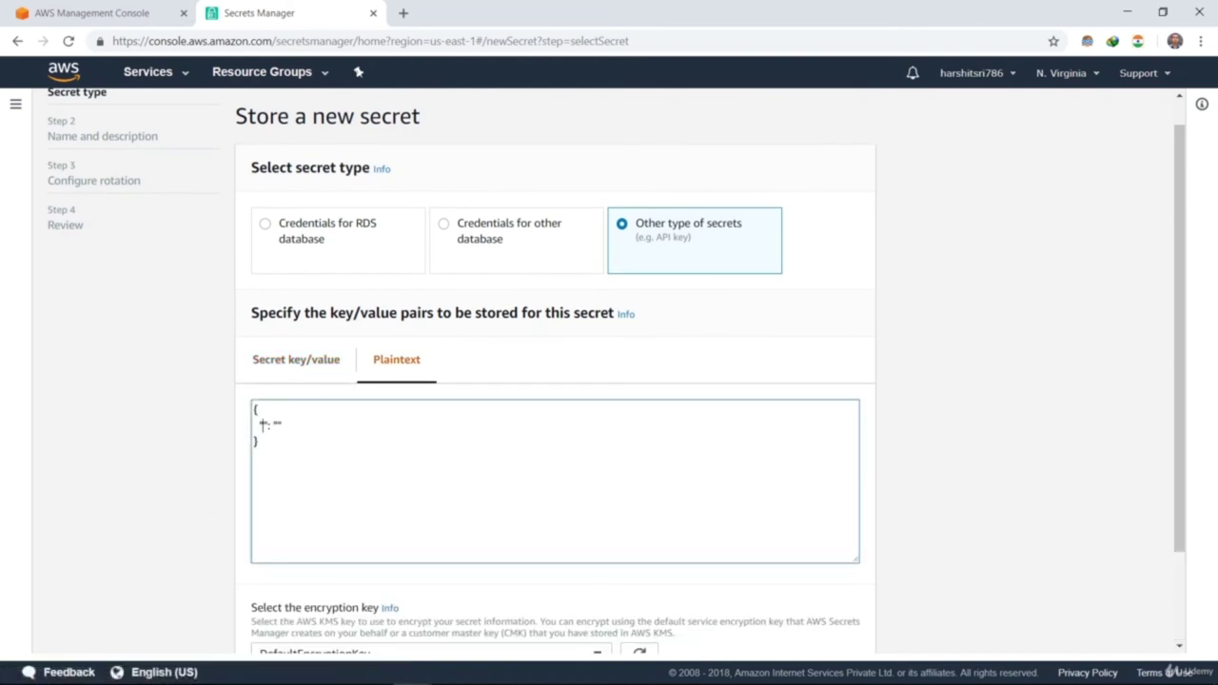
{"action": "type", "text": "abc"}
{"action": "left_click", "coordinate": [294, 425]}
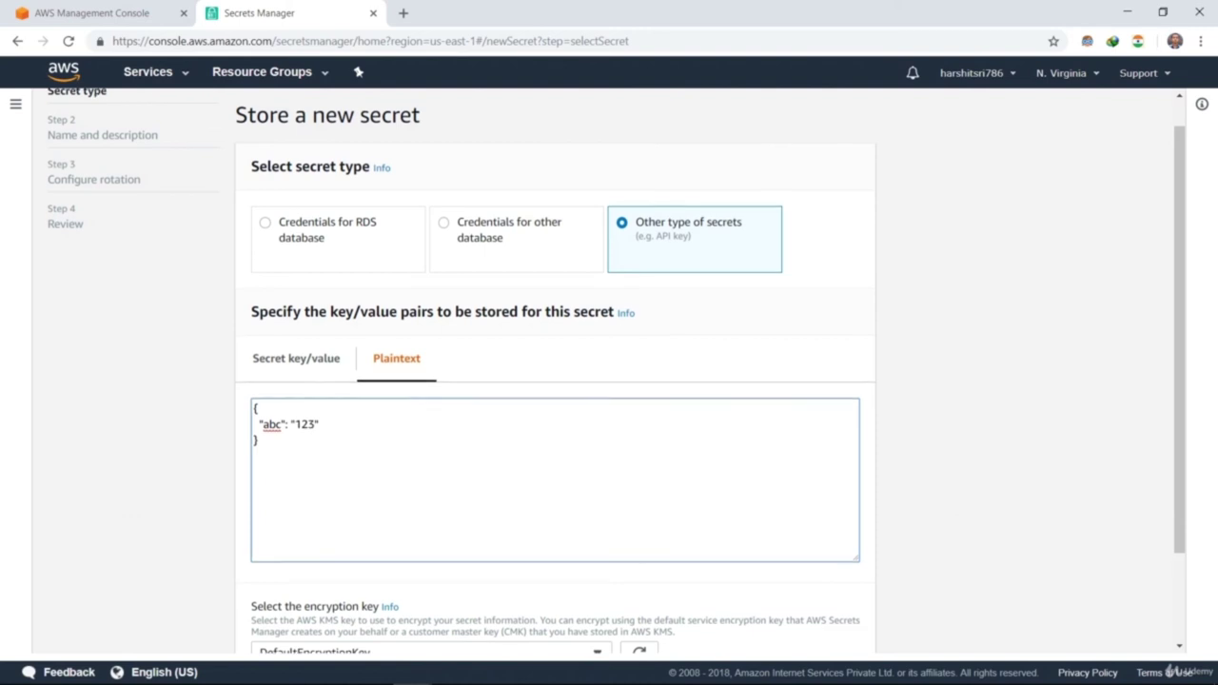
Choose aws/secretsmanager as the encryption key and advance to the naming step
{"action": "scroll", "coordinate": [616, 371], "scroll_direction": "down", "scroll_amount": 2}
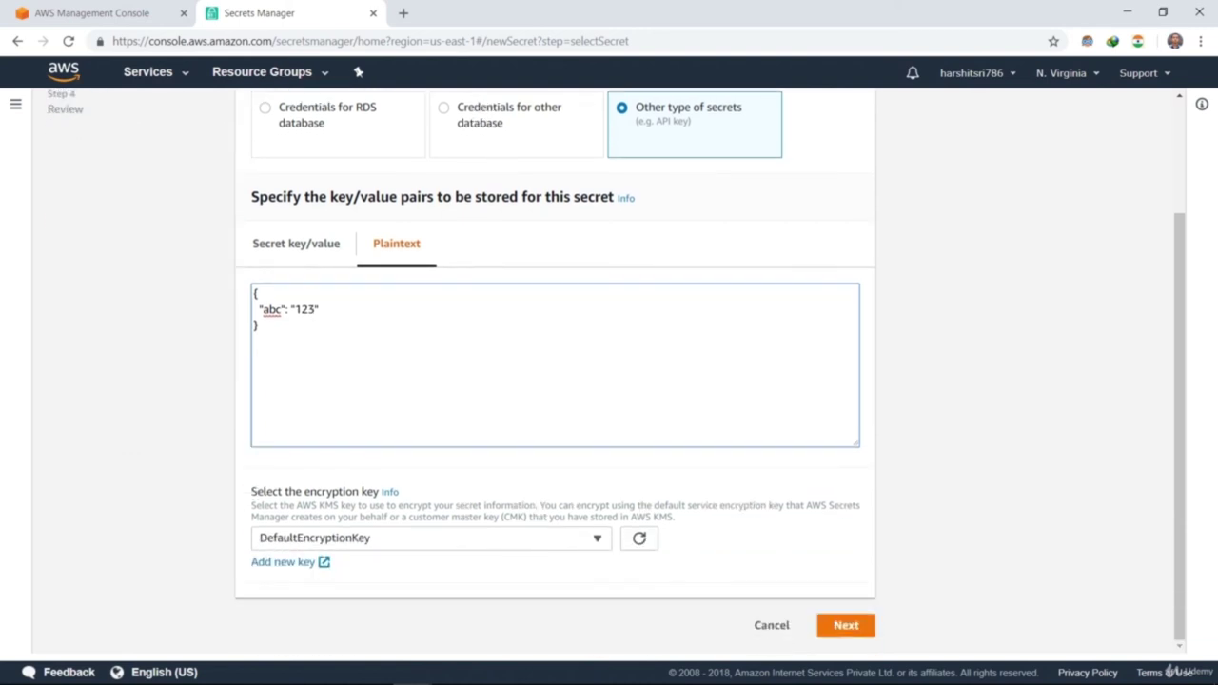
{"action": "left_click", "coordinate": [428, 538]}
{"action": "key", "text": "Down"}
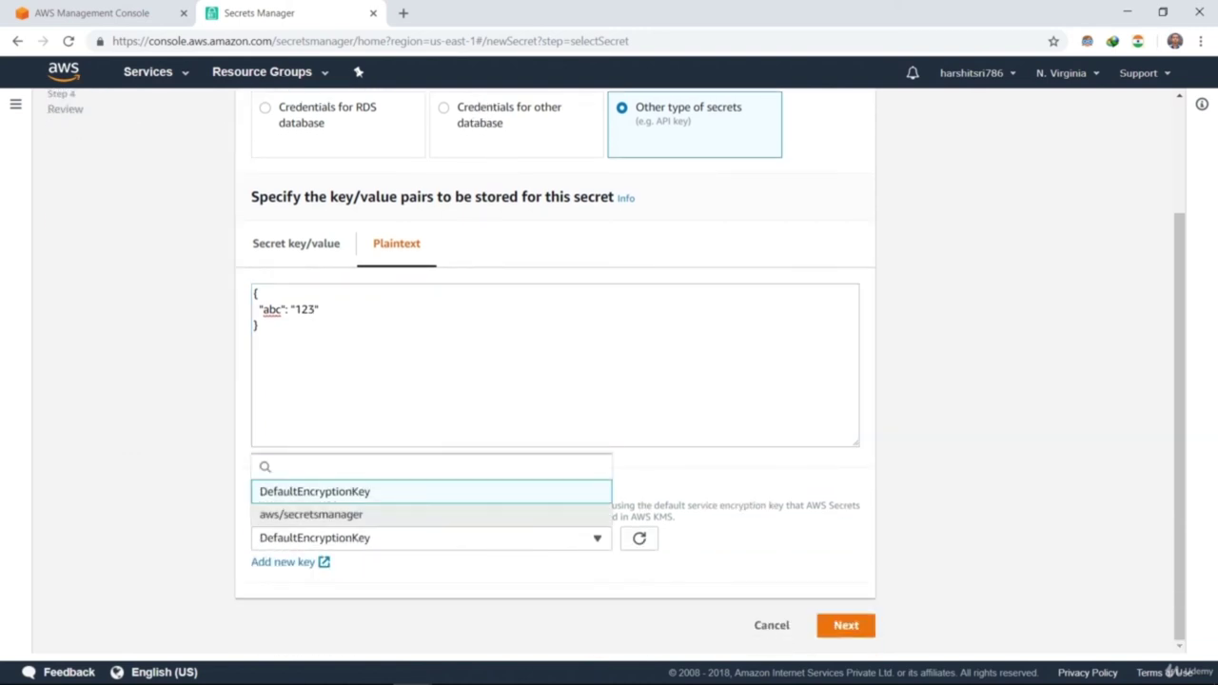
{"action": "key", "text": "Return"}
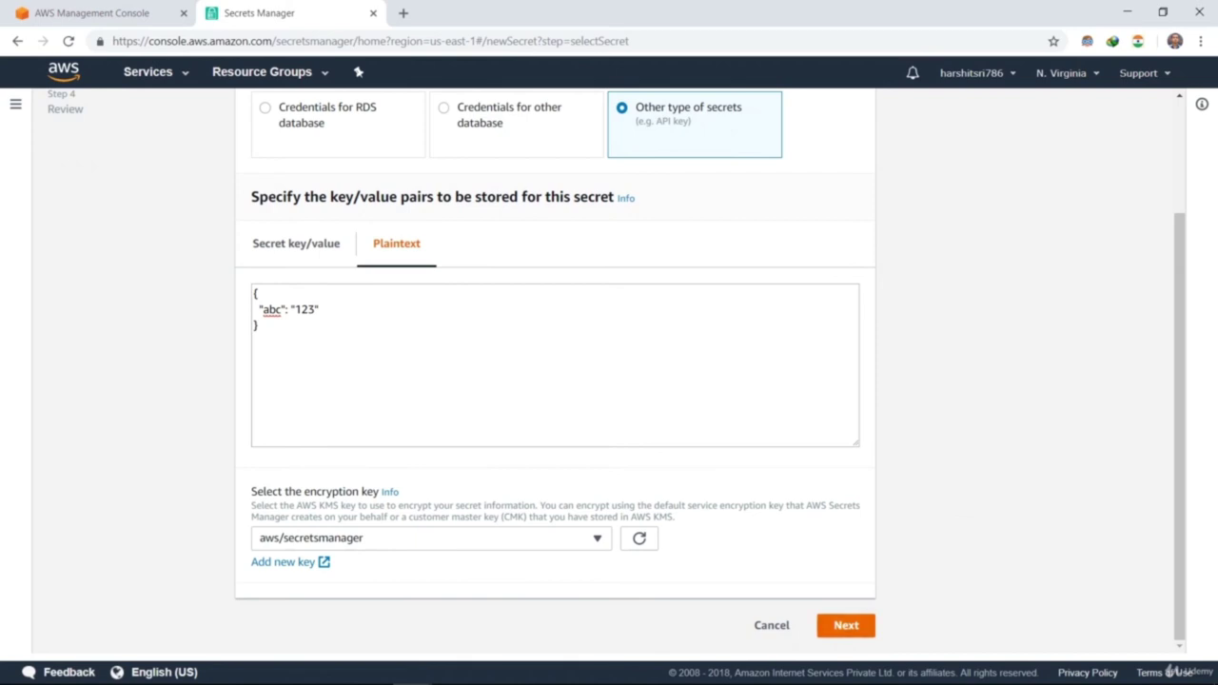
{"action": "left_click", "coordinate": [846, 625]}
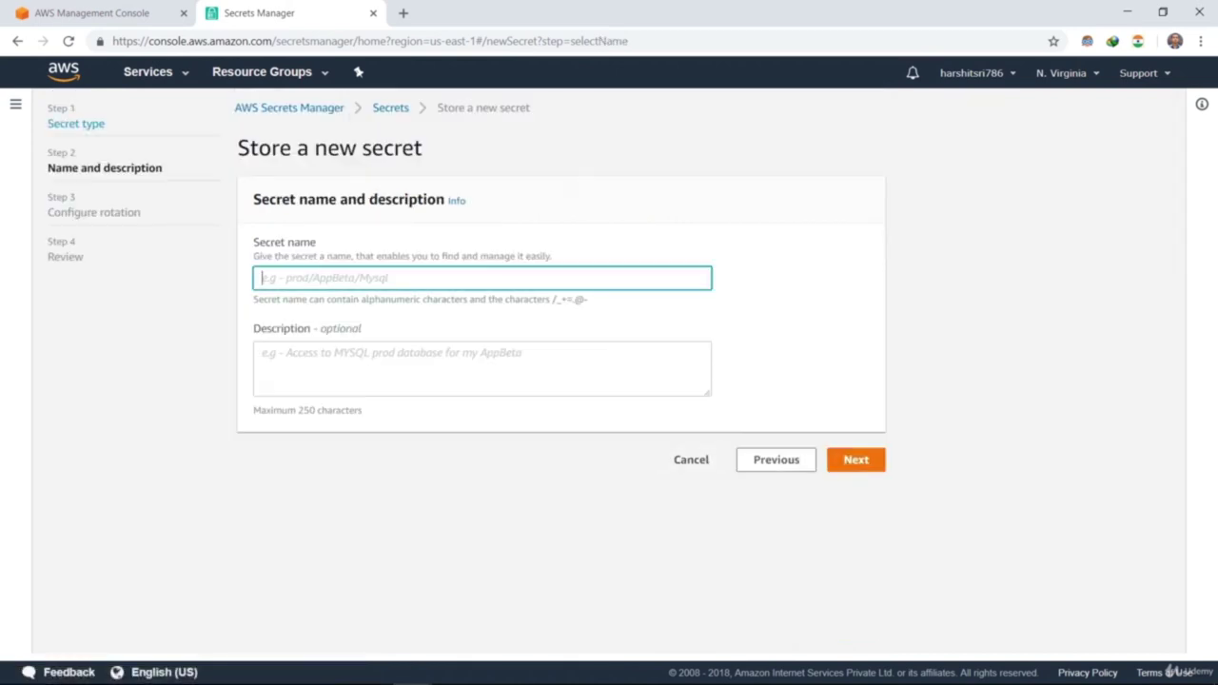
Name the secret 'alpha' and give it the description 'key-value pair'
{"action": "type", "text": "al"}
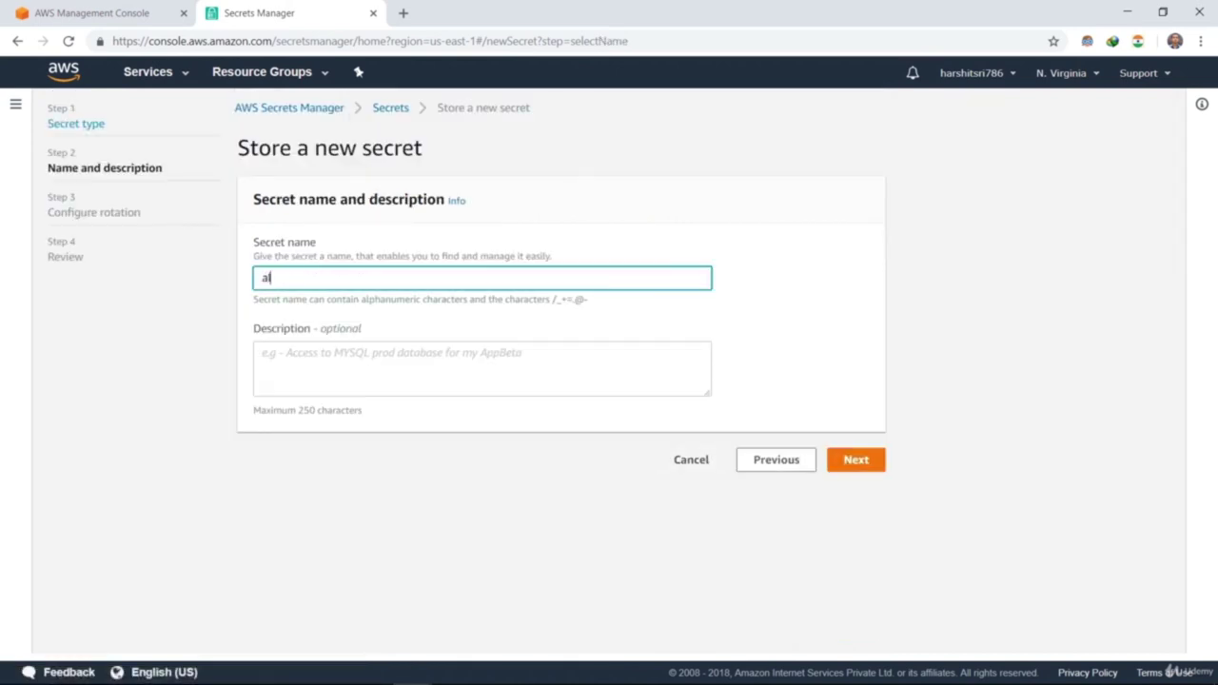
{"action": "type", "text": "pha"}
{"action": "left_click", "coordinate": [264, 353]}
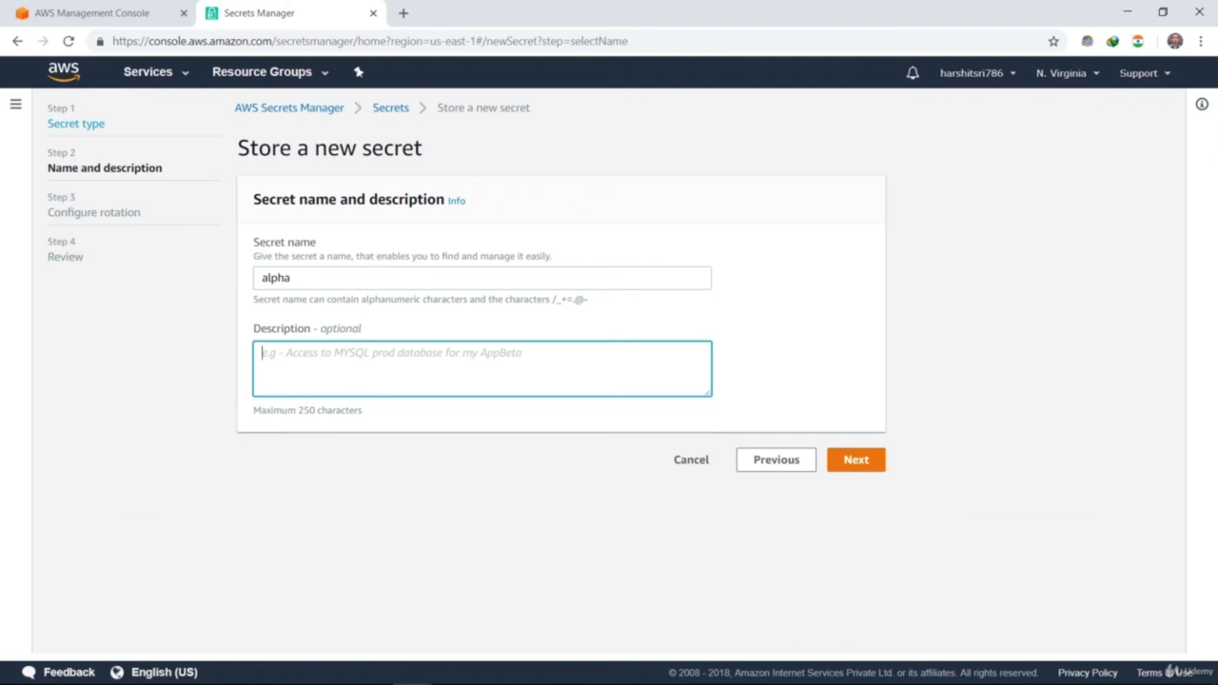
{"action": "type", "text": "key-"}
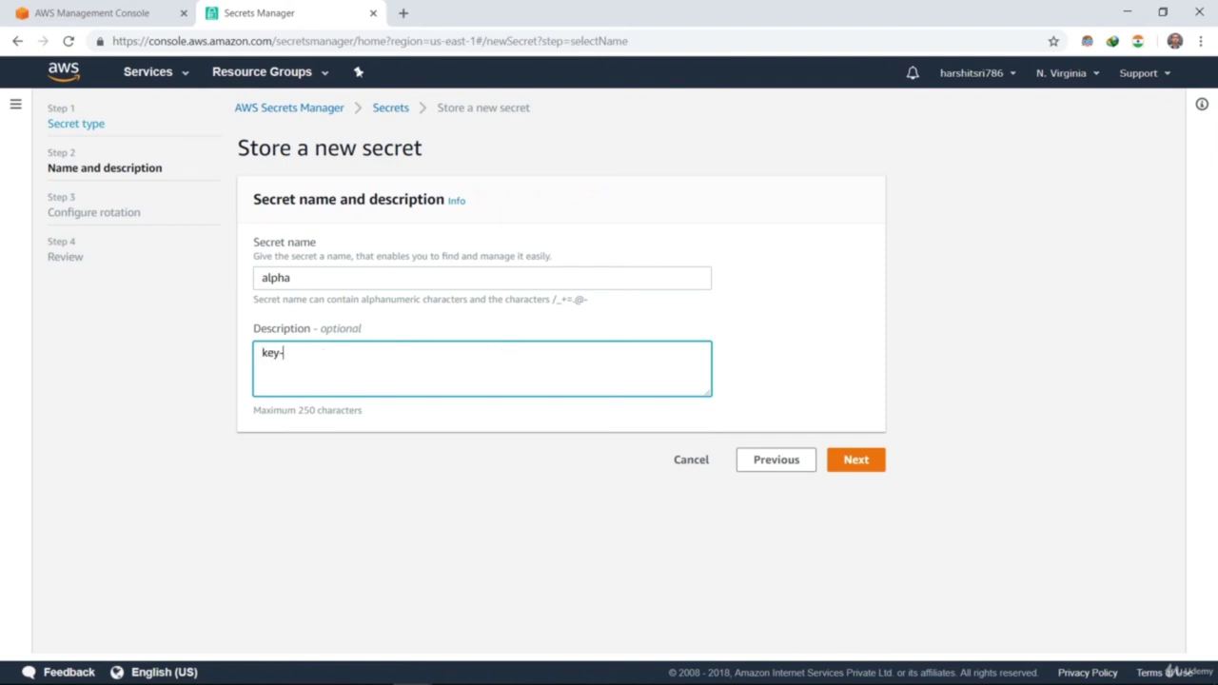
{"action": "type", "text": "value pair"}
On the rotation step, enable automatic rotation with a custom 1-day interval
{"action": "left_click", "coordinate": [856, 460]}
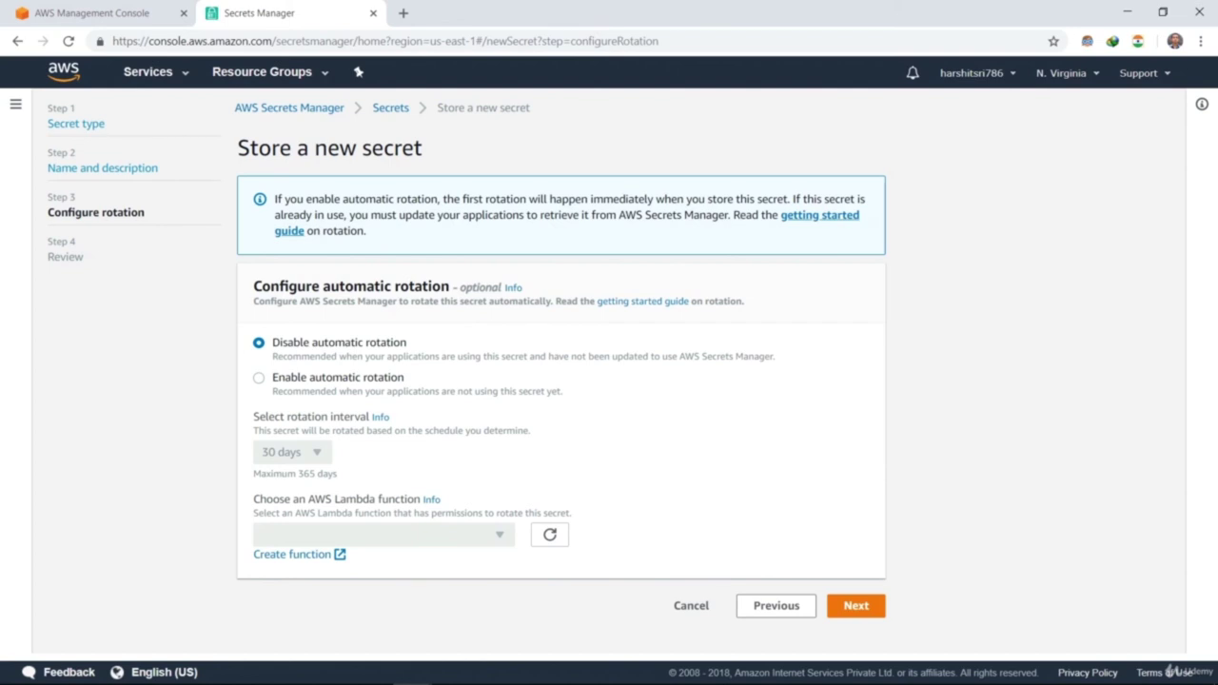
{"action": "left_click", "coordinate": [258, 378]}
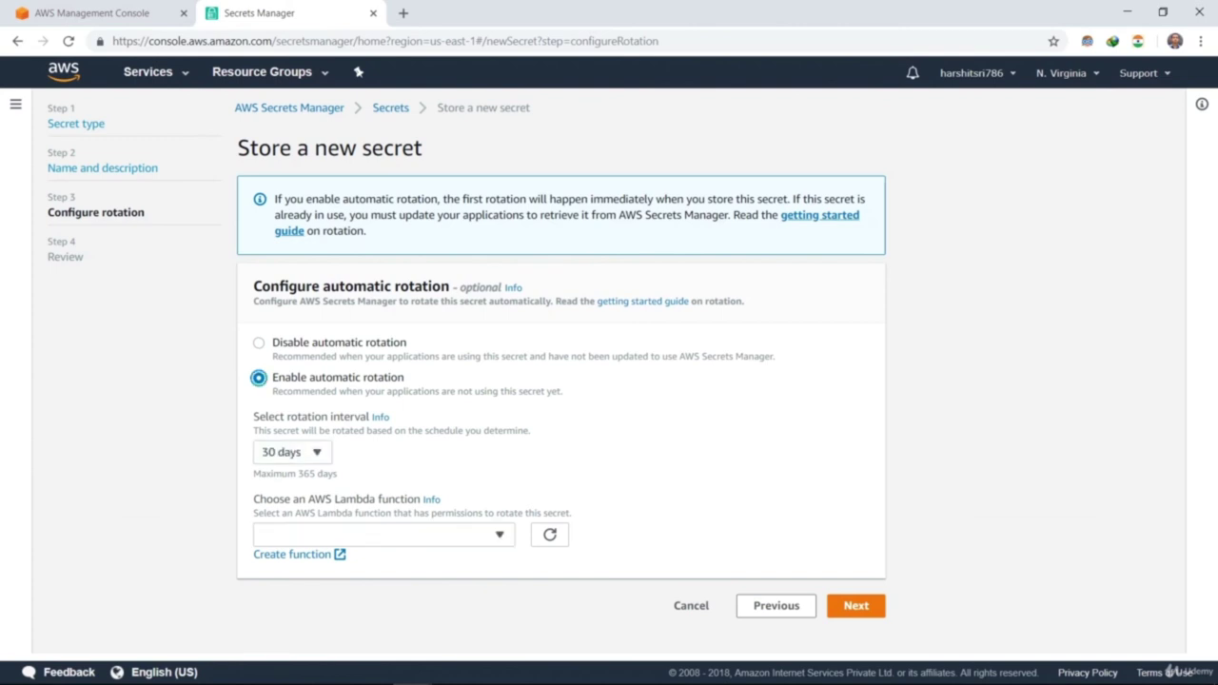
{"action": "left_click", "coordinate": [291, 452]}
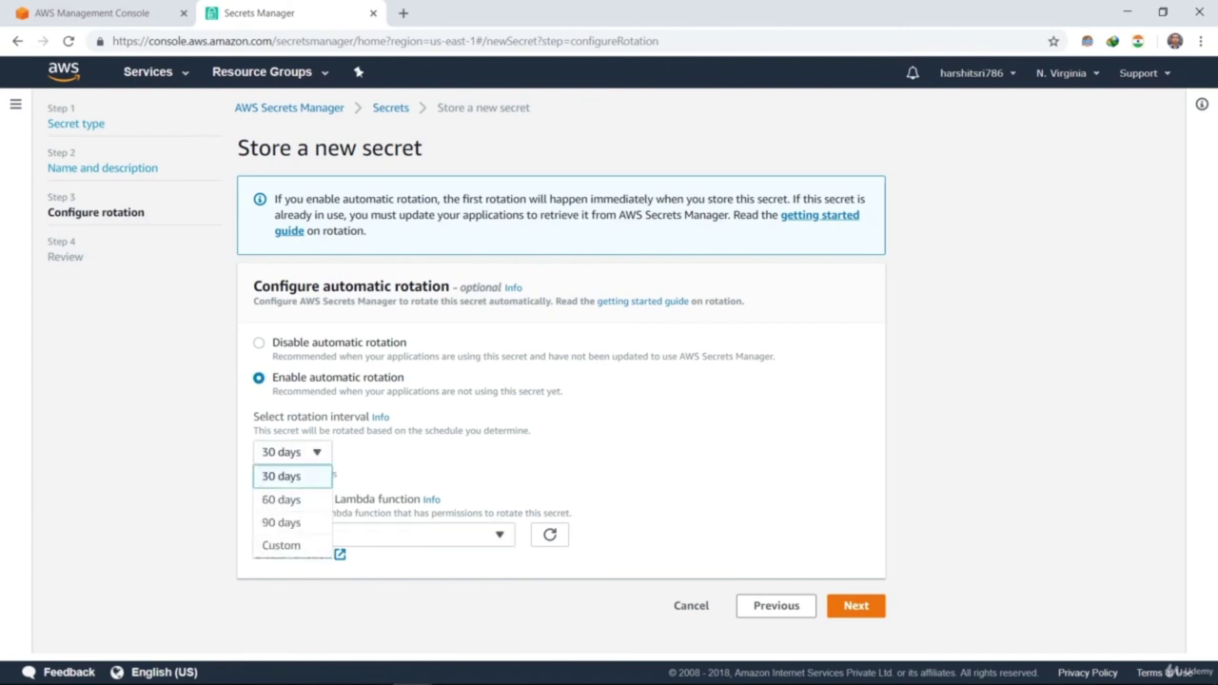
{"action": "left_click", "coordinate": [280, 545]}
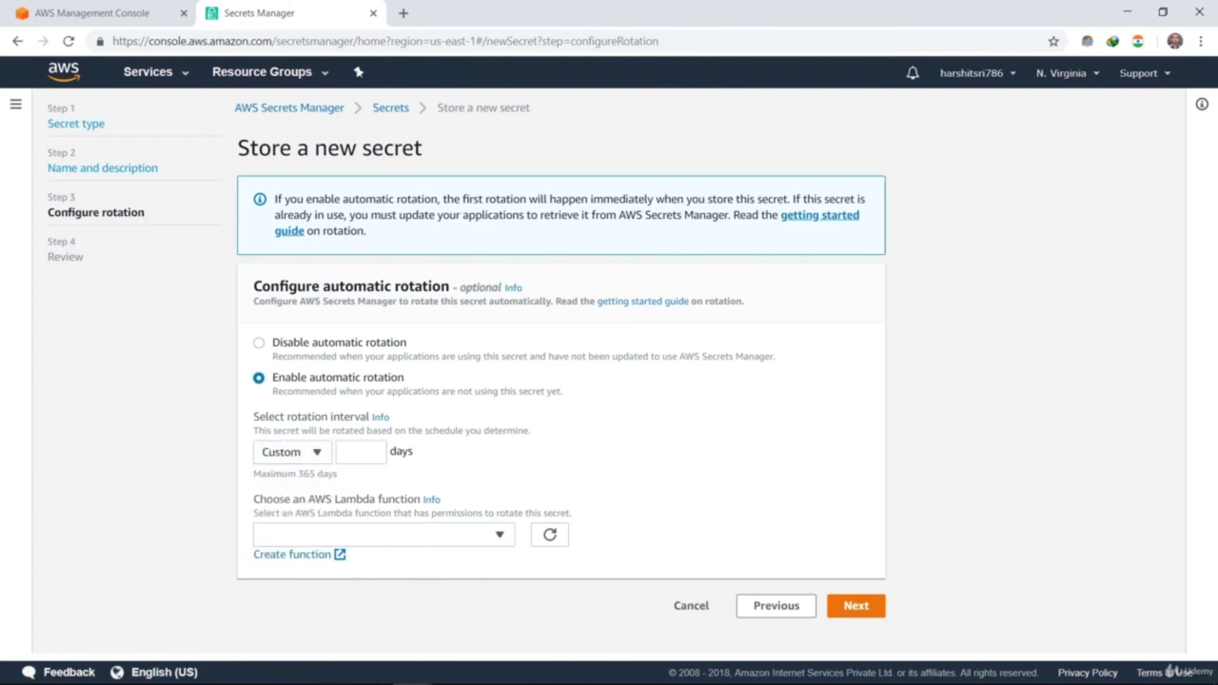
{"action": "left_click", "coordinate": [360, 452]}
{"action": "type", "text": "1"}
Find no Lambda rotation function available and disable automatic rotation instead
{"action": "left_click", "coordinate": [384, 534]}
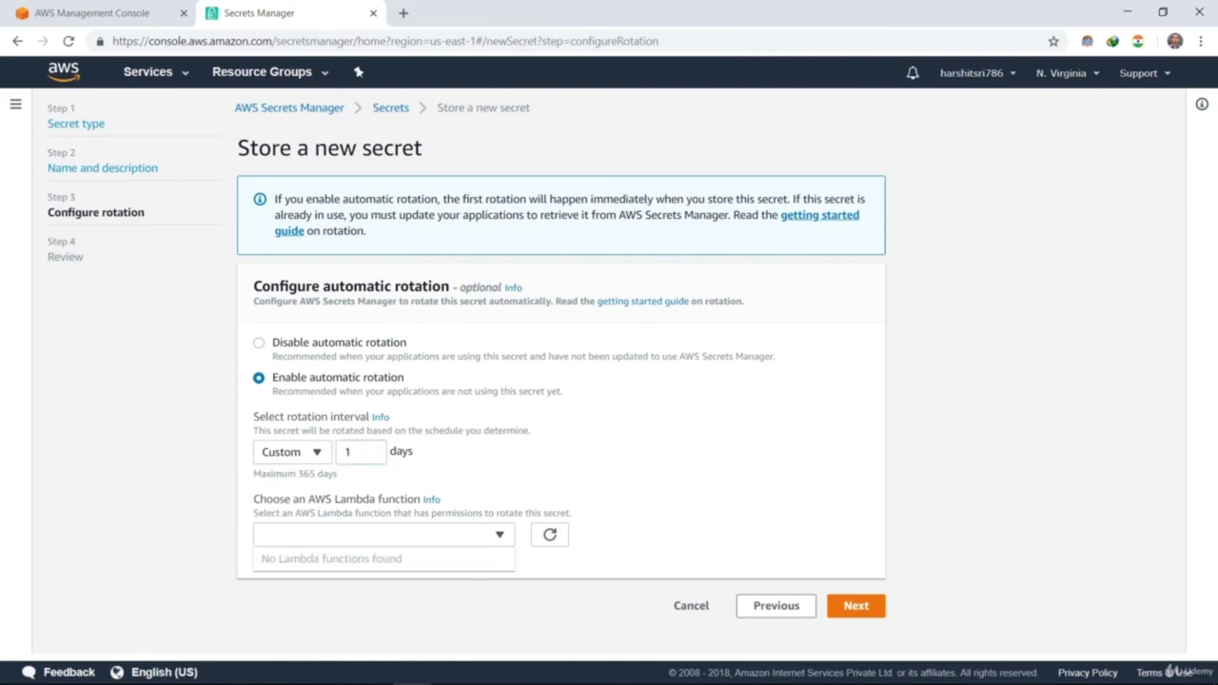
{"action": "left_click", "coordinate": [384, 534]}
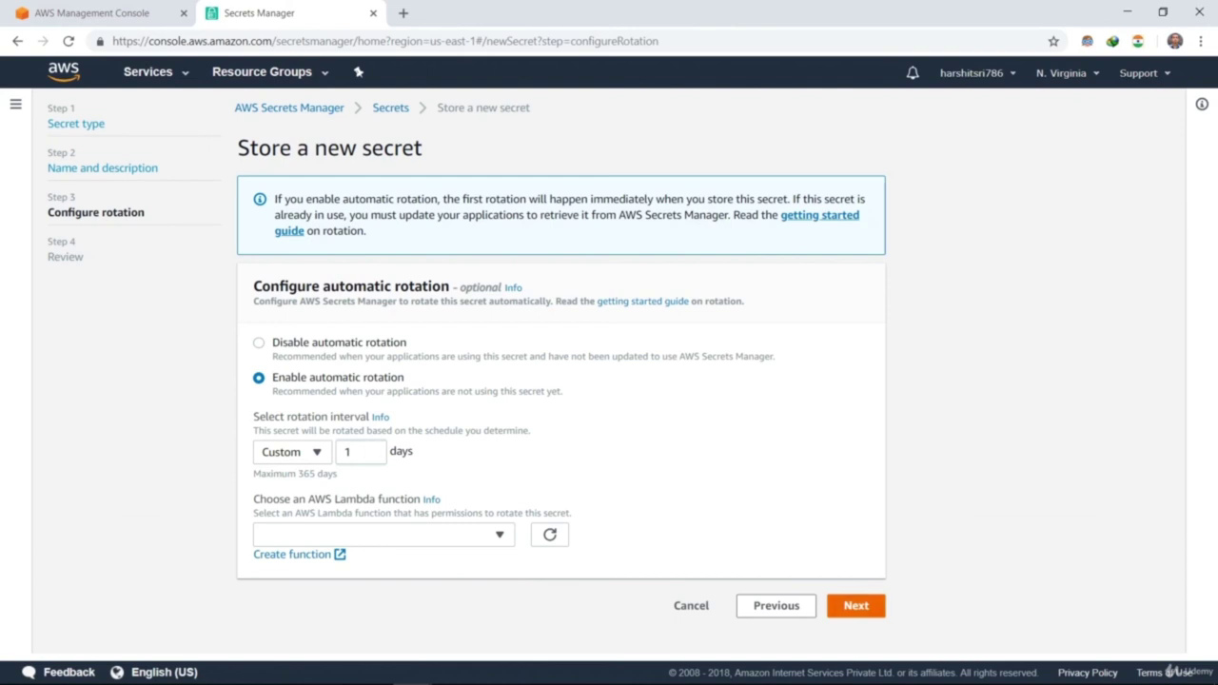
{"action": "left_click", "coordinate": [855, 605]}
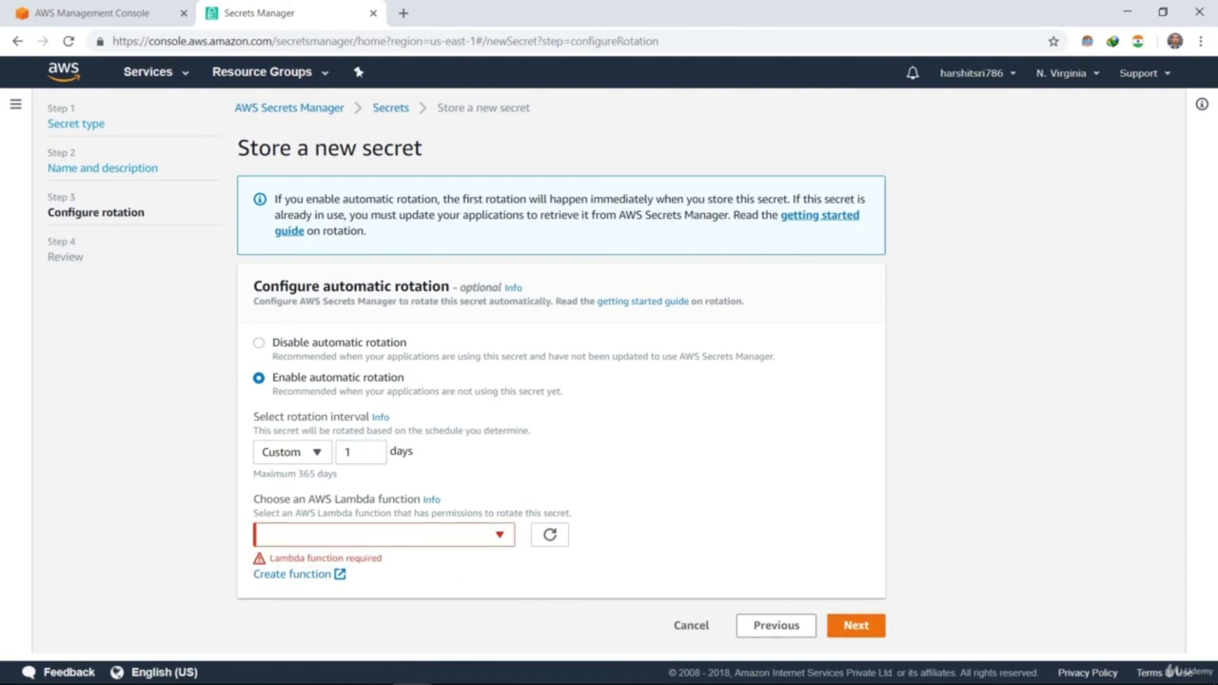
{"action": "left_click", "coordinate": [291, 452]}
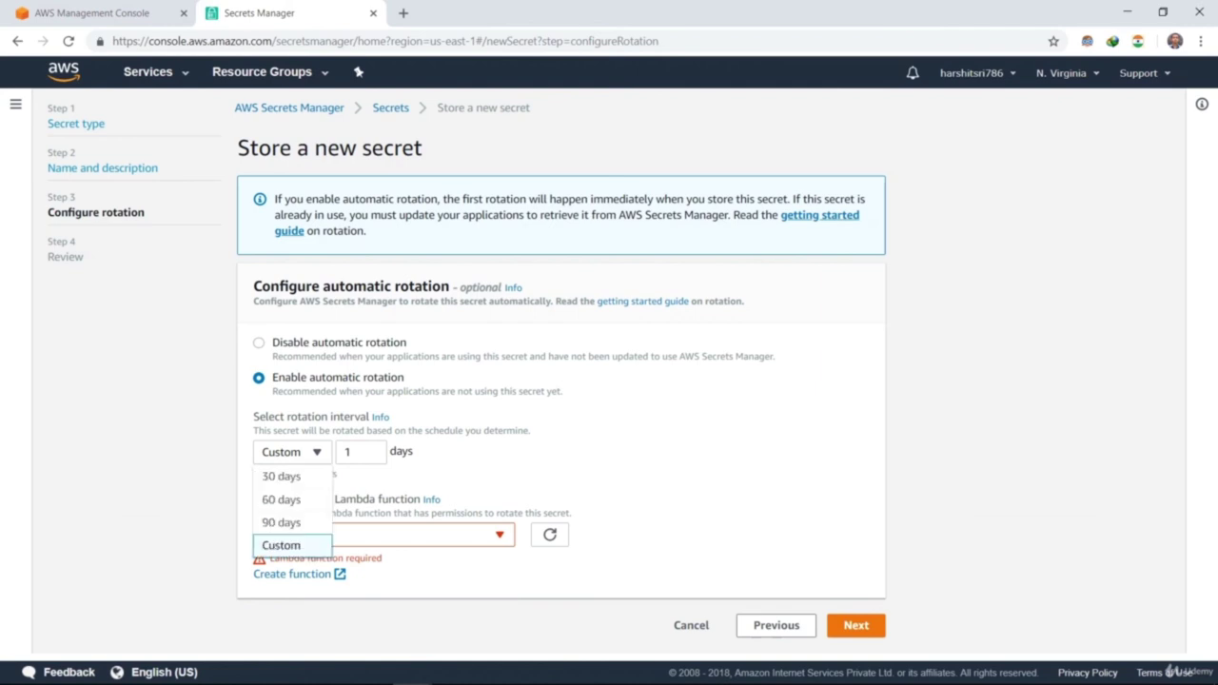
{"action": "left_click", "coordinate": [286, 543]}
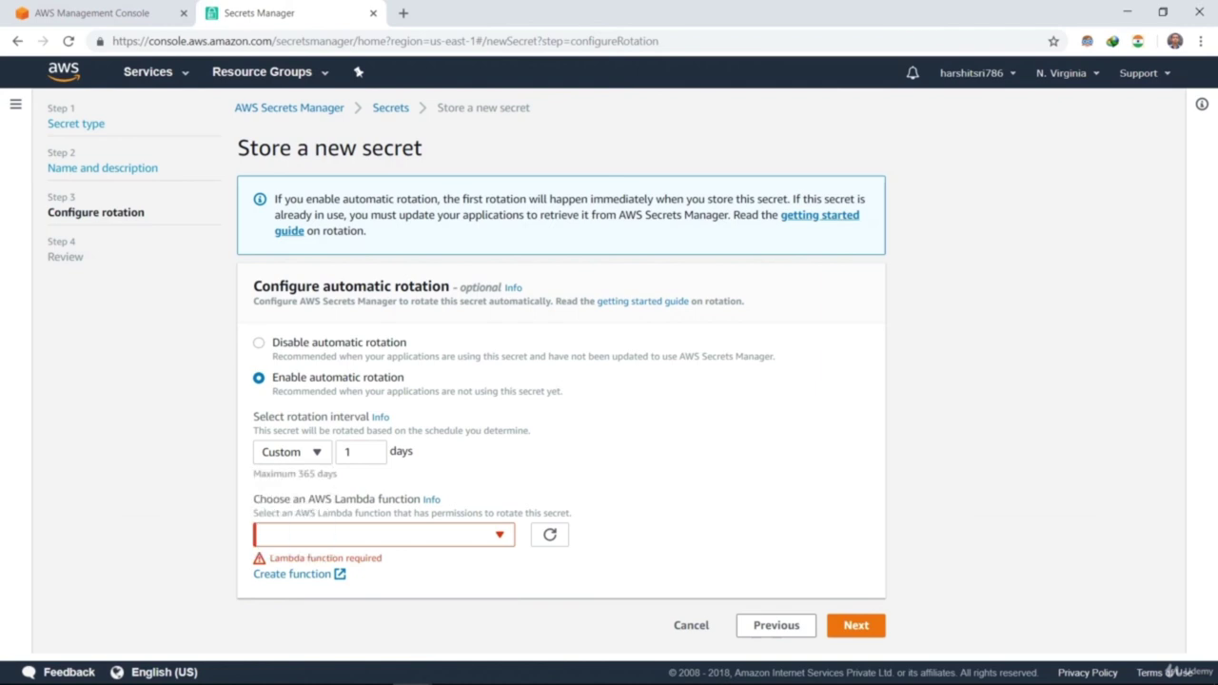
{"action": "left_click", "coordinate": [259, 343]}
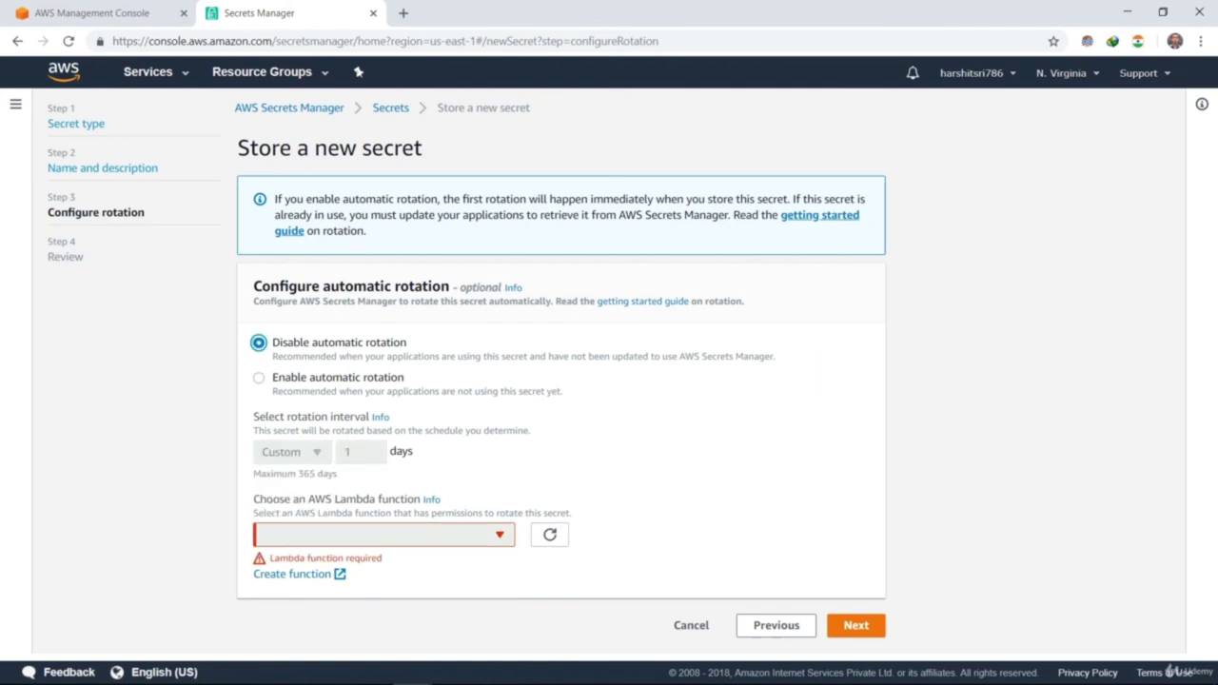
Review secret alpha's settings and the JavaScript, C#, Python3 and Ruby sample code
{"action": "left_click", "coordinate": [855, 625]}
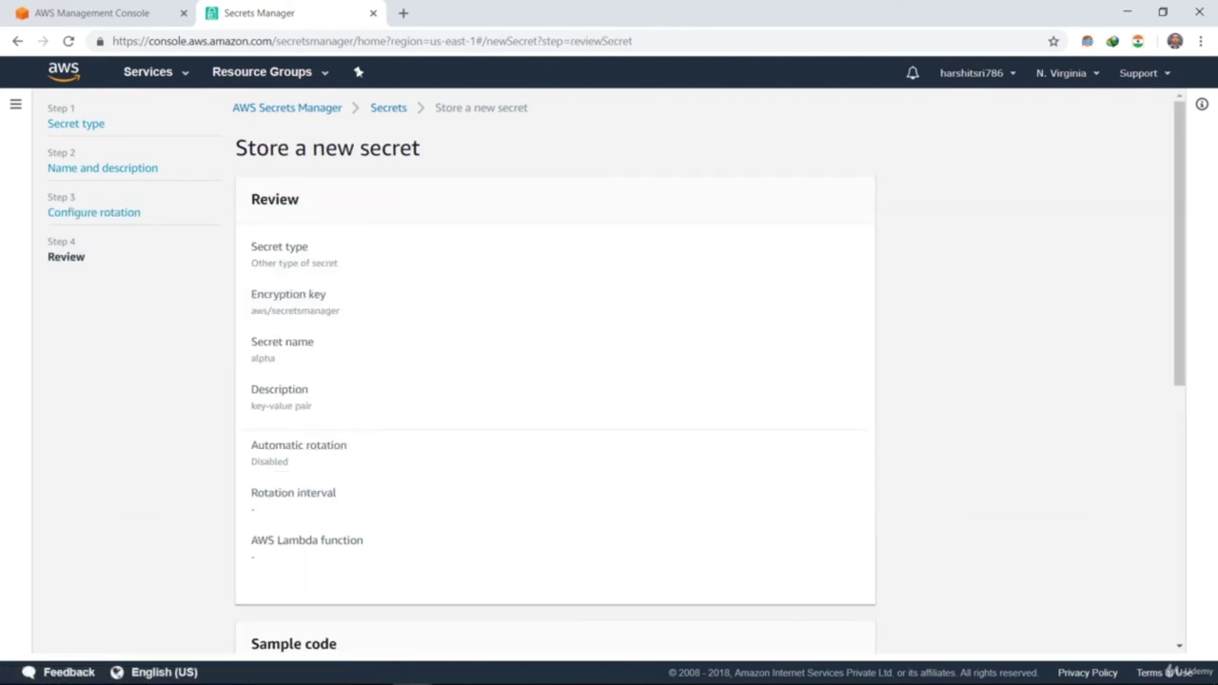
{"action": "scroll", "coordinate": [609, 371], "scroll_direction": "down", "scroll_amount": 5}
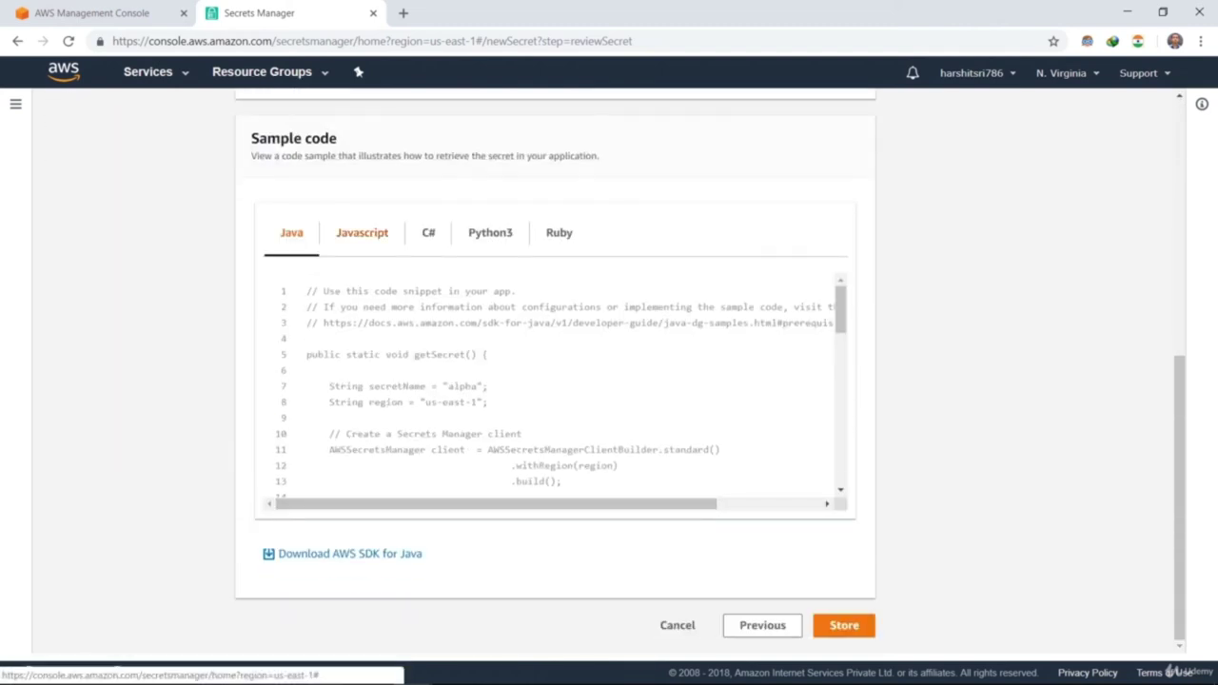
{"action": "left_click", "coordinate": [361, 232]}
{"action": "left_click", "coordinate": [428, 232]}
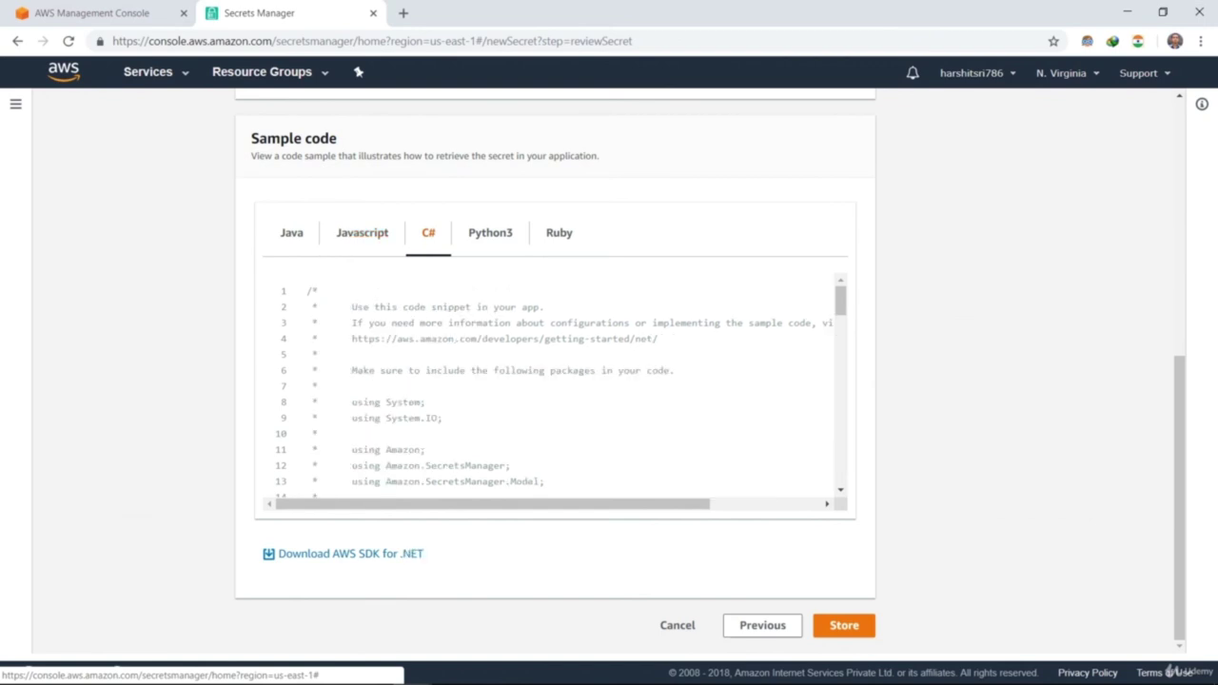
{"action": "left_click", "coordinate": [490, 233]}
{"action": "left_click", "coordinate": [558, 233]}
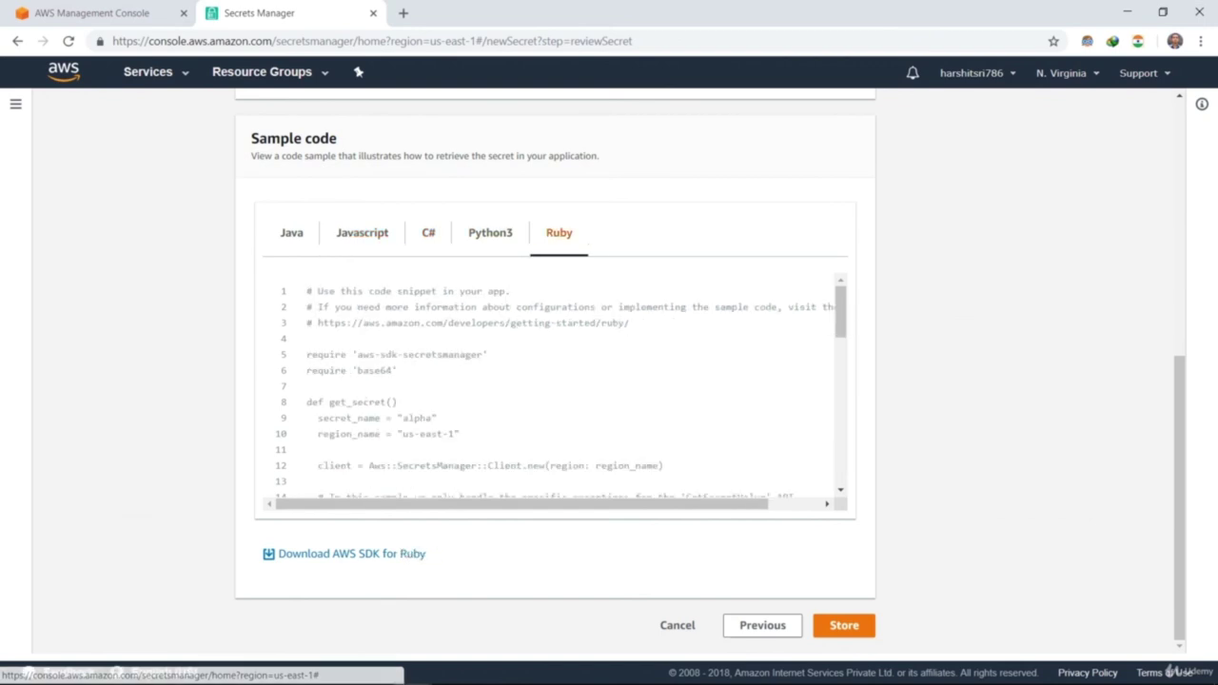
{"action": "scroll", "coordinate": [609, 371], "scroll_direction": "up", "scroll_amount": 5}
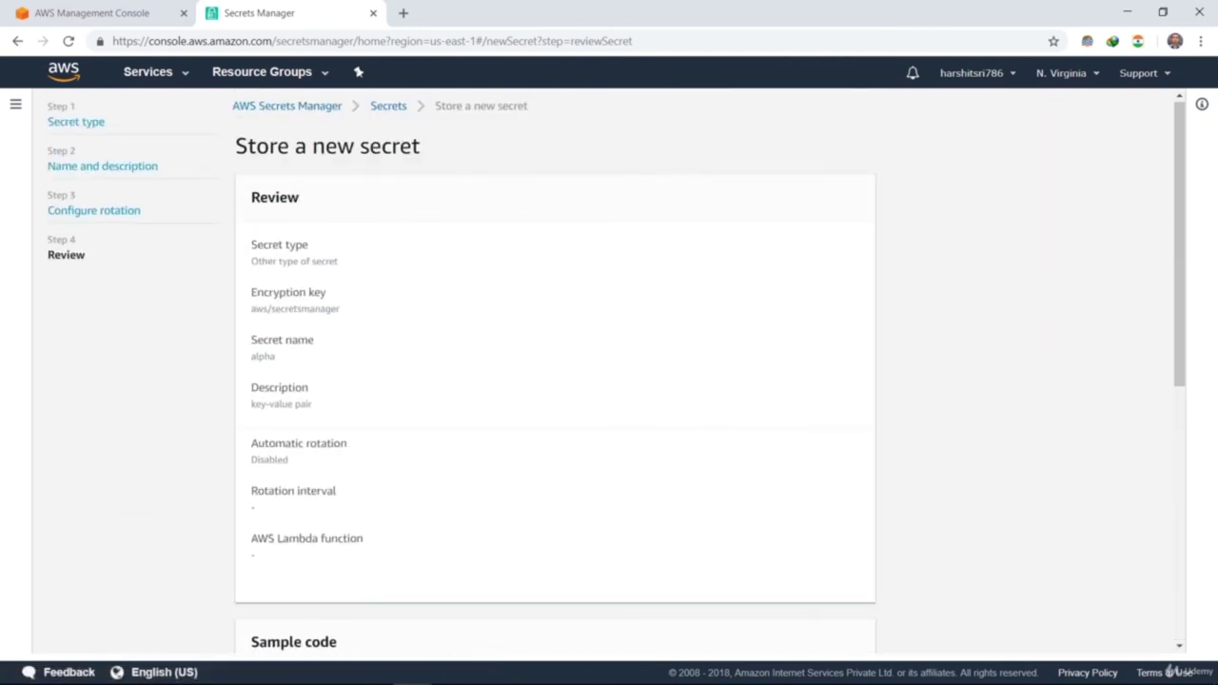
{"action": "scroll", "coordinate": [609, 371], "scroll_direction": "down", "scroll_amount": 5}
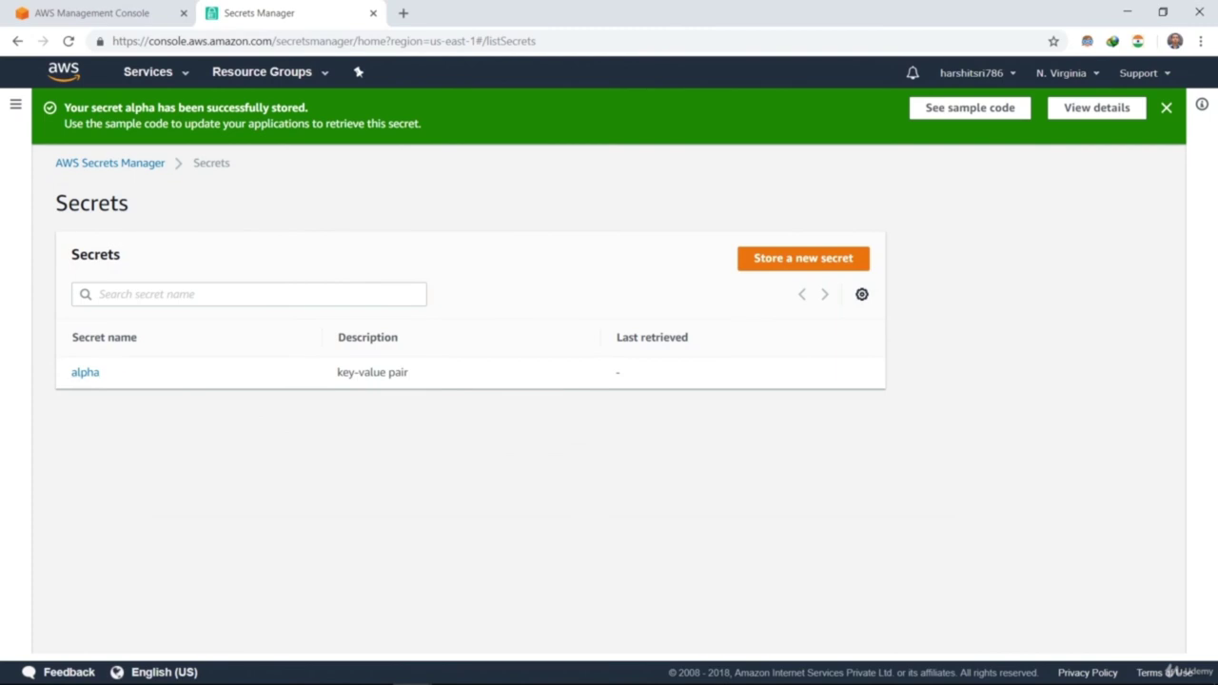
Open and close the secrets list preferences, then open secret alpha's details
{"action": "left_click", "coordinate": [861, 294]}
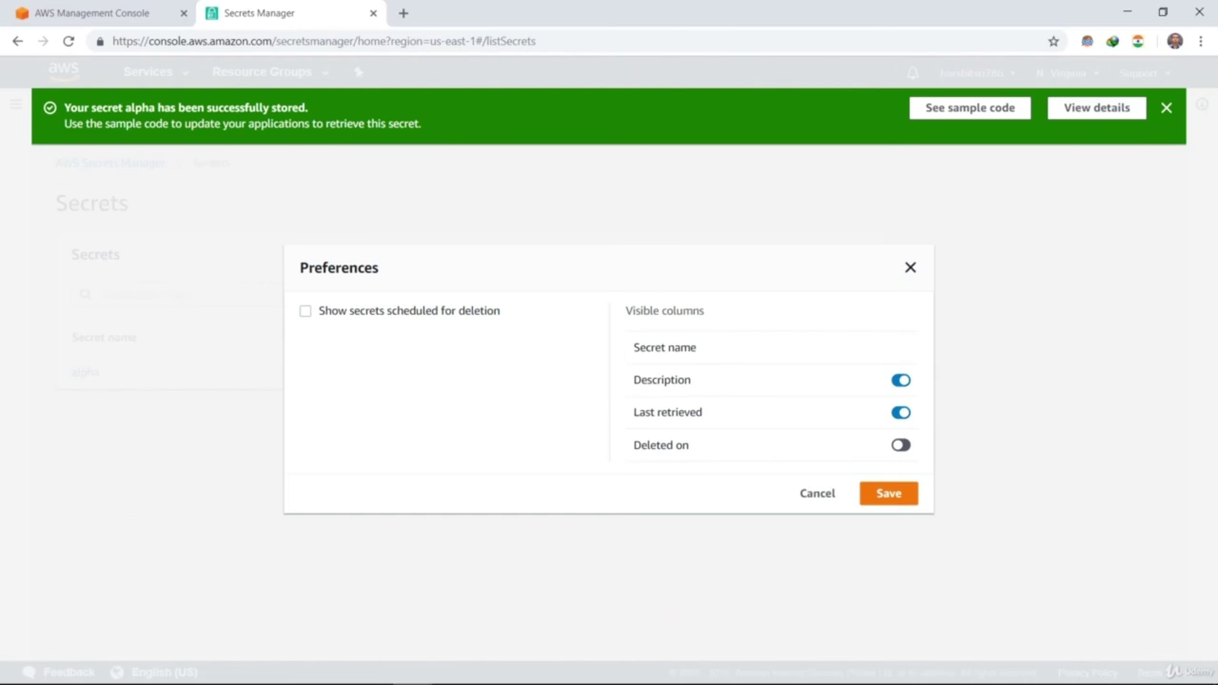
{"action": "left_click", "coordinate": [909, 267]}
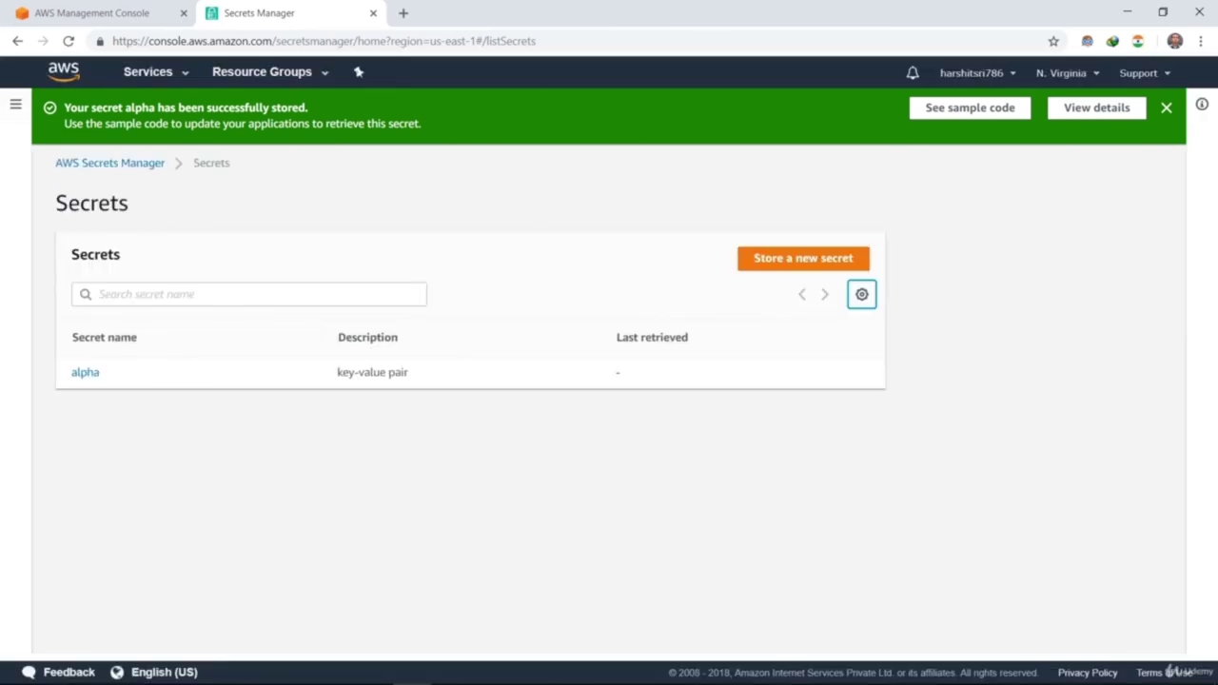
{"action": "left_click", "coordinate": [85, 372]}
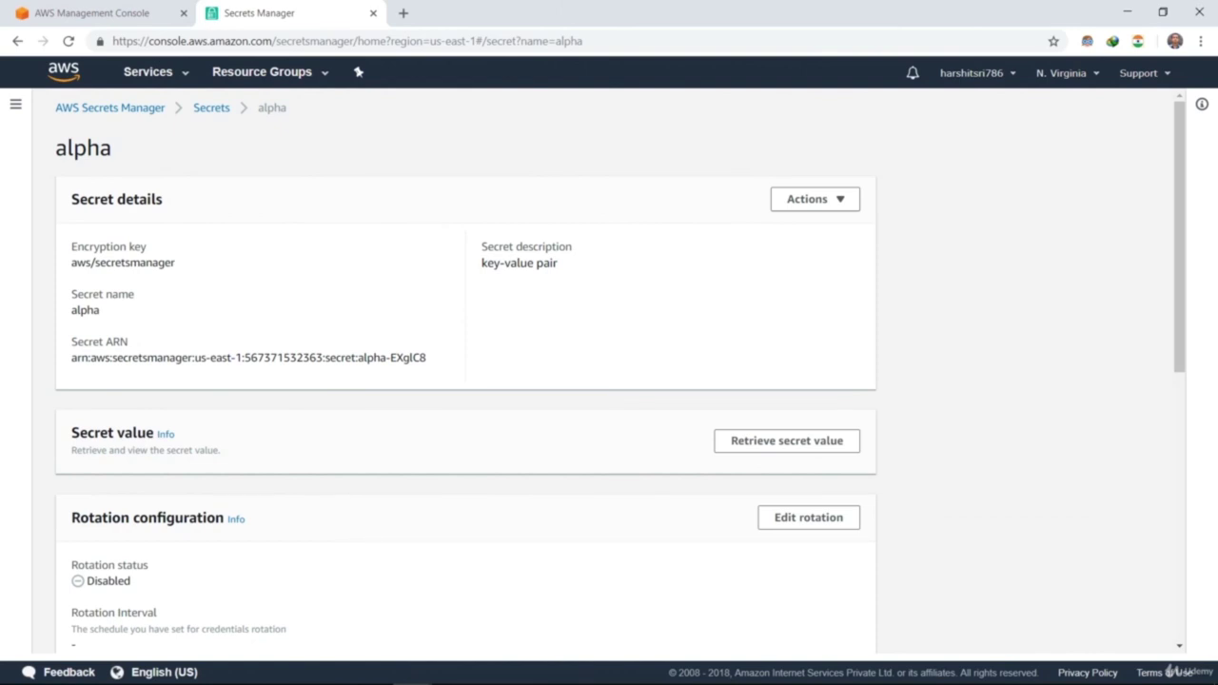
Select the secret's ARN and scroll through alpha's details and sample code
{"action": "left_click_drag", "start_coordinate": [89, 358], "coordinate": [426, 358]}
{"action": "scroll", "coordinate": [618, 367], "scroll_direction": "down", "scroll_amount": 3}
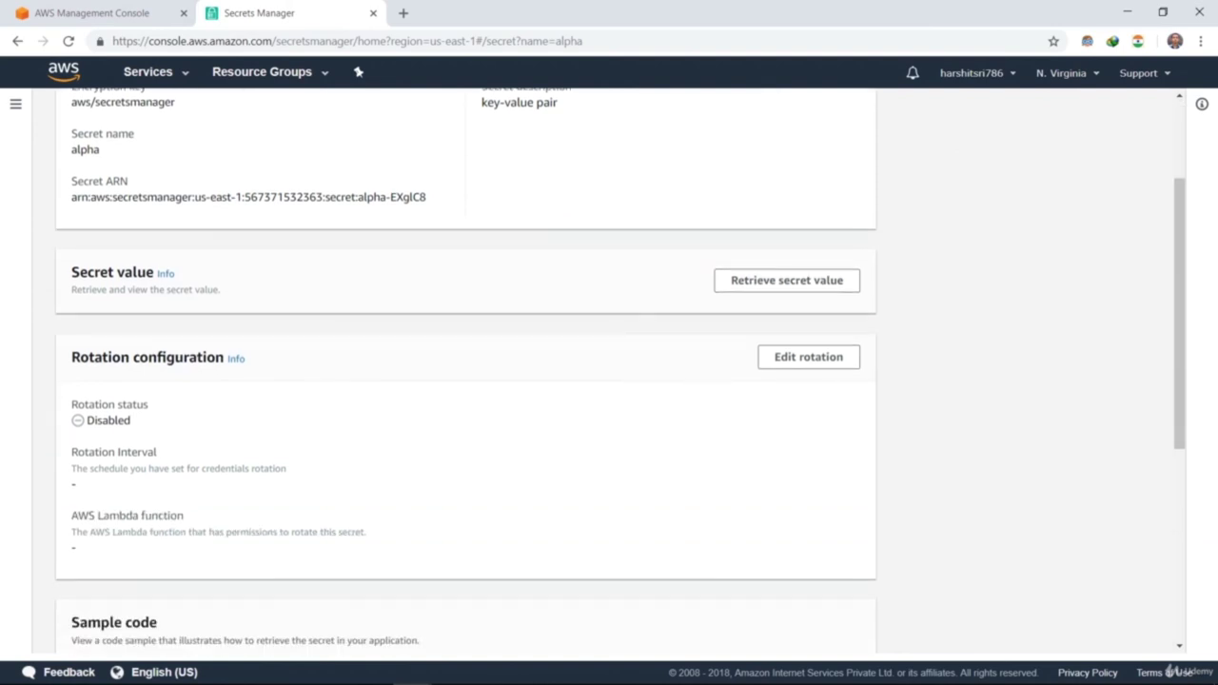
{"action": "scroll", "coordinate": [618, 374], "scroll_direction": "down", "scroll_amount": 4}
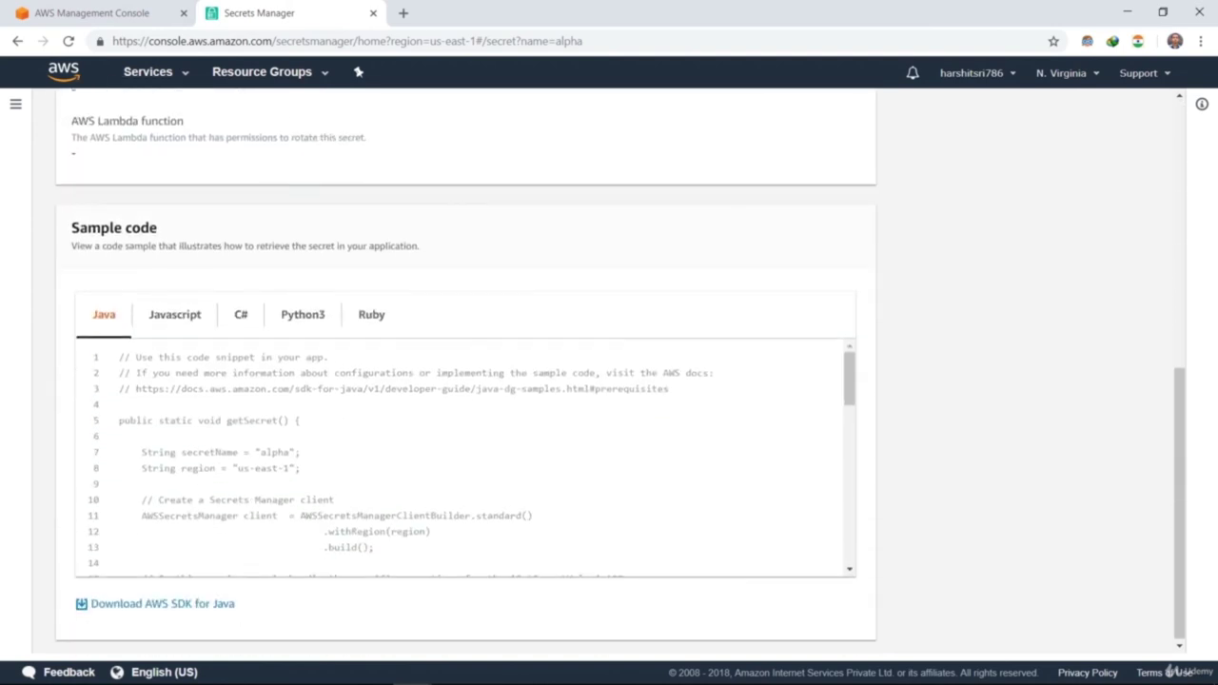
{"action": "scroll", "coordinate": [466, 456], "scroll_direction": "down", "scroll_amount": 3}
{"action": "scroll", "coordinate": [466, 456], "scroll_direction": "up", "scroll_amount": 3}
{"action": "scroll", "coordinate": [467, 371], "scroll_direction": "up", "scroll_amount": 6}
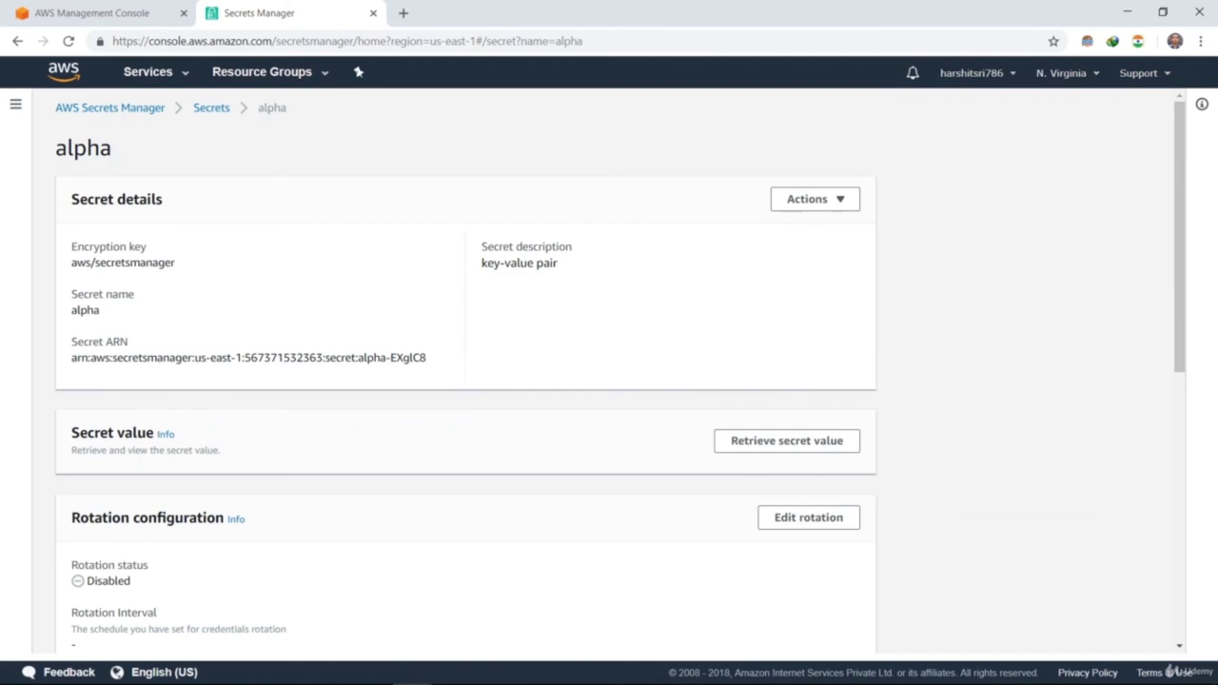
View the description and encryption key editors, keeping aws/secretsmanager, and close both unchanged
{"action": "left_click", "coordinate": [815, 199]}
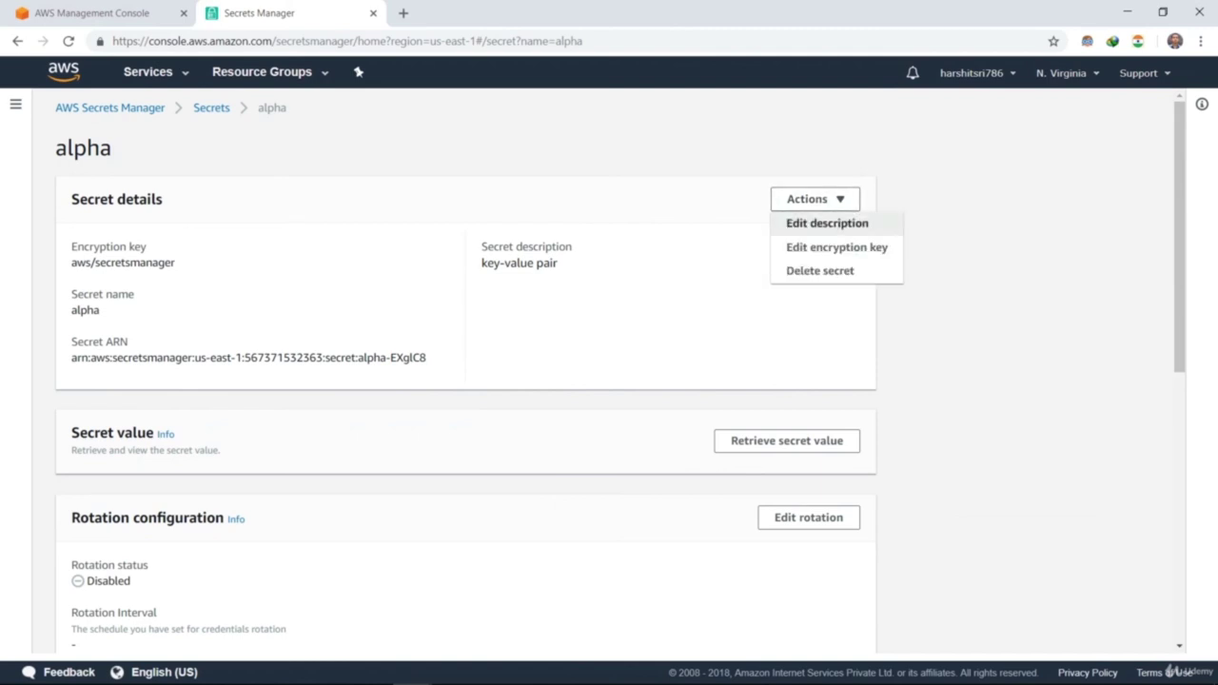
{"action": "left_click", "coordinate": [827, 222]}
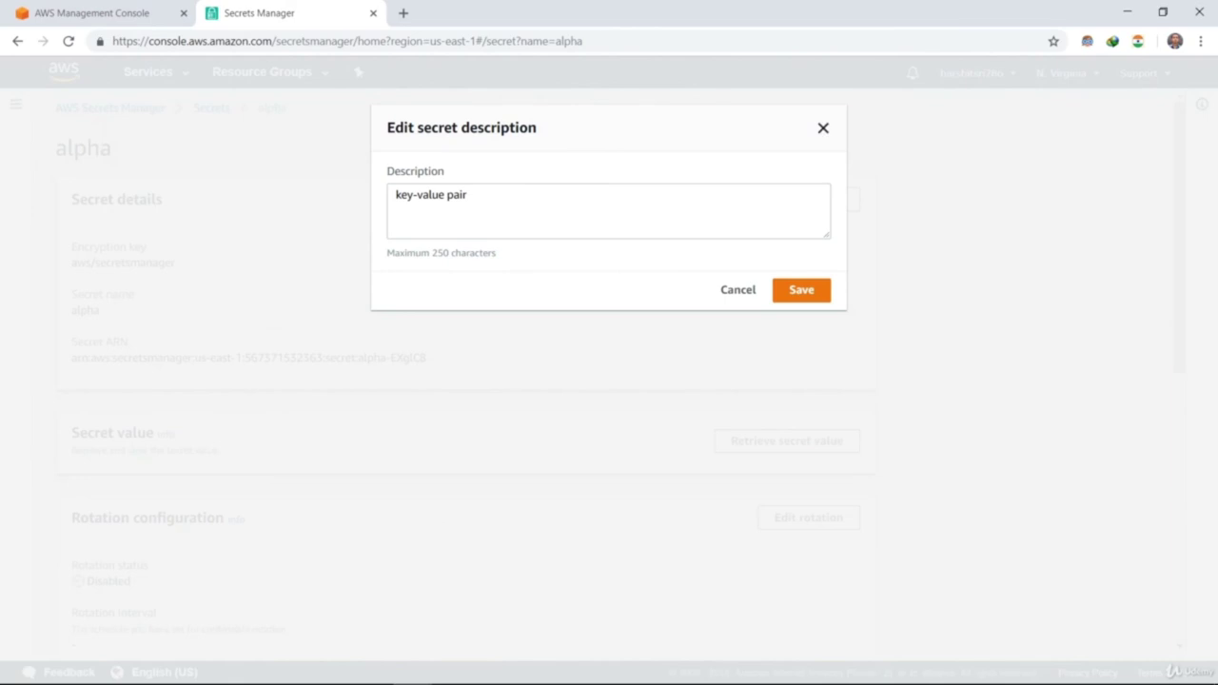
{"action": "left_click", "coordinate": [823, 127]}
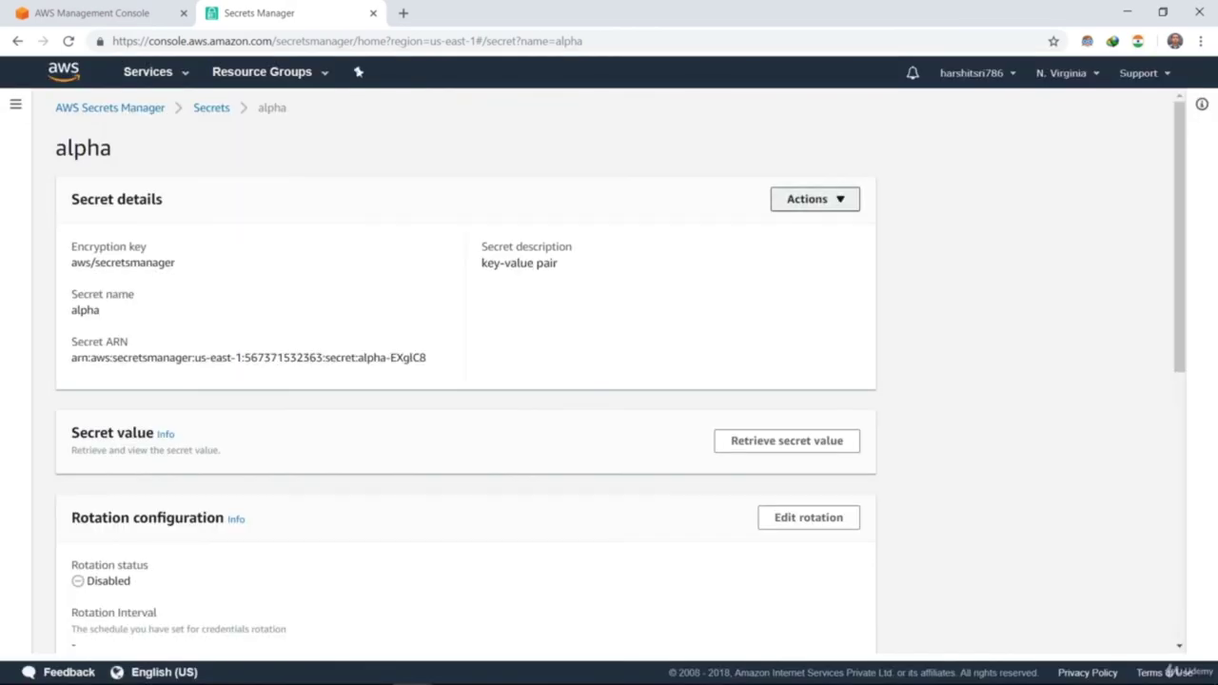
{"action": "left_click", "coordinate": [815, 199]}
{"action": "left_click", "coordinate": [836, 247]}
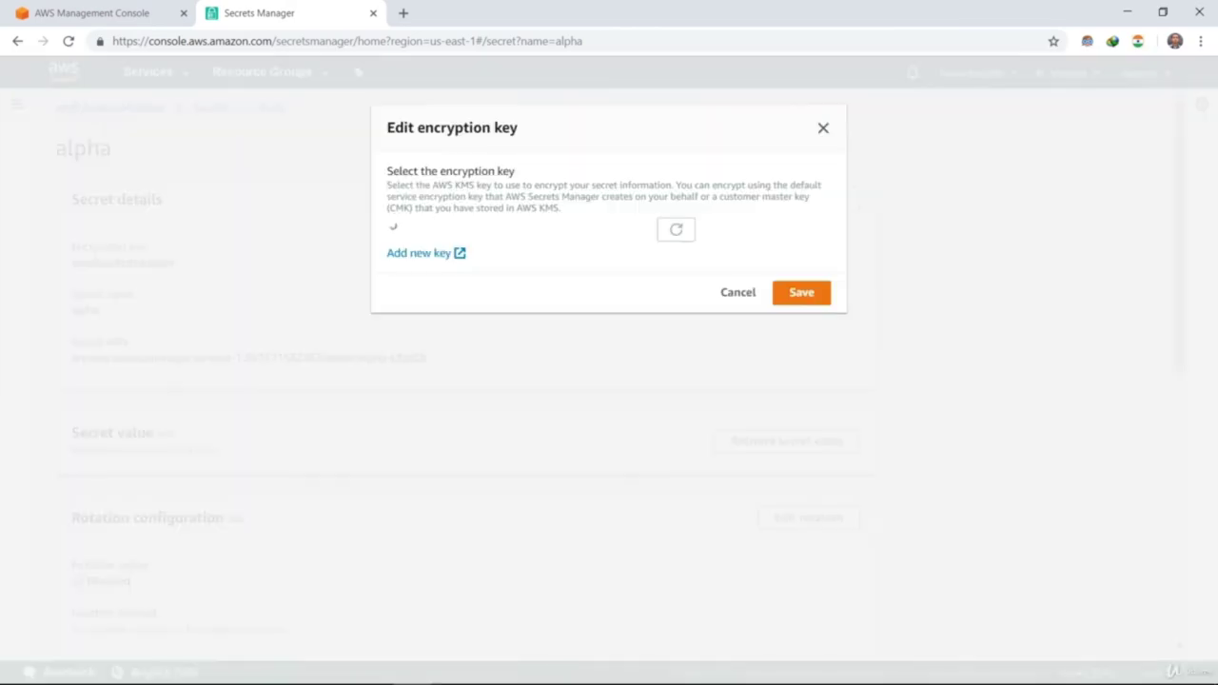
{"action": "left_click", "coordinate": [518, 229]}
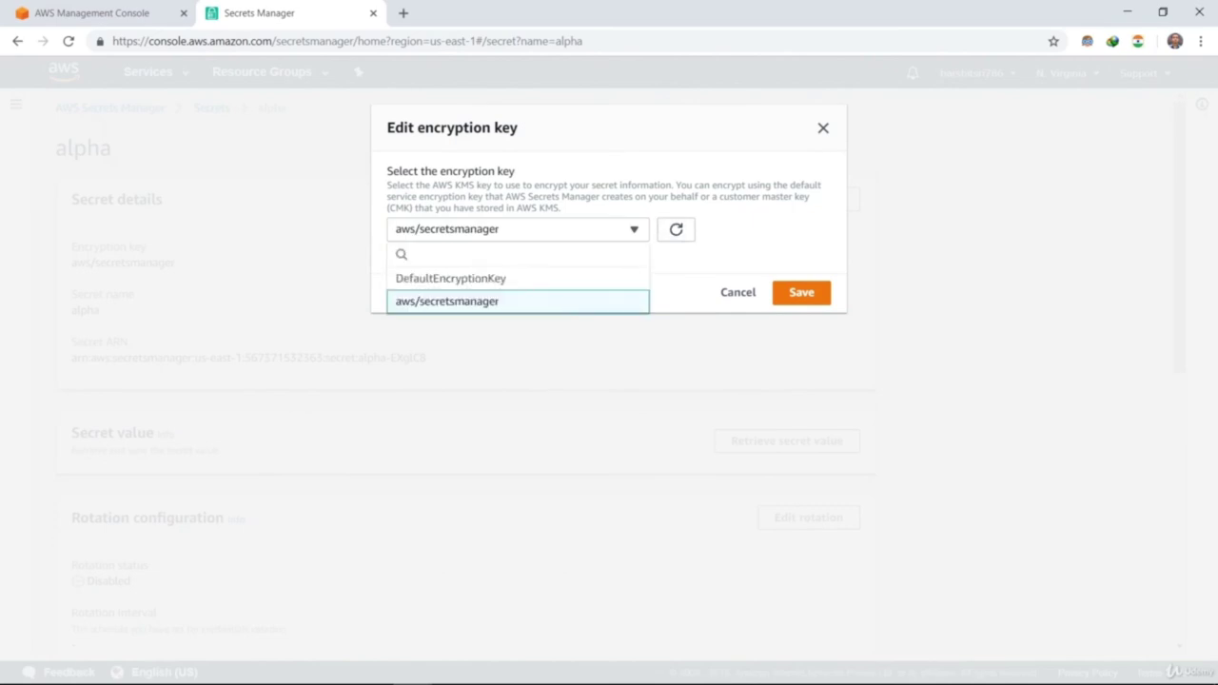
{"action": "left_click", "coordinate": [517, 298]}
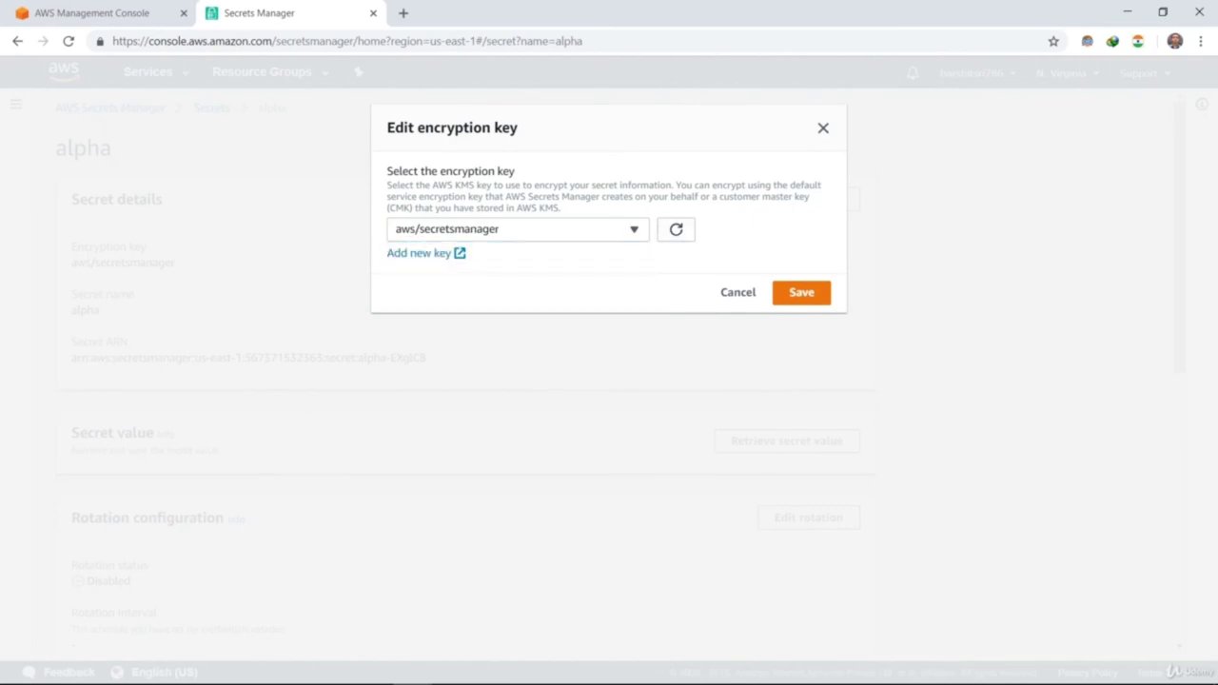
{"action": "left_click", "coordinate": [823, 128]}
Schedule secret alpha for deletion with the 30-day waiting period
{"action": "left_click", "coordinate": [814, 198]}
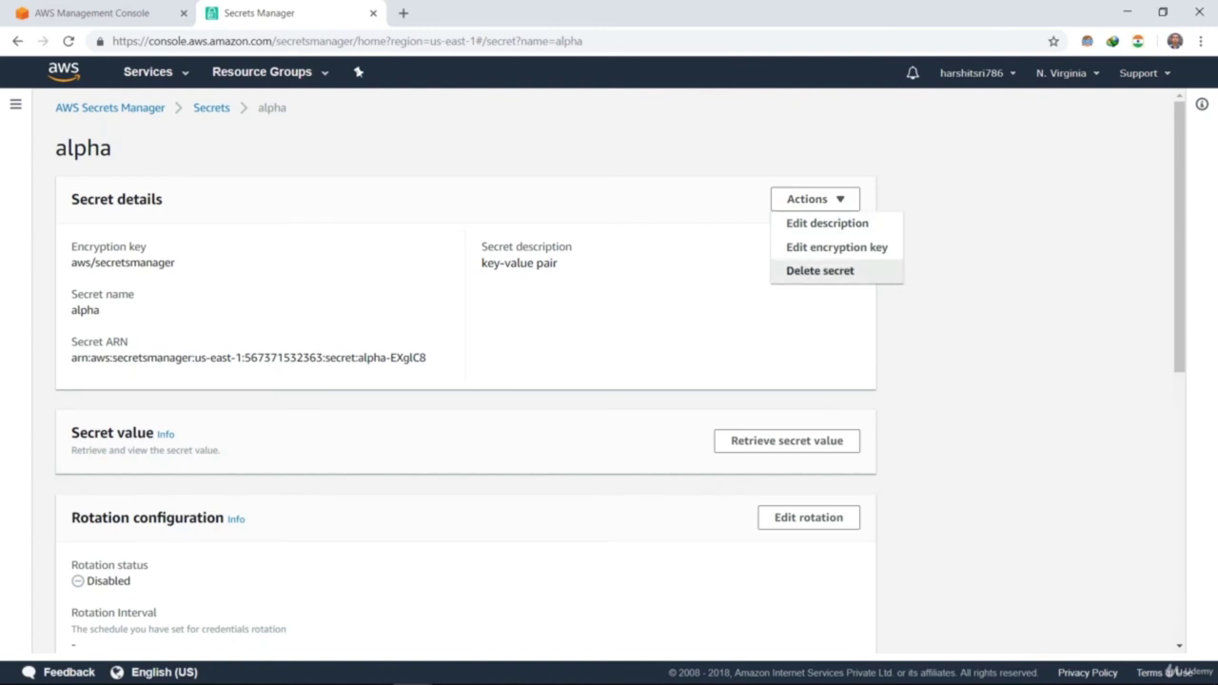
{"action": "left_click", "coordinate": [819, 270]}
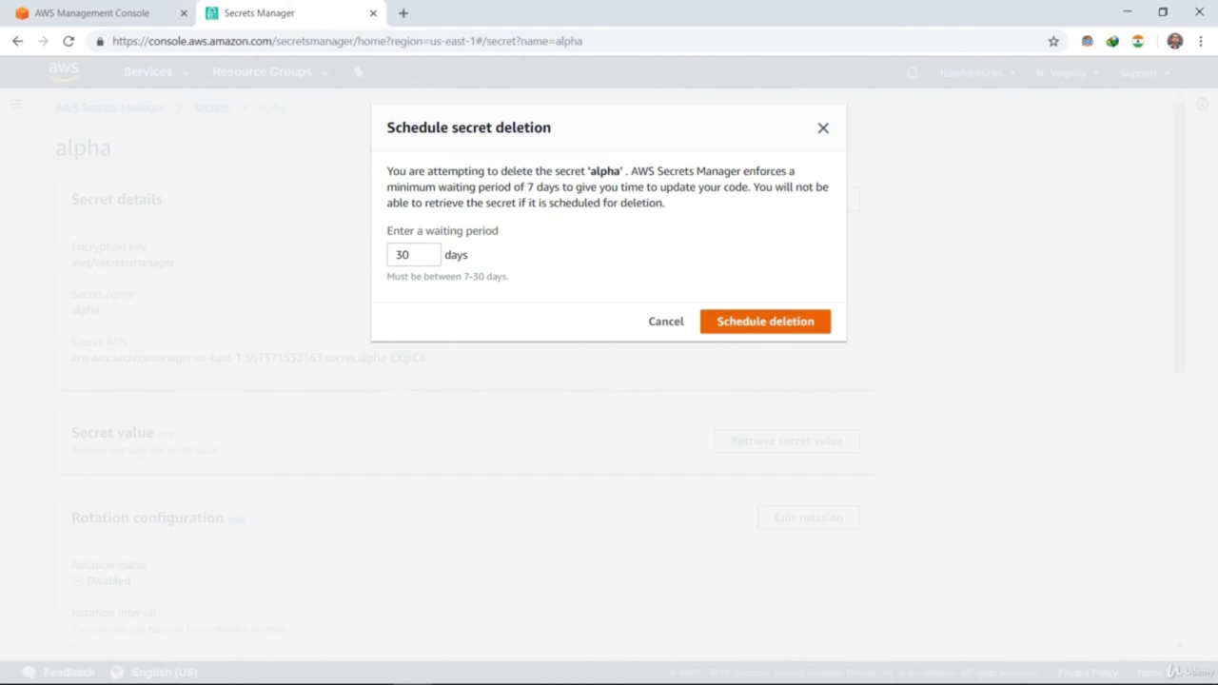
{"action": "key", "text": "Return"}
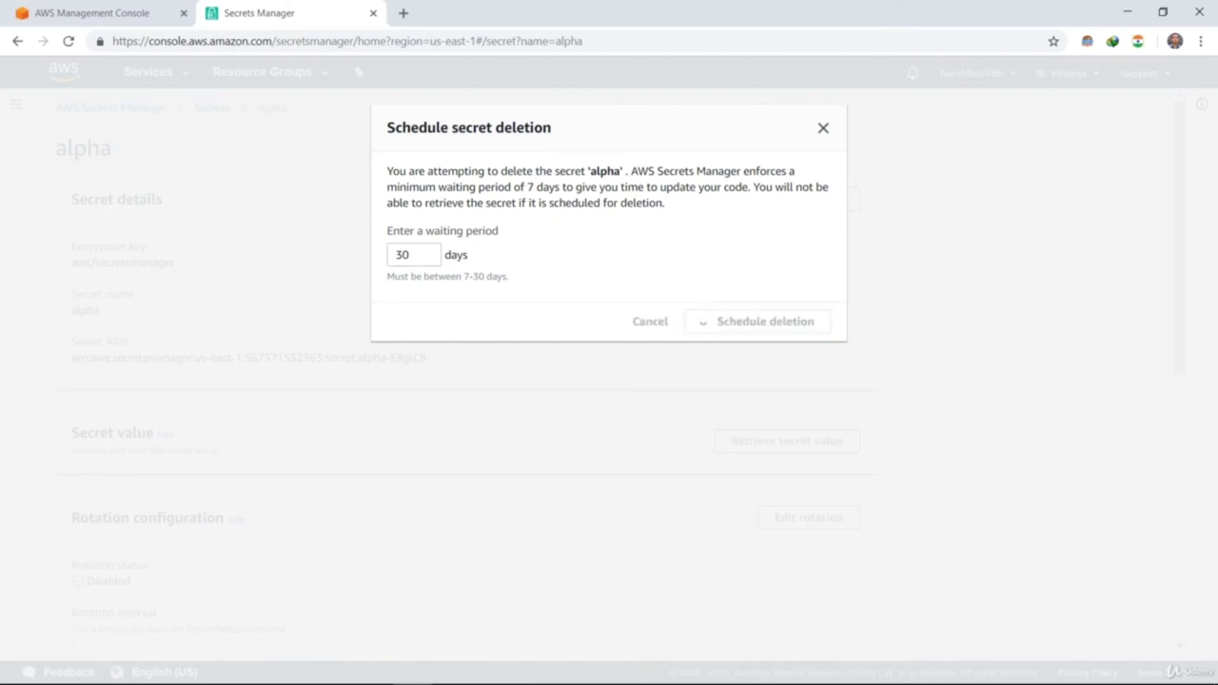
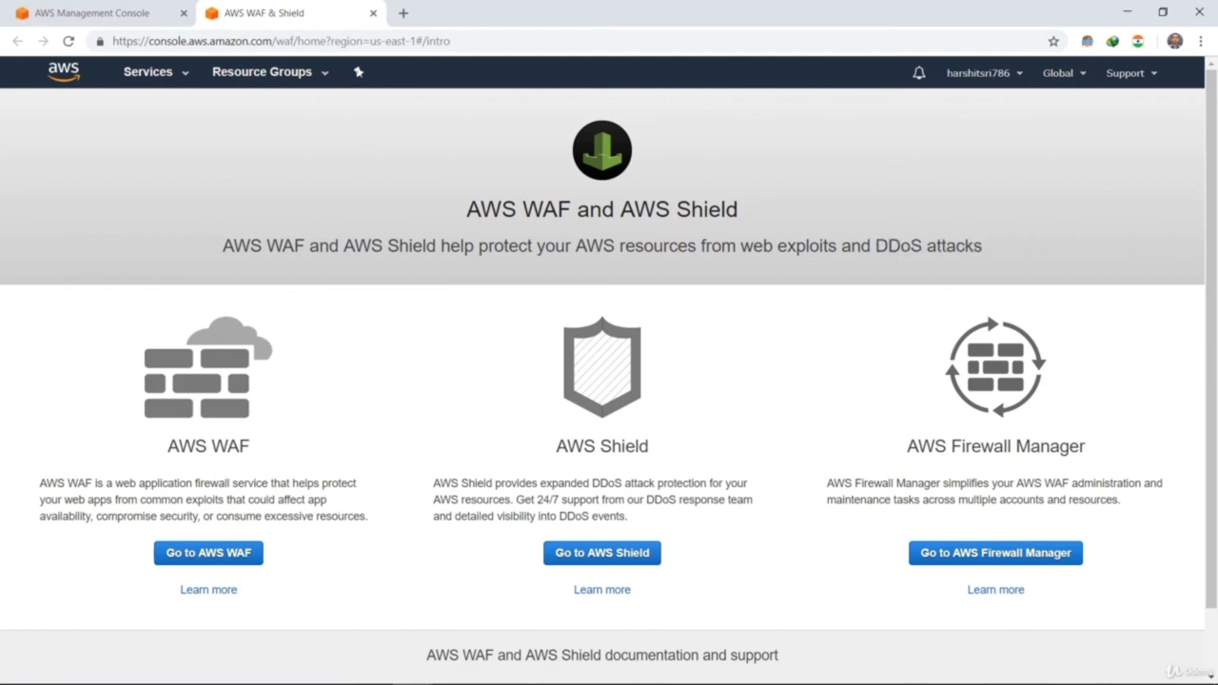
Scroll down the AWS WAF and AWS Shield intro page
{"action": "scroll", "coordinate": [608, 381], "scroll_direction": "down", "scroll_amount": 1}
Highlight 'DDoS attack' on the overview, then go to AWS WAF and start configuring a web ACL
{"action": "scroll", "coordinate": [609, 371], "scroll_direction": "down", "scroll_amount": 1}
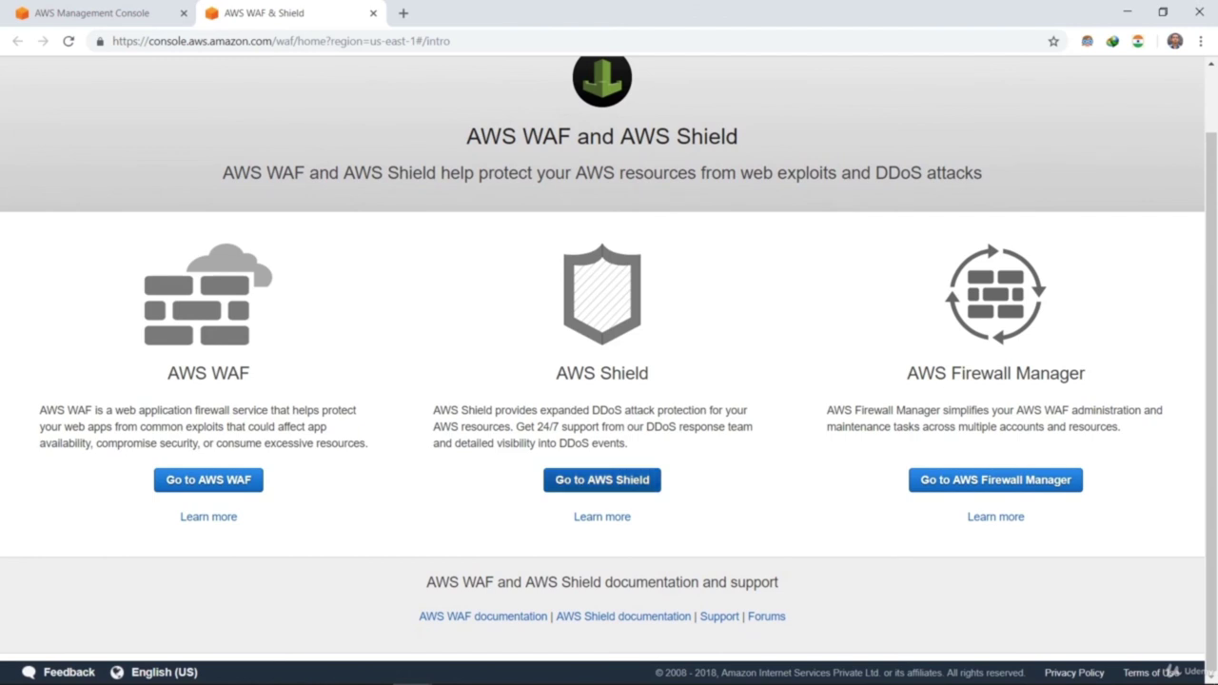
{"action": "left_click_drag", "start_coordinate": [591, 410], "coordinate": [655, 410]}
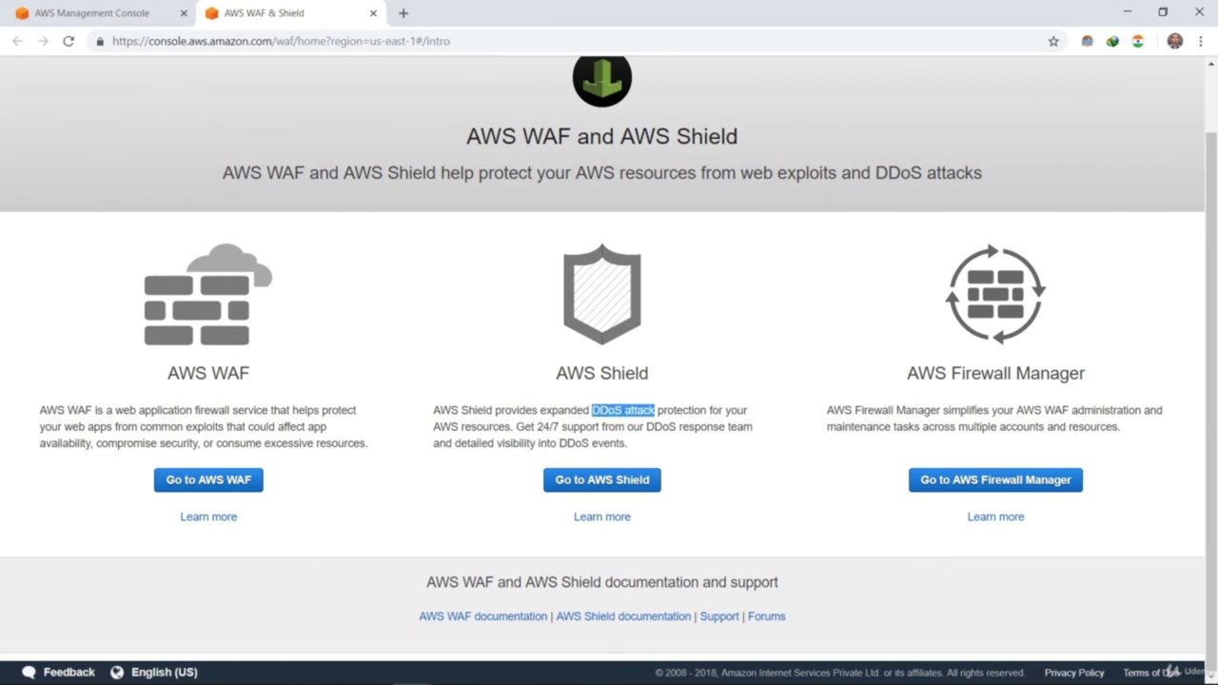
{"action": "right_click", "coordinate": [229, 268]}
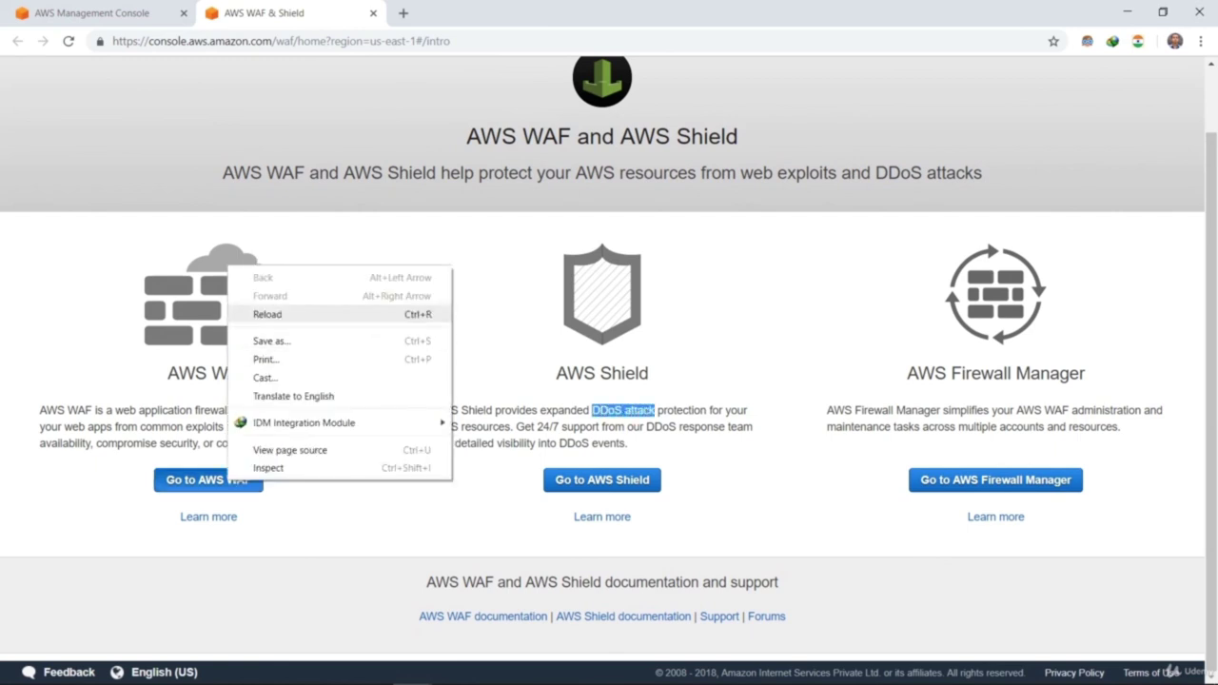
{"action": "key", "text": "Escape"}
{"action": "left_click", "coordinate": [228, 268]}
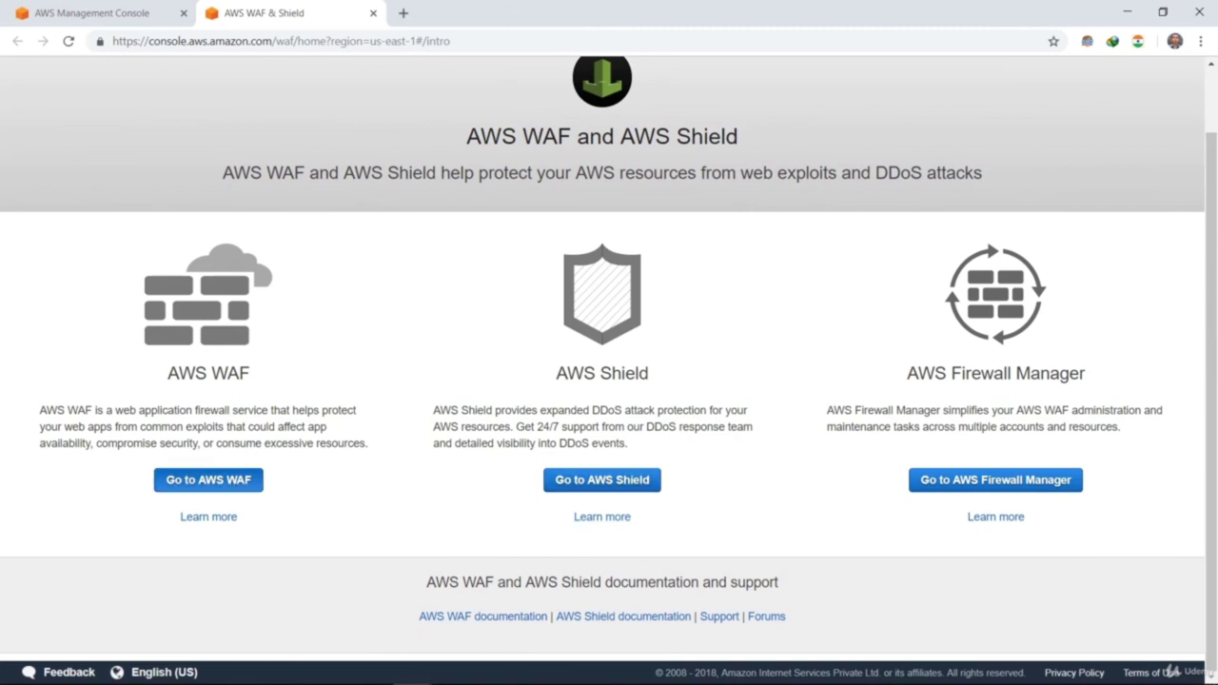
{"action": "left_click", "coordinate": [208, 479]}
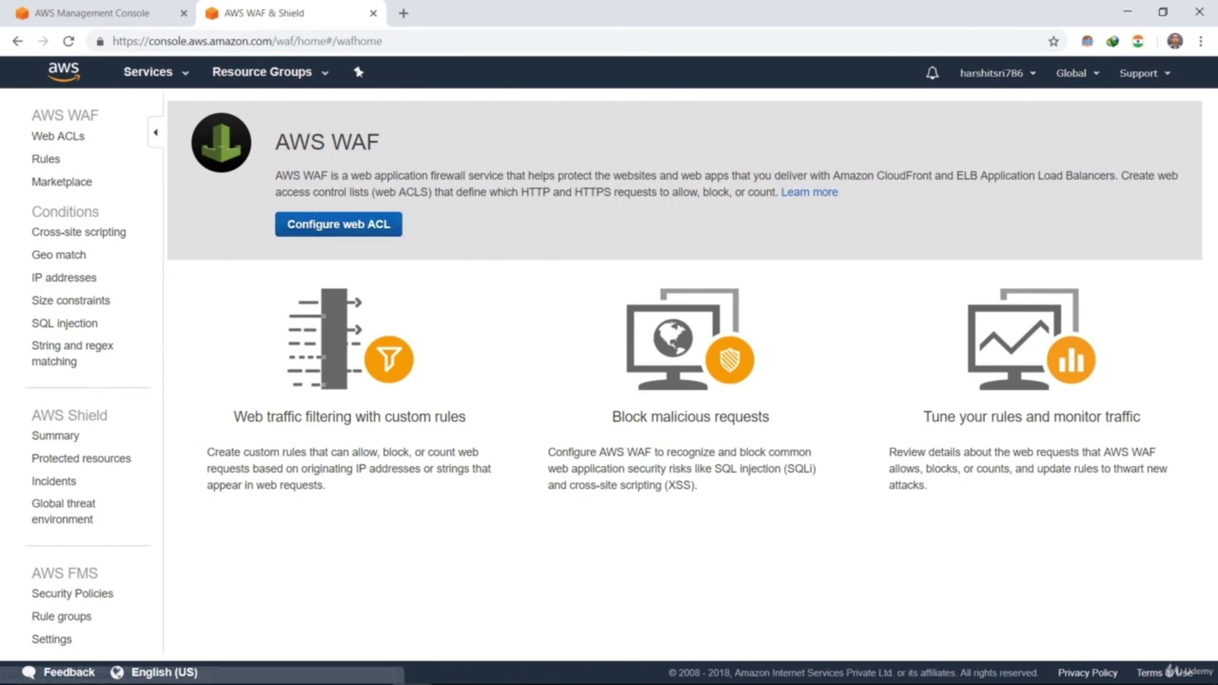
{"action": "left_click", "coordinate": [337, 224]}
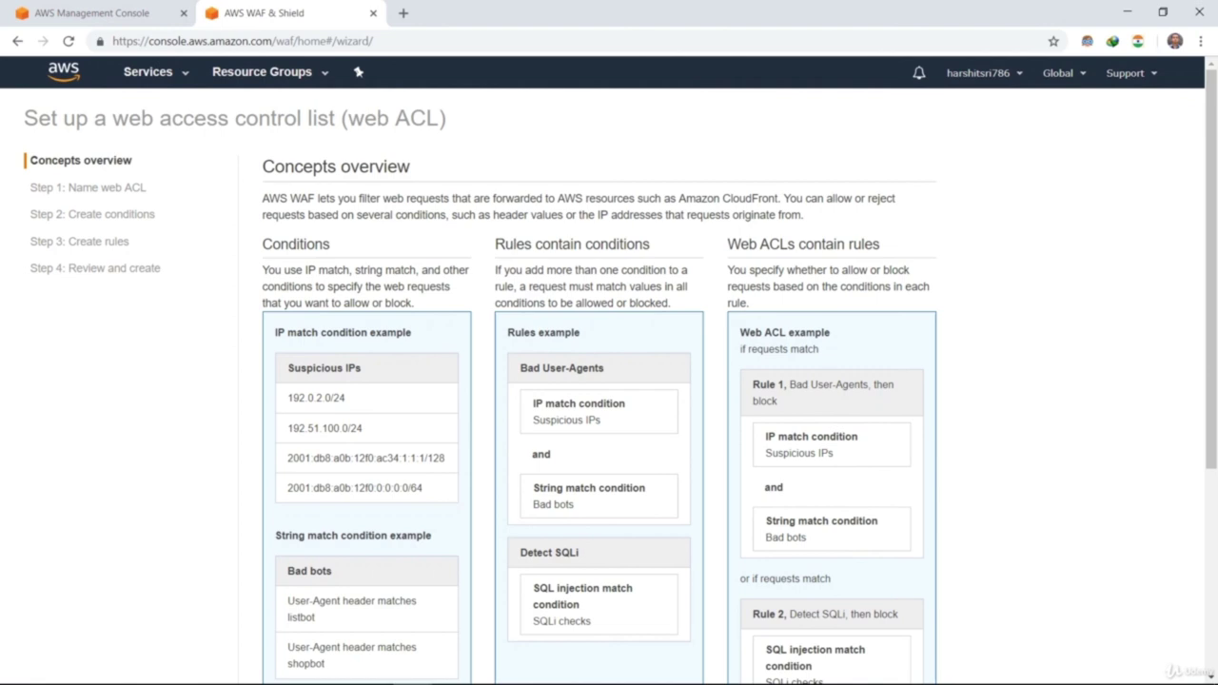
Read through the conditions, rules and web ACL concepts, then move on to naming
{"action": "scroll", "coordinate": [609, 370], "scroll_direction": "down", "scroll_amount": 2}
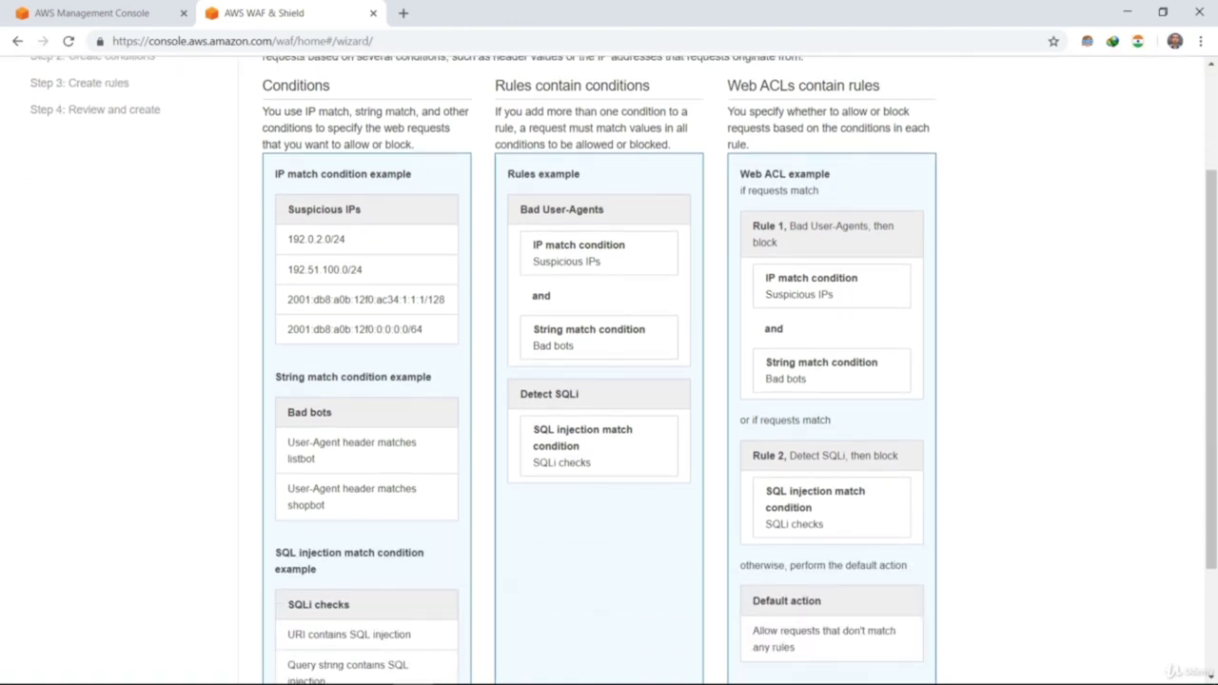
{"action": "scroll", "coordinate": [609, 370], "scroll_direction": "down", "scroll_amount": 1}
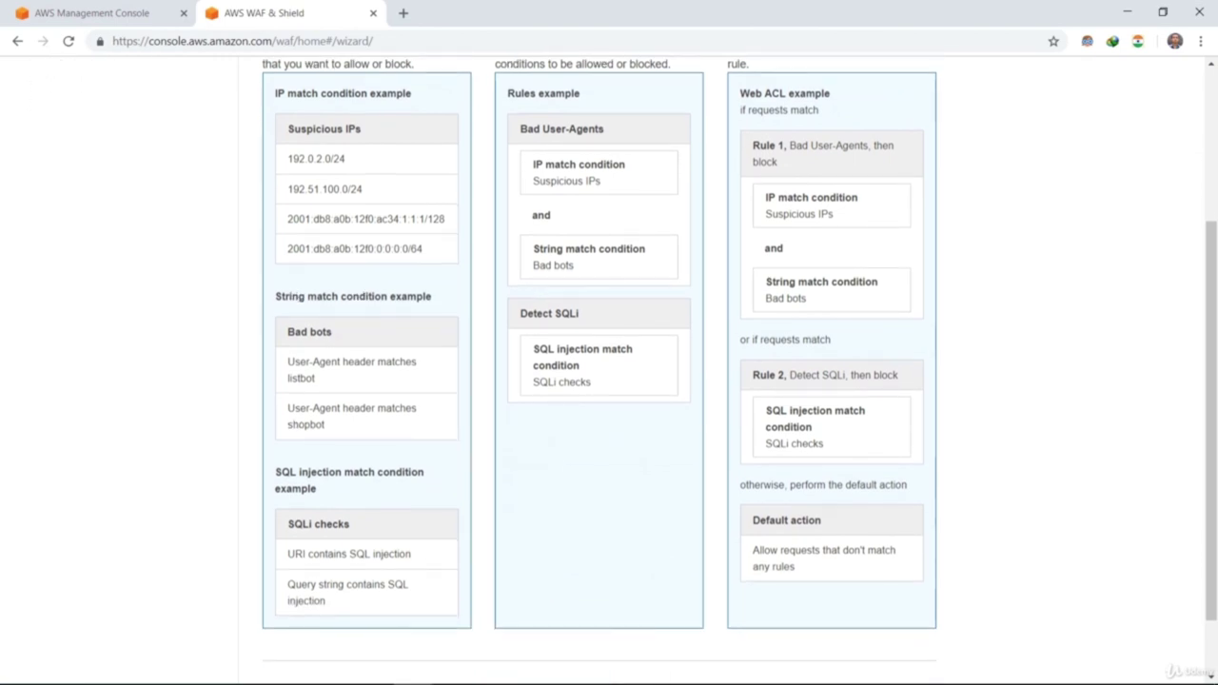
{"action": "scroll", "coordinate": [609, 370], "scroll_direction": "down", "scroll_amount": 1}
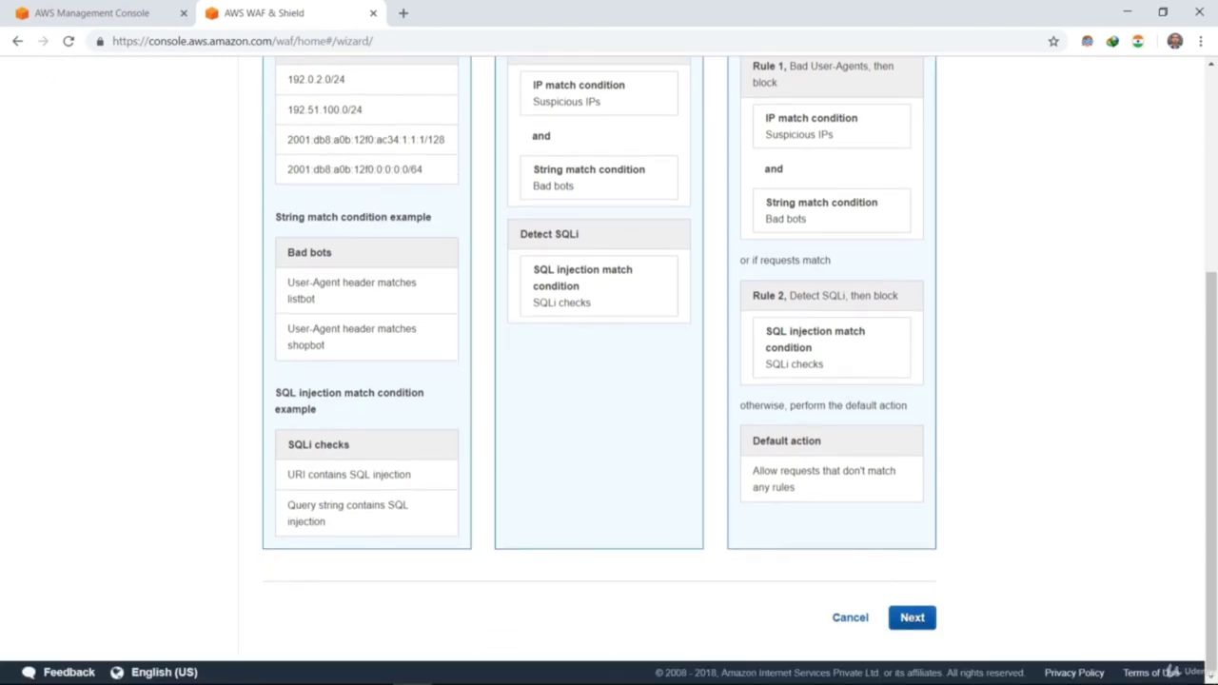
{"action": "left_click", "coordinate": [911, 618]}
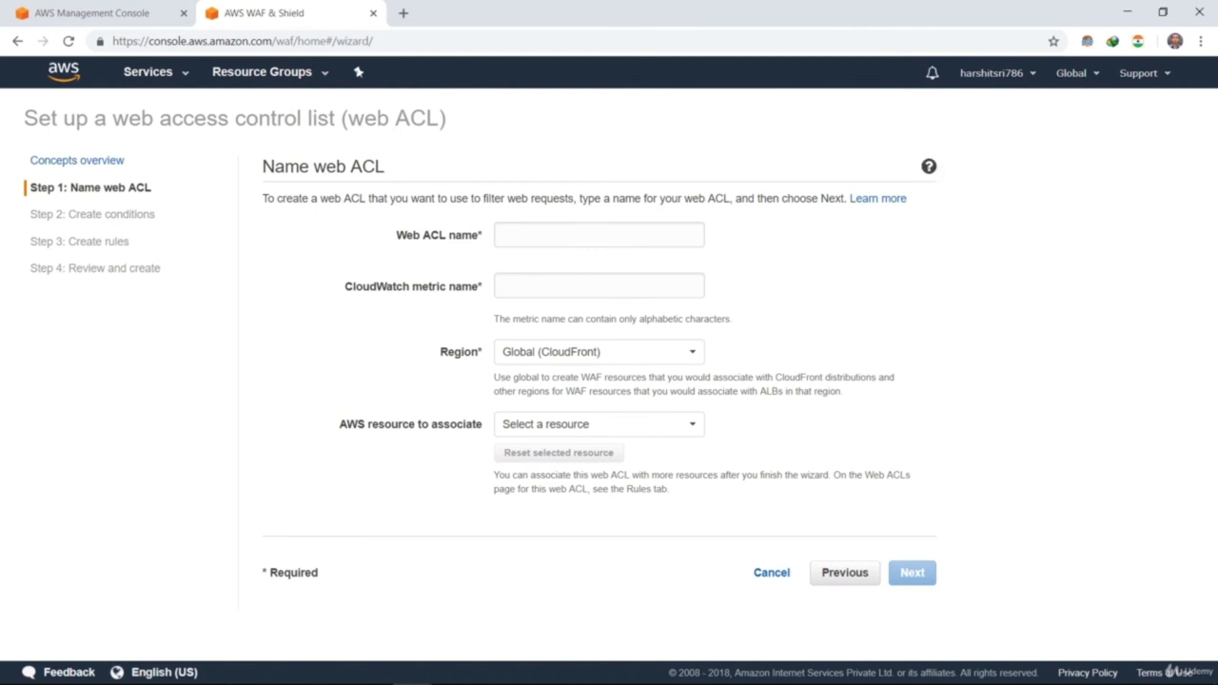
Enter SecureABC as the web ACL name and associate the Mobile Project CloudFront distribution
{"action": "left_click", "coordinate": [599, 234]}
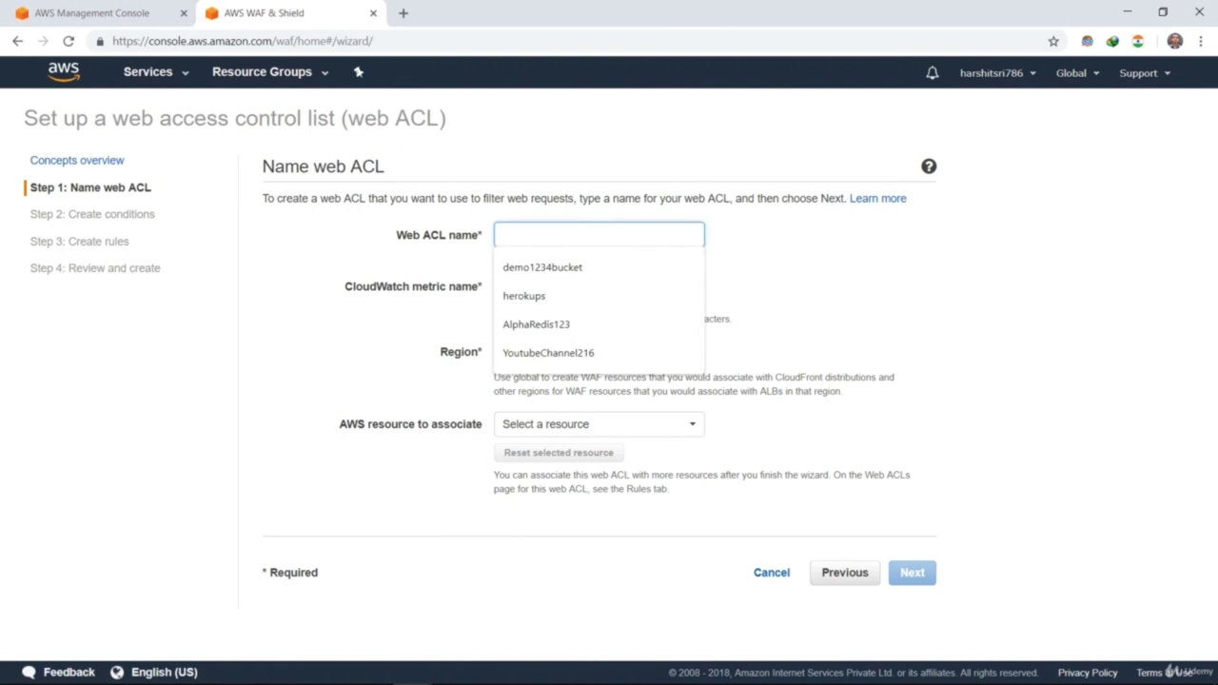
{"action": "type", "text": "Secure"}
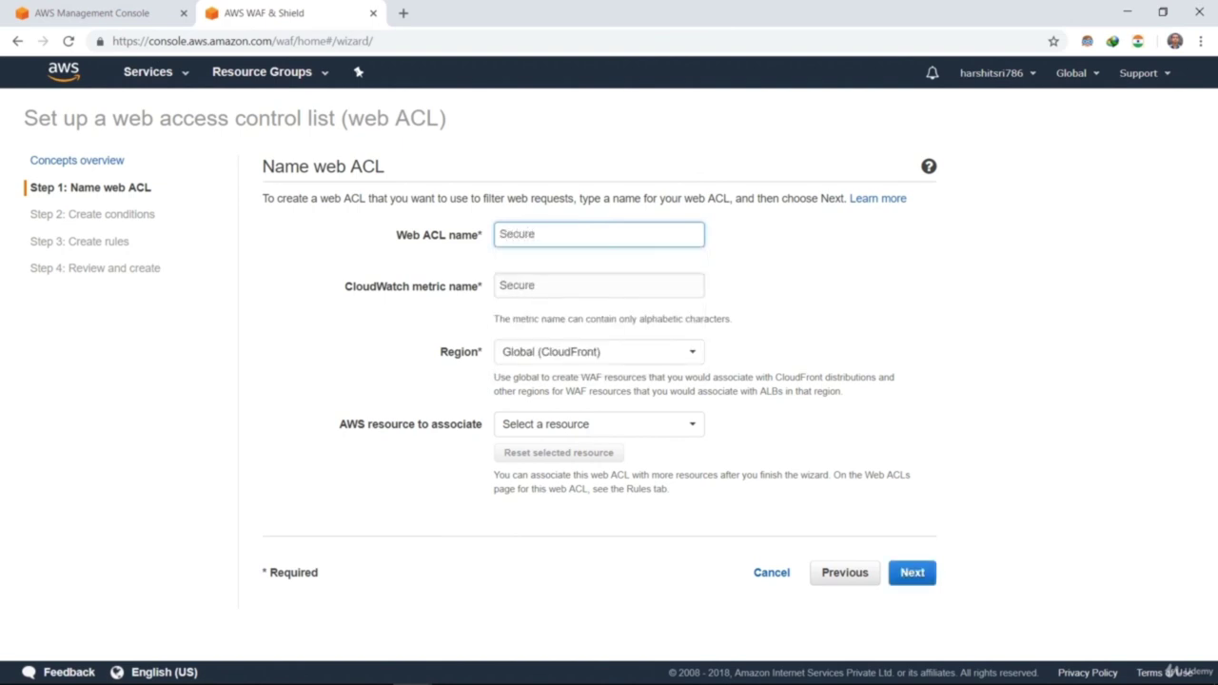
{"action": "type", "text": "ABC"}
{"action": "left_click", "coordinate": [597, 424]}
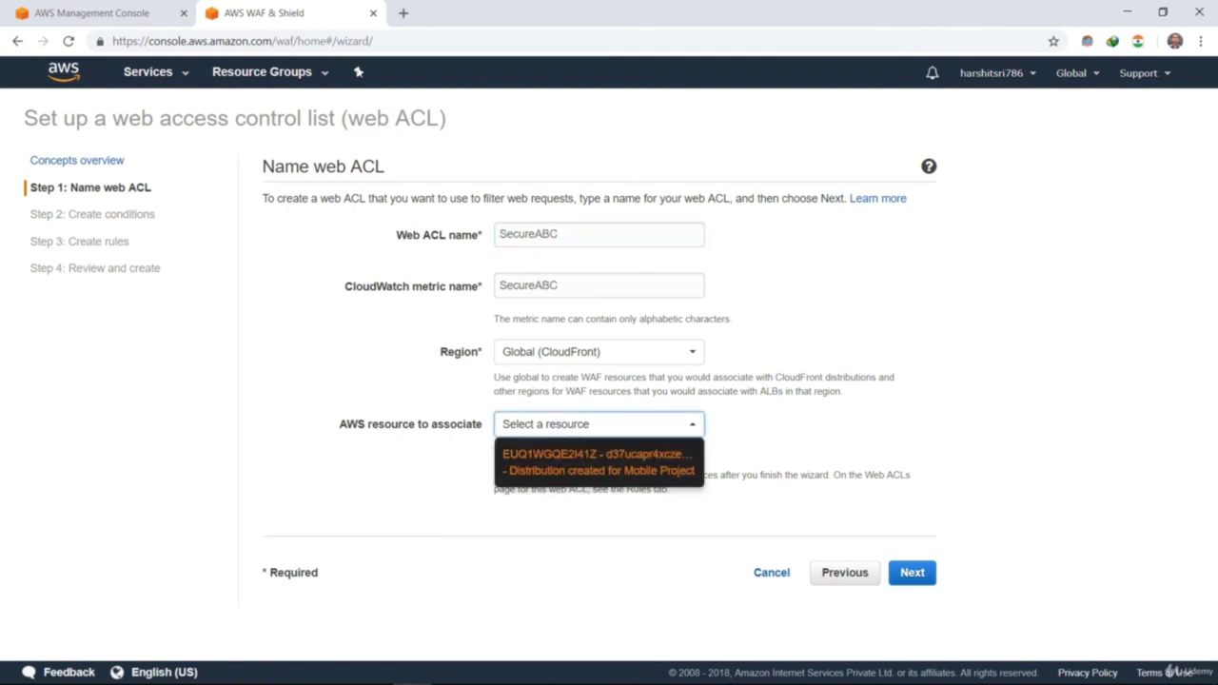
{"action": "left_click", "coordinate": [597, 461]}
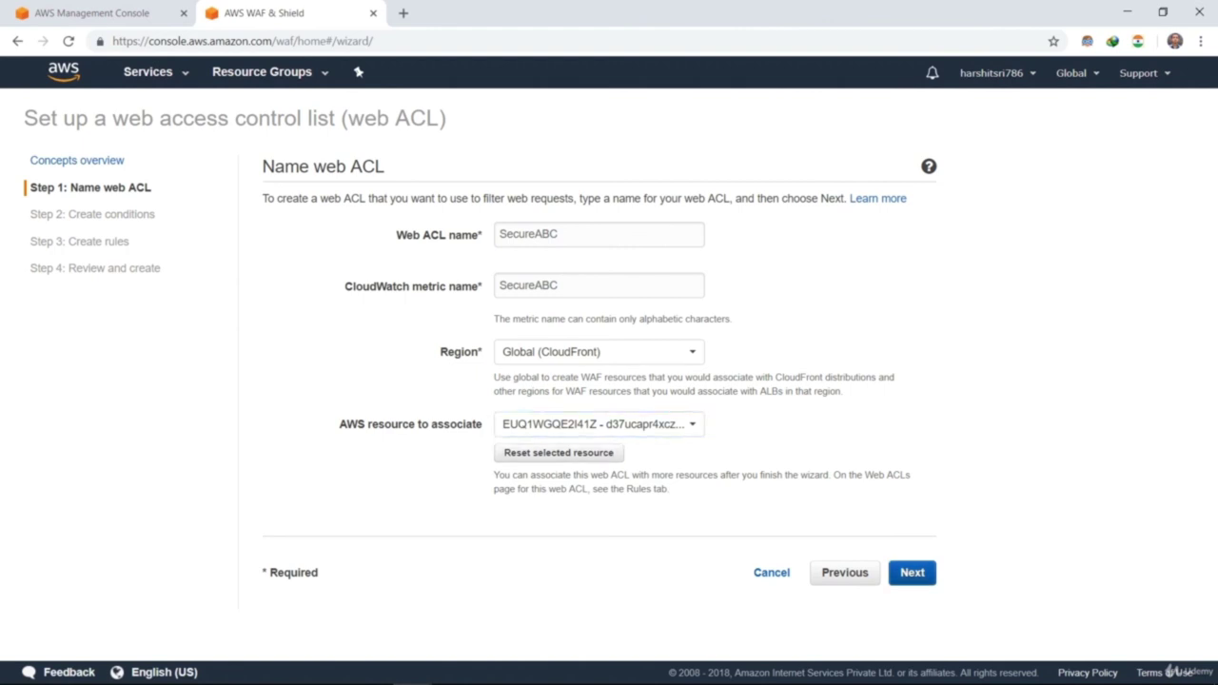
{"action": "left_click", "coordinate": [912, 571]}
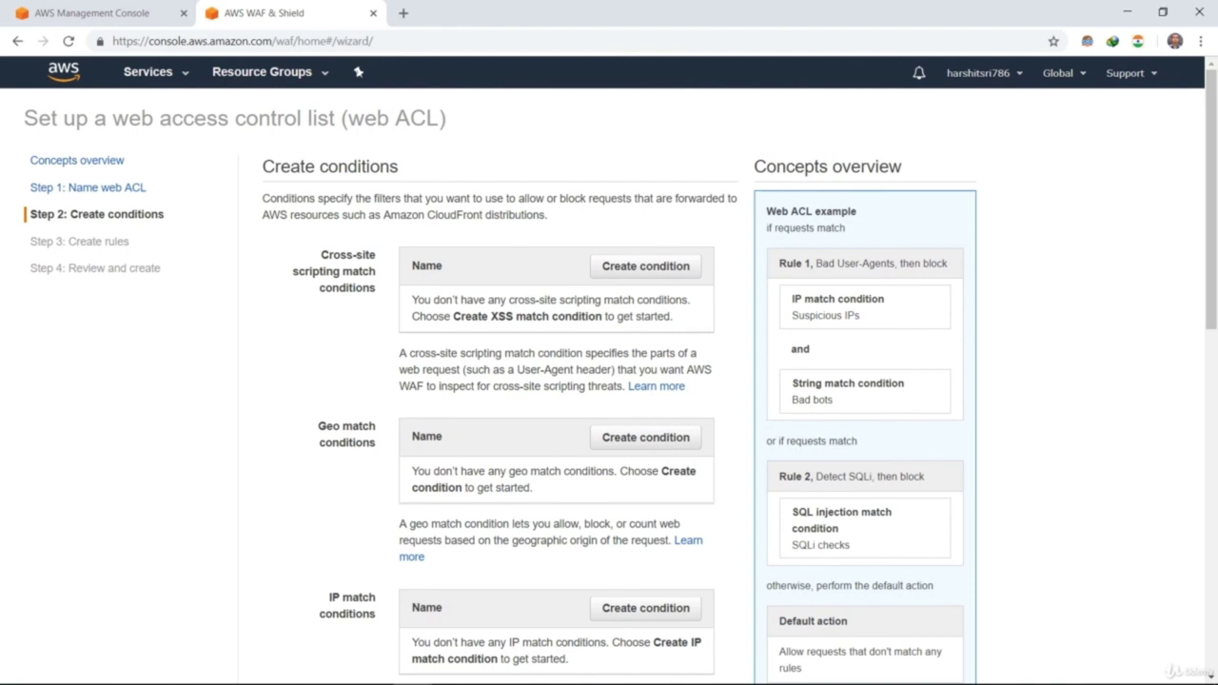
Look over the condition types, such as XSS match, and skip to Create rules without adding any
{"action": "left_click_drag", "start_coordinate": [453, 316], "coordinate": [604, 316]}
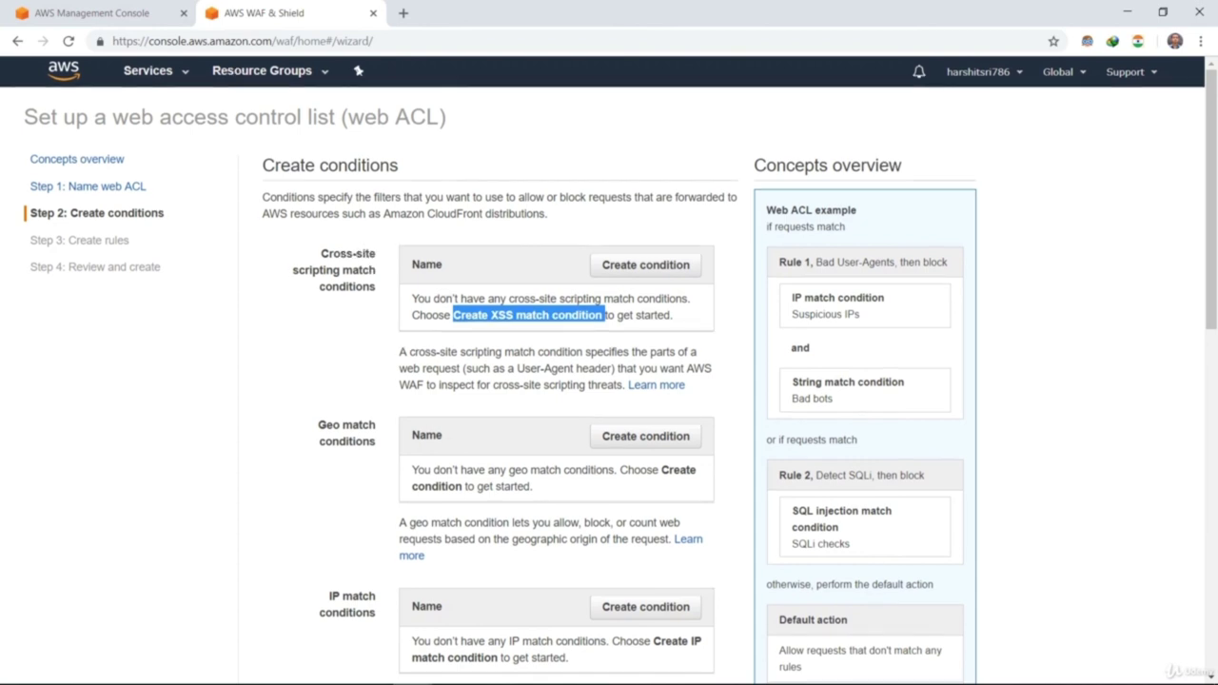
{"action": "scroll", "coordinate": [609, 371], "scroll_direction": "down", "scroll_amount": 3}
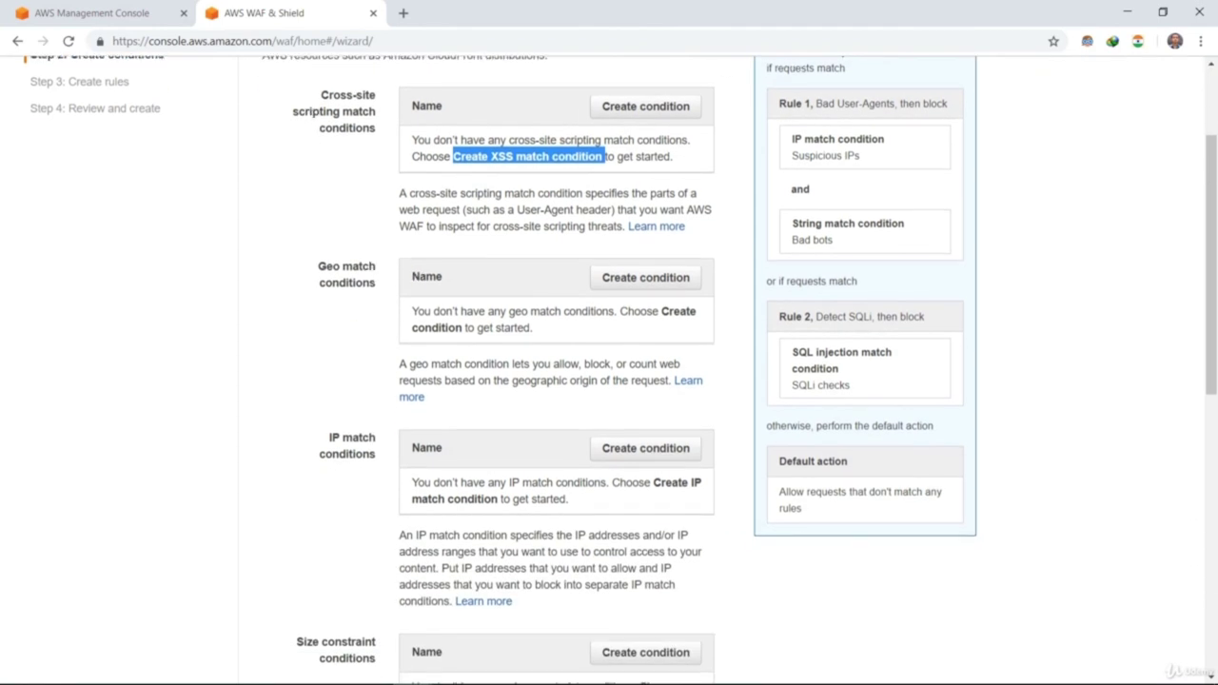
{"action": "scroll", "coordinate": [608, 371], "scroll_direction": "down", "scroll_amount": 1}
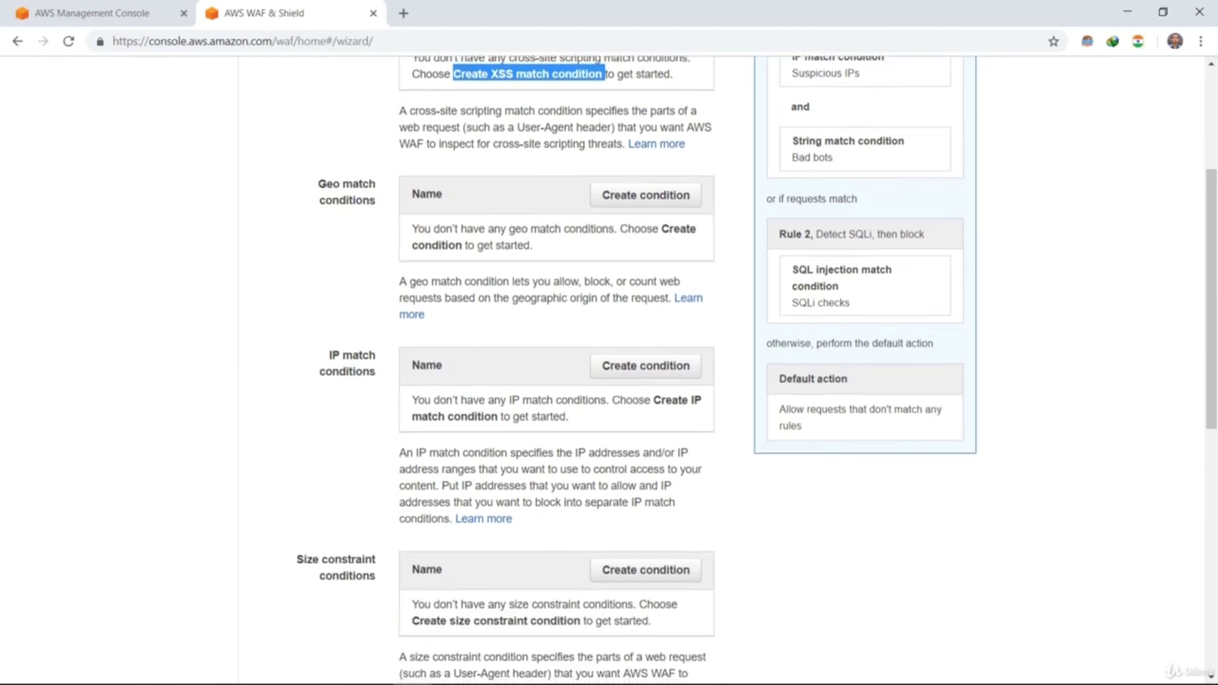
{"action": "scroll", "coordinate": [538, 455], "scroll_direction": "down", "scroll_amount": 3}
{"action": "scroll", "coordinate": [538, 455], "scroll_direction": "down", "scroll_amount": 4}
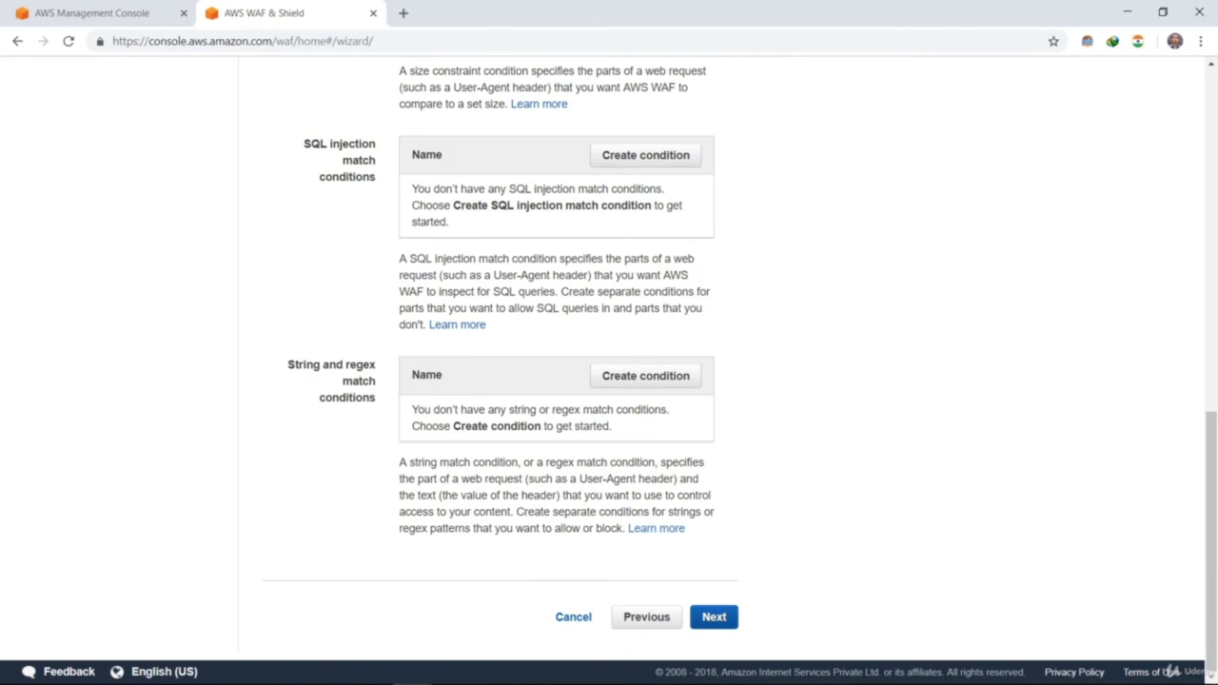
{"action": "left_click", "coordinate": [713, 616]}
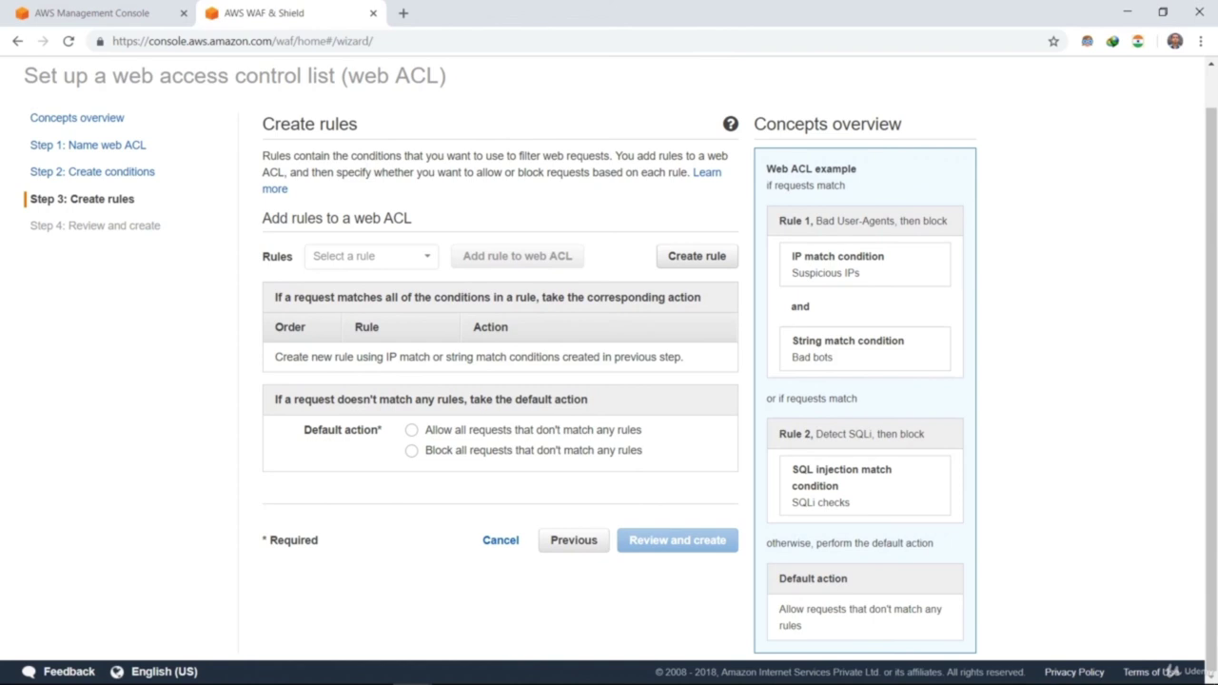
Set the default action to Block for unmatched requests, then scroll through the SecureABC review
{"action": "left_click", "coordinate": [410, 430]}
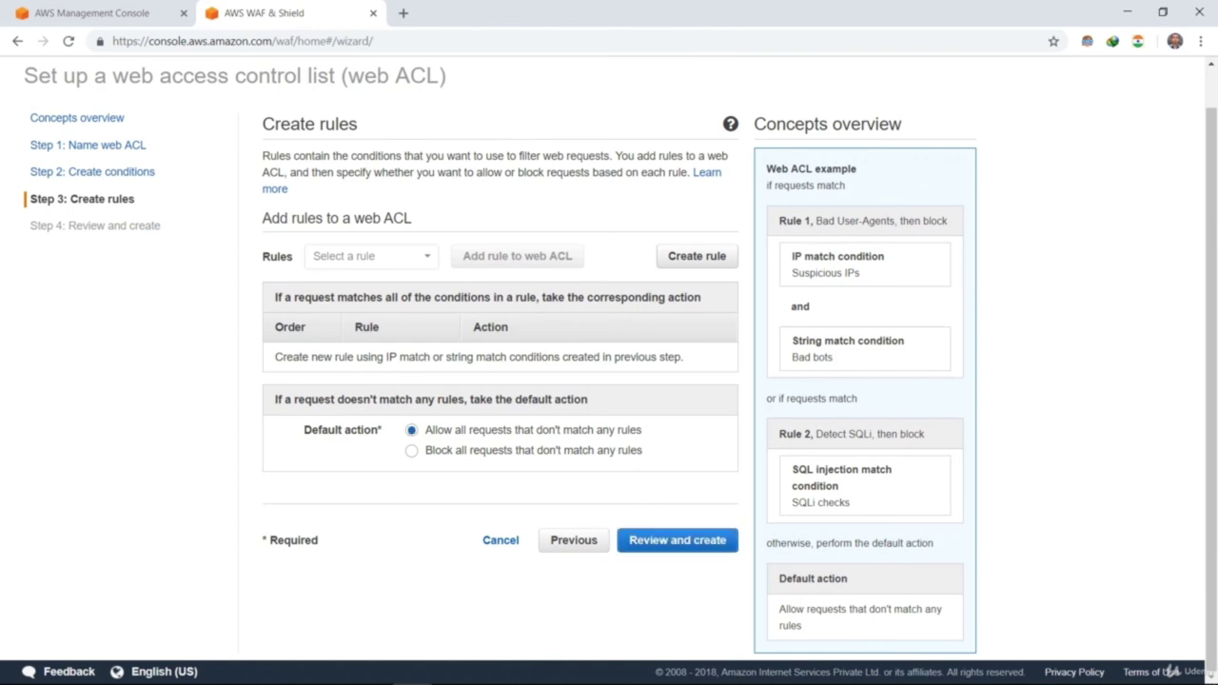
{"action": "left_click", "coordinate": [411, 450]}
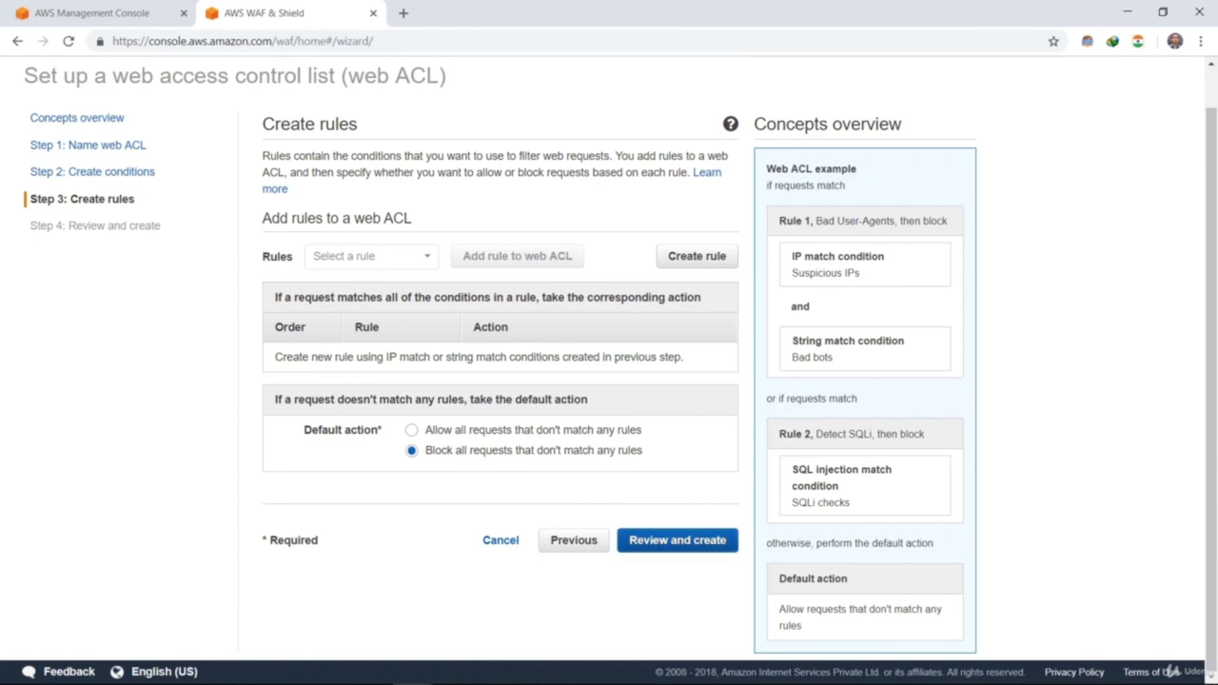
{"action": "left_click", "coordinate": [676, 540]}
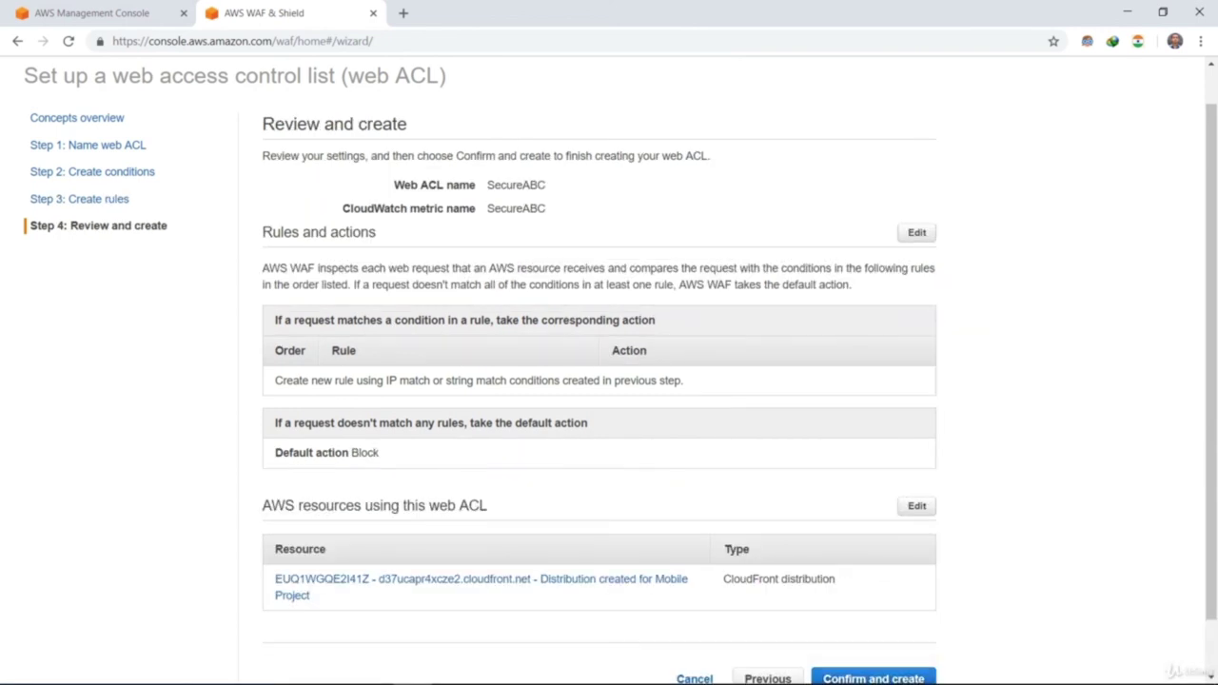
{"action": "scroll", "coordinate": [609, 371], "scroll_direction": "down", "scroll_amount": 1}
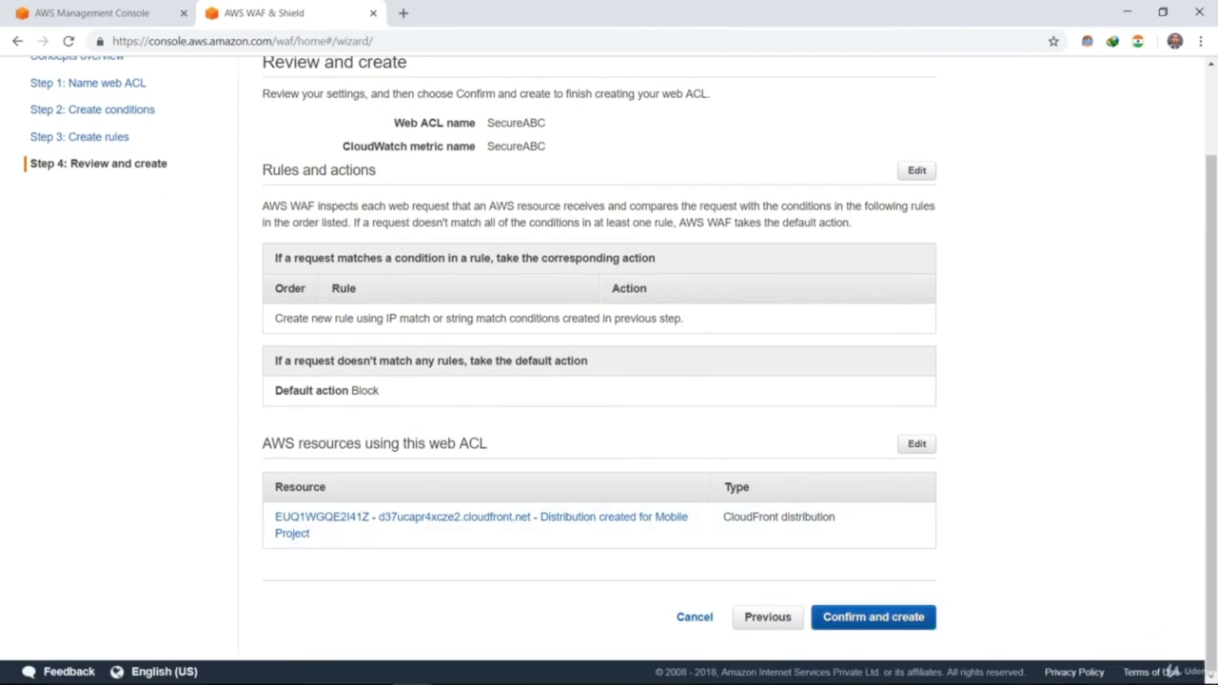
{"action": "scroll", "coordinate": [609, 362], "scroll_direction": "up", "scroll_amount": 1}
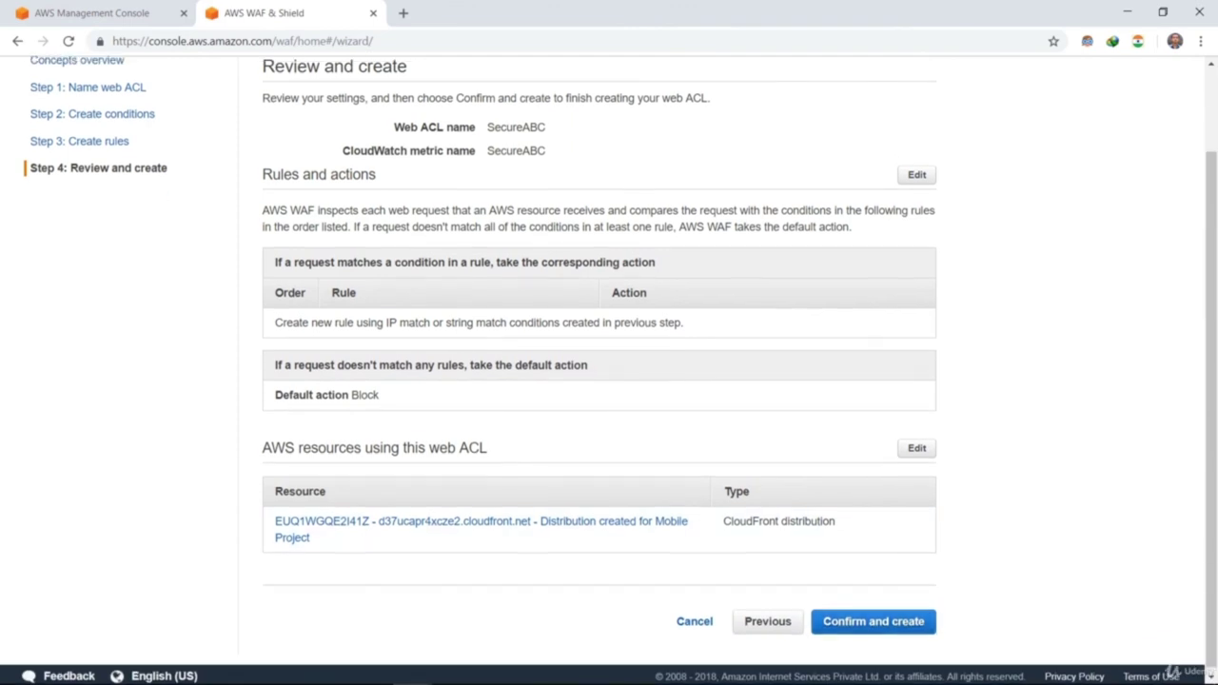
{"action": "scroll", "coordinate": [609, 370], "scroll_direction": "up", "scroll_amount": 1}
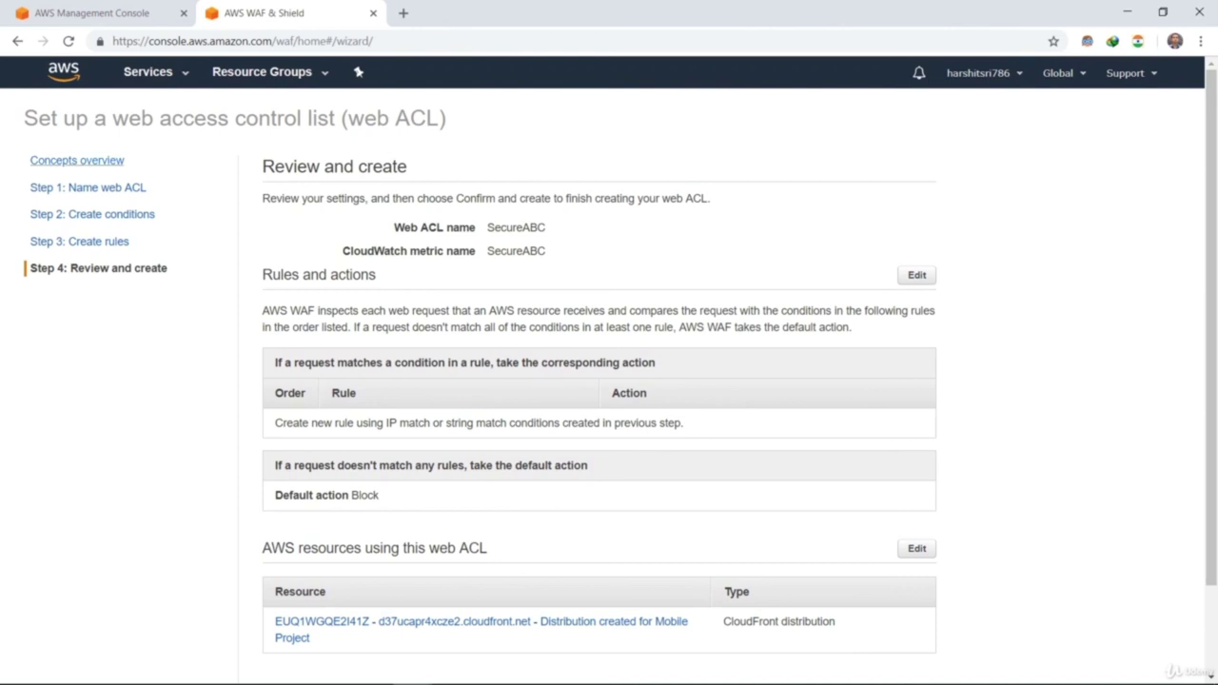
Go back through the WAF home to the intro page and open the AWS Shield overview
{"action": "left_click", "coordinate": [76, 160]}
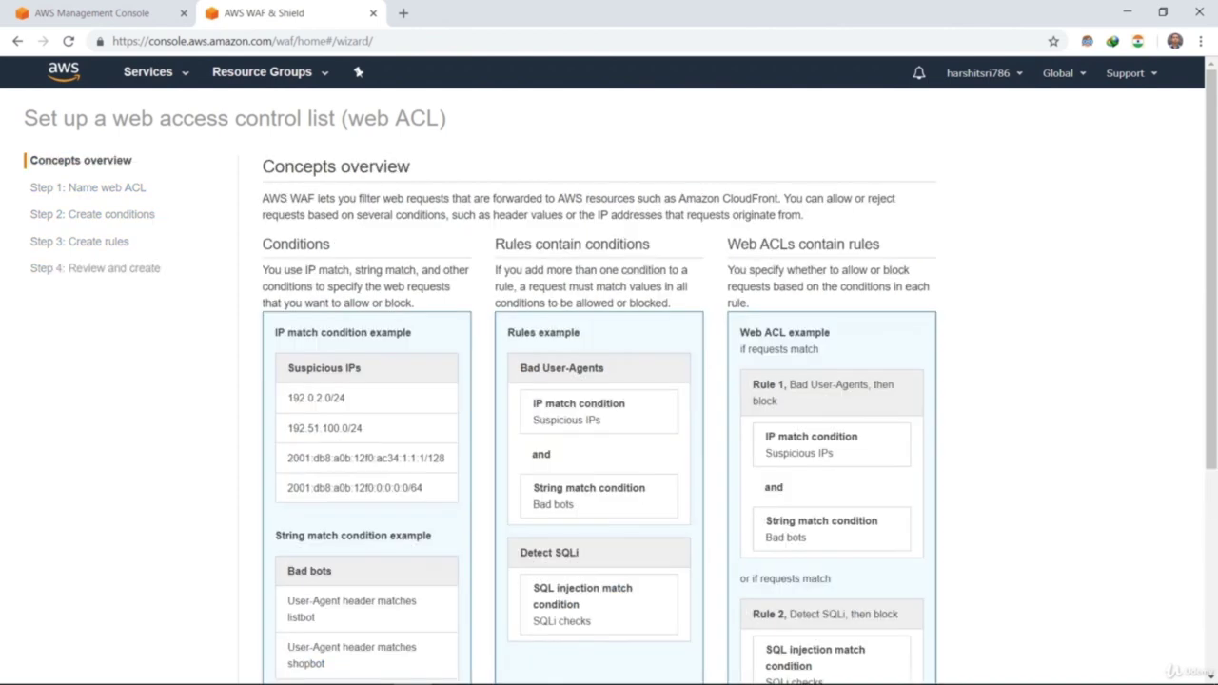
{"action": "key", "text": "alt+Left"}
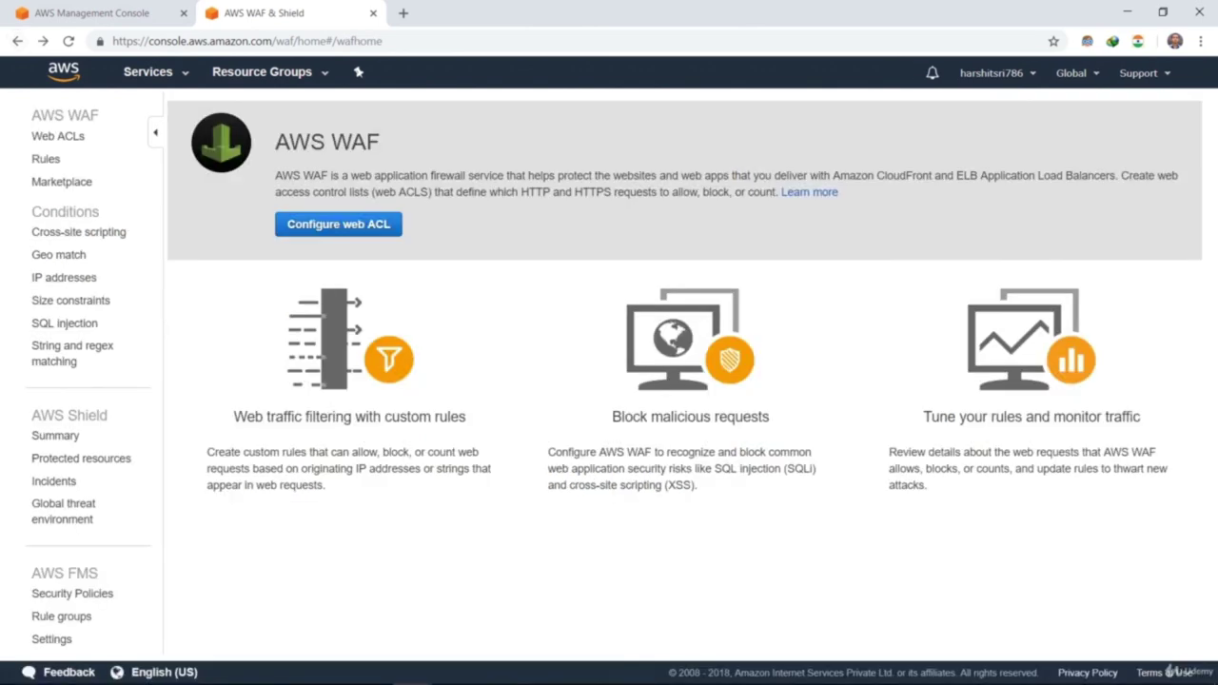
{"action": "key", "text": "alt+Left"}
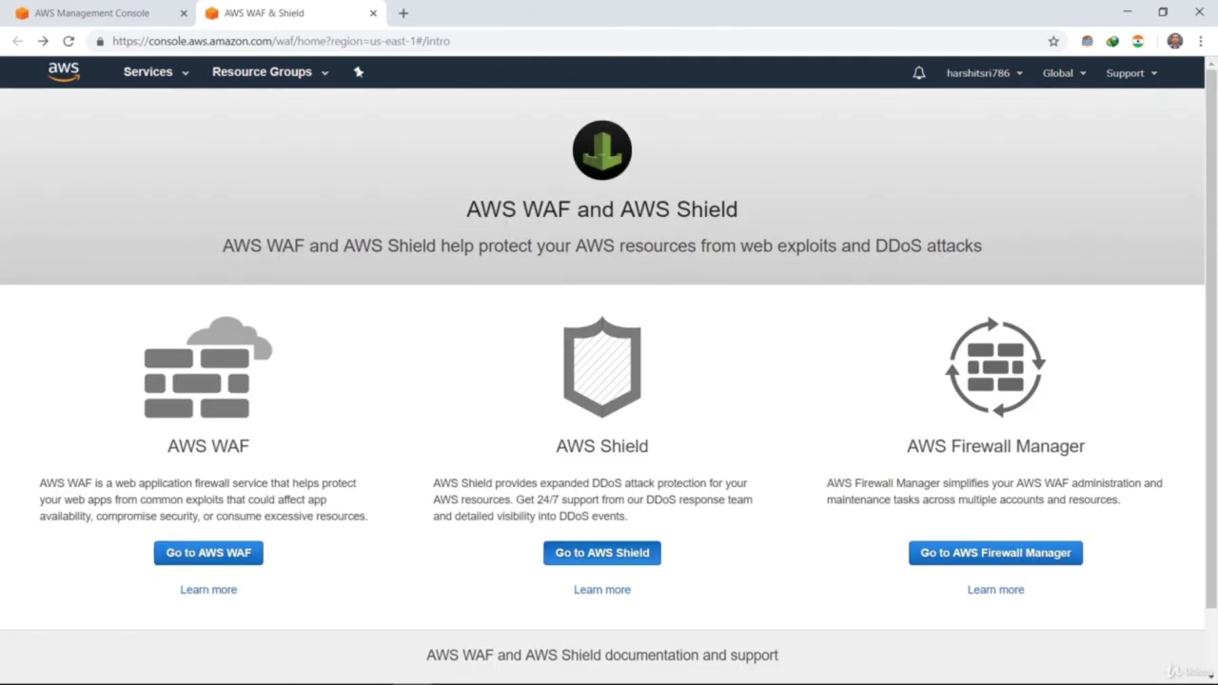
{"action": "left_click", "coordinate": [601, 553]}
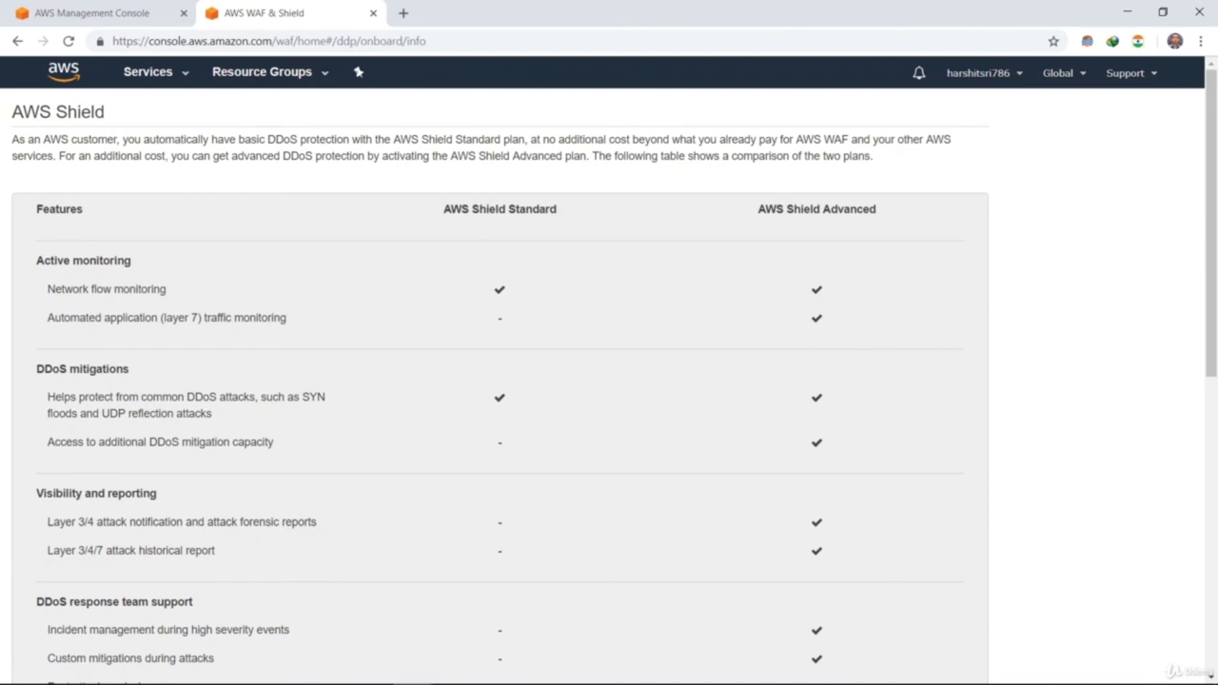
Scan the Shield Standard vs Advanced comparison, marking the $3,000/month price, then go back
{"action": "scroll", "coordinate": [609, 371], "scroll_direction": "down", "scroll_amount": 3}
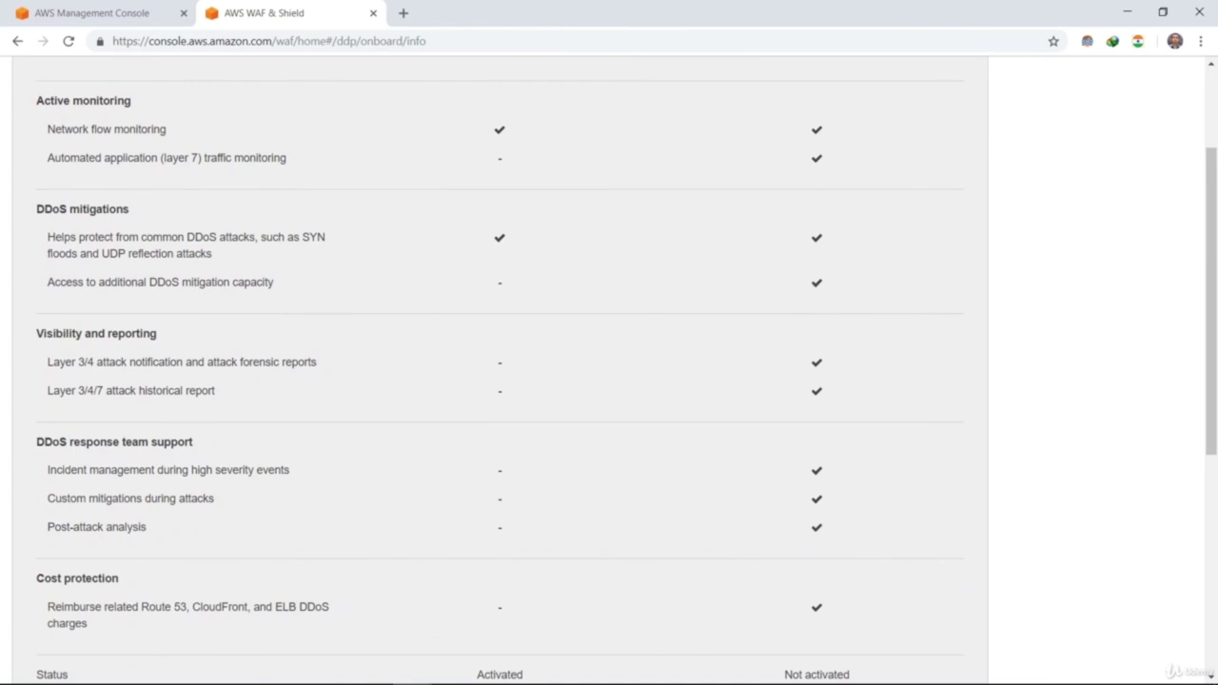
{"action": "scroll", "coordinate": [609, 371], "scroll_direction": "down", "scroll_amount": 3}
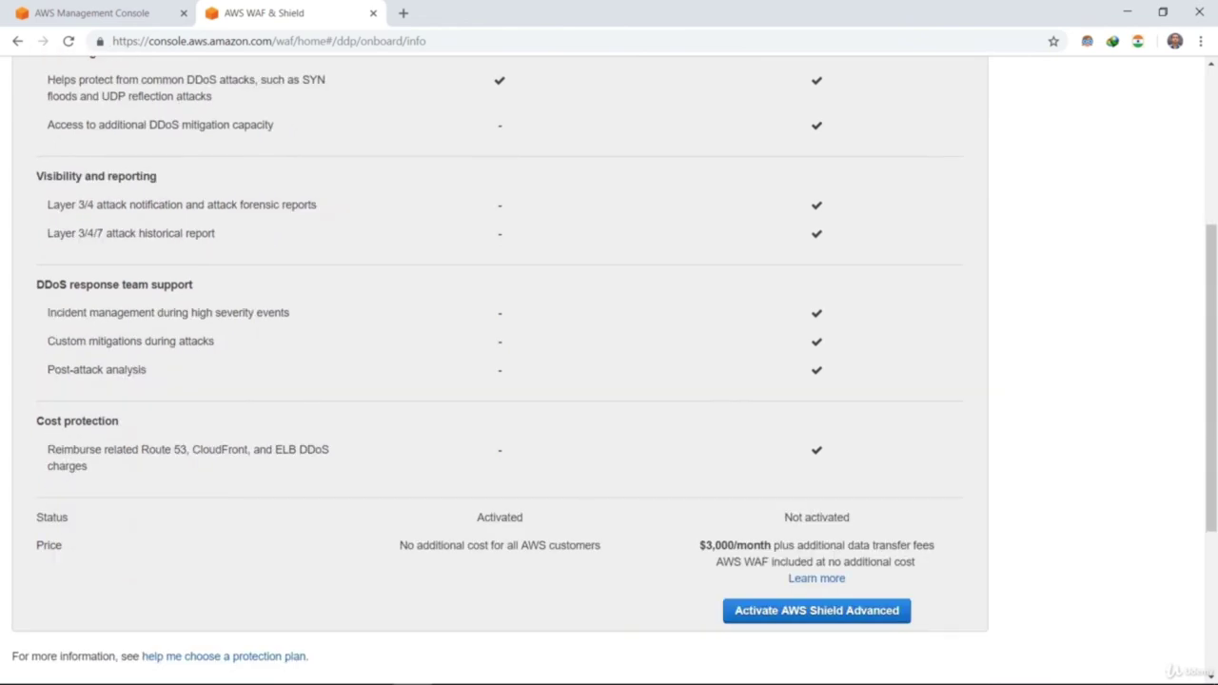
{"action": "left_click_drag", "start_coordinate": [705, 546], "coordinate": [774, 545]}
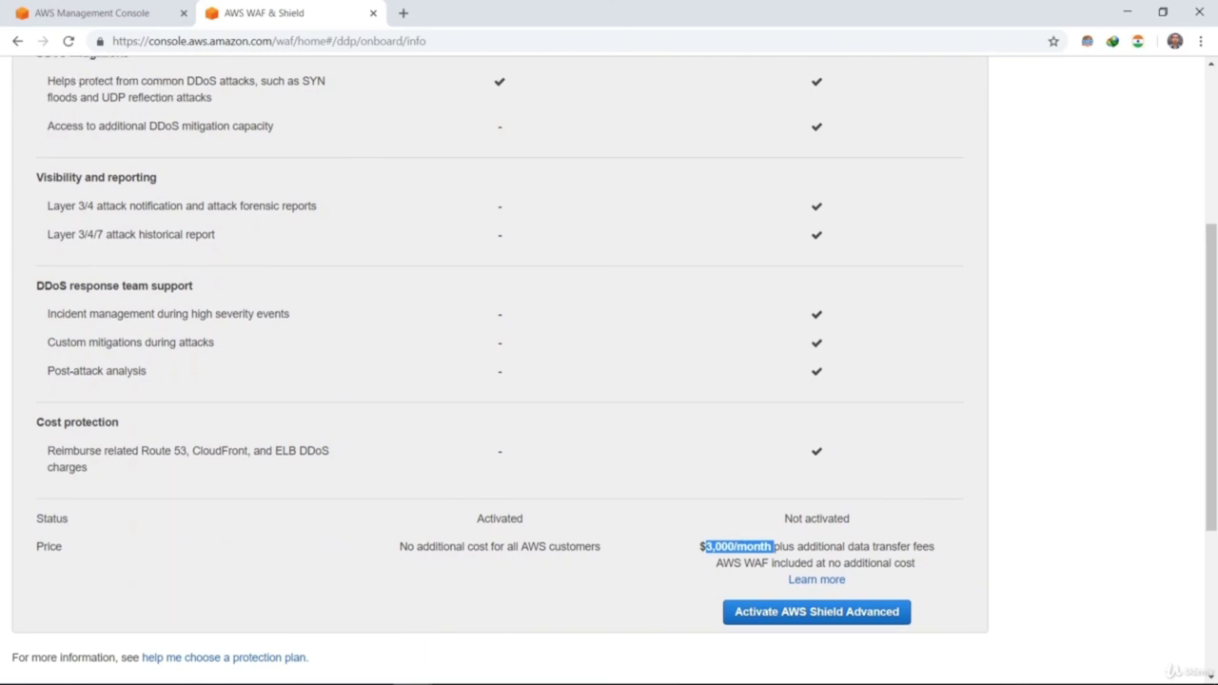
{"action": "scroll", "coordinate": [608, 371], "scroll_direction": "up", "scroll_amount": 5}
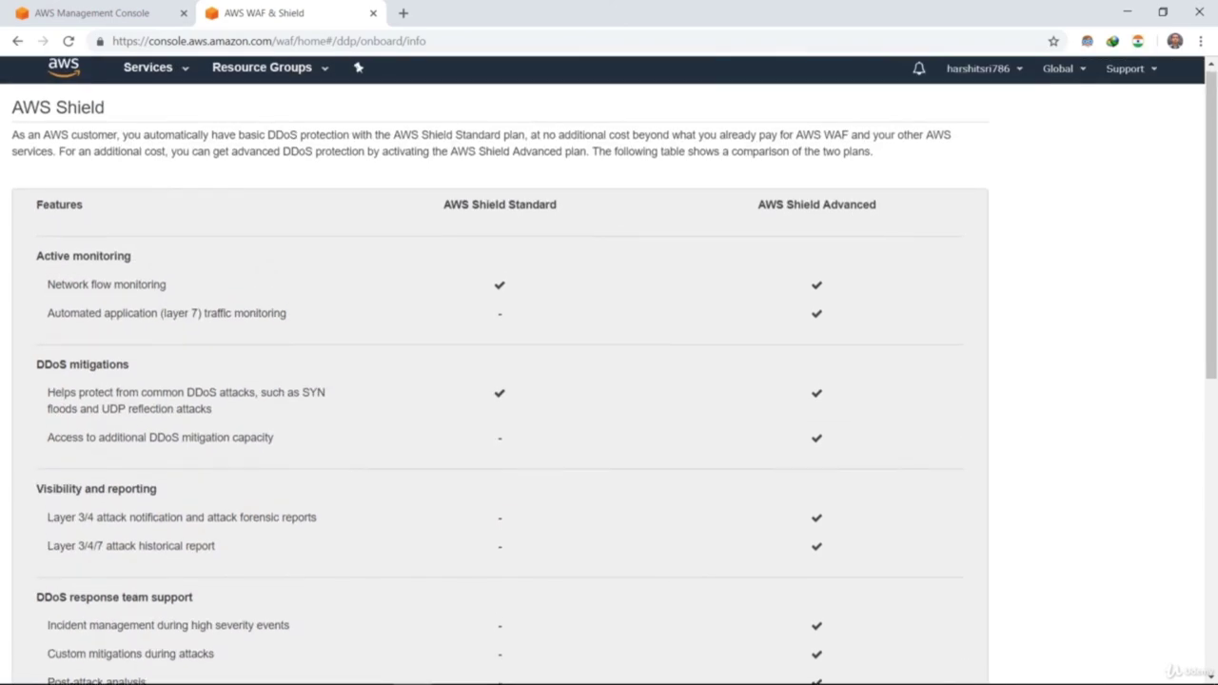
{"action": "scroll", "coordinate": [609, 371], "scroll_direction": "down", "scroll_amount": 5}
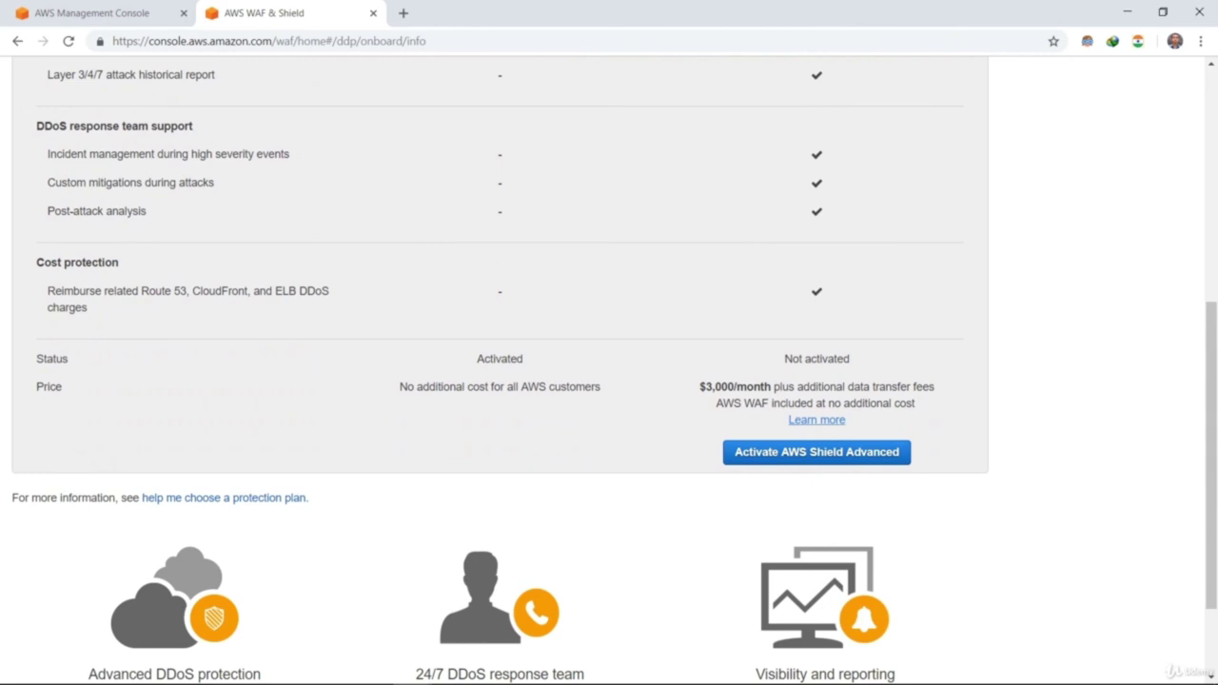
{"action": "scroll", "coordinate": [609, 371], "scroll_direction": "down", "scroll_amount": 2}
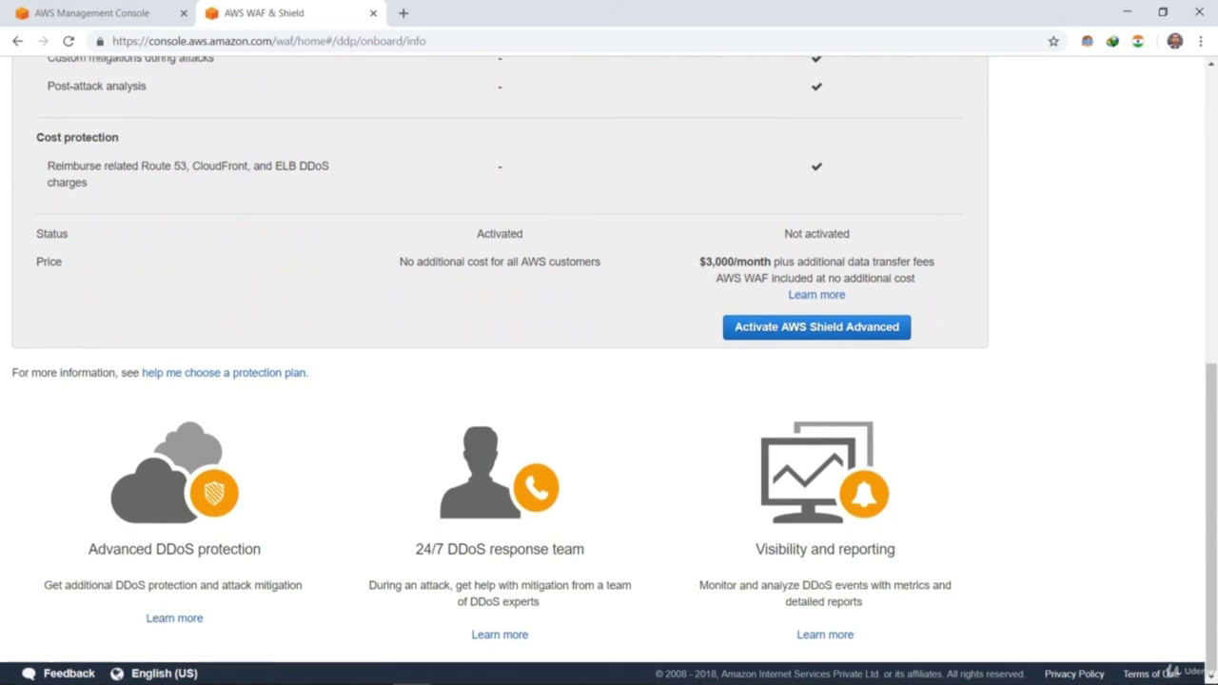
{"action": "scroll", "coordinate": [608, 371], "scroll_direction": "up", "scroll_amount": 6}
{"action": "left_click", "coordinate": [17, 41]}
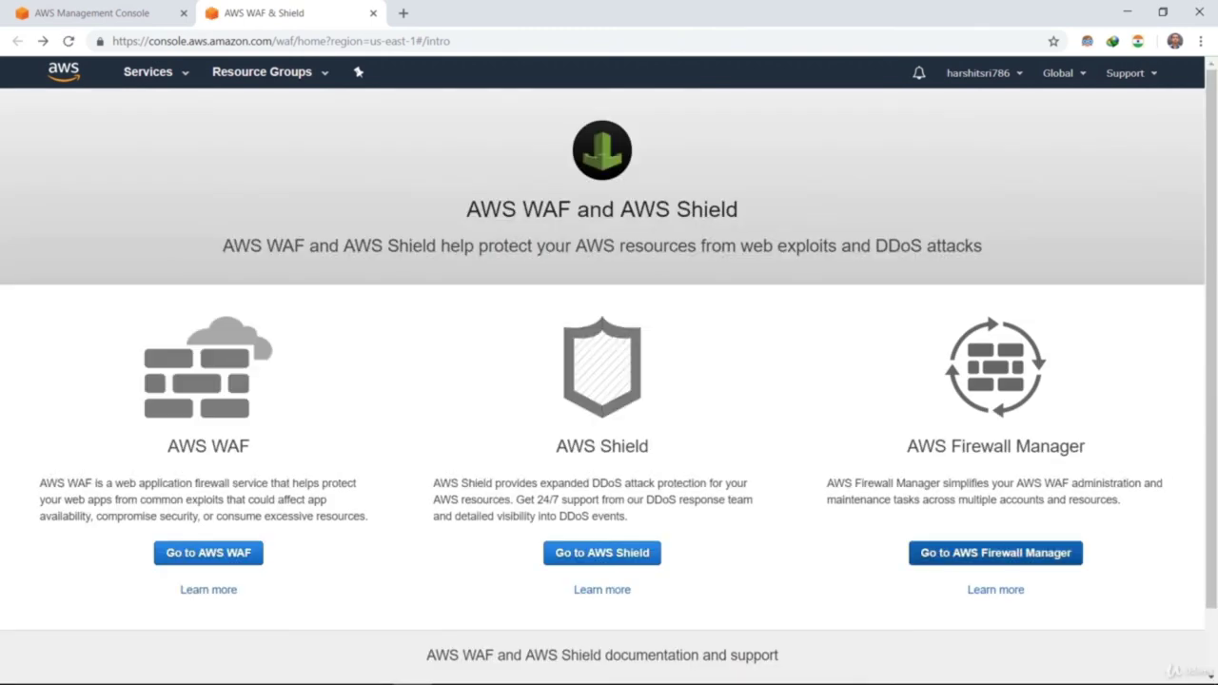
Open AWS Firewall Manager, then bring up link options for VPC in the services list
{"action": "left_click", "coordinate": [995, 552]}
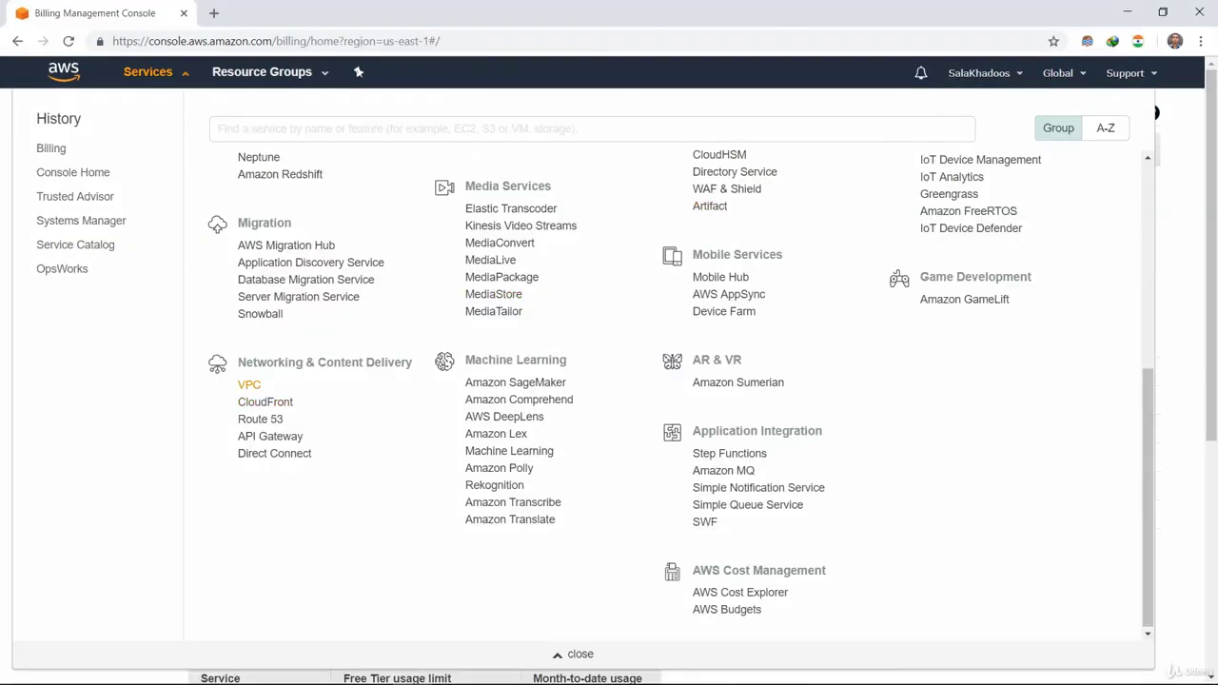
{"action": "right_click", "coordinate": [253, 387]}
Open the VPC console in a new tab and switch to it
{"action": "left_click", "coordinate": [305, 401]}
{"action": "key", "text": "ctrl+Tab"}
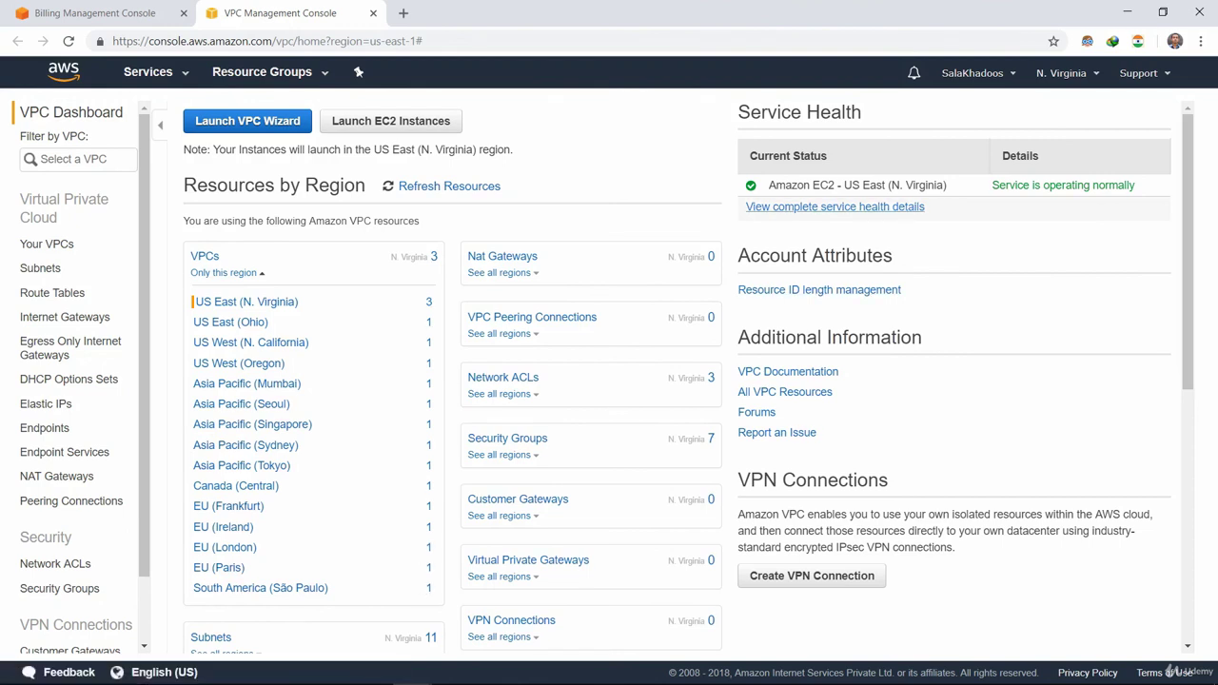
Open the service health dashboard in a new tab and start the VPC wizard
{"action": "right_click", "coordinate": [845, 210]}
{"action": "left_click", "coordinate": [894, 220]}
{"action": "left_click", "coordinate": [247, 121]}
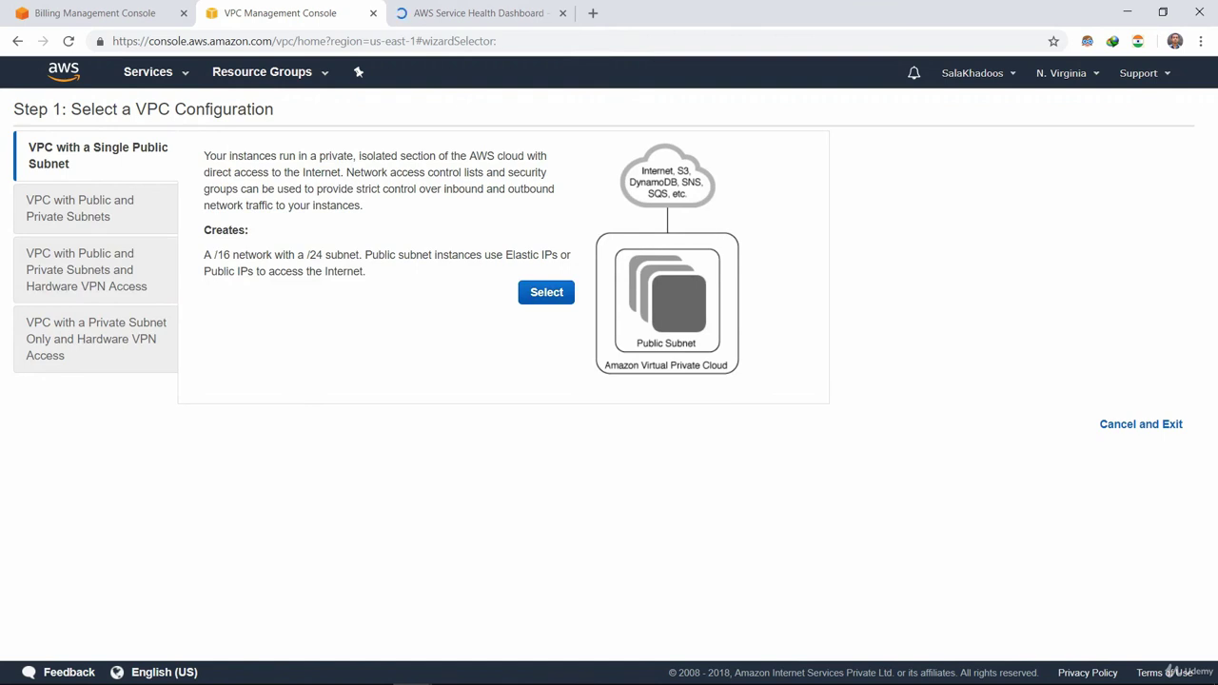
After previewing the options, select the VPC with a Private Subnet Only and Hardware VPN Access configuration
{"action": "left_click", "coordinate": [85, 208]}
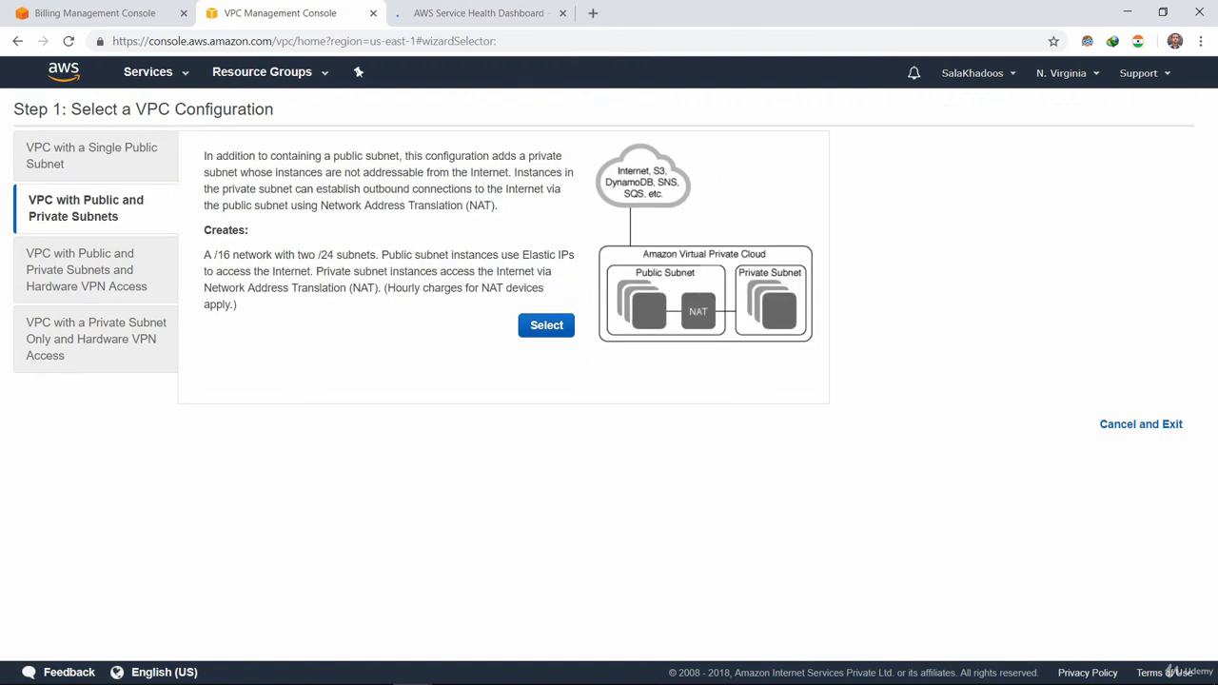
{"action": "left_click", "coordinate": [85, 270]}
{"action": "left_click", "coordinate": [91, 338]}
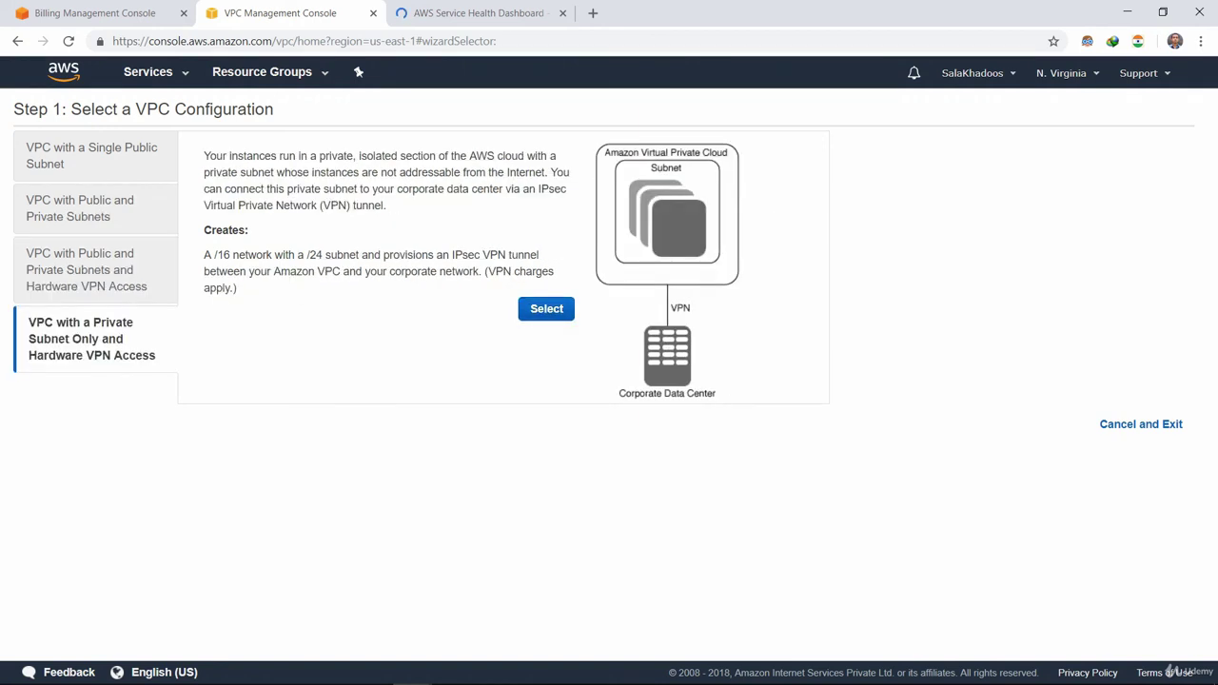
{"action": "left_click", "coordinate": [546, 309]}
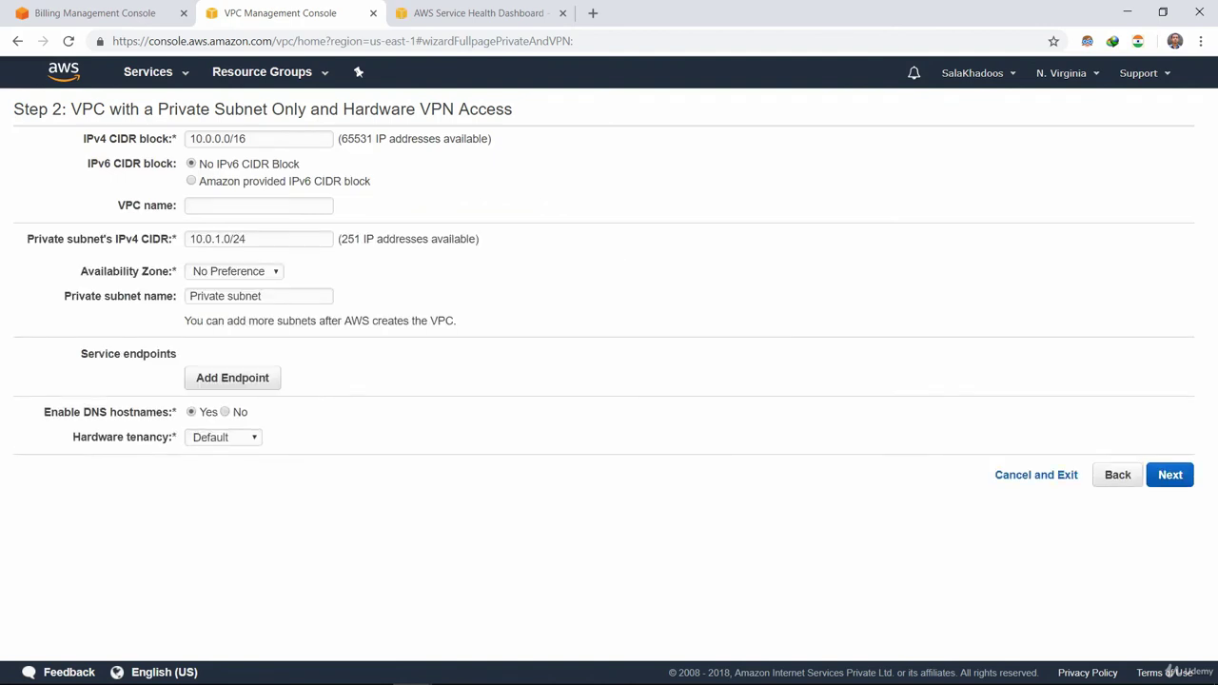
Name the VPC alpha123 and proceed to the VPN configuration step
{"action": "left_click", "coordinate": [258, 206]}
{"action": "type", "text": "alpha"}
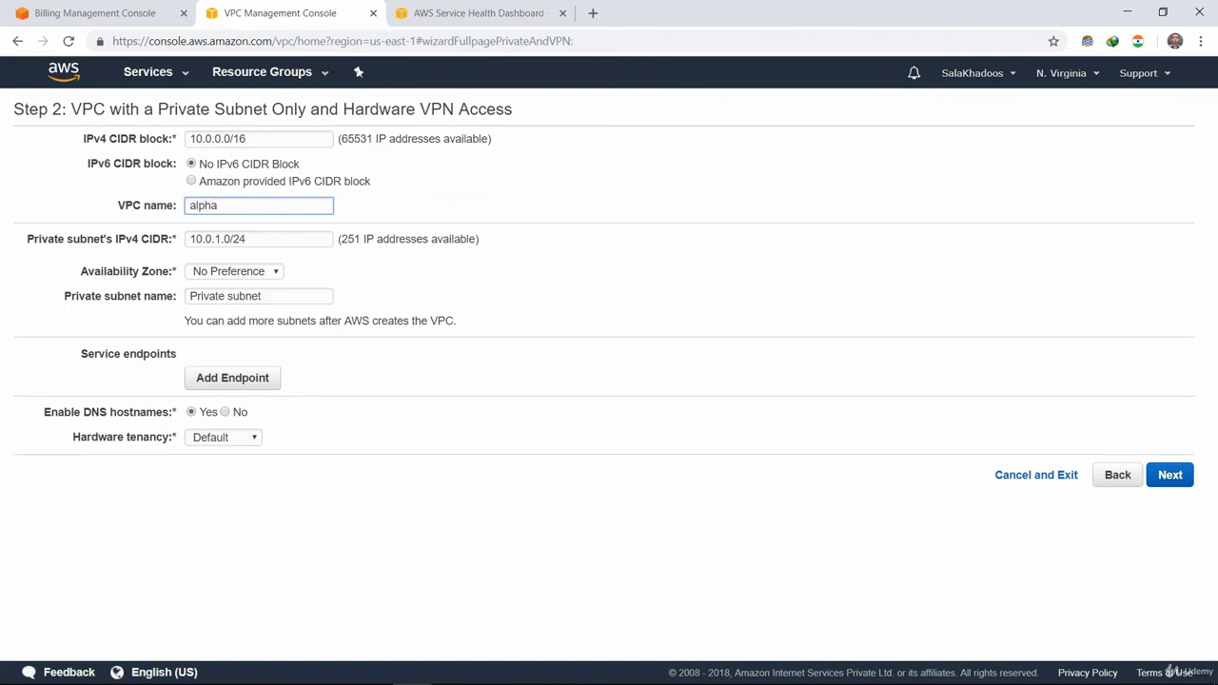
{"action": "type", "text": "123"}
{"action": "left_click", "coordinate": [1169, 474]}
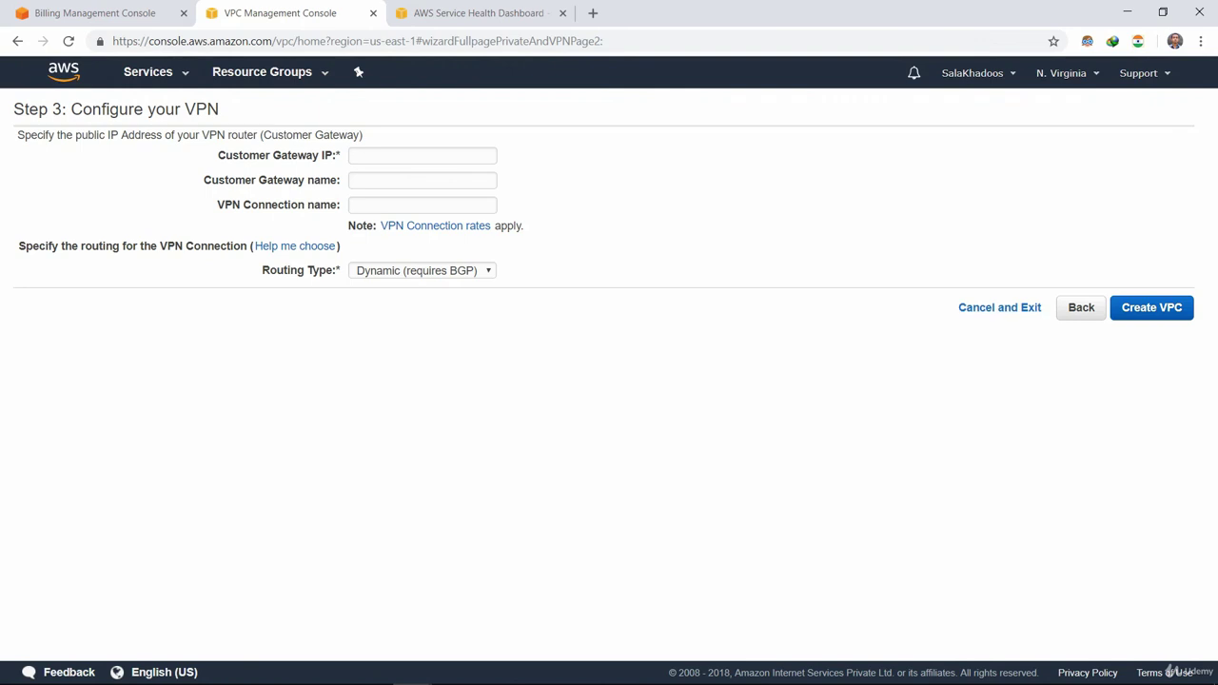
Enter customer gateway IP 123.76.34.123 and keep the Dynamic (requires BGP) routing type
{"action": "left_click", "coordinate": [422, 155]}
{"action": "type", "text": "123.76."}
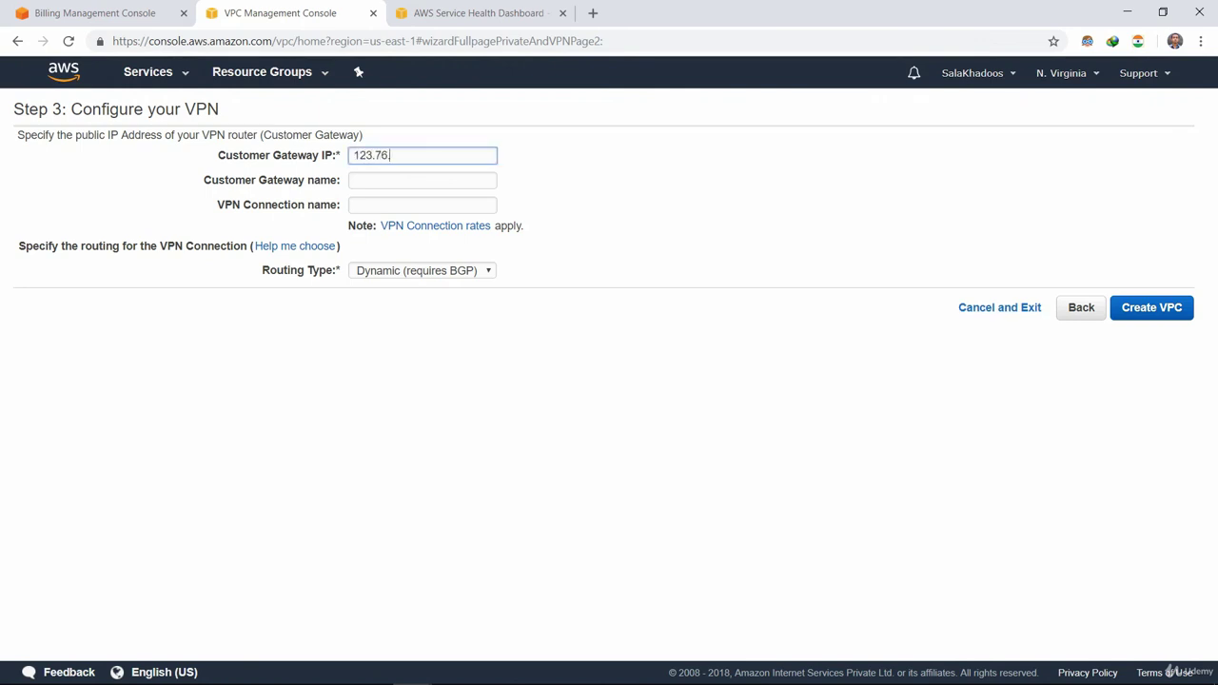
{"action": "type", "text": "34.345"}
{"action": "key", "text": "BackSpace"}
{"action": "key", "text": "BackSpace"}
{"action": "key", "text": "BackSpace"}
{"action": "type", "text": "123"}
{"action": "left_click", "coordinate": [422, 270]}
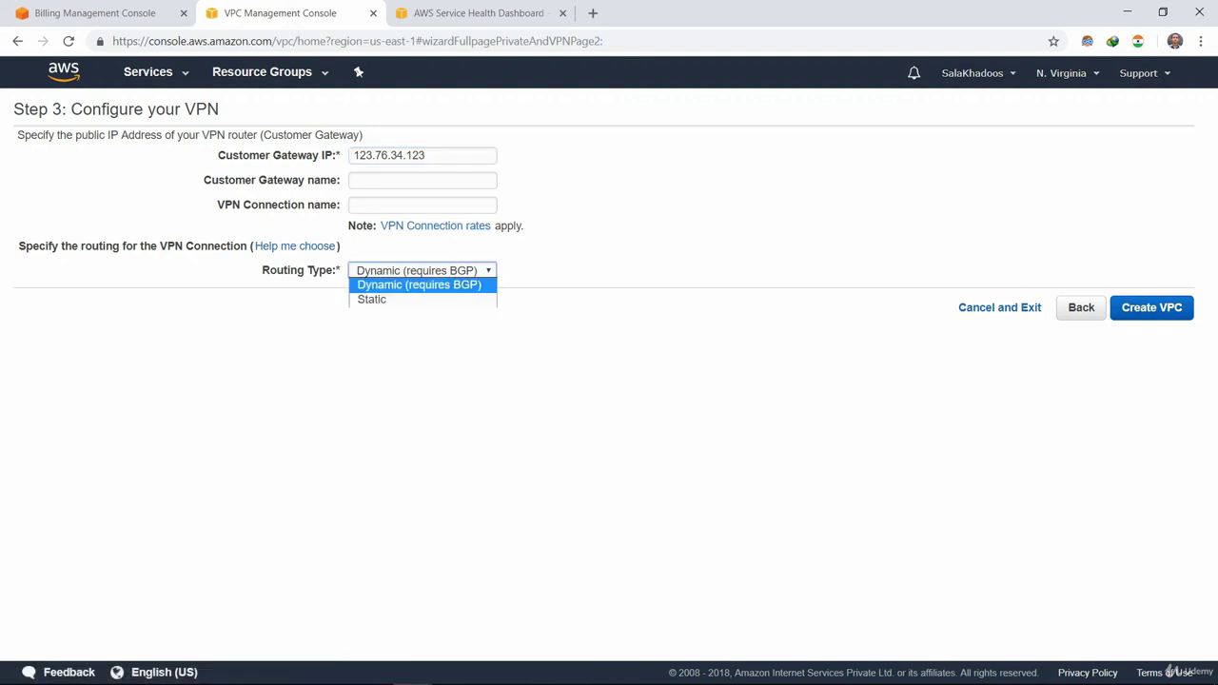
{"action": "key", "text": "Return"}
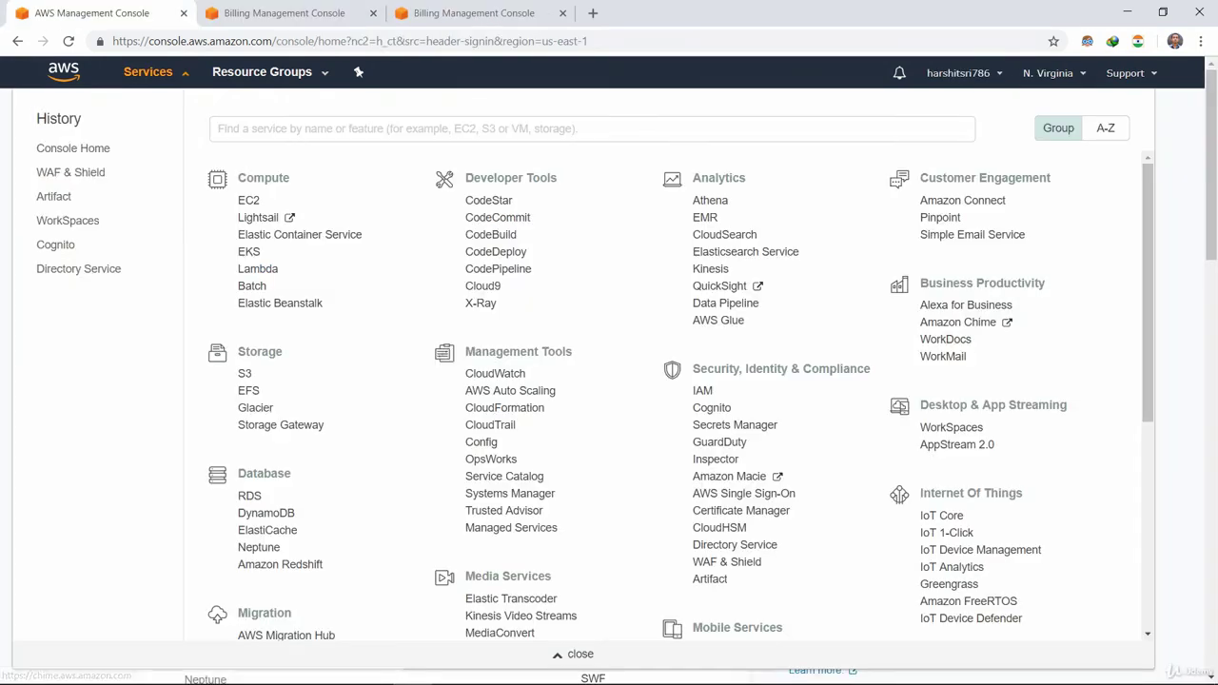
Open AWS Cost Explorer from the Services menu under AWS Cost Management
{"action": "scroll", "coordinate": [666, 380], "scroll_direction": "down", "scroll_amount": 4}
{"action": "key", "text": "Escape"}
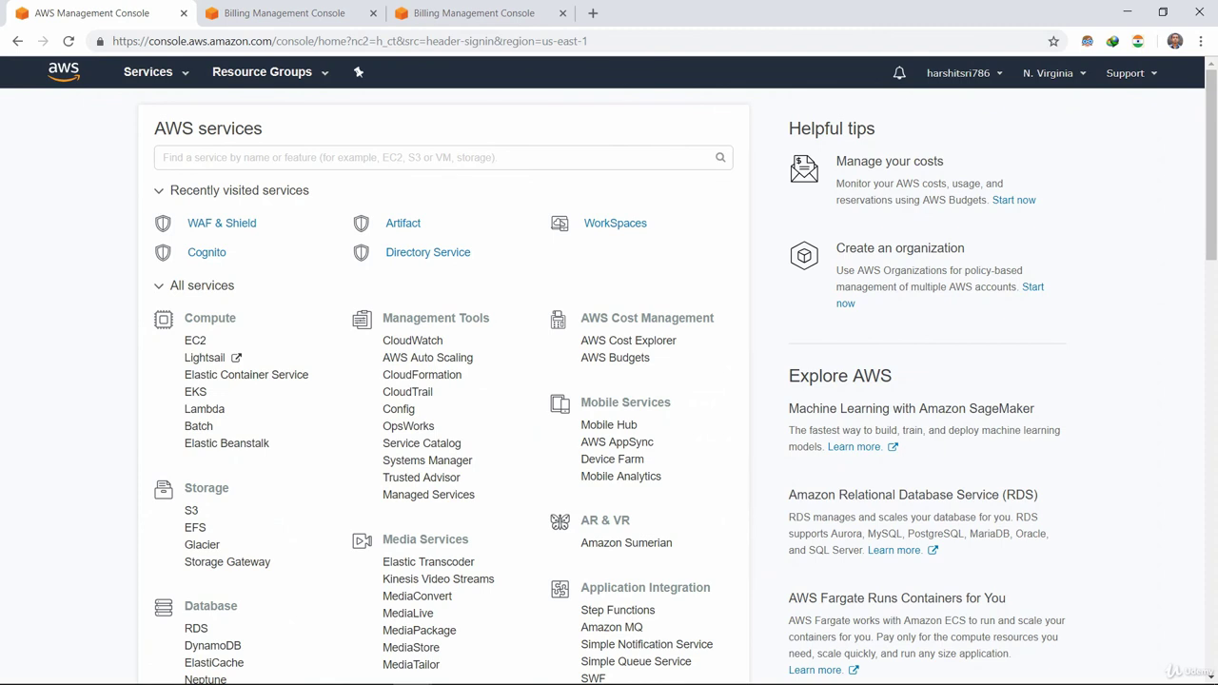
{"action": "left_click", "coordinate": [148, 71]}
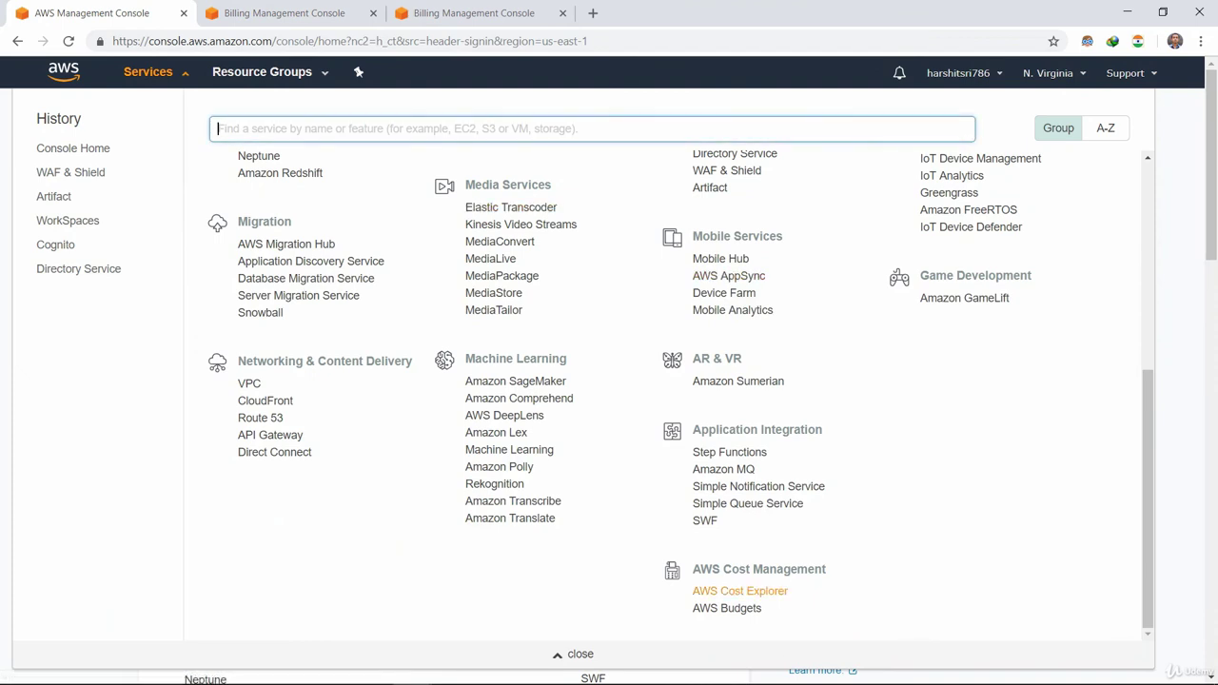
{"action": "left_click", "coordinate": [740, 591]}
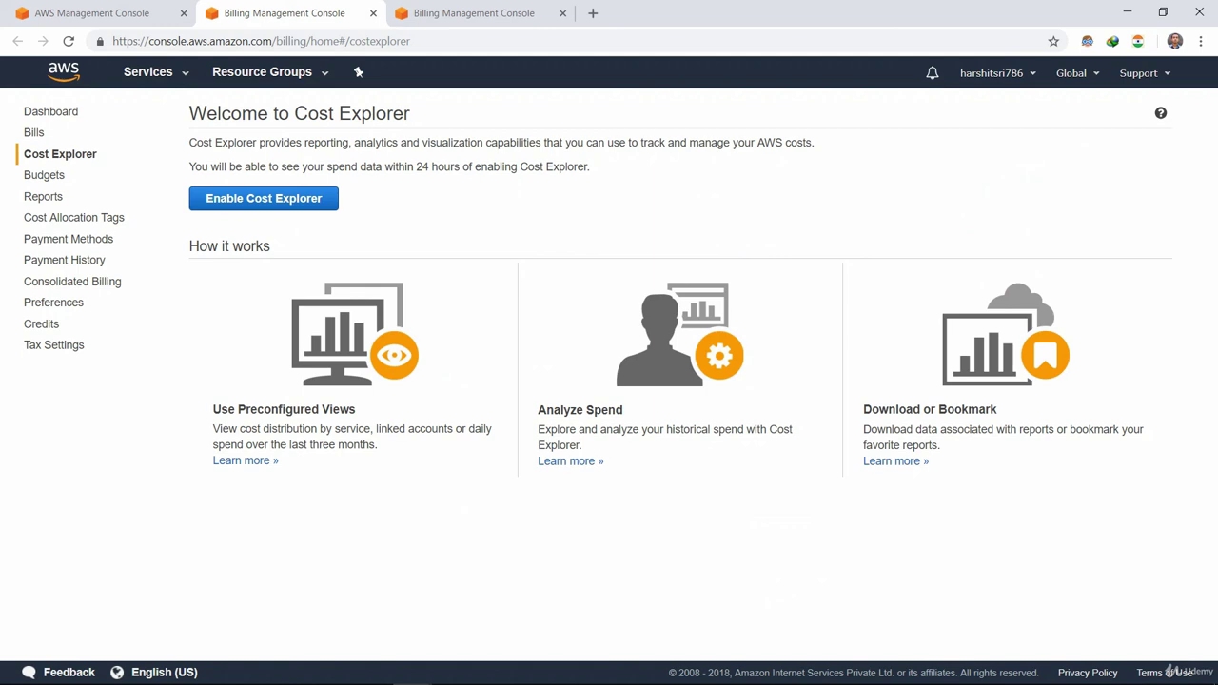
Visit Budgets, go back to Cost Explorer, then switch to the browser tab showing AWS Budgets
{"action": "left_click", "coordinate": [44, 175]}
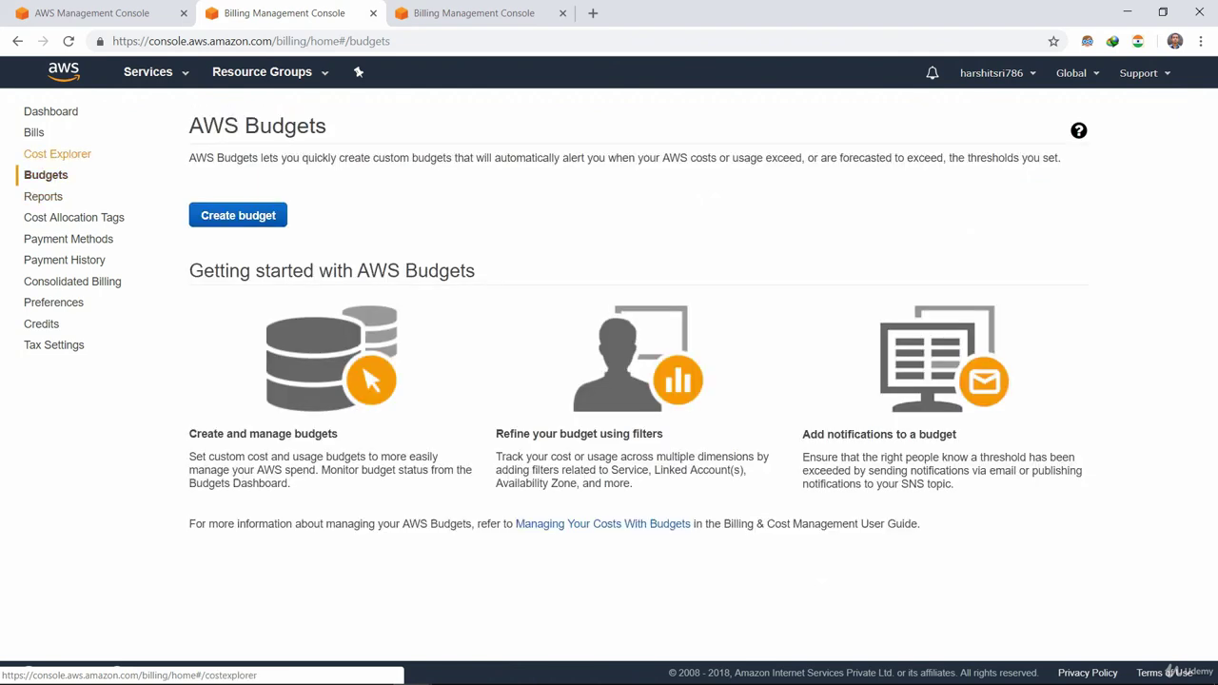
{"action": "left_click", "coordinate": [57, 153]}
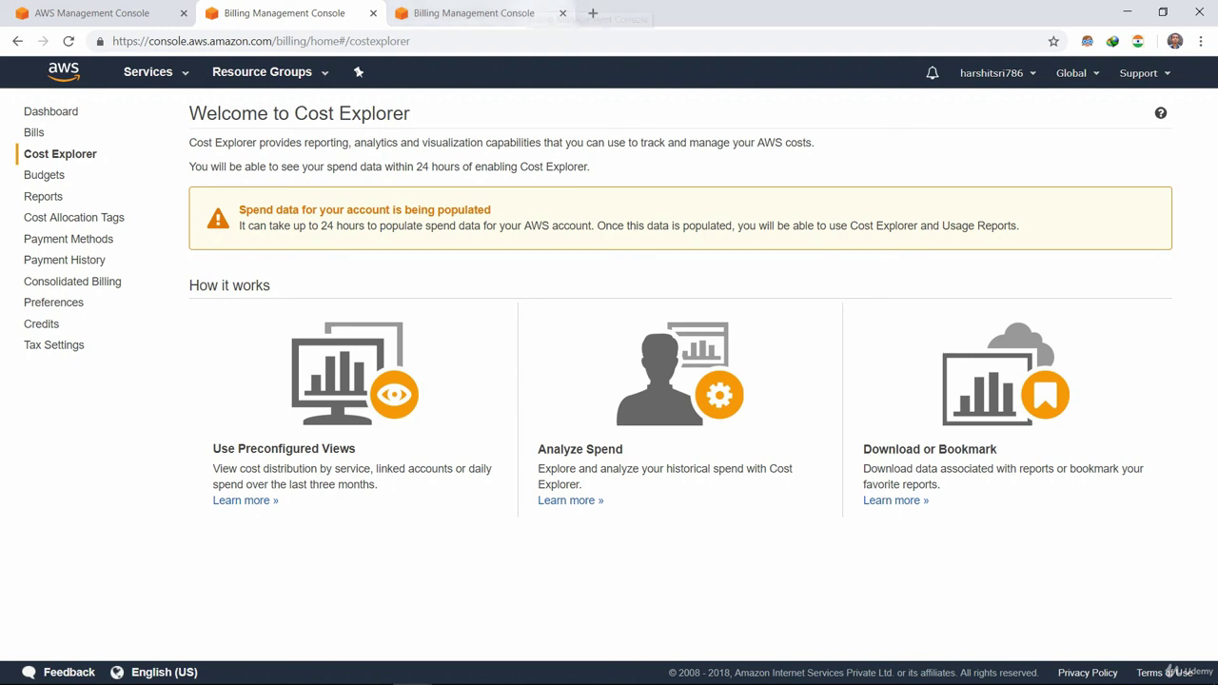
{"action": "key", "text": "ctrl+Tab"}
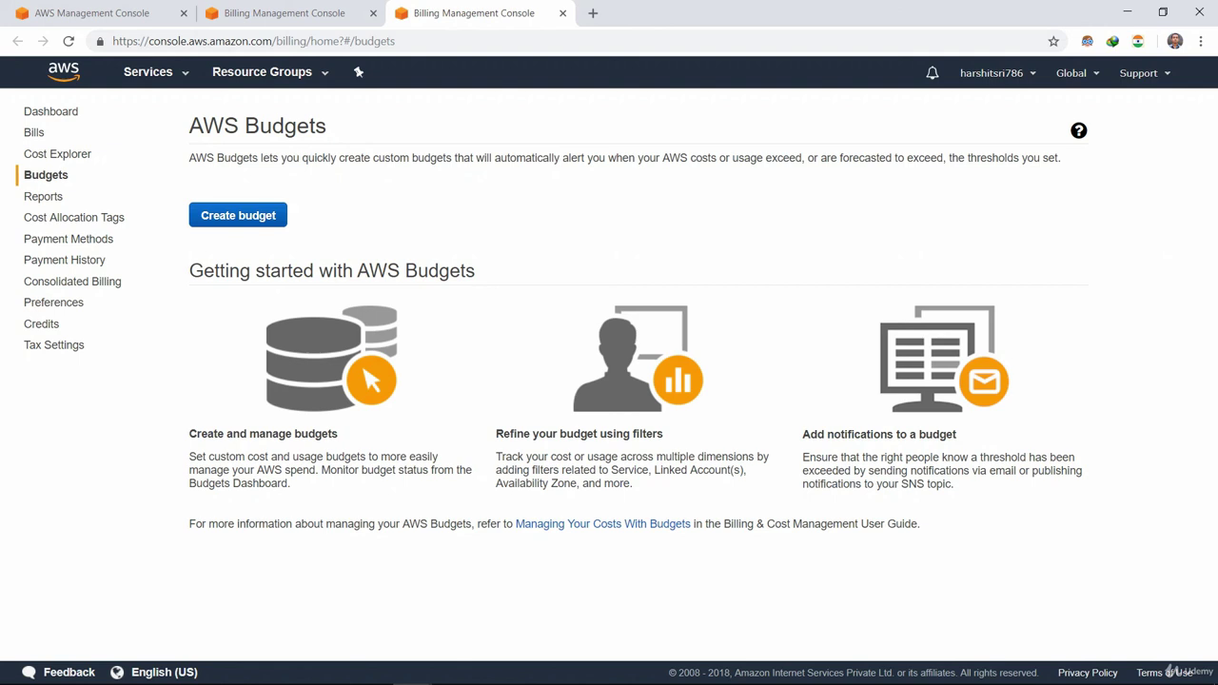
Create a cost budget named EC2 with a budgeted amount of 10, filtered by Service
{"action": "left_click", "coordinate": [237, 215]}
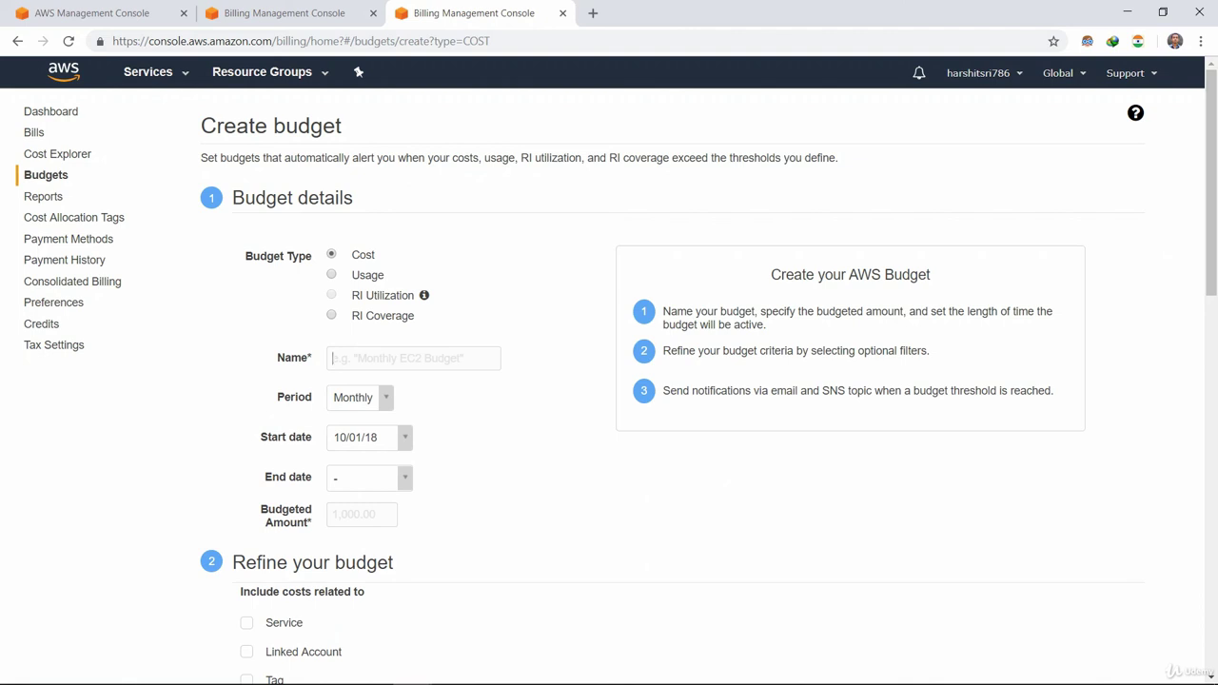
{"action": "left_click", "coordinate": [332, 358]}
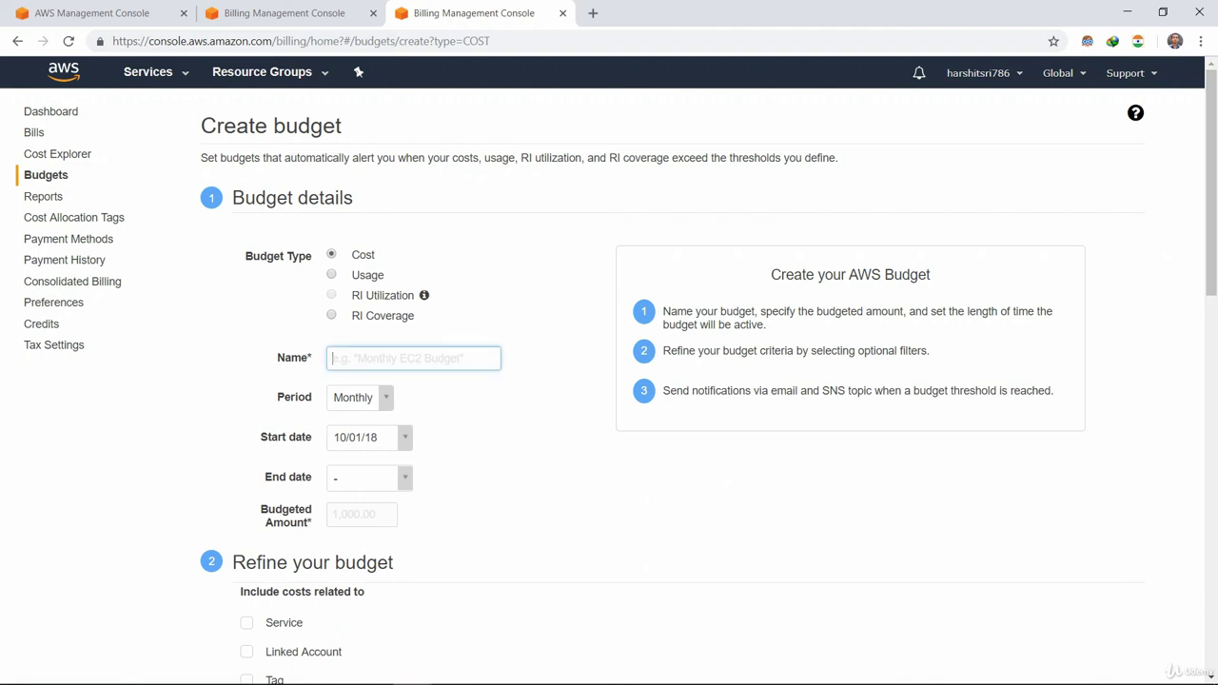
{"action": "type", "text": "EC2"}
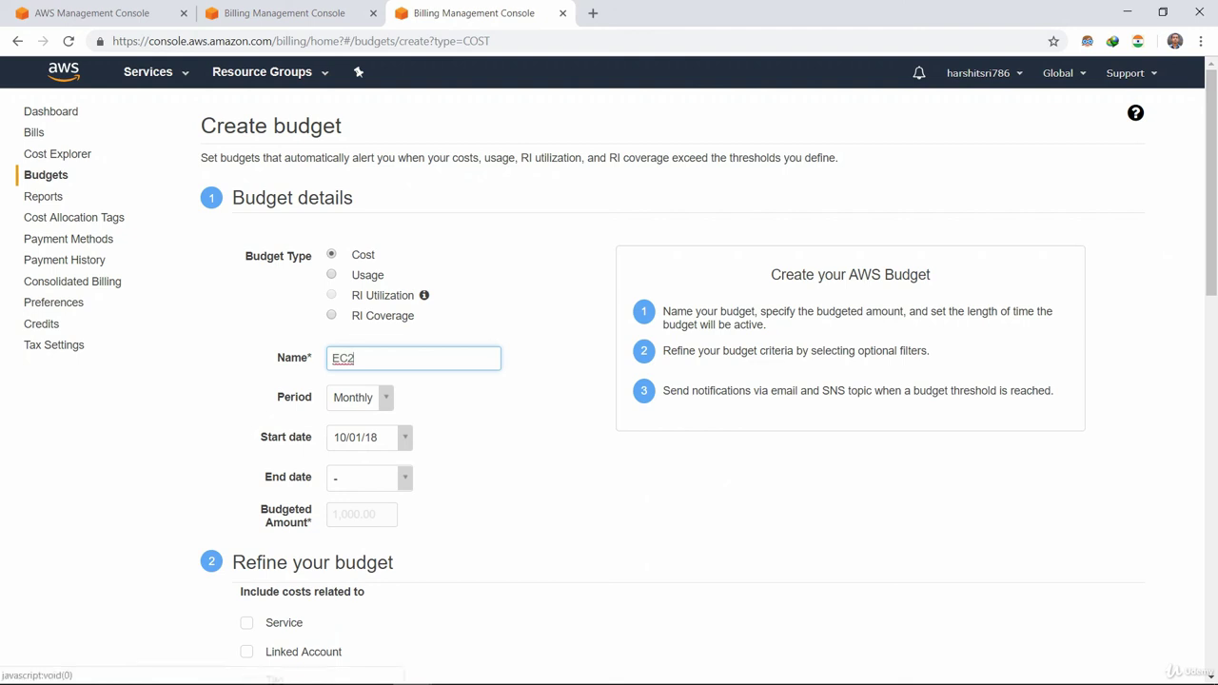
{"action": "left_click", "coordinate": [361, 514]}
{"action": "type", "text": "10"}
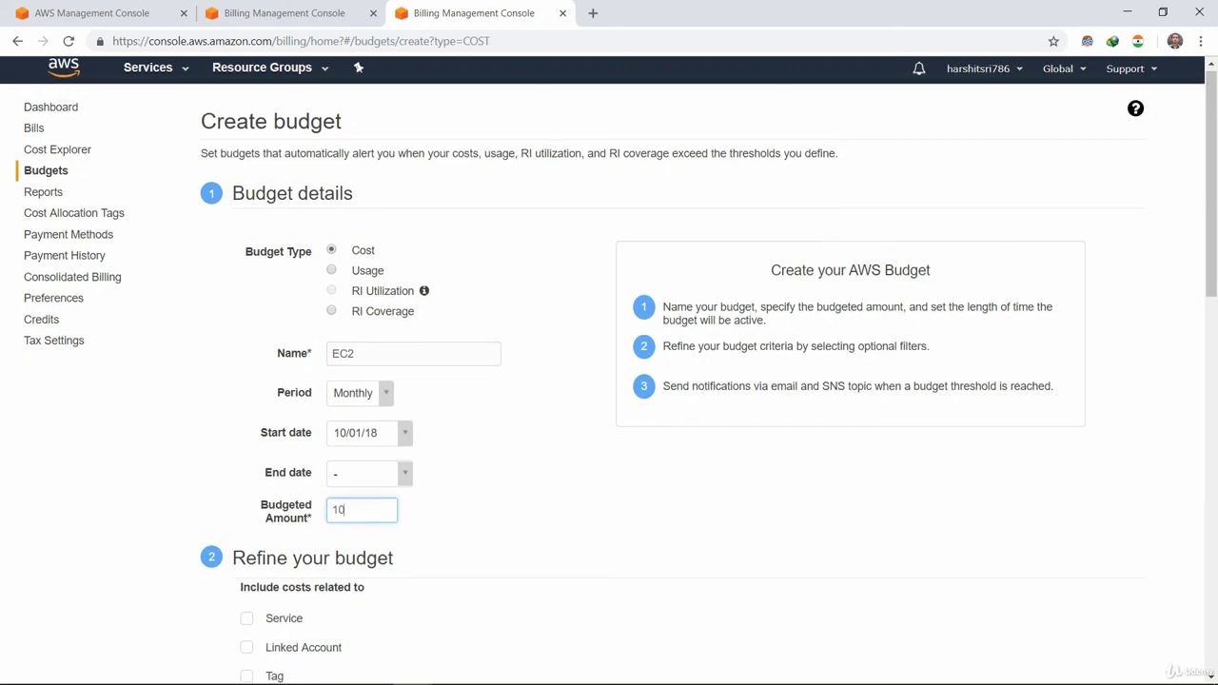
{"action": "scroll", "coordinate": [609, 381], "scroll_direction": "down", "scroll_amount": 2}
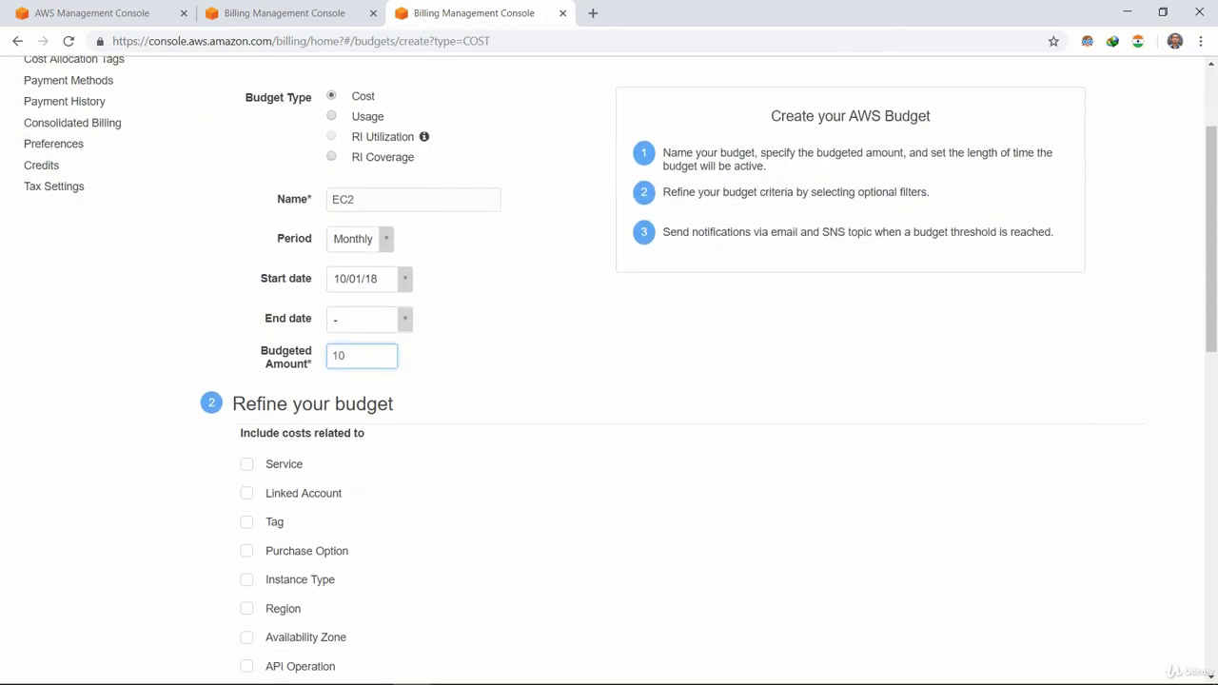
{"action": "left_click", "coordinate": [247, 464]}
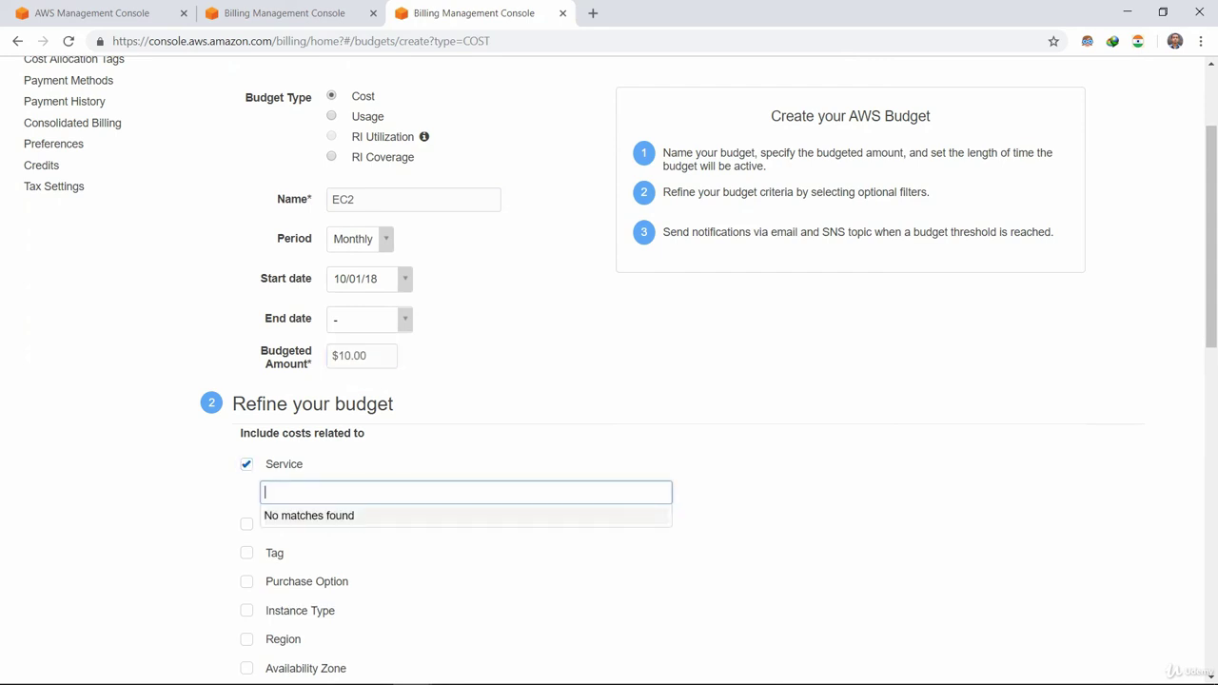
{"action": "scroll", "coordinate": [609, 381], "scroll_direction": "down", "scroll_amount": 1}
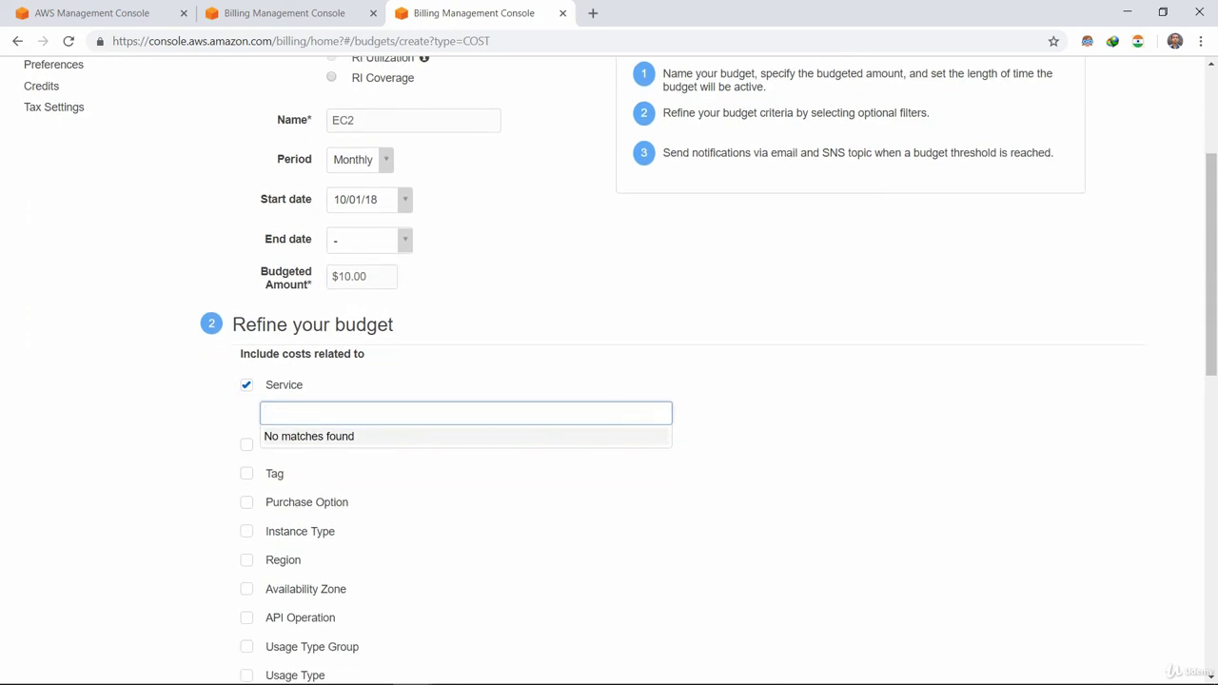
{"action": "scroll", "coordinate": [608, 371], "scroll_direction": "down", "scroll_amount": 5}
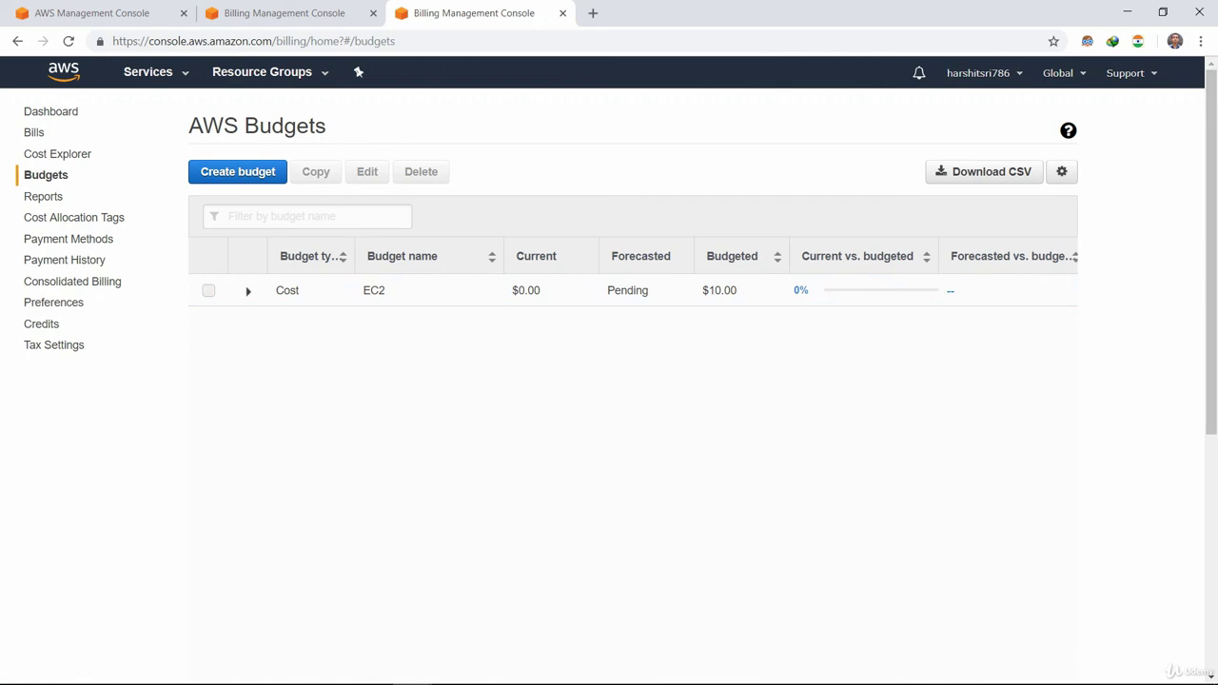
Look through Reports and the Cost Allocation Tags list, then view Payment Methods
{"action": "left_click", "coordinate": [43, 196]}
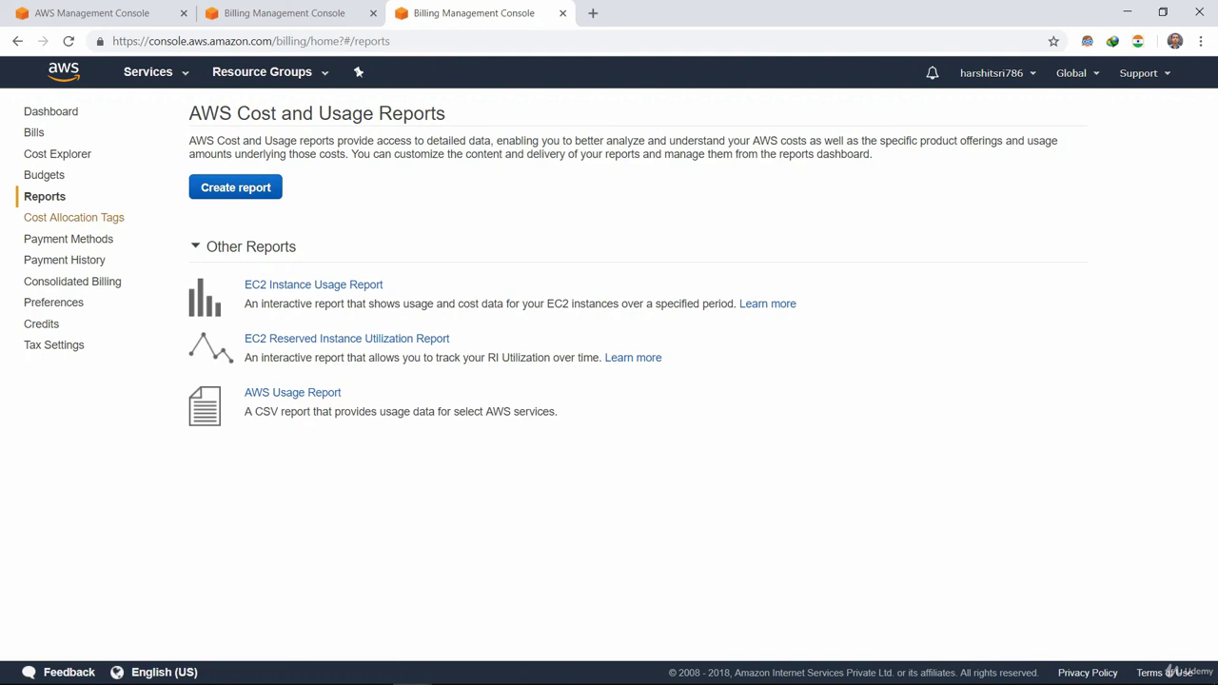
{"action": "left_click", "coordinate": [73, 217]}
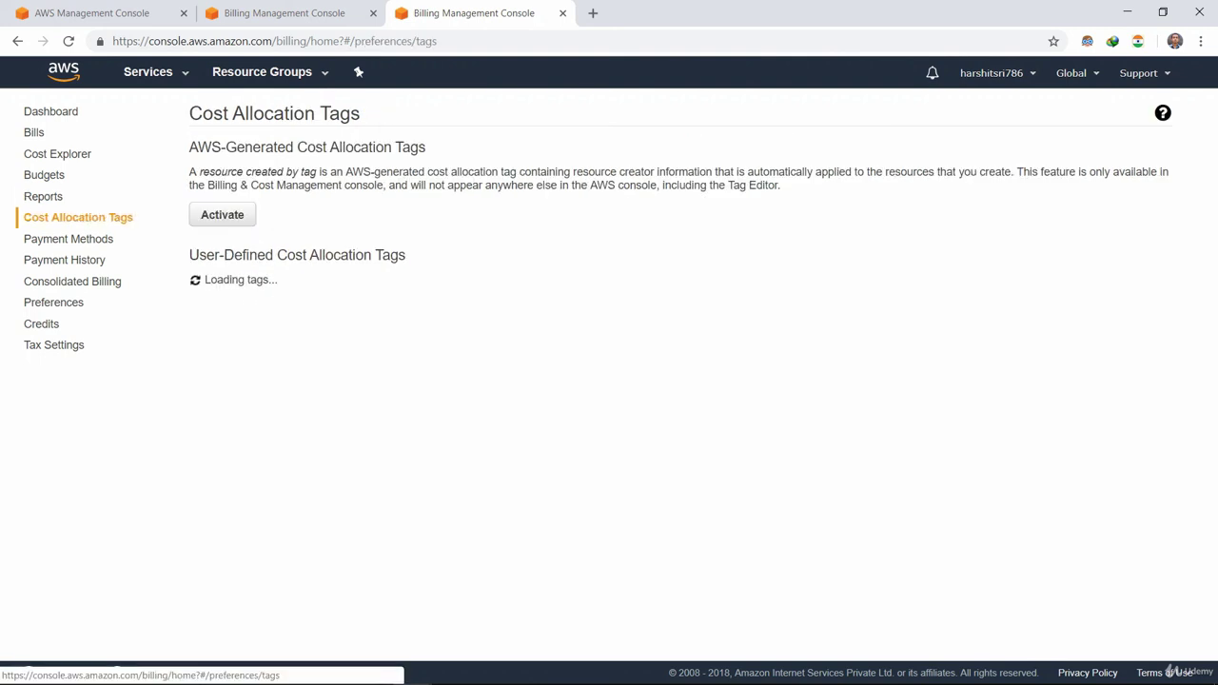
{"action": "scroll", "coordinate": [666, 561], "scroll_direction": "down", "scroll_amount": 1}
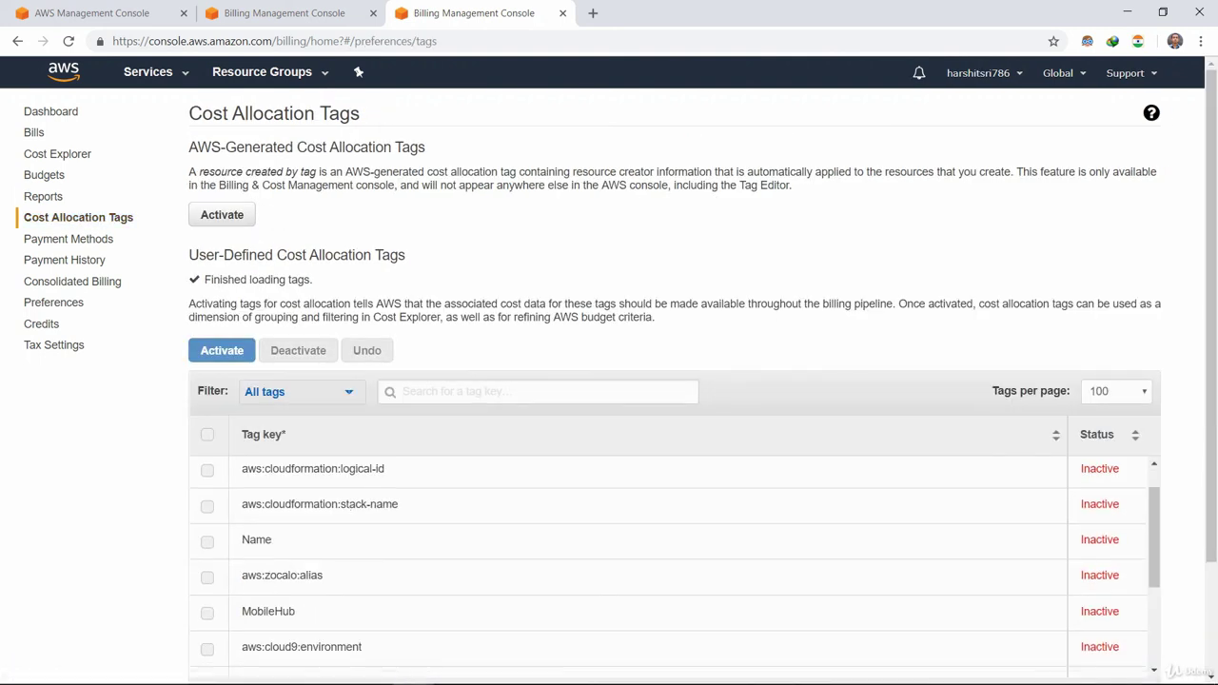
{"action": "scroll", "coordinate": [666, 561], "scroll_direction": "down", "scroll_amount": 5}
{"action": "scroll", "coordinate": [666, 428], "scroll_direction": "up", "scroll_amount": 4}
{"action": "scroll", "coordinate": [666, 428], "scroll_direction": "up", "scroll_amount": 3}
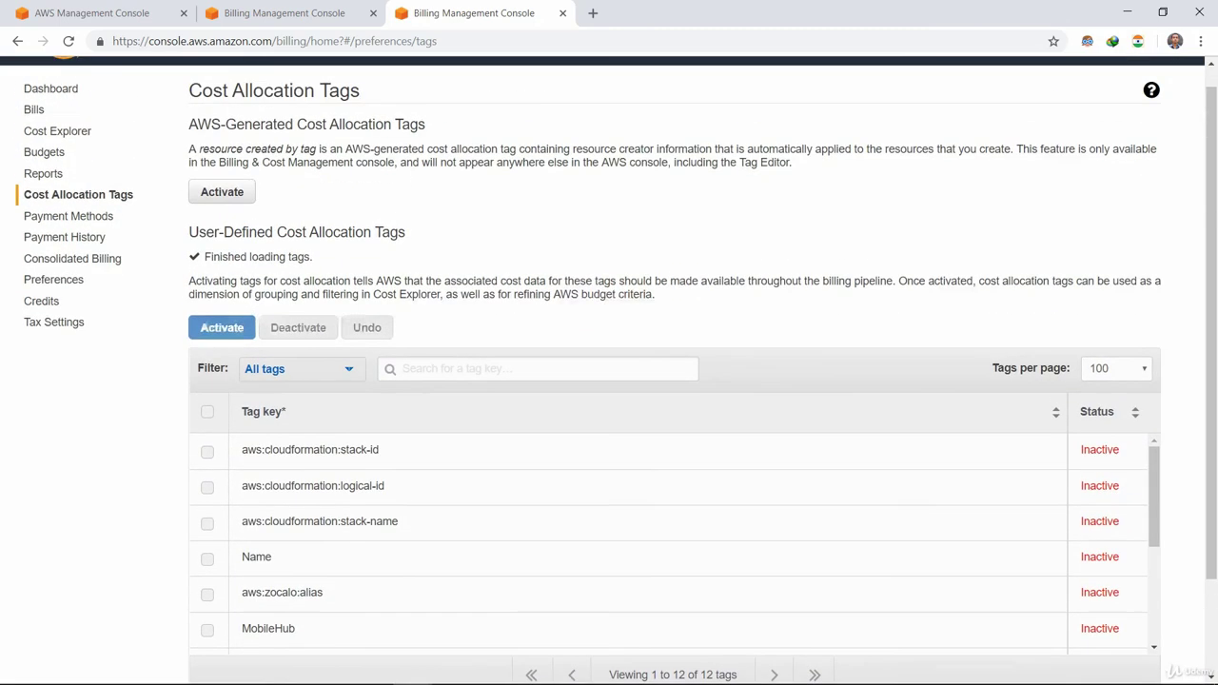
{"action": "left_click", "coordinate": [70, 239]}
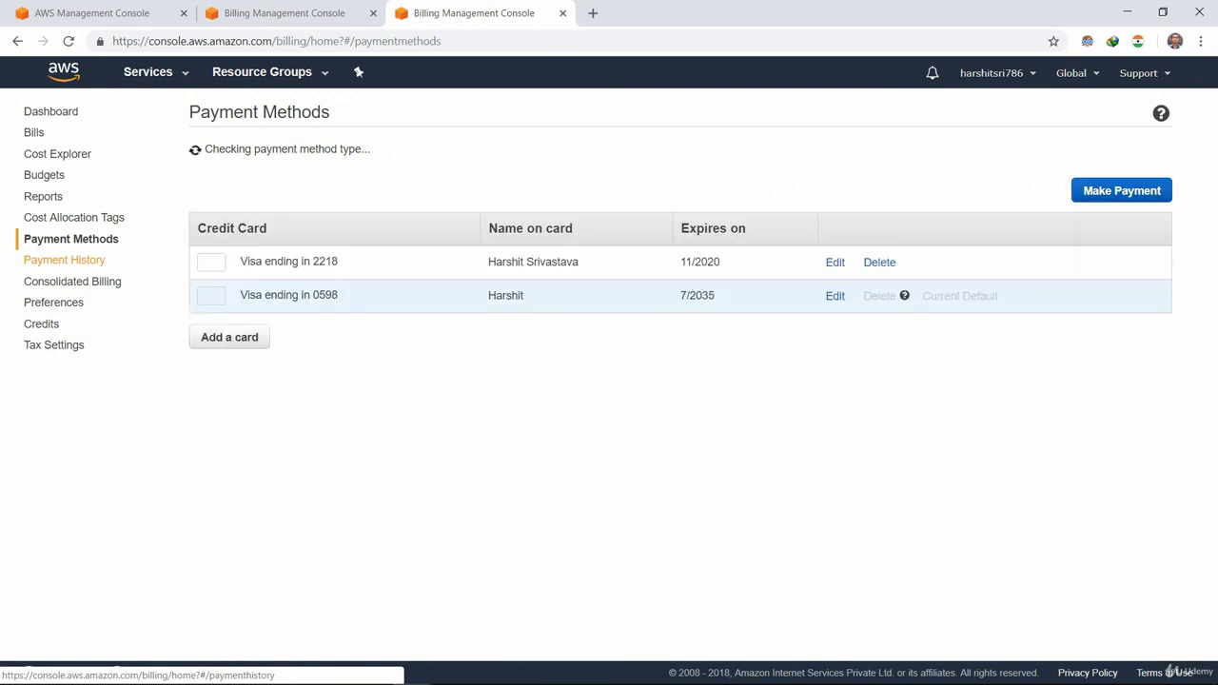
Visit Payment History, Consolidated Billing, Preferences and Tax Settings, ending on Credits
{"action": "left_click", "coordinate": [63, 259]}
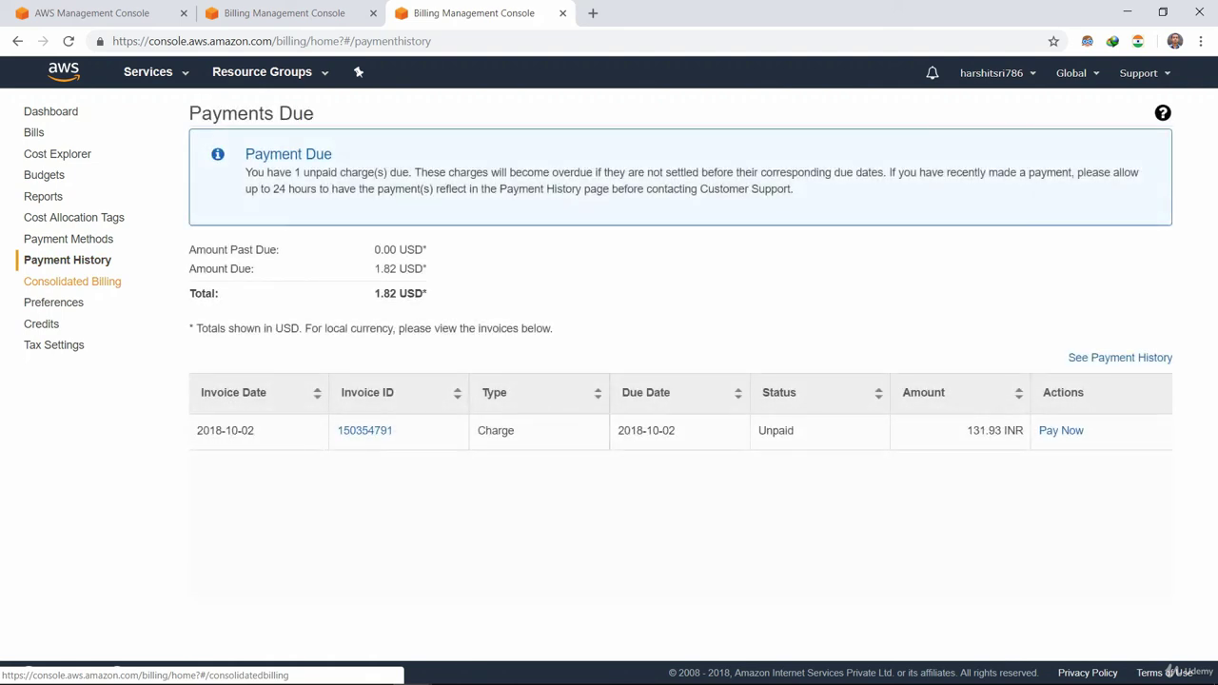
{"action": "left_click", "coordinate": [72, 280]}
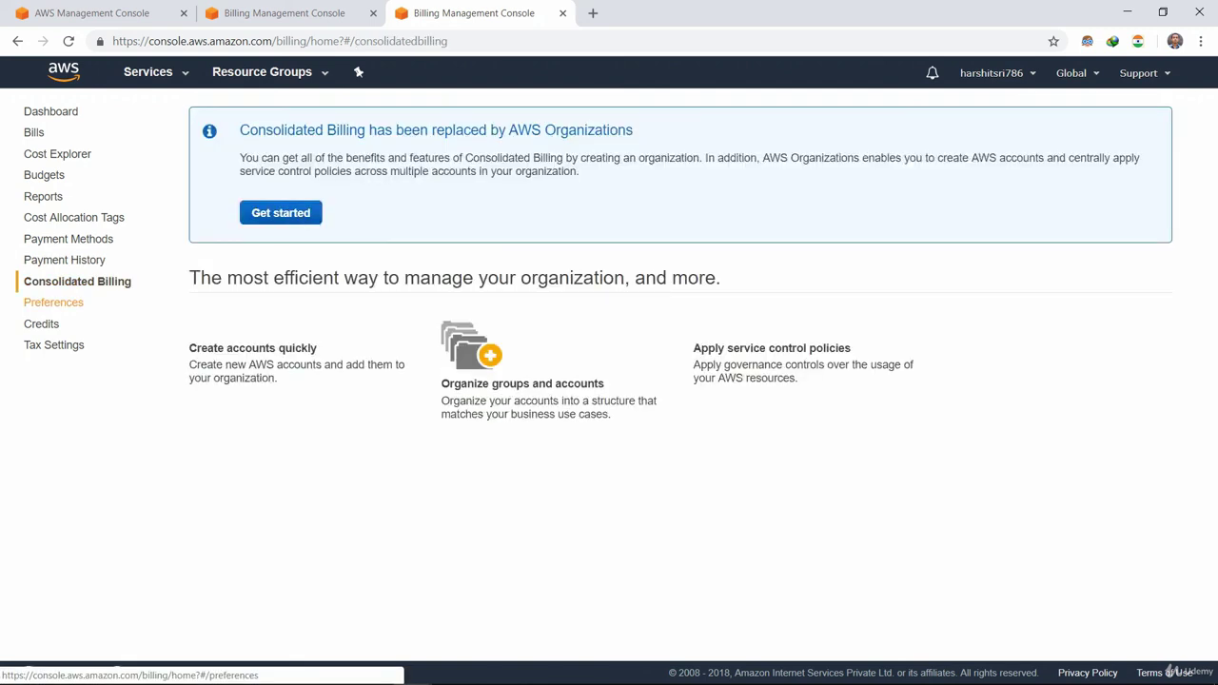
{"action": "left_click", "coordinate": [53, 302]}
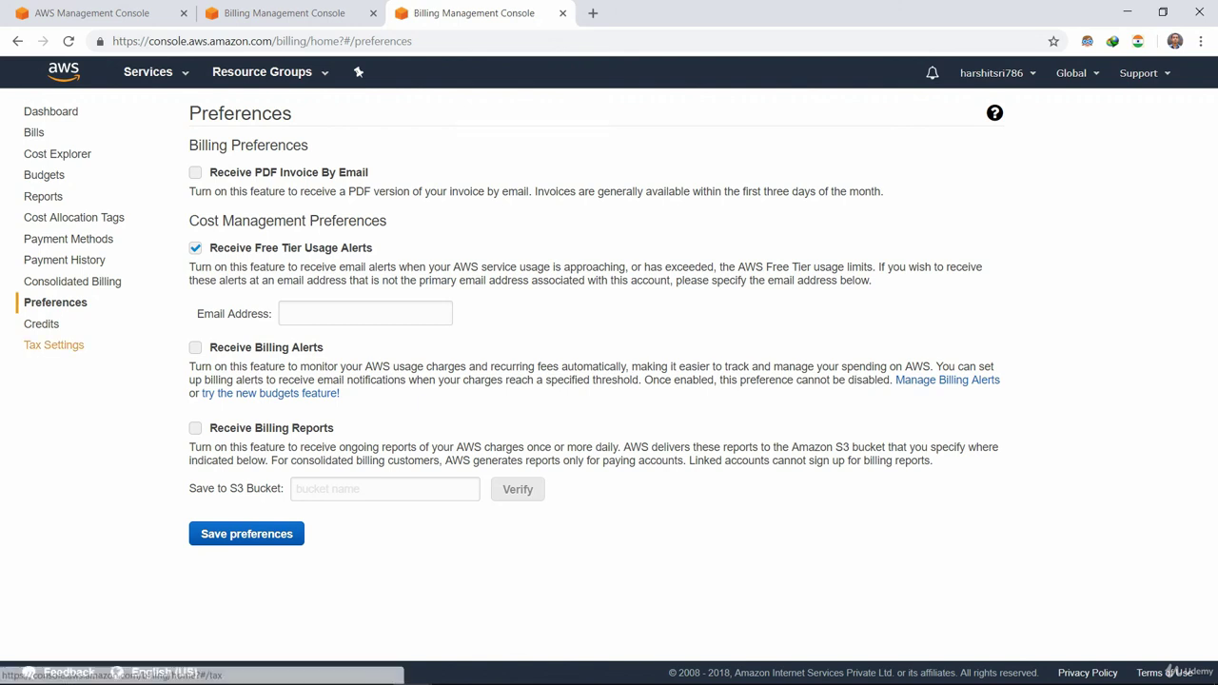
{"action": "left_click", "coordinate": [54, 344]}
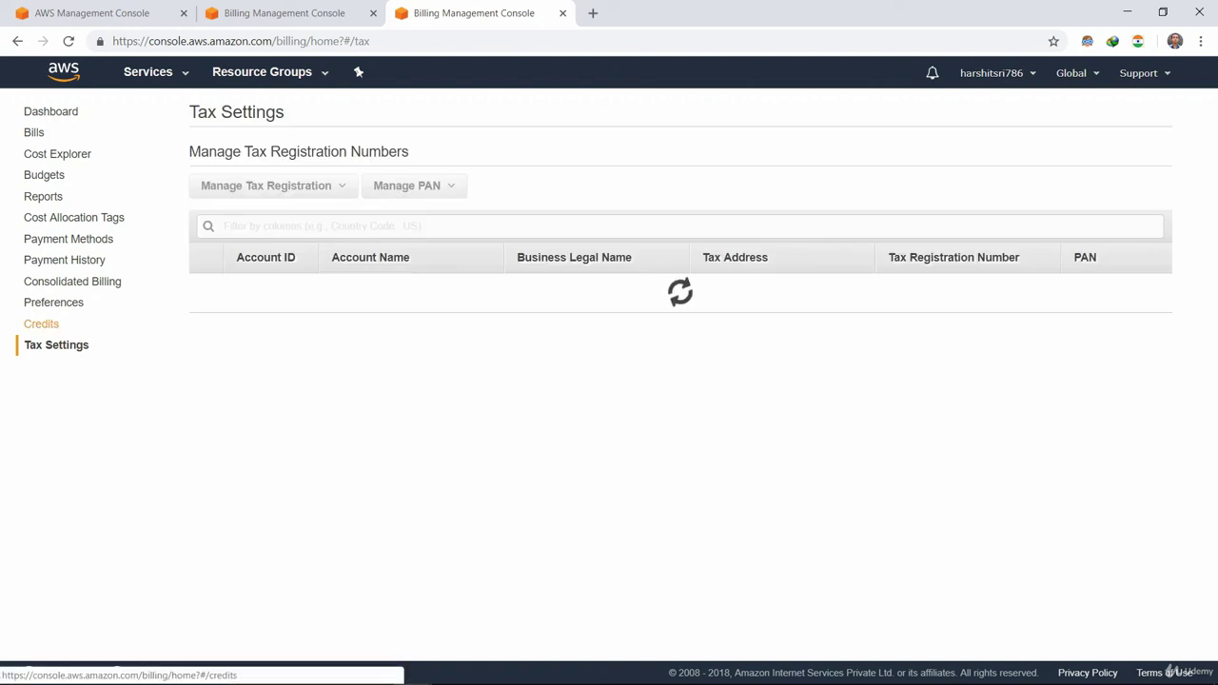
{"action": "left_click", "coordinate": [41, 324]}
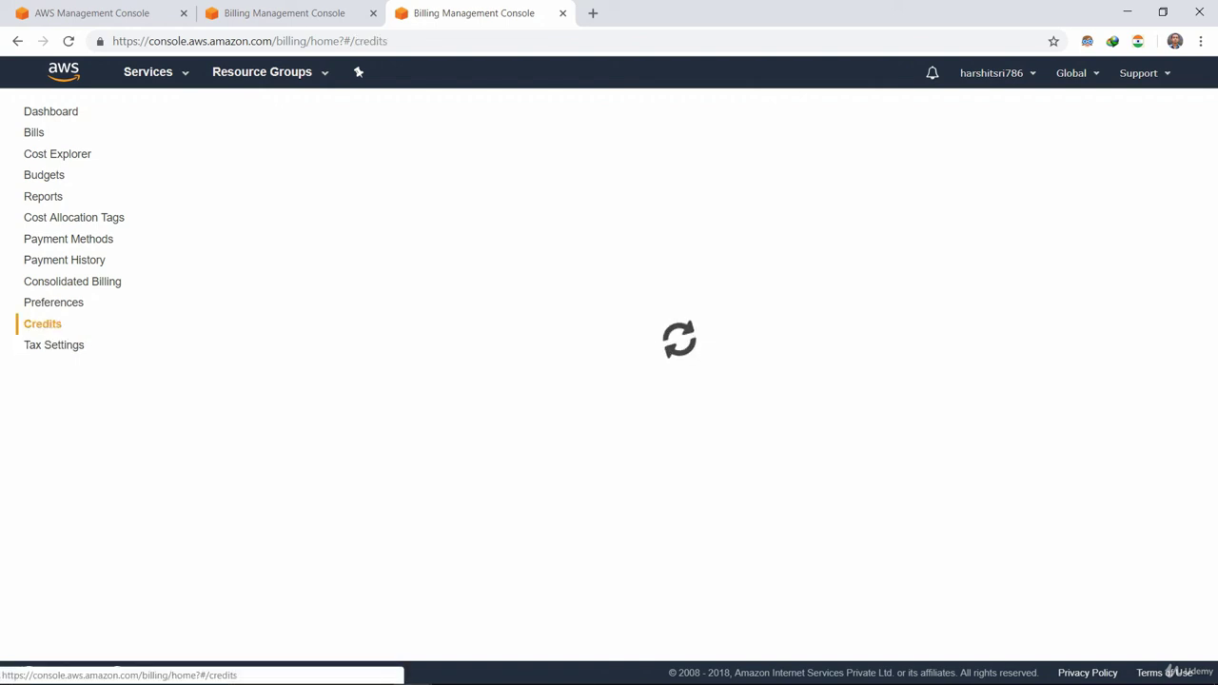